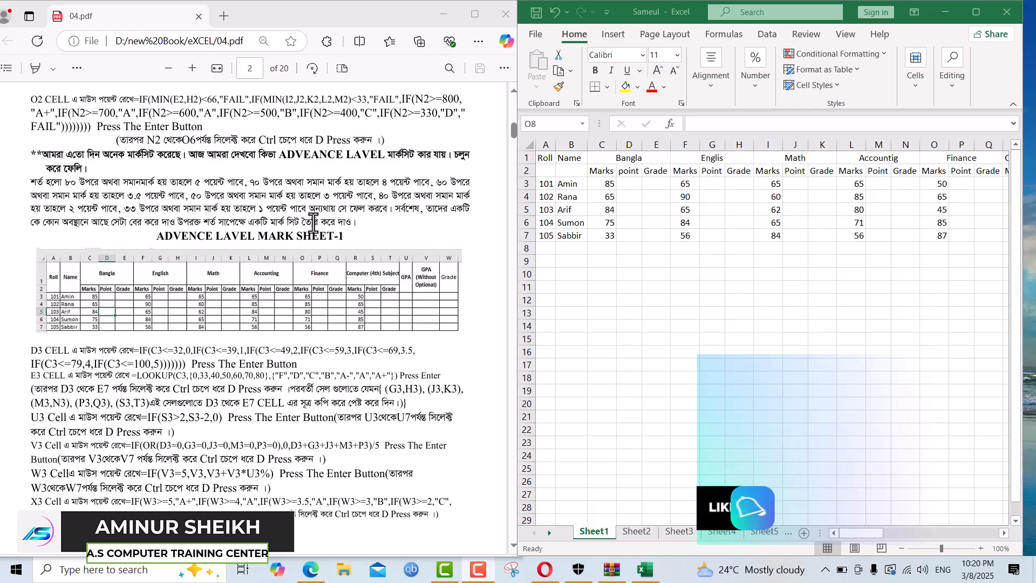
Step: Review the grading conditions and the ADVENCE LAVEL MARK SHEET-1 layout with its formulas in the PDF
scroll(313, 220, down, 1)
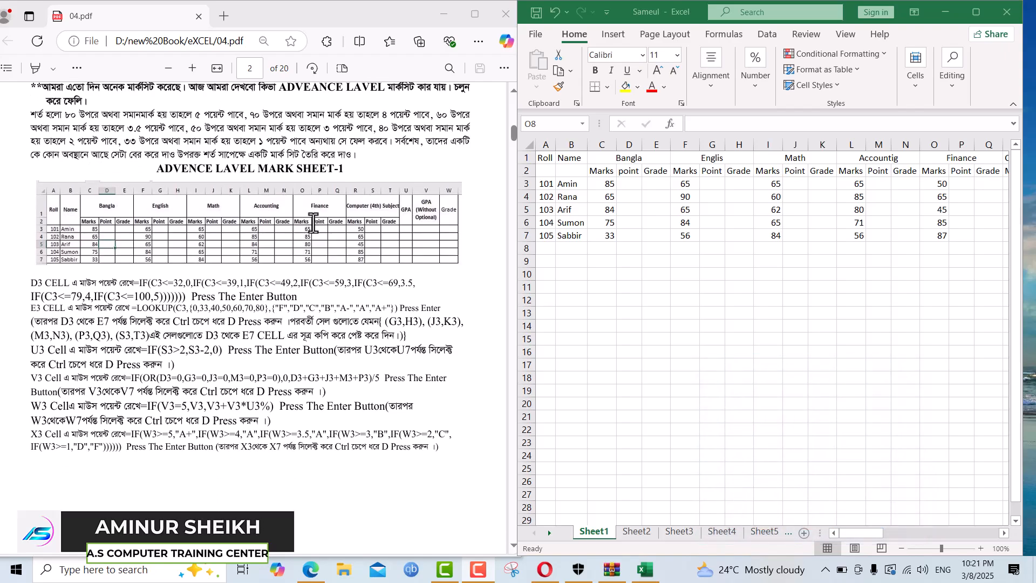
scroll(313, 220, up, 1)
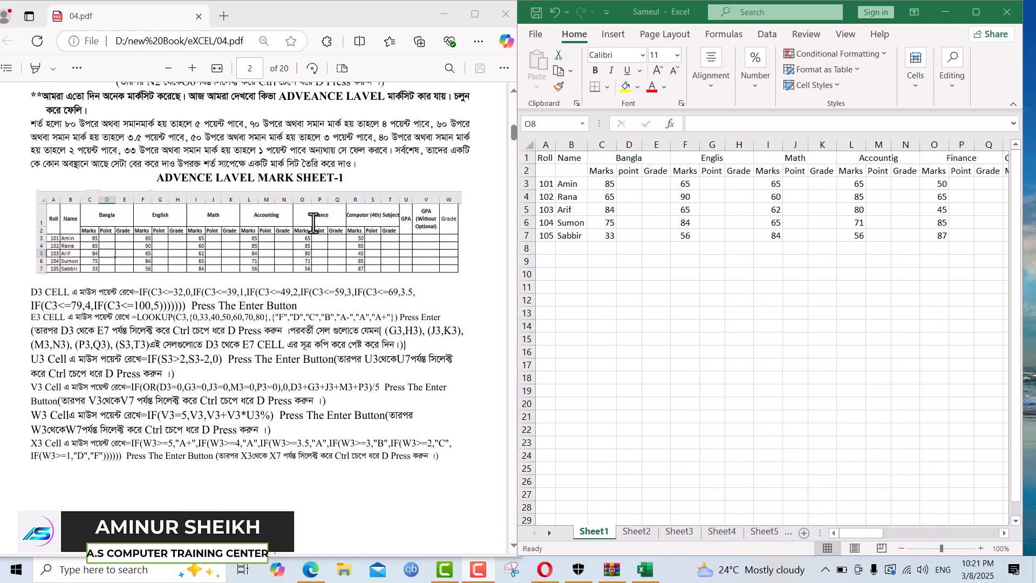
scroll(312, 220, up, 1)
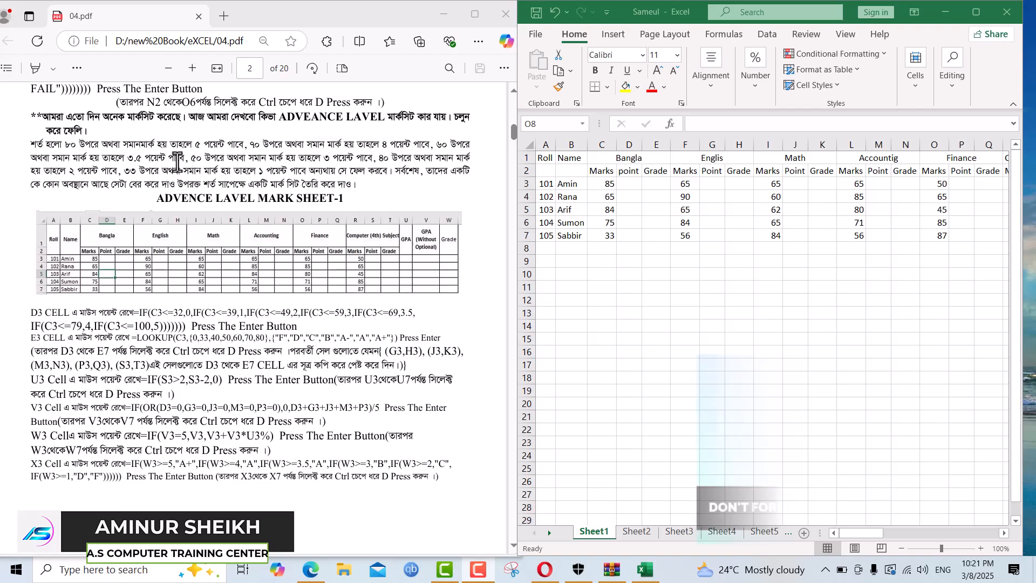
drag(30, 143, 357, 172)
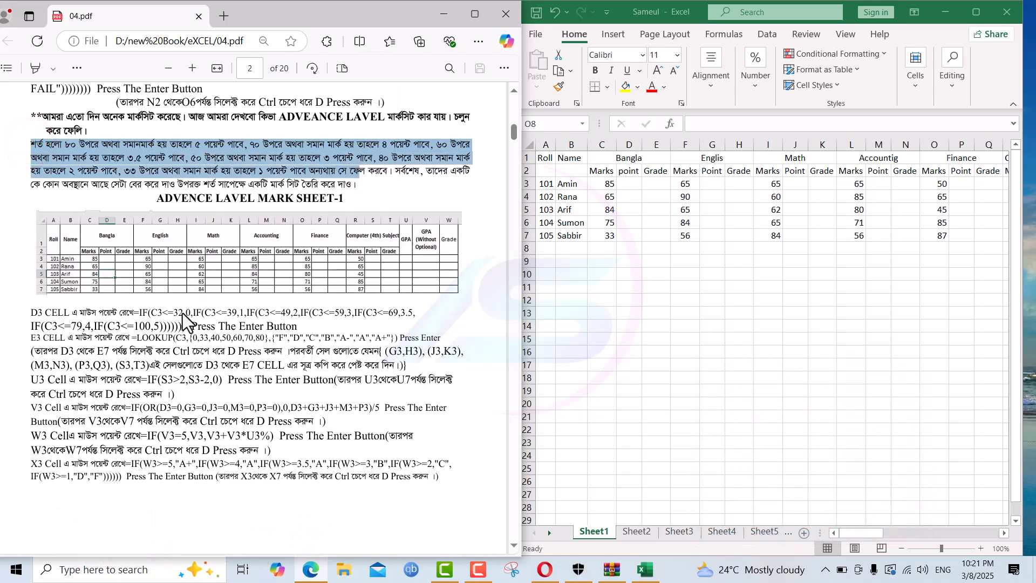
click(171, 272)
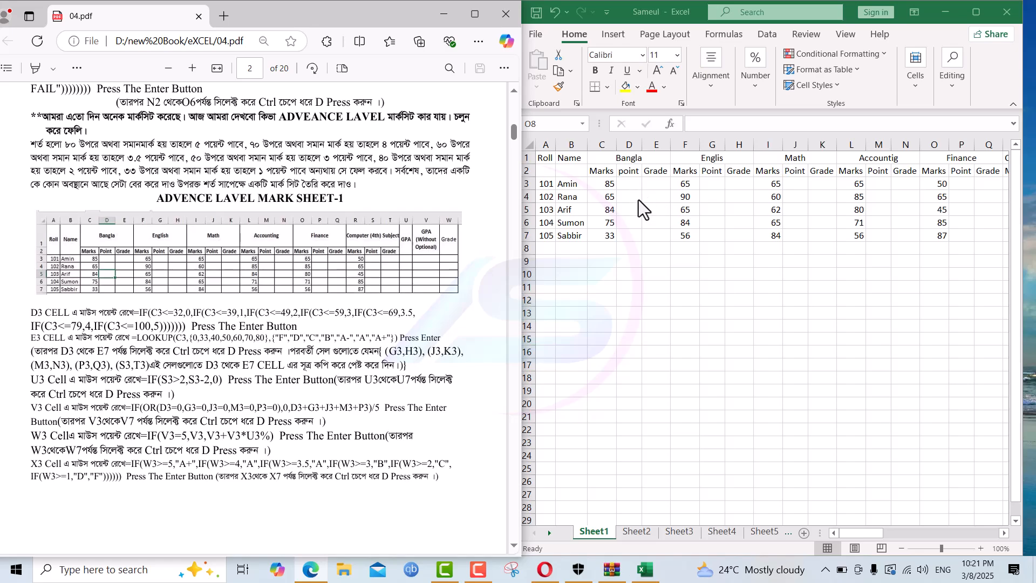
Step: Maximize the workbook and apply All Borders to the whole mark sheet table, A1:W7
click(546, 157)
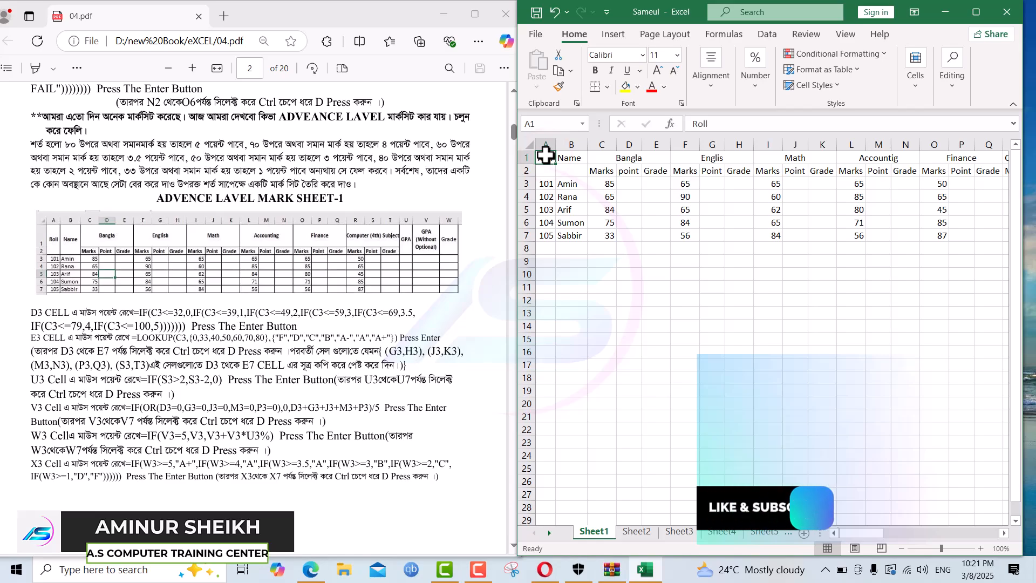
key(ctrl+shift+Down)
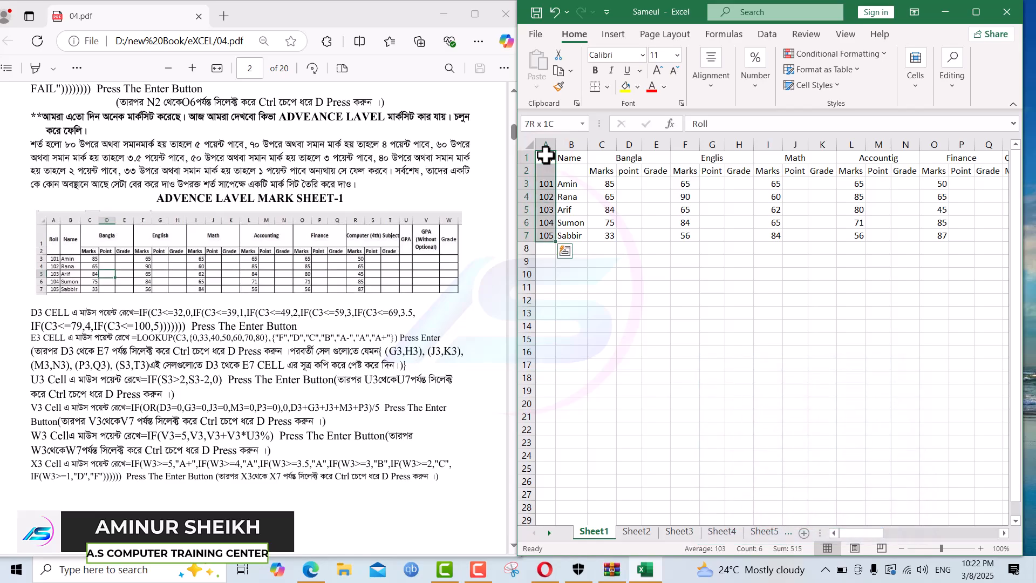
key(shift+Right)
key(shift+Right)
key(shift+Right)
key(shift+Right)
key(shift+Right)
key(shift+Right)
key(shift+Right)
key(shift+Right)
key(shift+Right)
key(shift+Right)
key(shift+Right)
key(shift+Right)
key(shift+Right)
key(shift+Right)
key(shift+Right)
key(shift+Right)
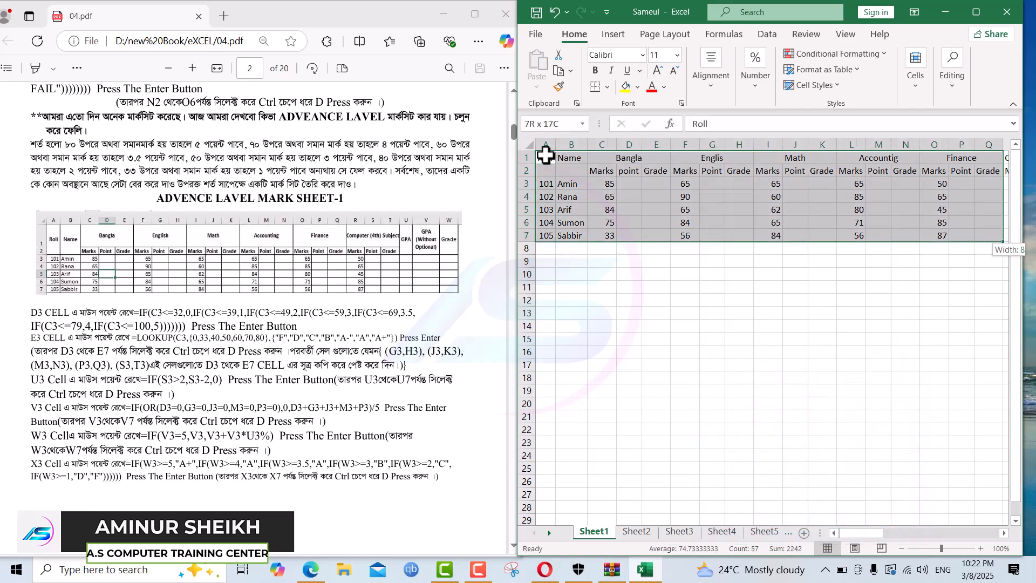
key(shift+Right)
key(shift+Right)
key(shift+Right)
key(shift+Right)
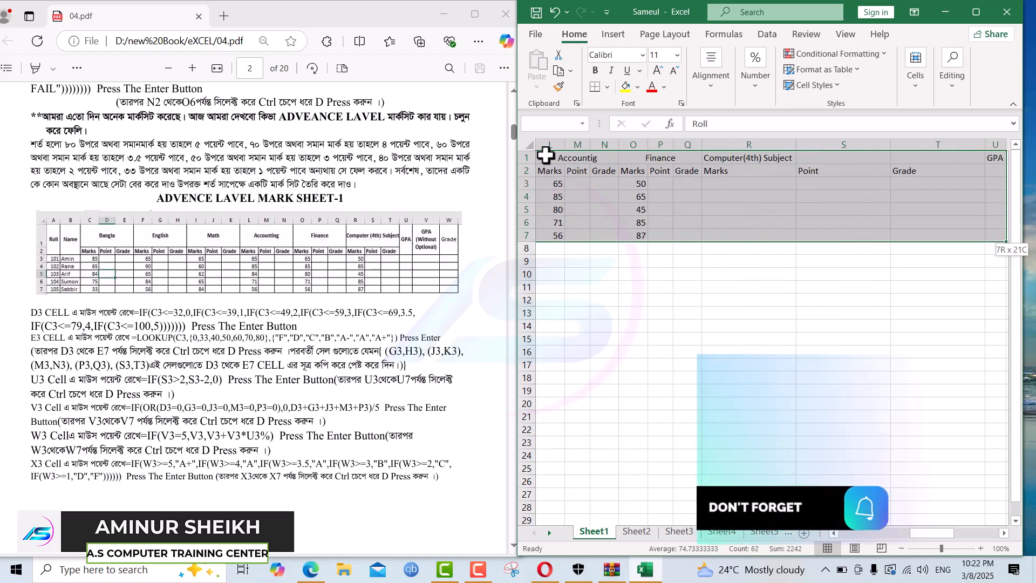
key(shift+Right)
key(shift+Right)
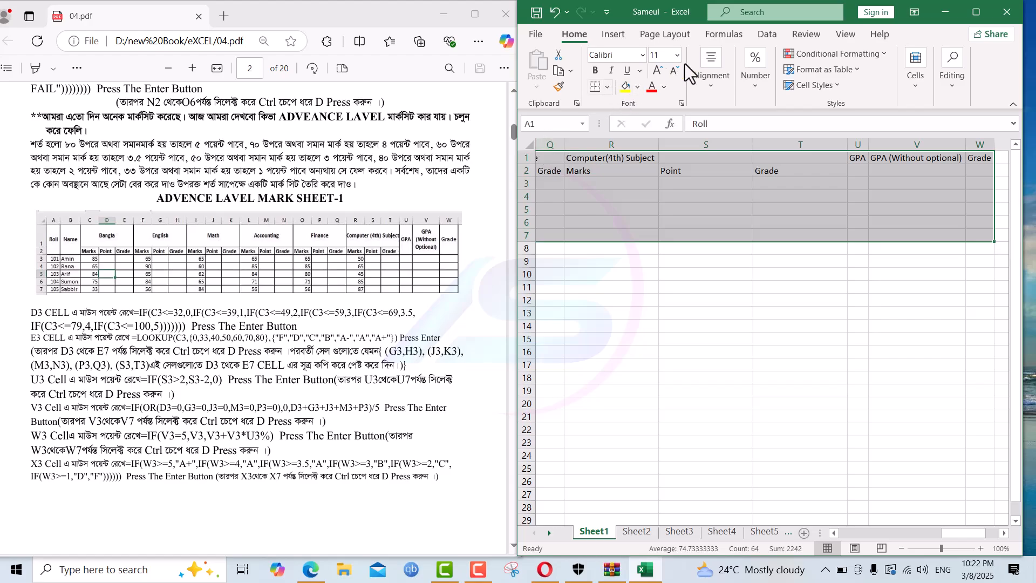
click(976, 12)
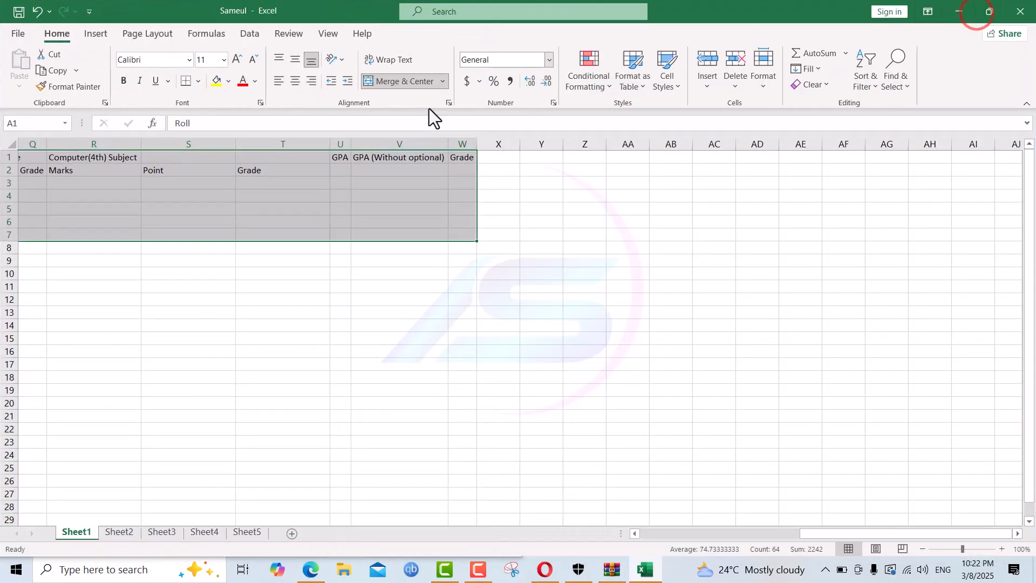
click(189, 43)
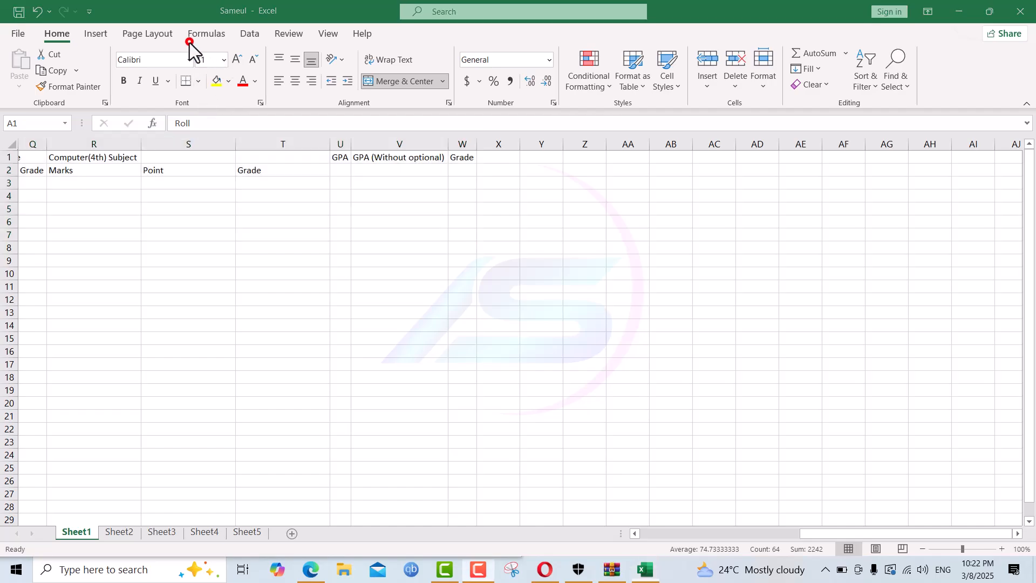
click(201, 82)
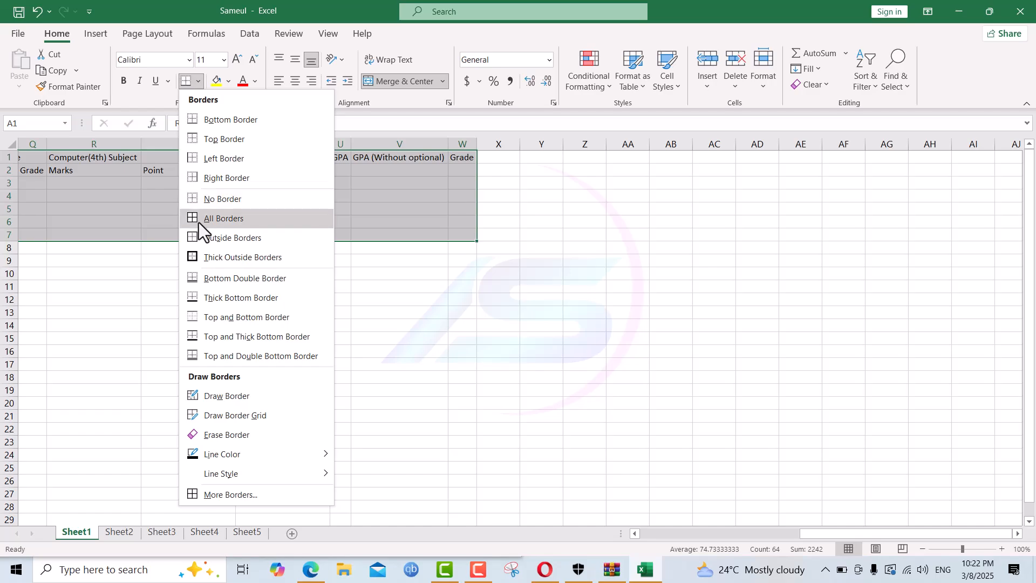
click(198, 221)
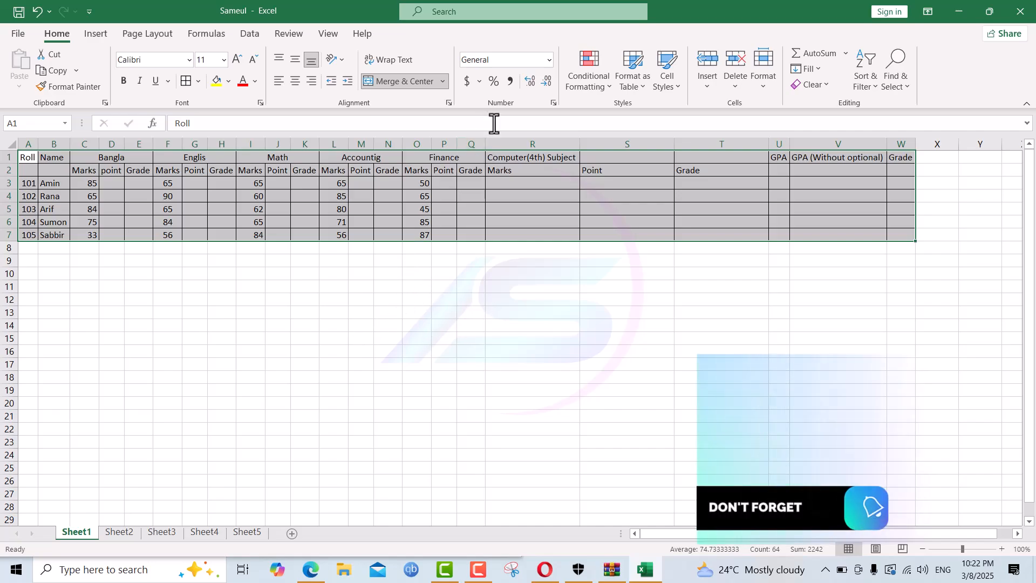
Step: Hide the gridlines on Sheet1
click(329, 26)
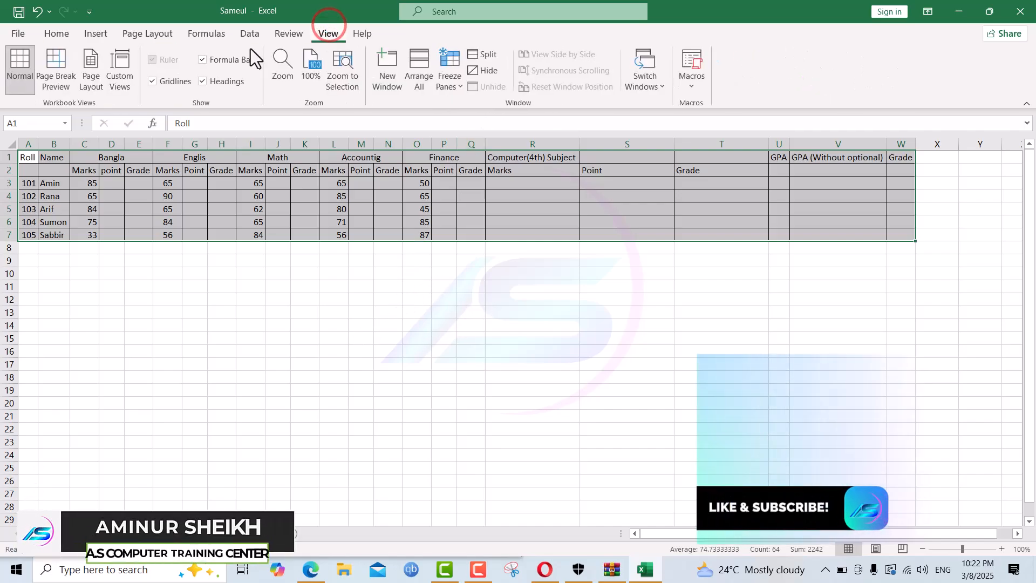
click(153, 82)
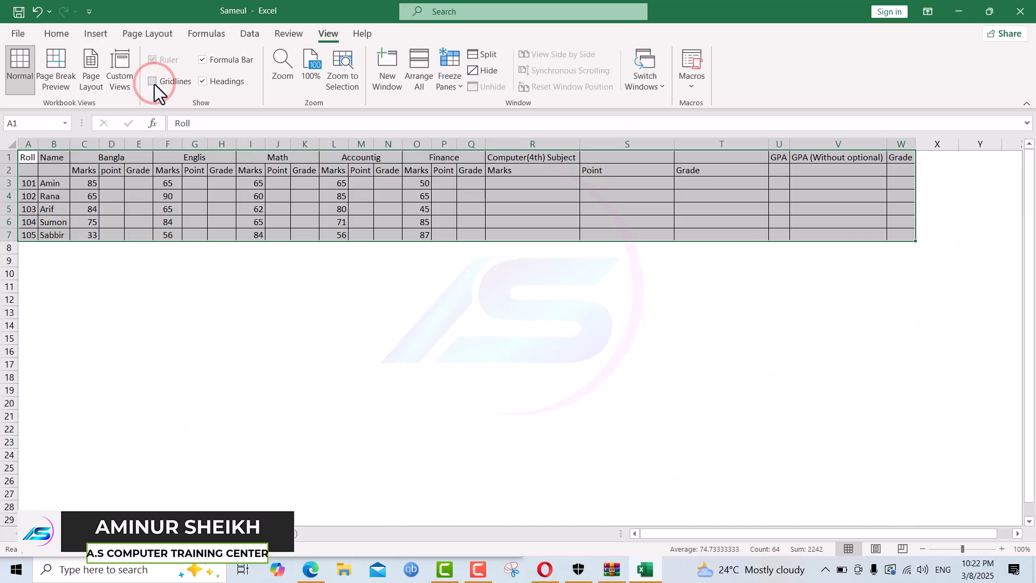
click(167, 296)
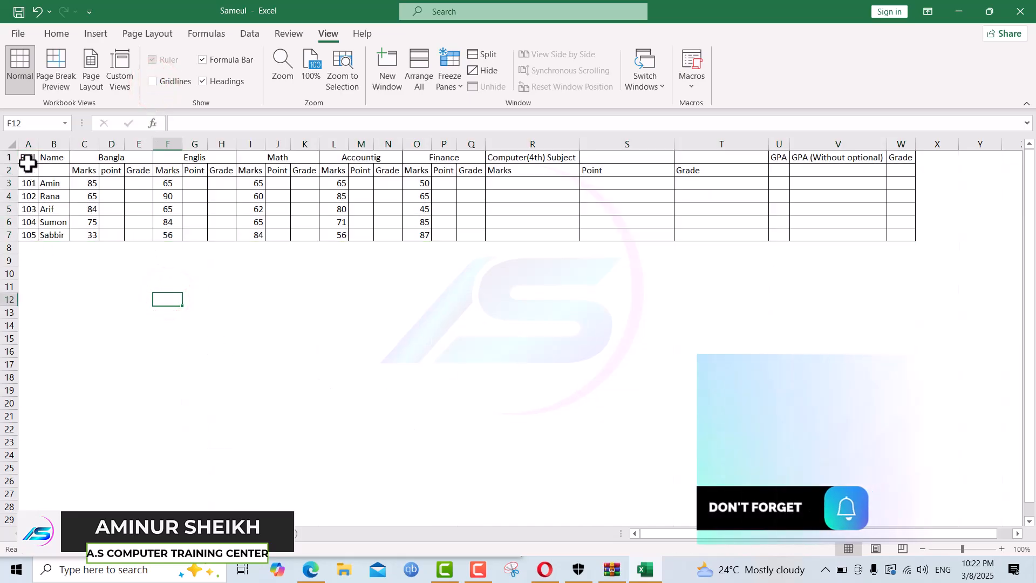
Step: Merge and center the Roll heading across A1:A2 and the Name heading across B1:B2
drag(29, 156, 28, 168)
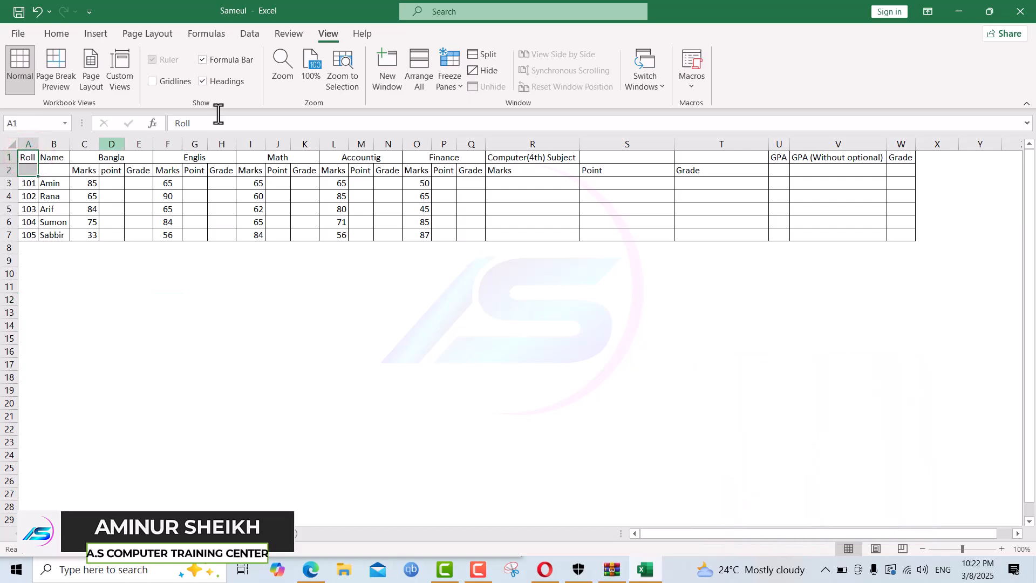
click(59, 34)
click(383, 79)
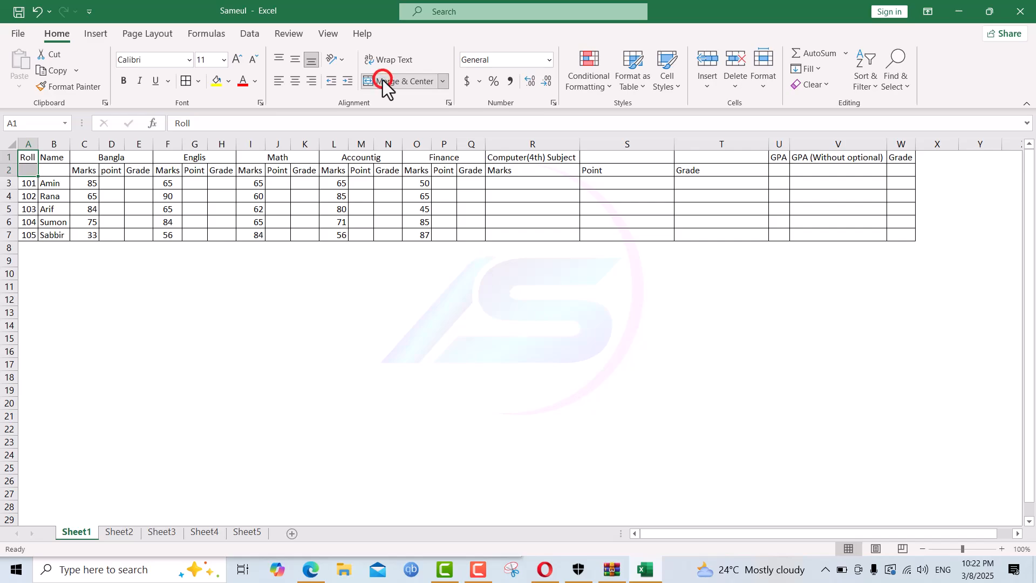
drag(56, 157, 53, 169)
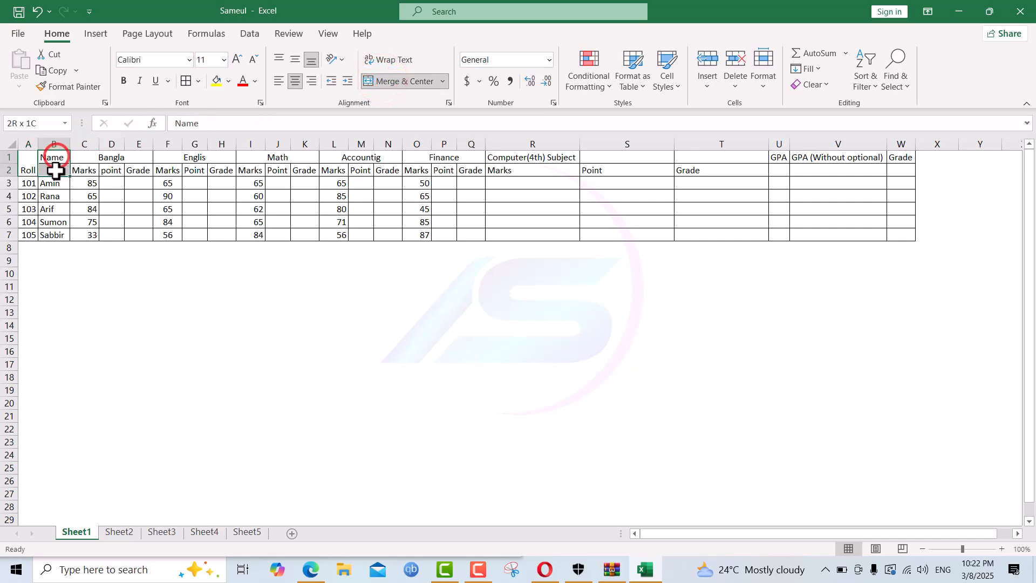
click(379, 81)
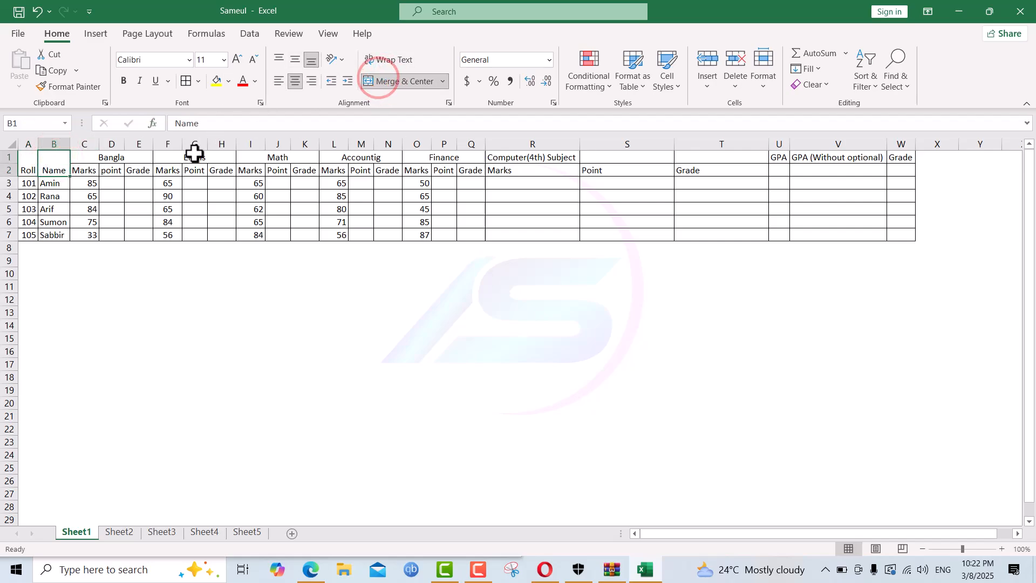
Step: Copy the Finance heading's merged, centered format onto the Computer(4th) Subject heading across R1:T1
click(521, 157)
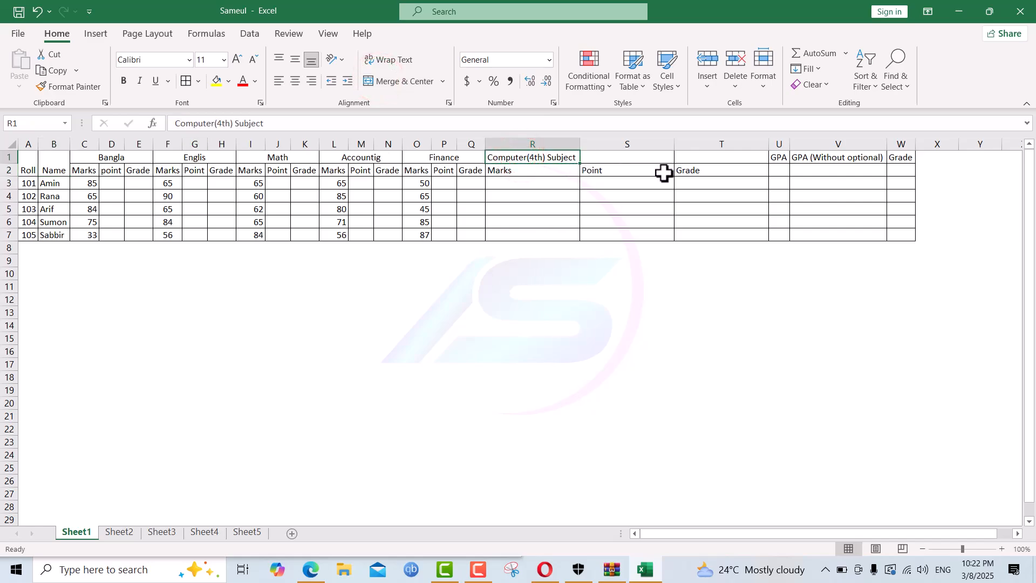
click(439, 157)
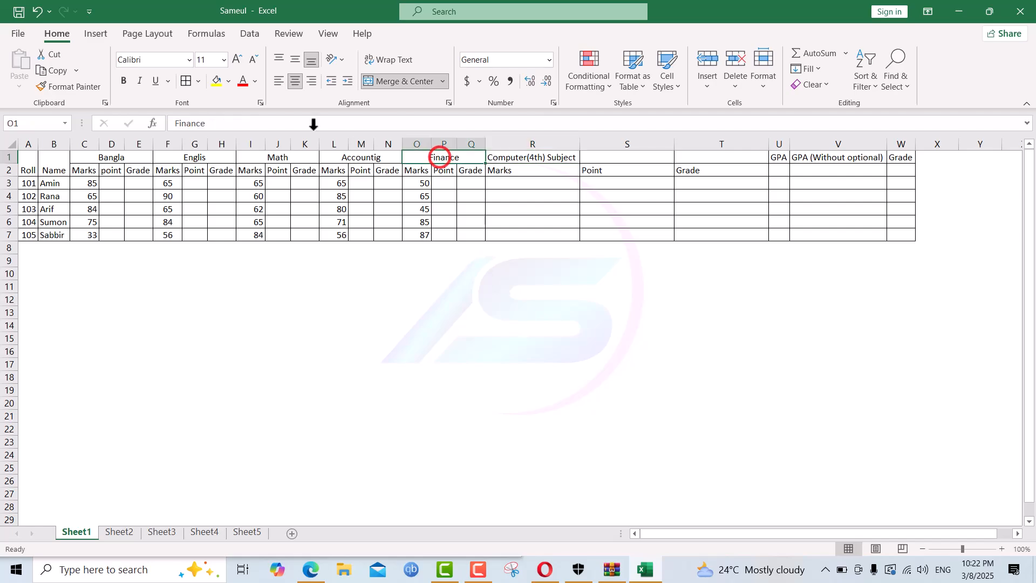
click(79, 84)
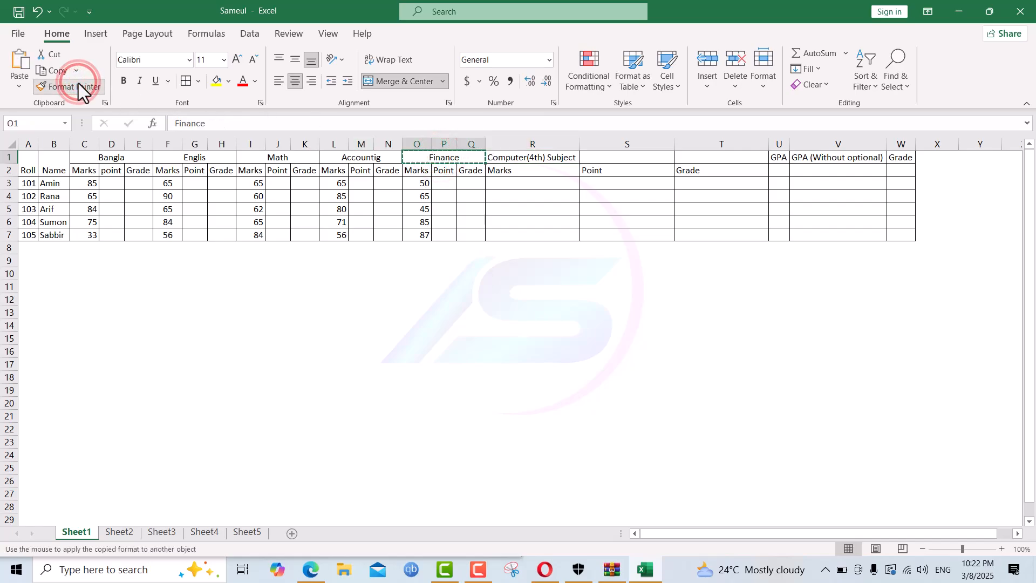
click(499, 156)
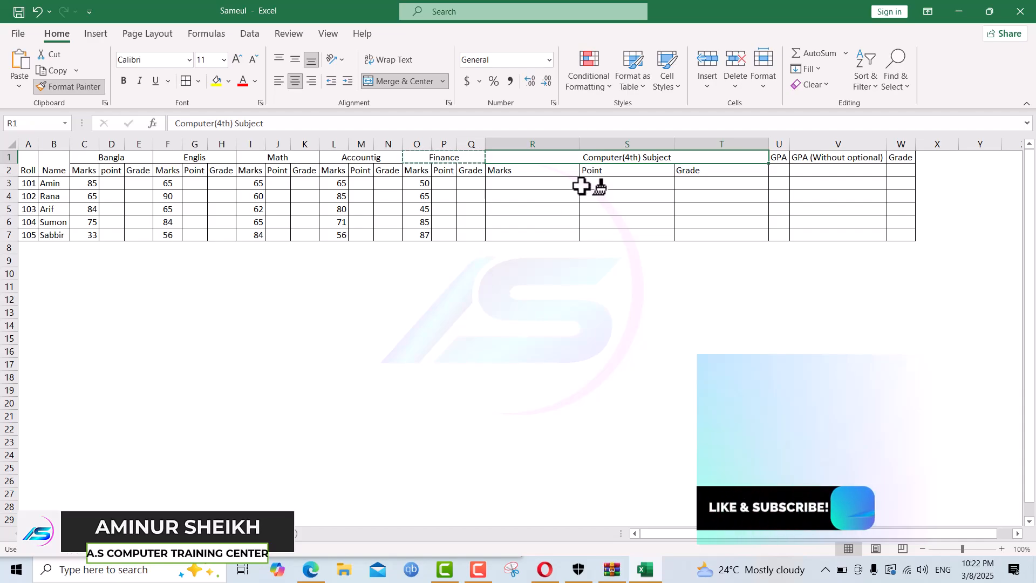
key(Escape)
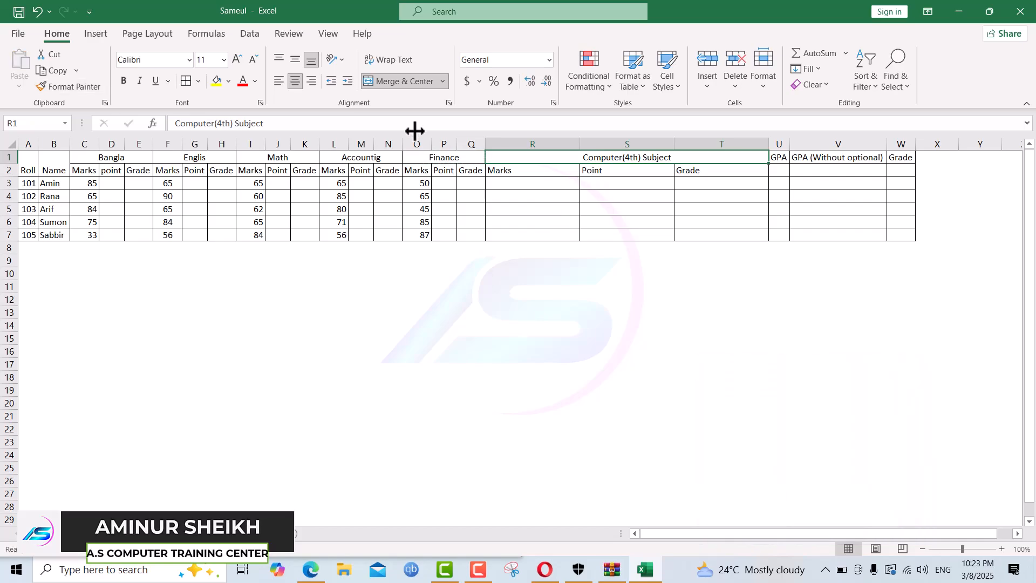
Step: Give all columns of the sheet one equal width, wide enough to fit the Computer(4th) Subject heading
click(9, 139)
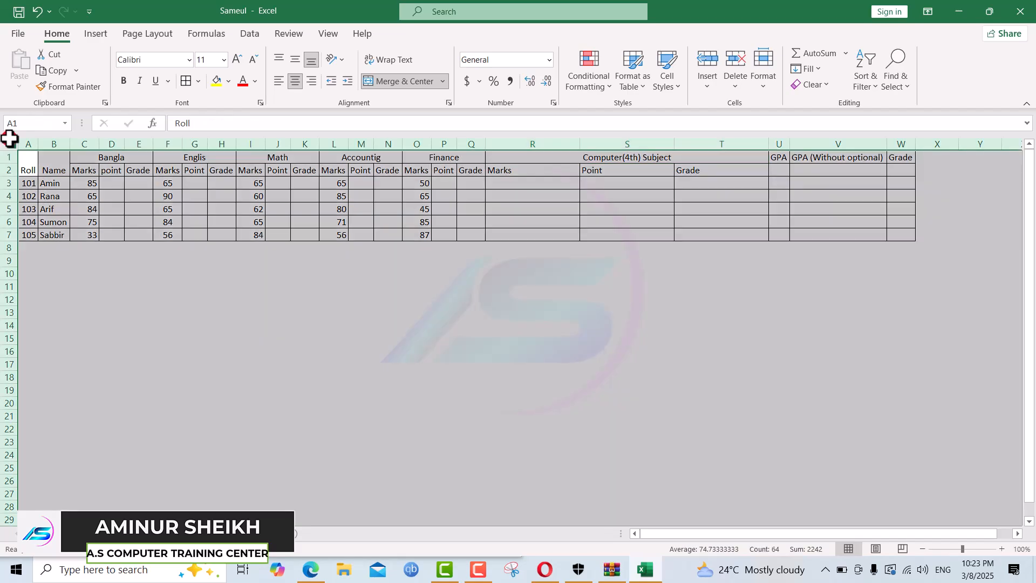
double_click(235, 144)
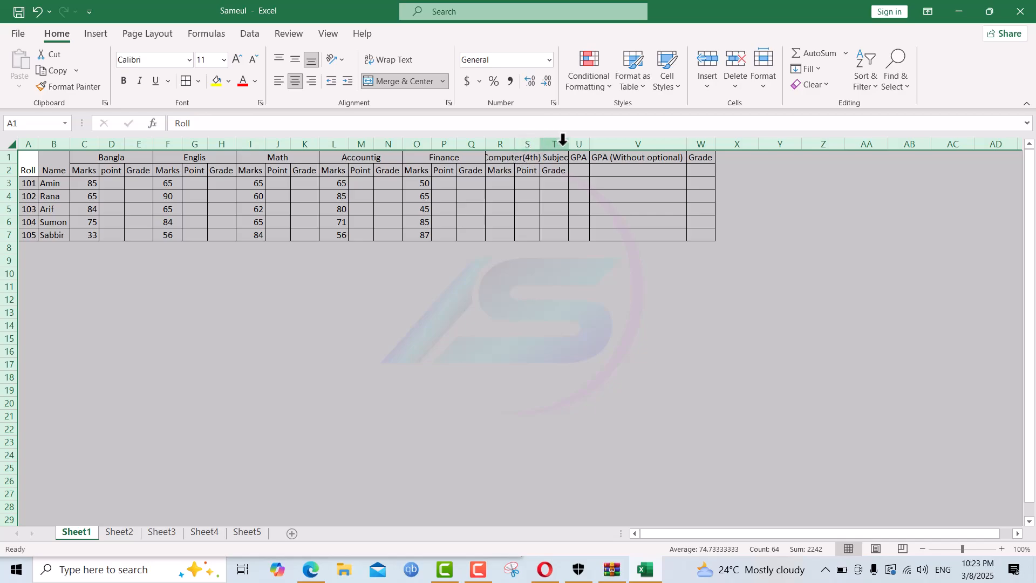
drag(569, 145, 579, 144)
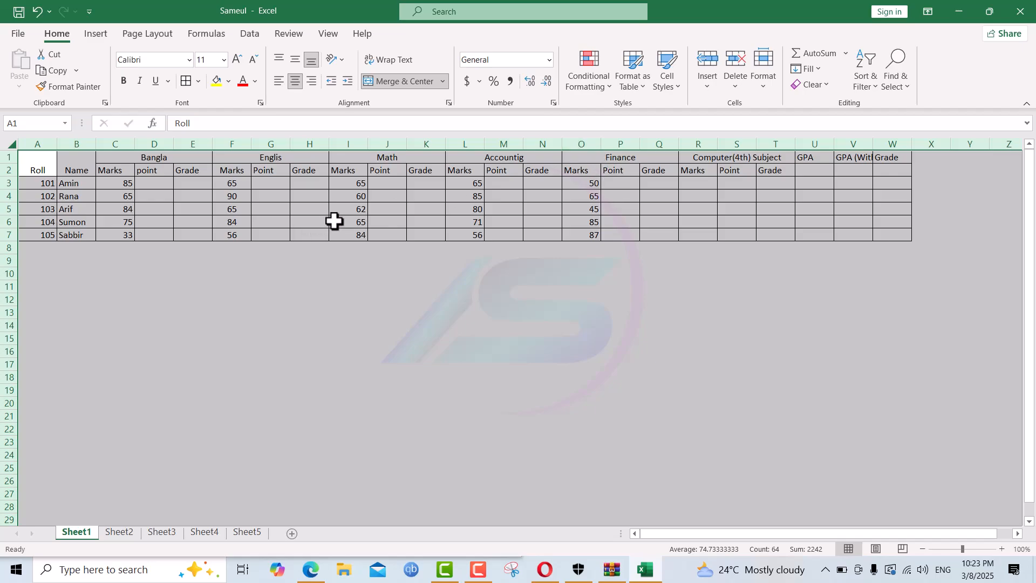
Step: Make the Marks, Point and Grade subheadings in C2:T2 bold and center them horizontally and vertically
drag(124, 165, 768, 168)
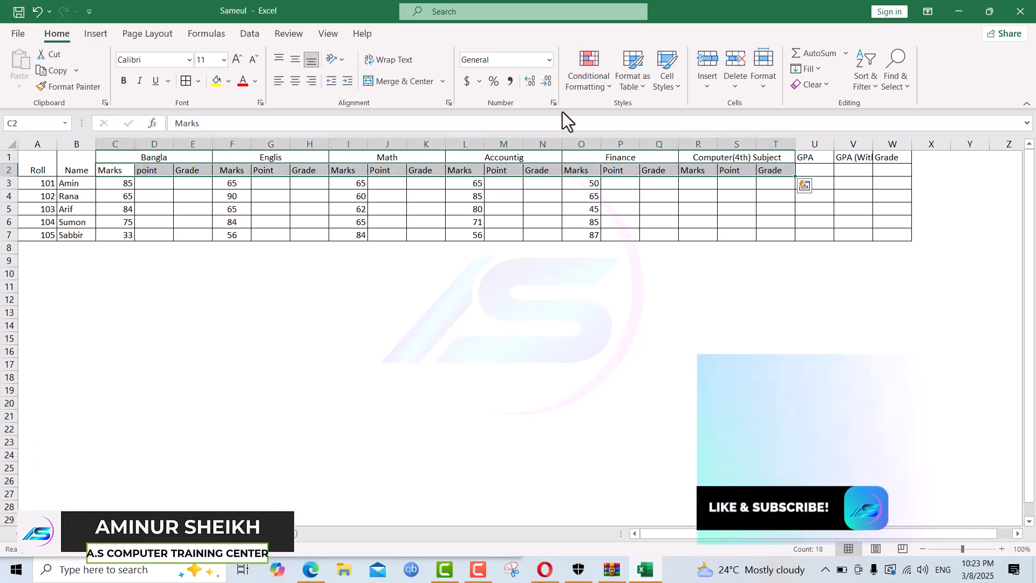
click(125, 82)
click(294, 82)
click(293, 58)
Step: Merge and center the GPA, GPA (Without optional) and Grade headings separately over rows 1 and 2, and middle-align them vertically
drag(806, 155, 808, 170)
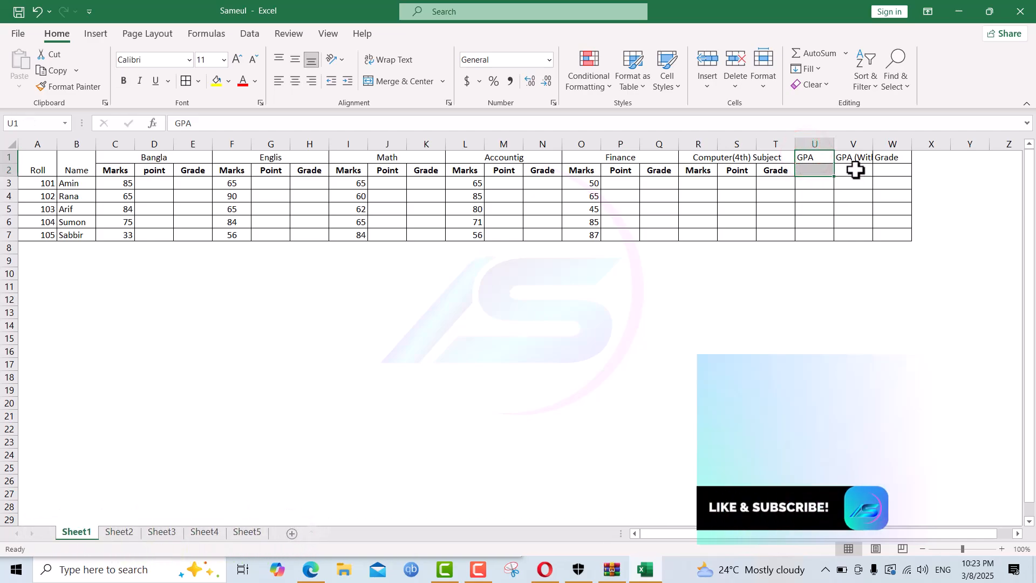
drag(855, 157, 855, 169)
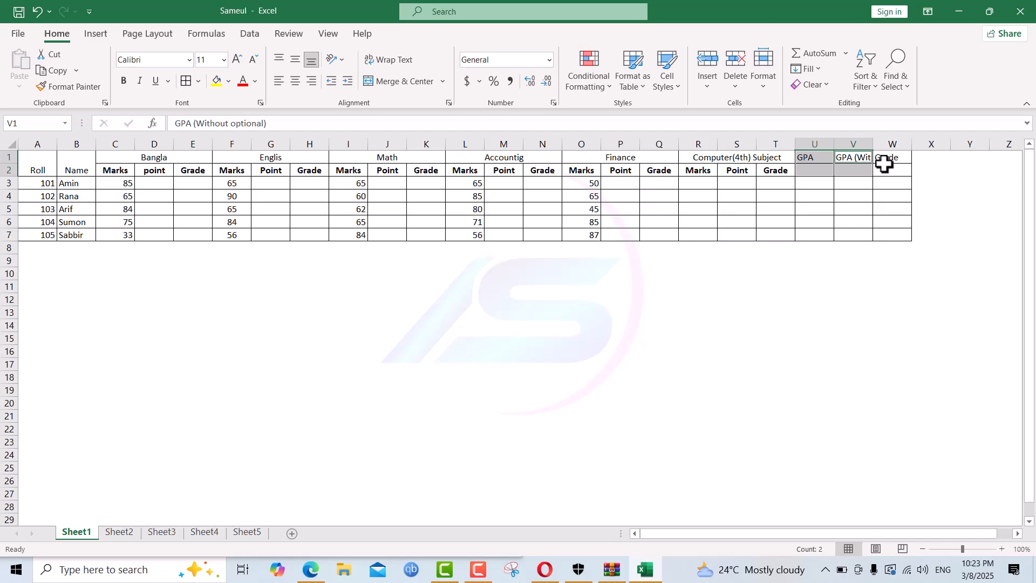
drag(888, 156, 892, 171)
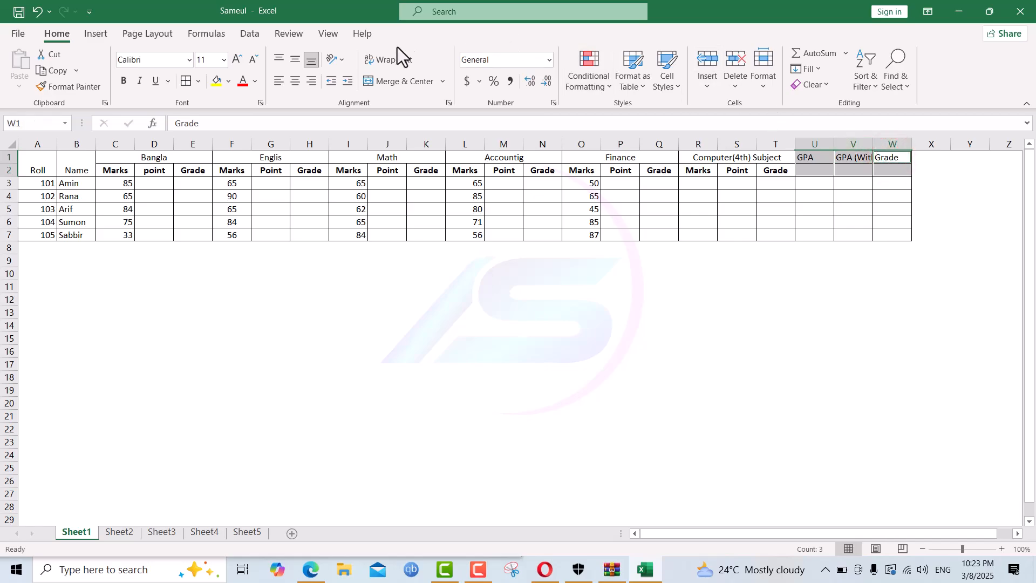
click(383, 86)
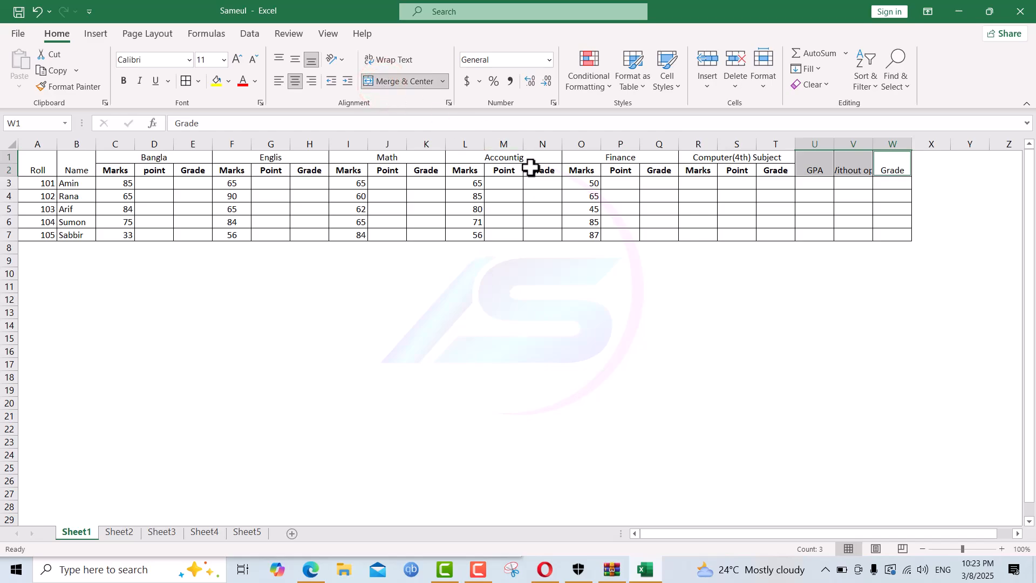
click(295, 60)
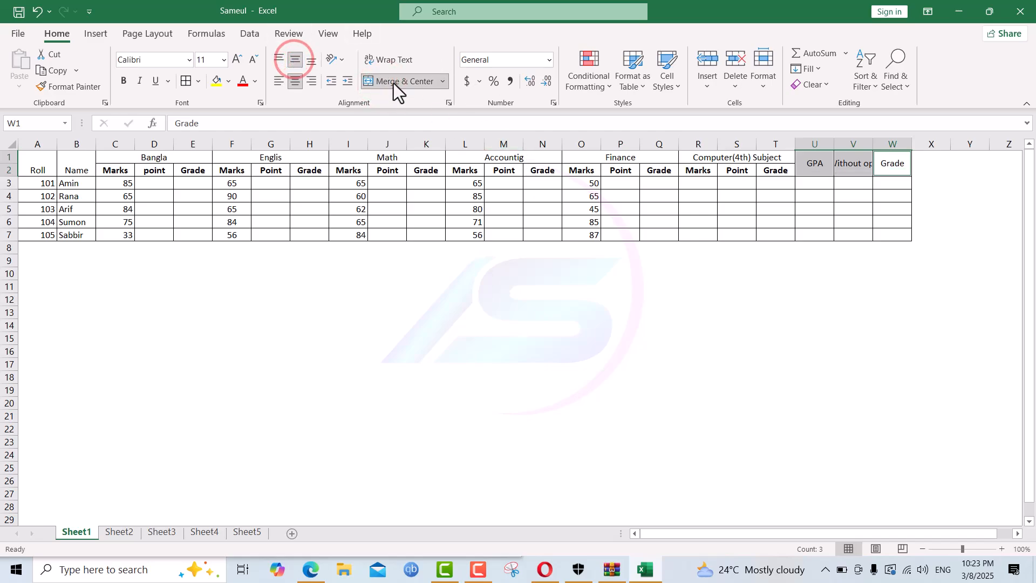
Step: Widen column V to fit its heading and break the heading into two lines, GPA above (Without optional)
double_click(873, 146)
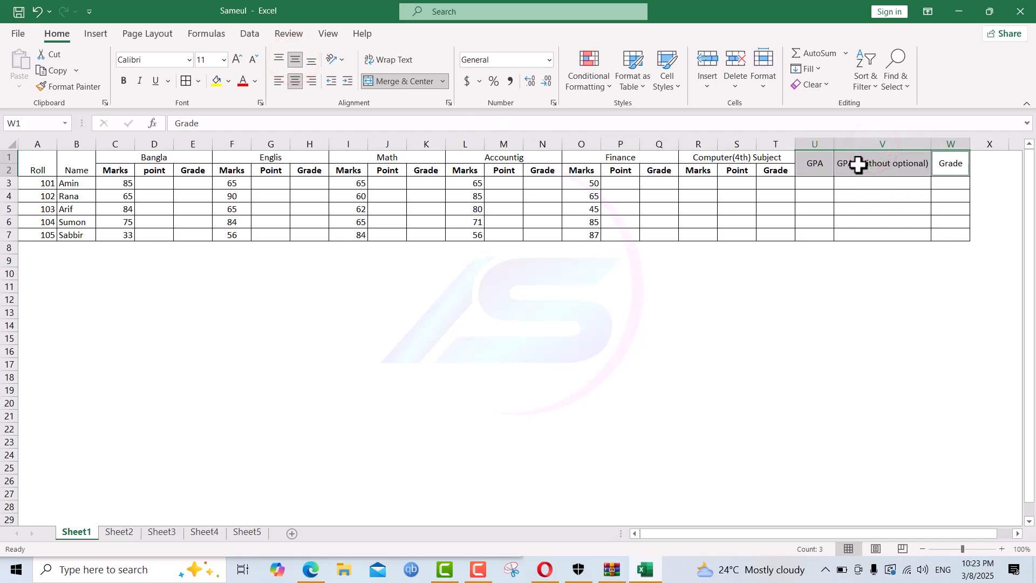
click(856, 163)
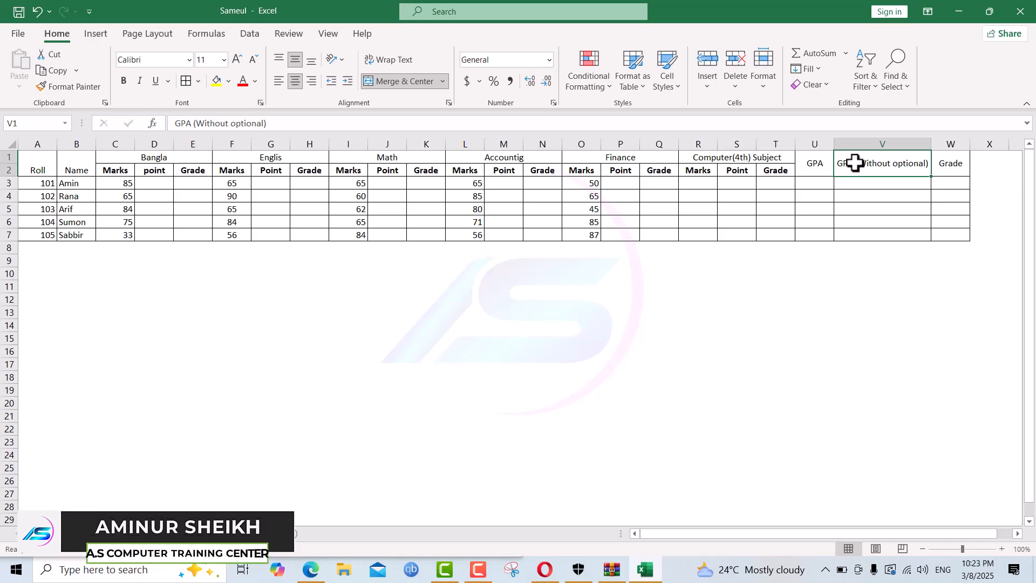
double_click(855, 163)
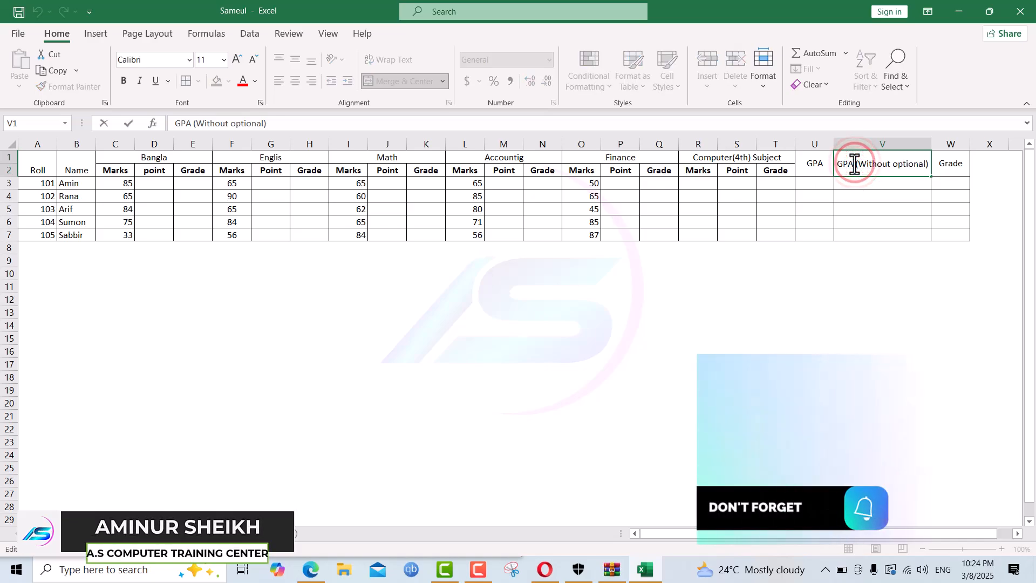
key(alt+Return)
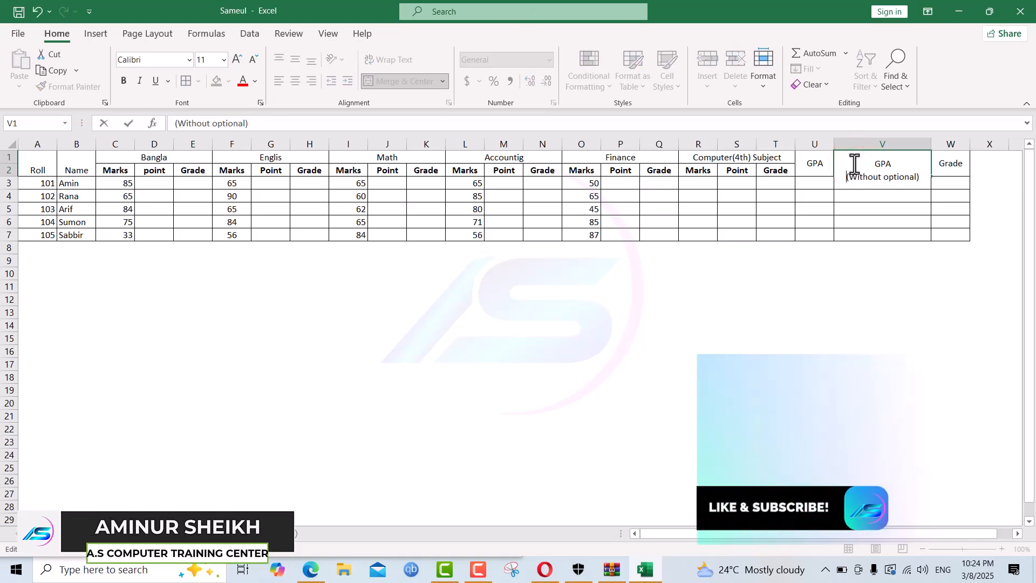
click(894, 193)
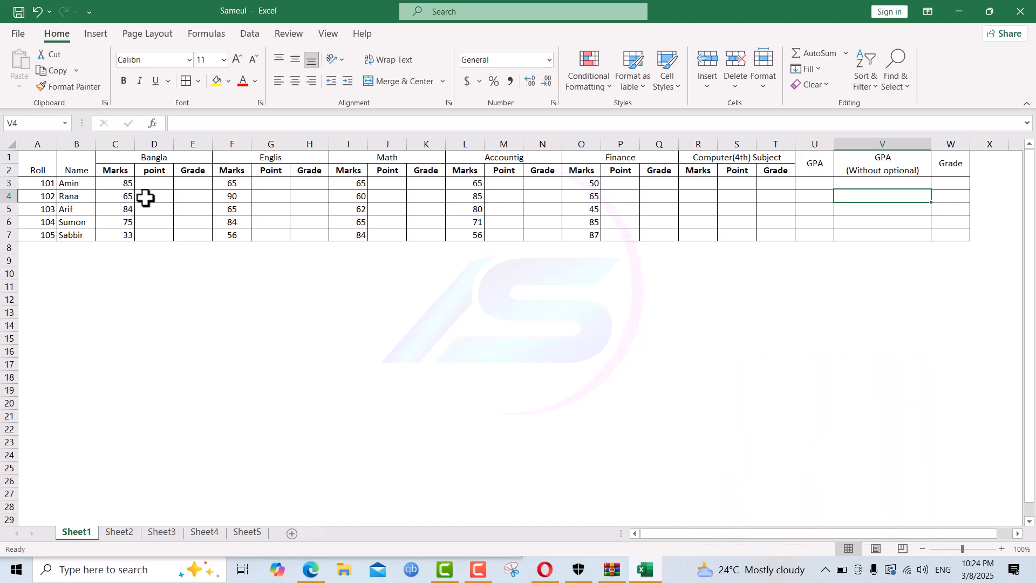
Step: Shrink the workbook window from full screen and place it beside the 04.pdf instructions, stretched to full screen height
click(983, 15)
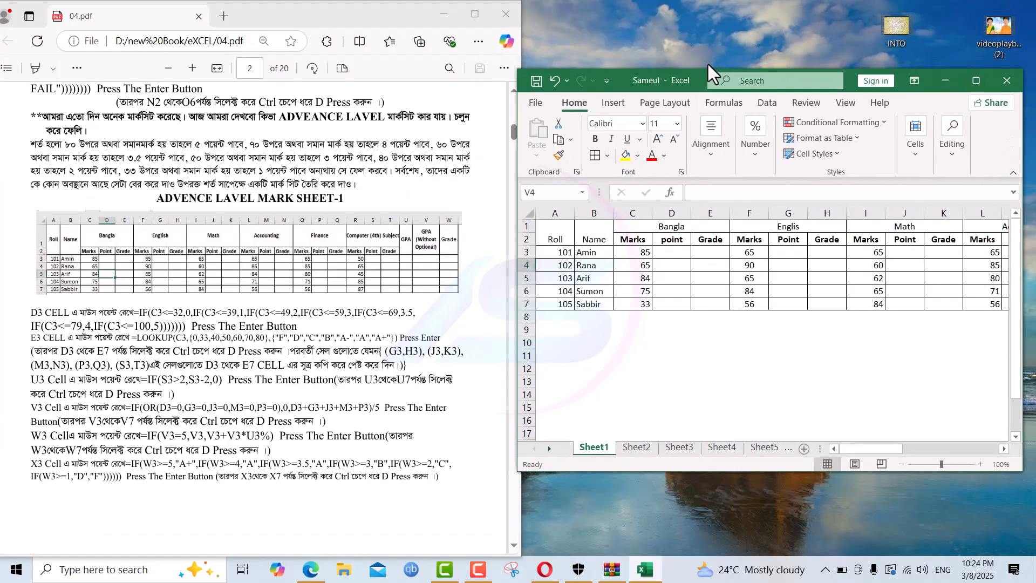
drag(696, 63, 685, 6)
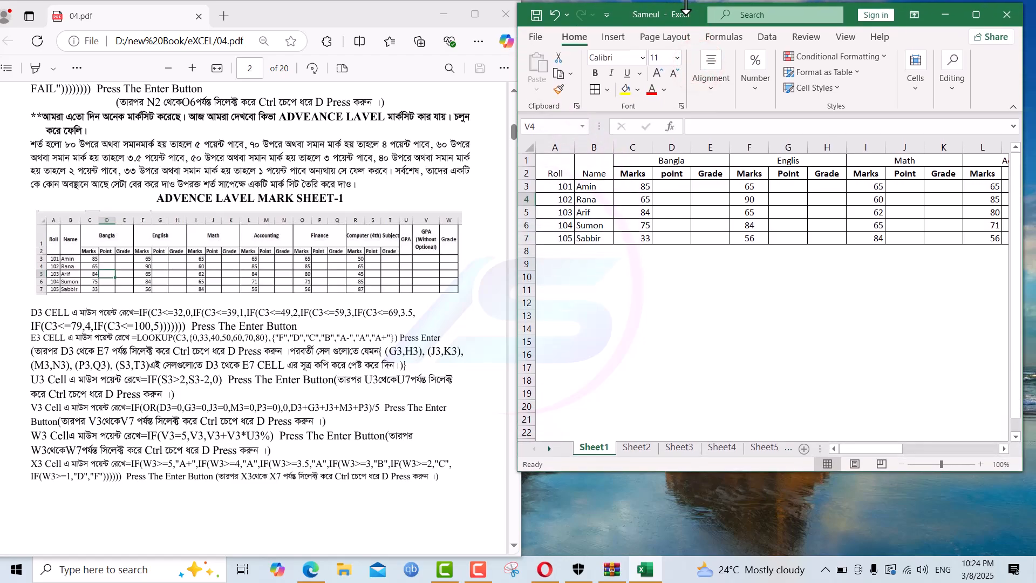
drag(694, 4, 684, 1)
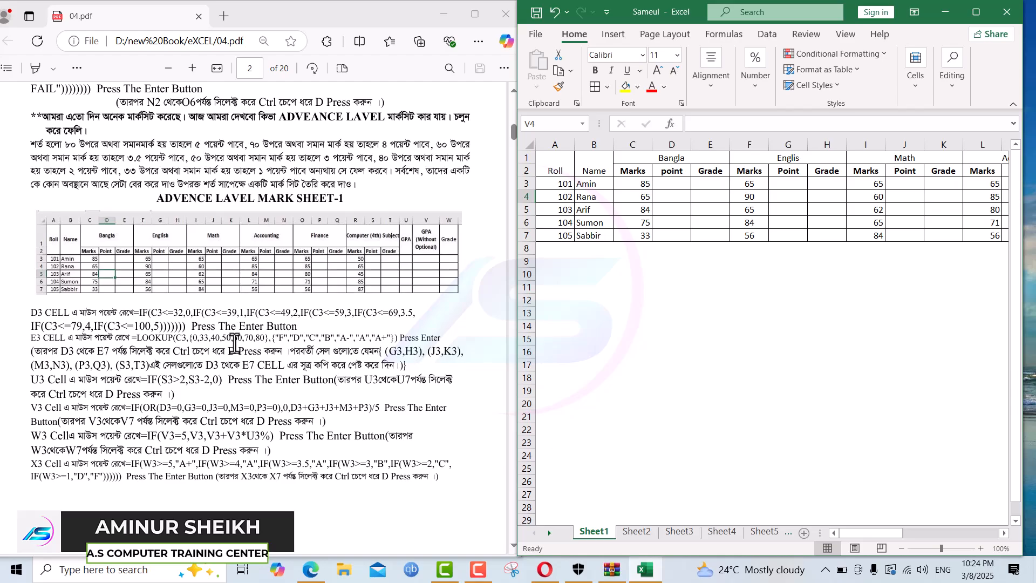
Step: Begin the Bangla point formula in D3 with =IF(C3<=32,0, for the first student's marks
click(674, 184)
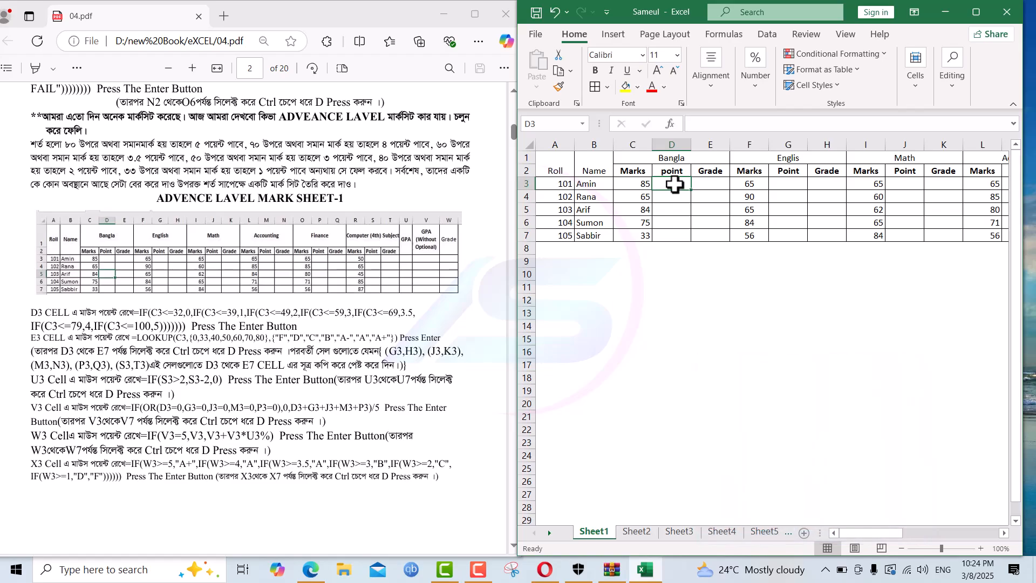
text(=if)
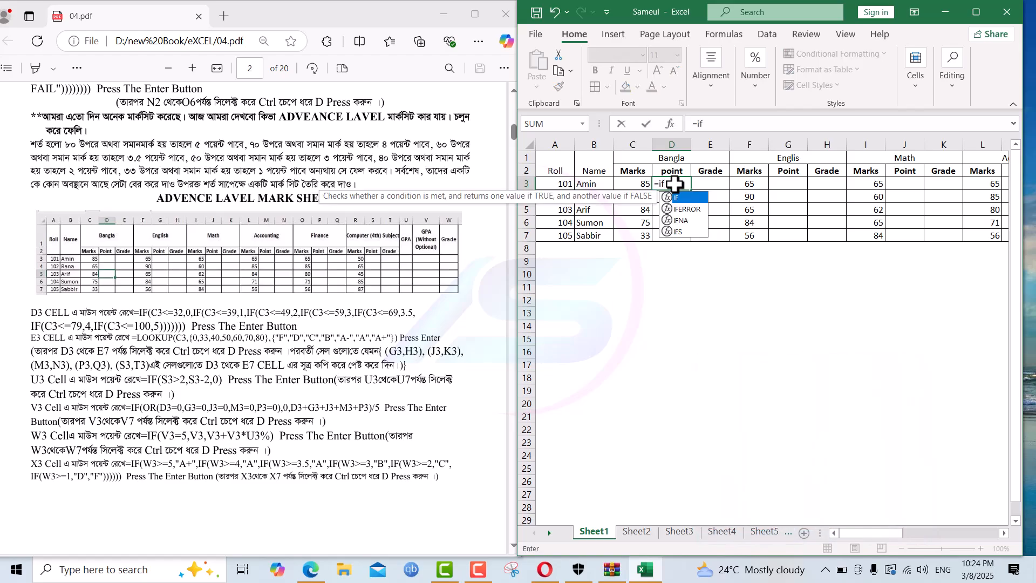
key(Tab)
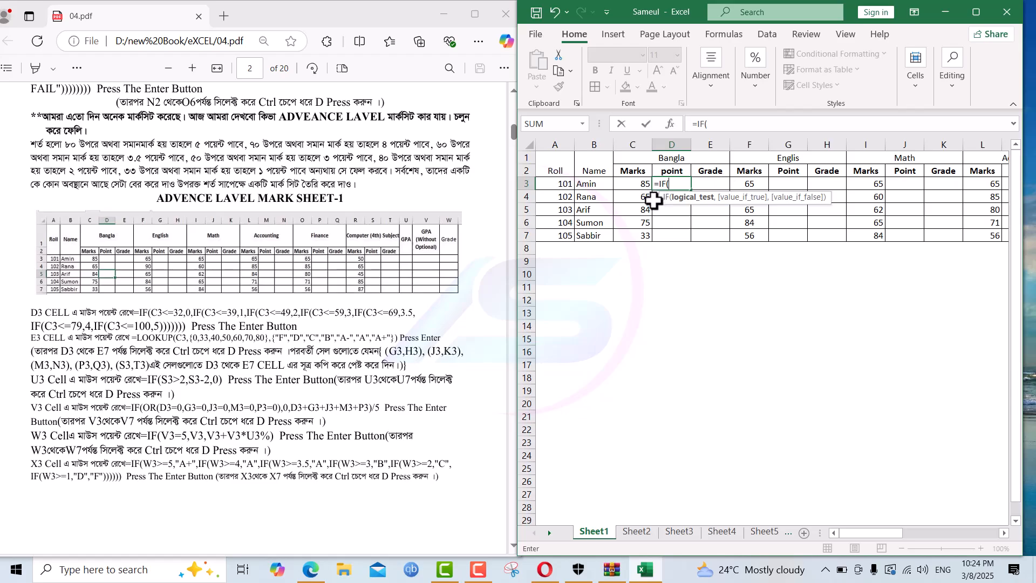
click(642, 186)
text(,)
key(BackSpace)
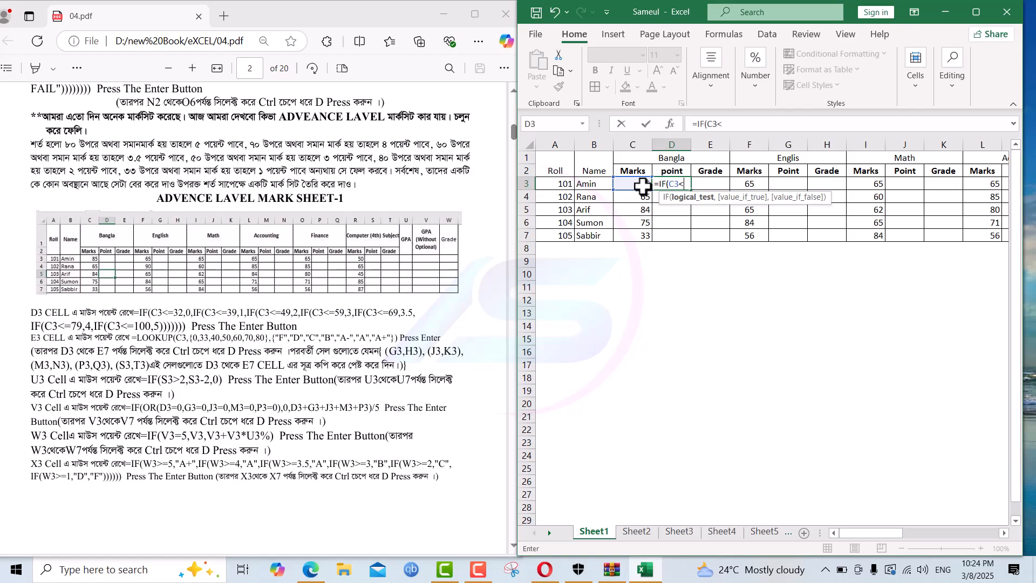
text(<=32,)
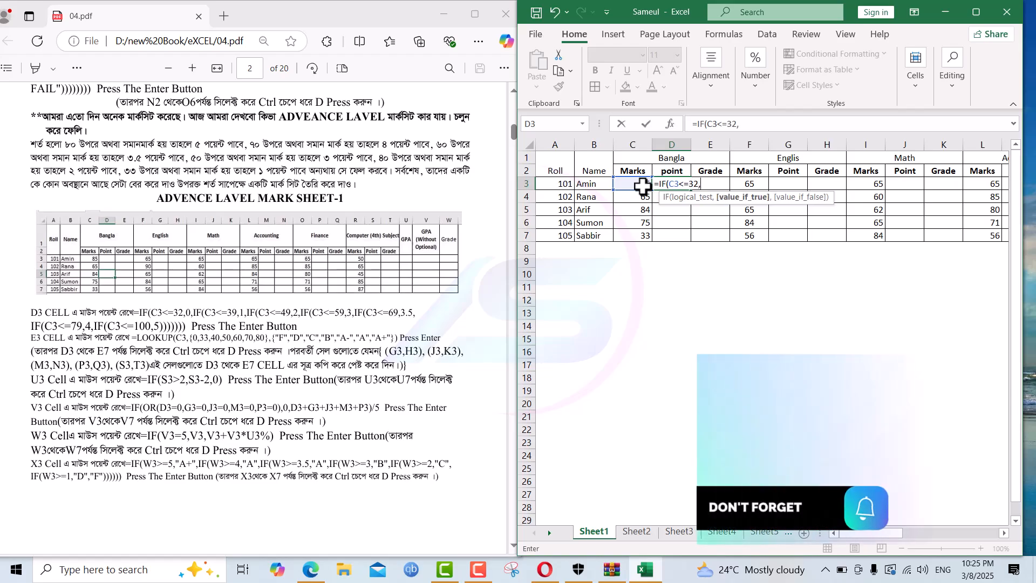
text(0,)
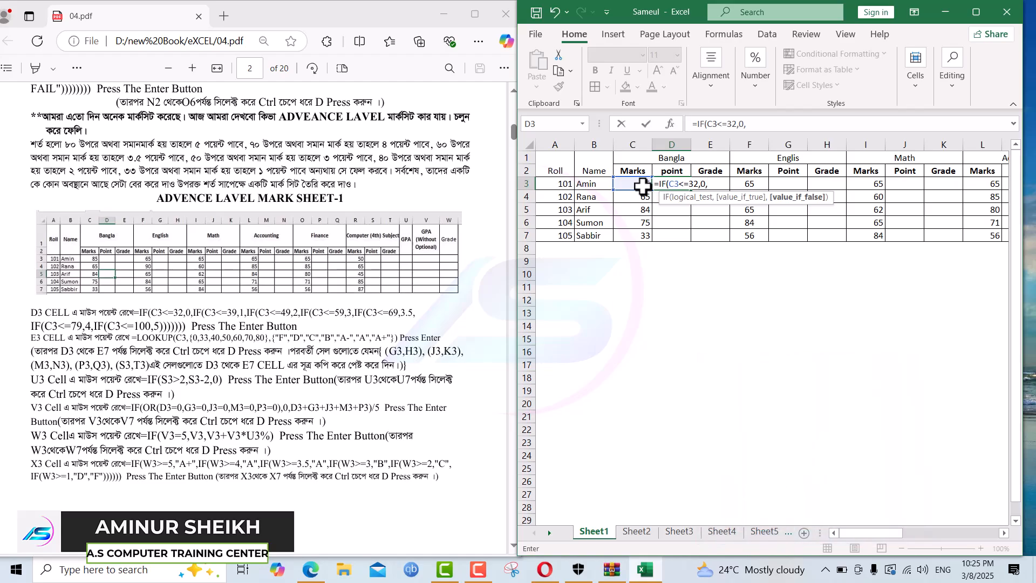
Step: Duplicate the first IF condition inside the D3 formula and change the copy to IF(C3<=39,1,
drag(695, 124, 753, 130)
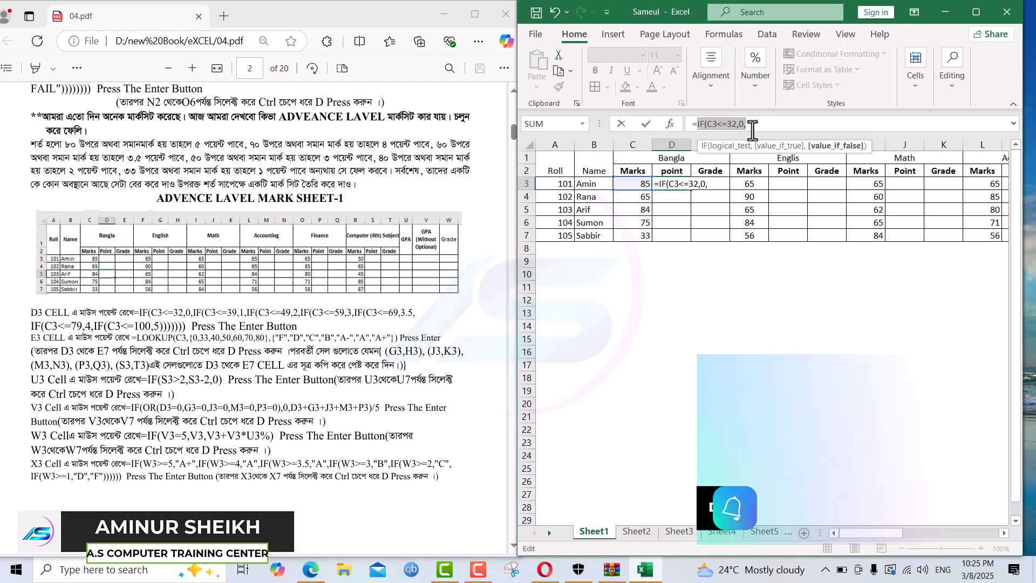
key(ctrl+c)
click(757, 124)
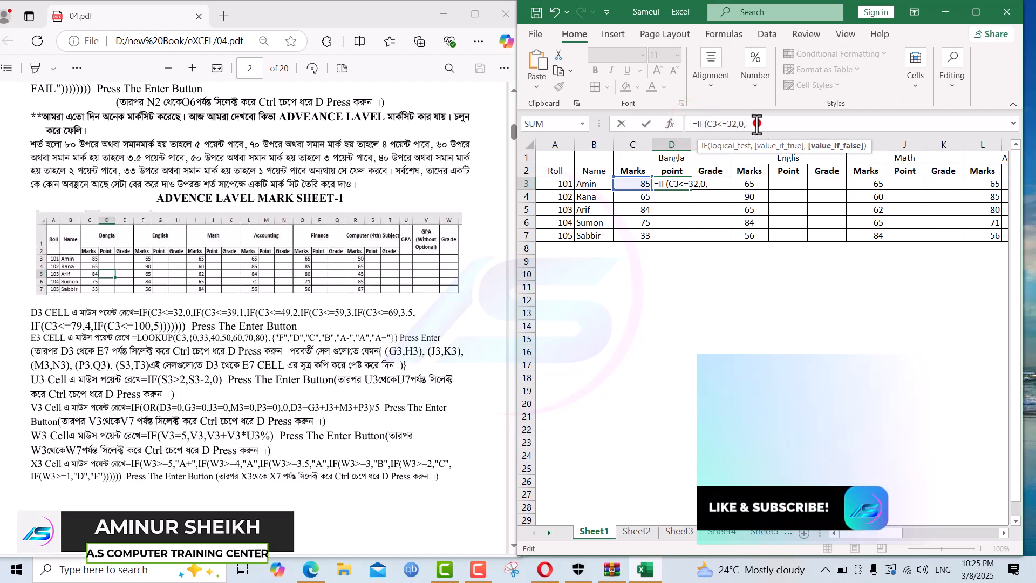
key(ctrl+v)
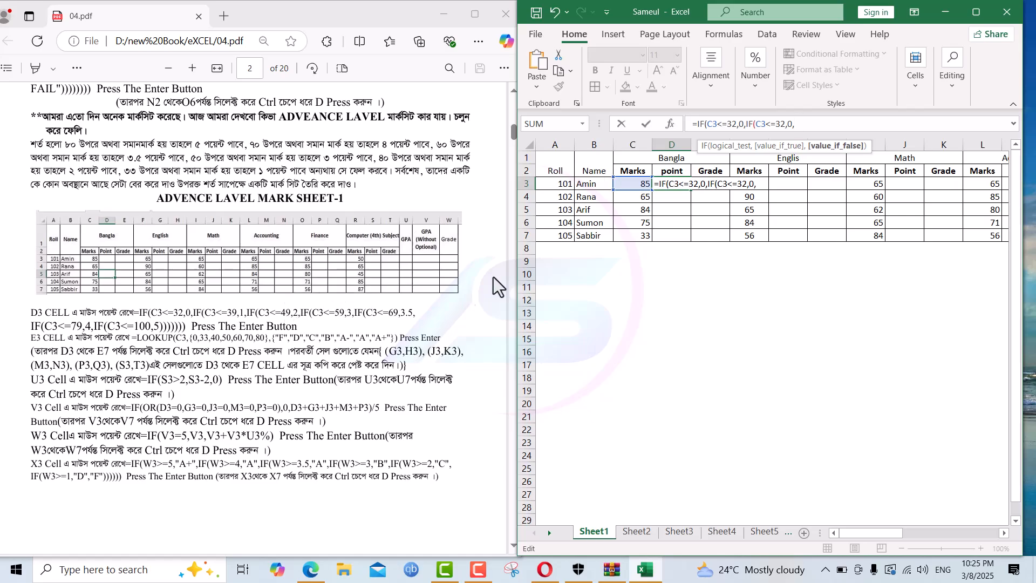
click(785, 125)
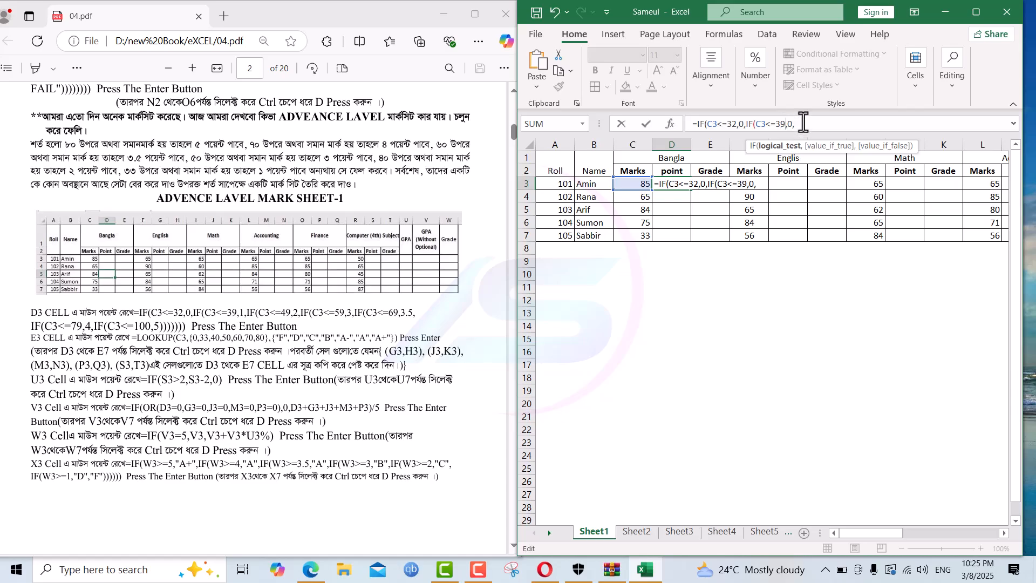
click(791, 123)
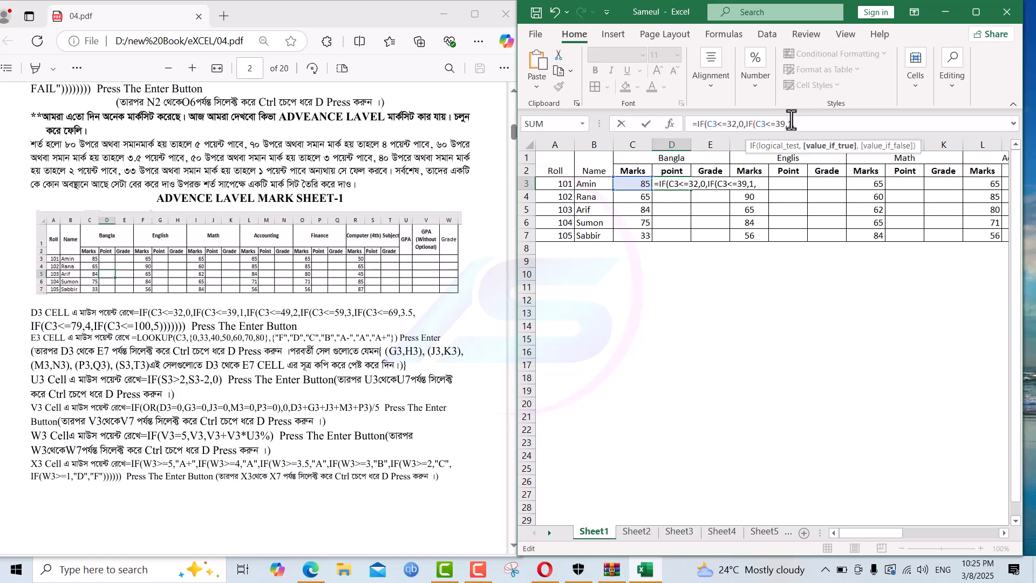
Step: Append a third nested condition to the D3 formula, IF(C3<=49,2,, by adapting another copy of the first
click(798, 124)
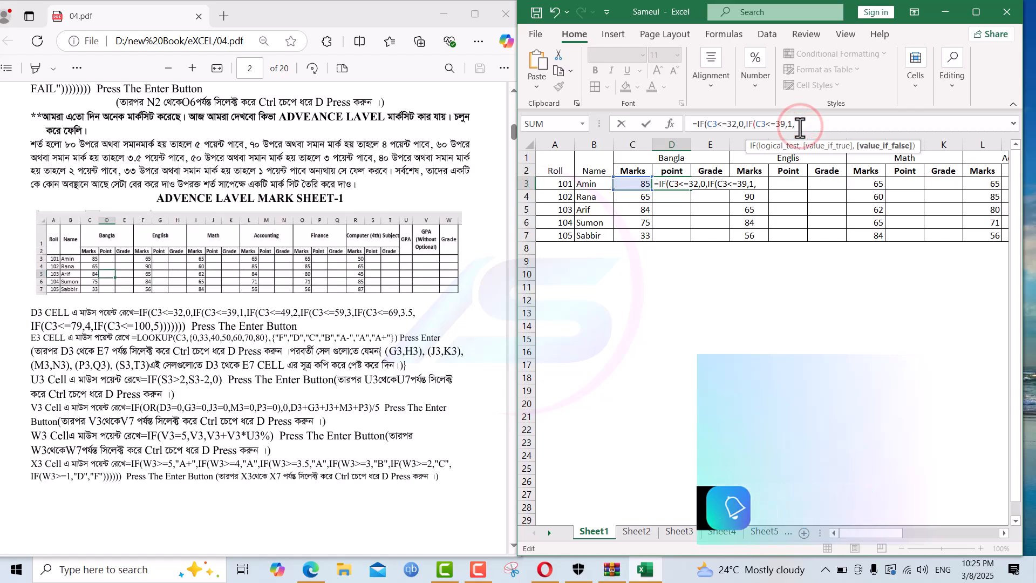
key(ctrl+v)
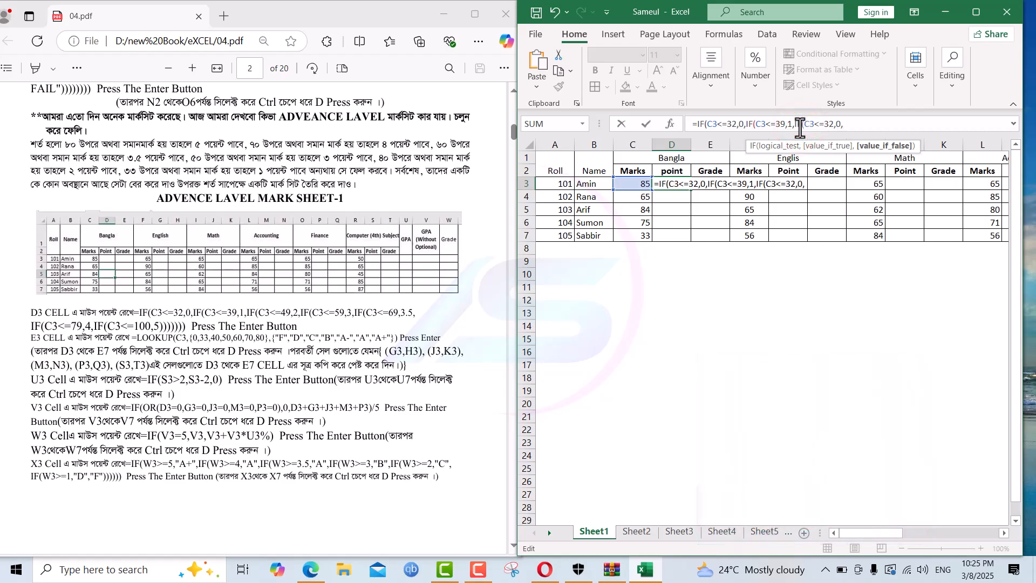
click(833, 125)
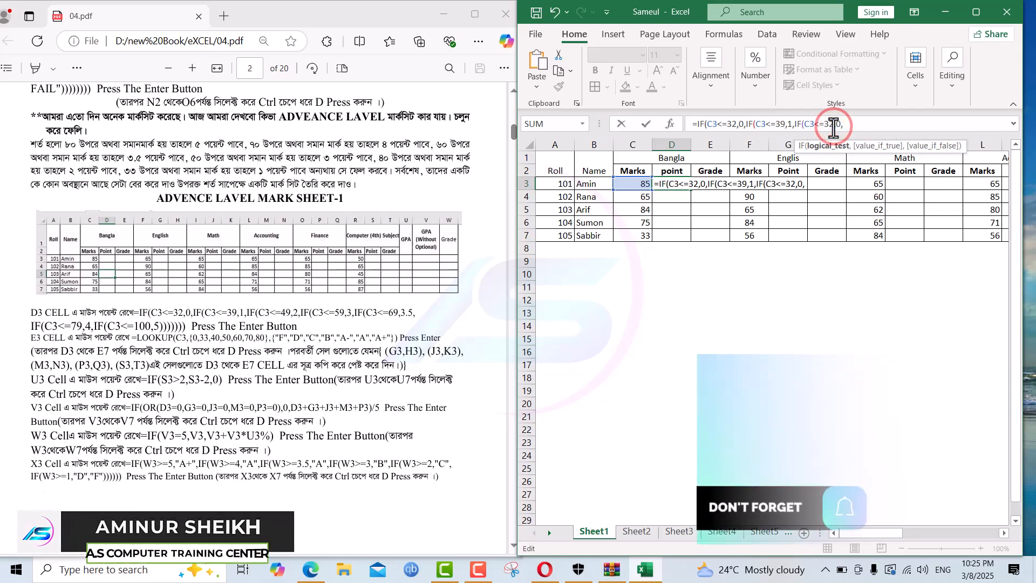
key(BackSpace)
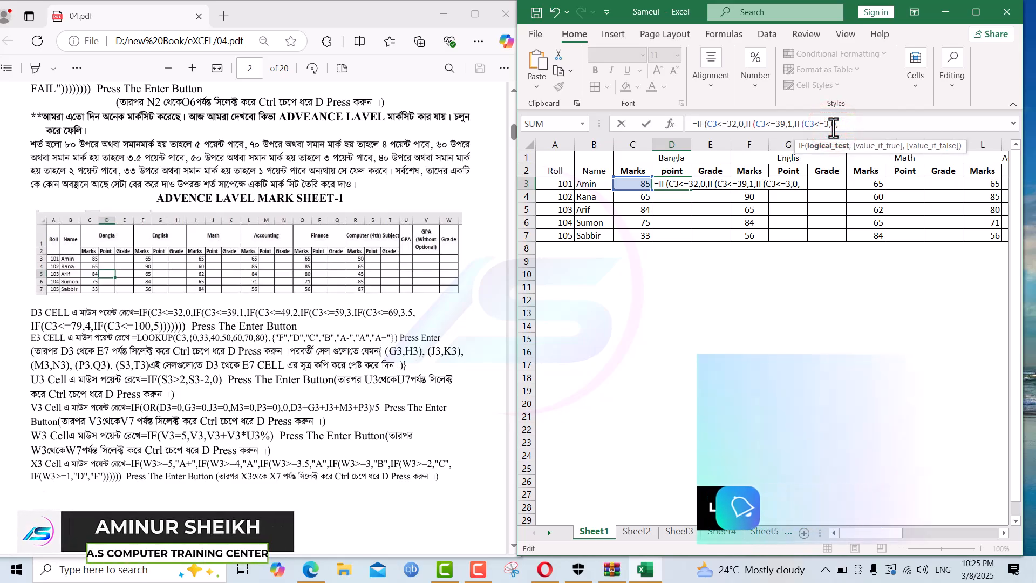
text(49)
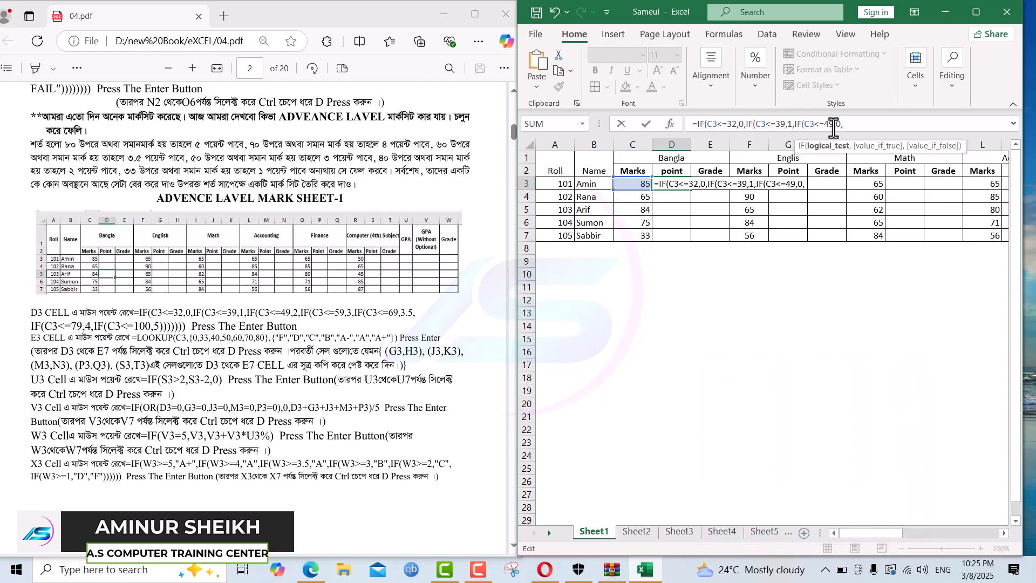
click(839, 123)
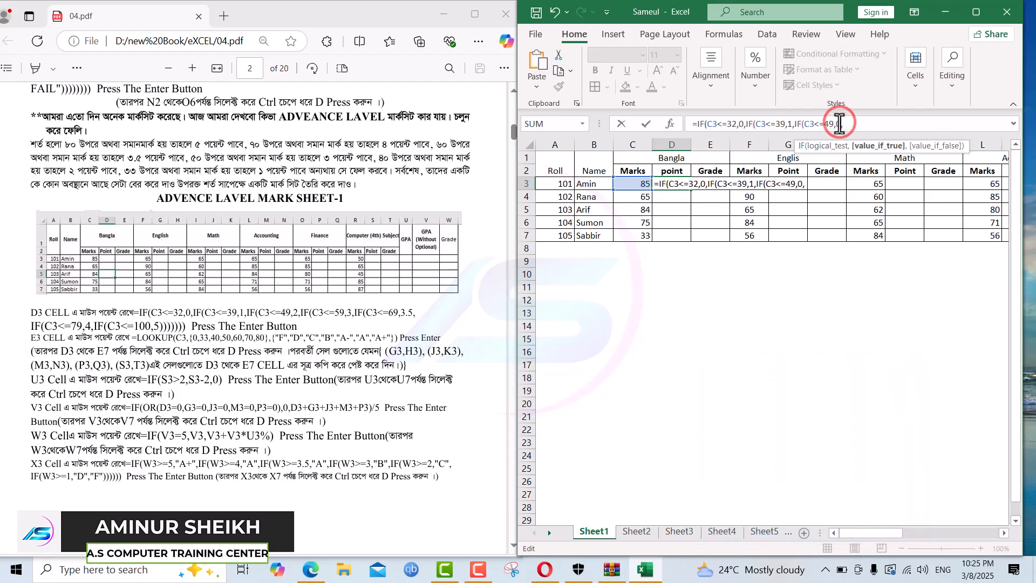
text(,2,)
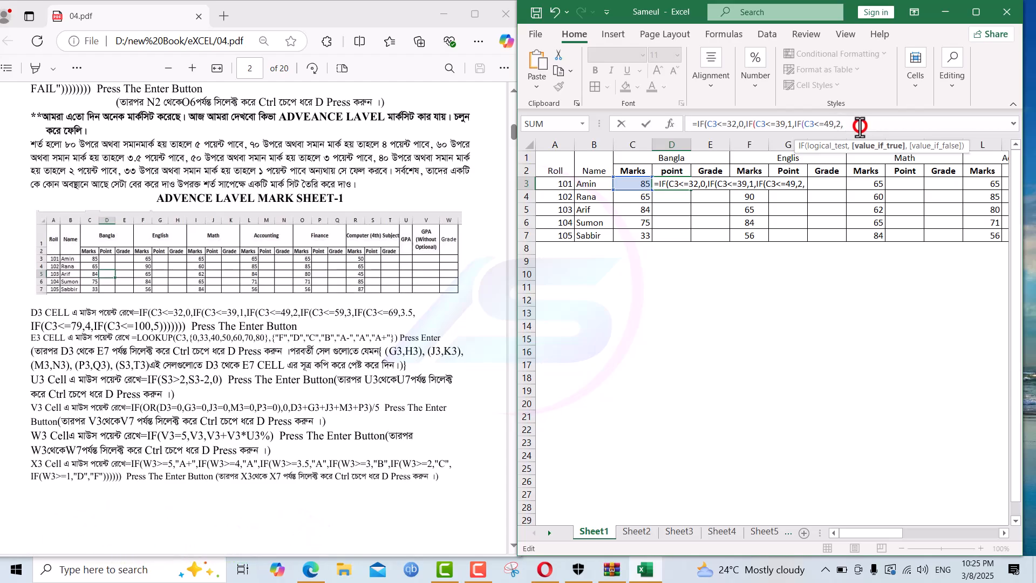
Step: Maximize the workbook window and extend the D3 formula with a fourth nested condition, IF(C3<=59,3,
click(975, 8)
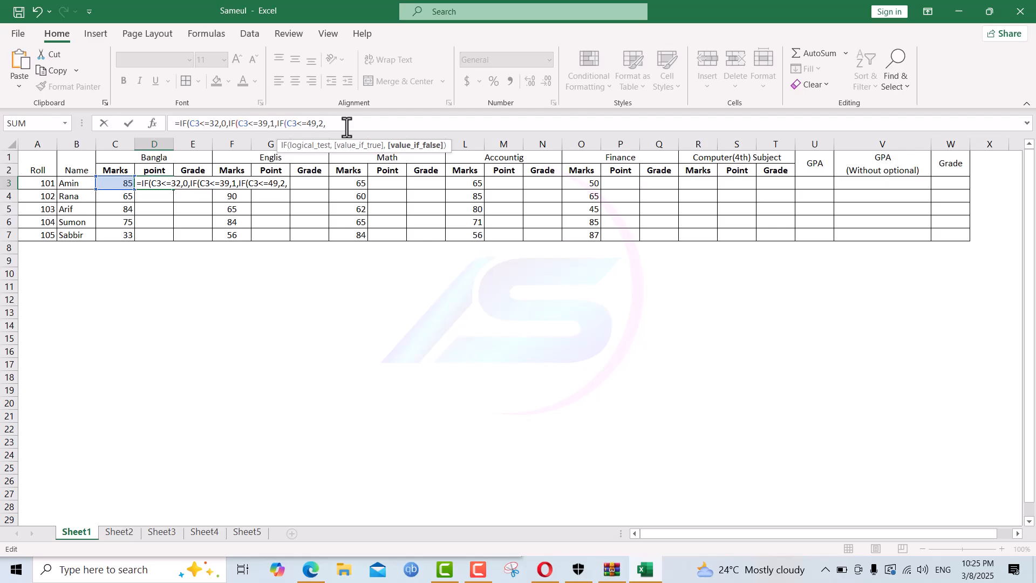
text(IF(C3<=32,0,)
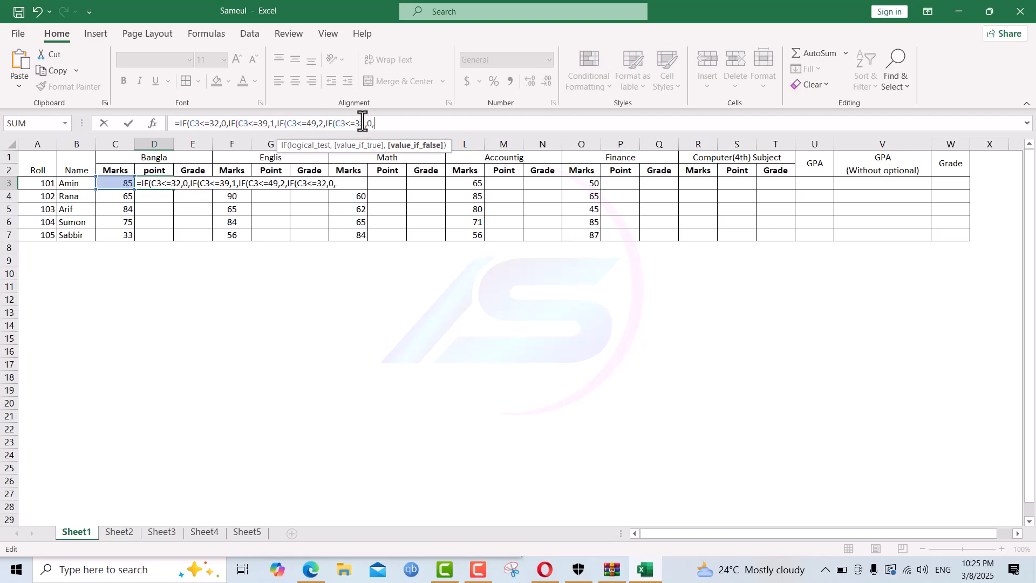
double_click(363, 123)
key(BackSpace)
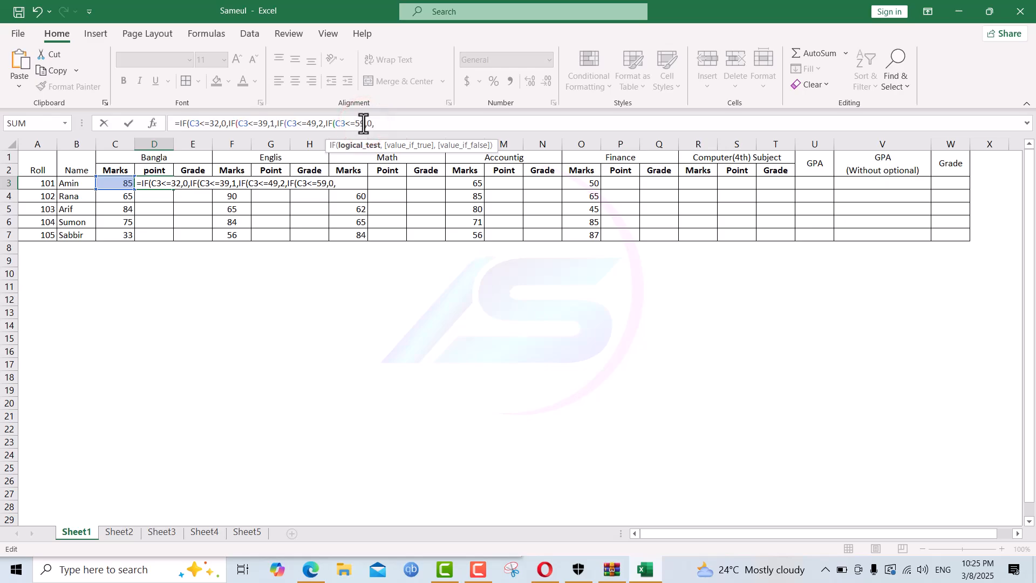
text(59)
click(369, 127)
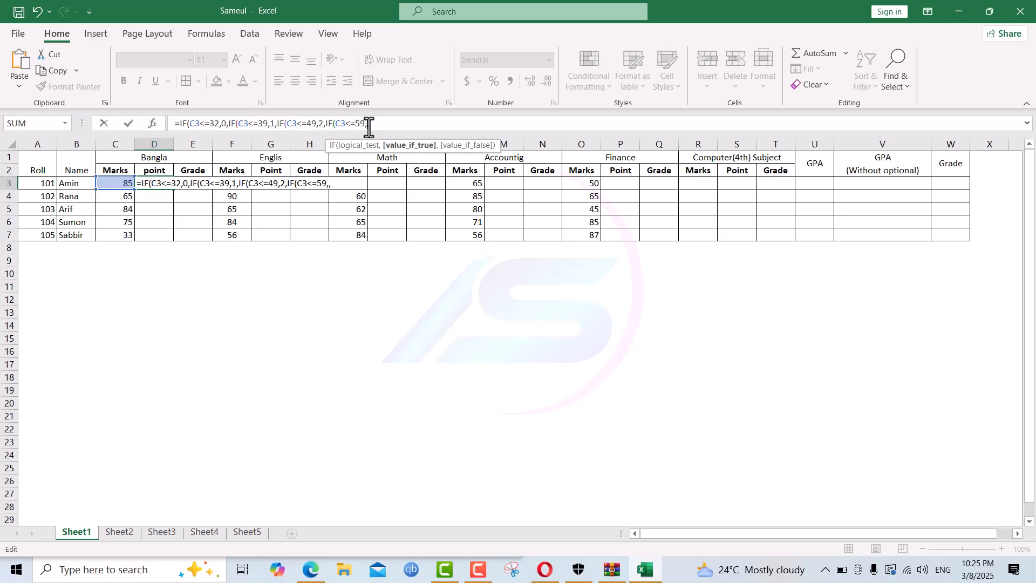
Step: Append a fifth nested condition to the D3 formula, IF(C3<=69,3.5,, by adapting another copy of the first condition
click(384, 124)
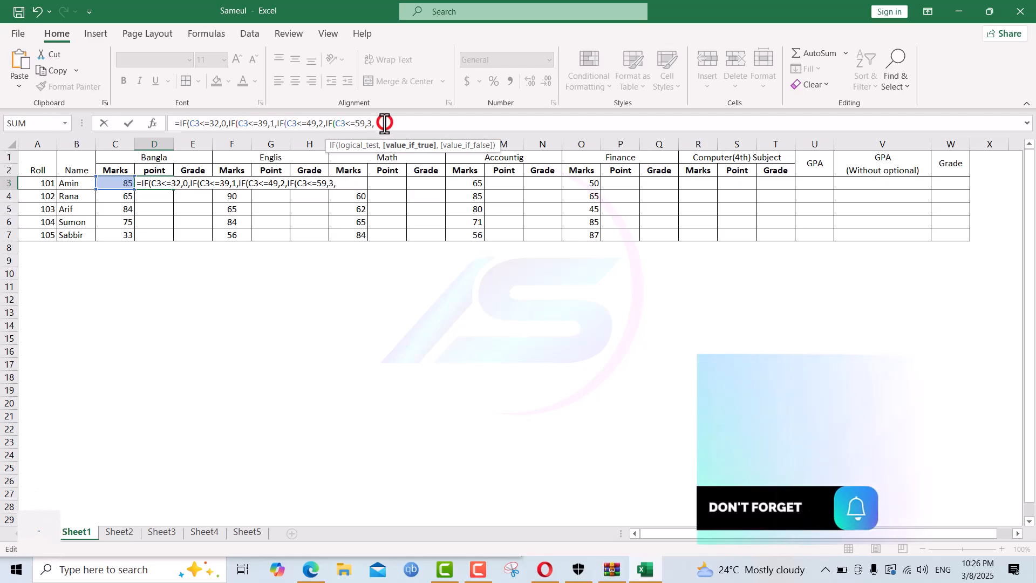
text(IF(C3<=32,0,)
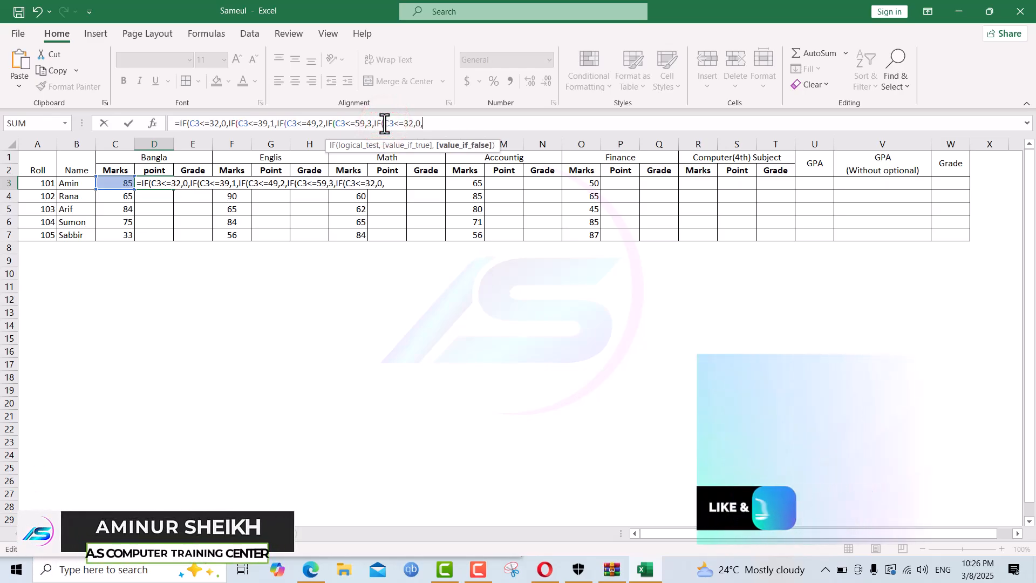
click(414, 124)
key(BackSpace)
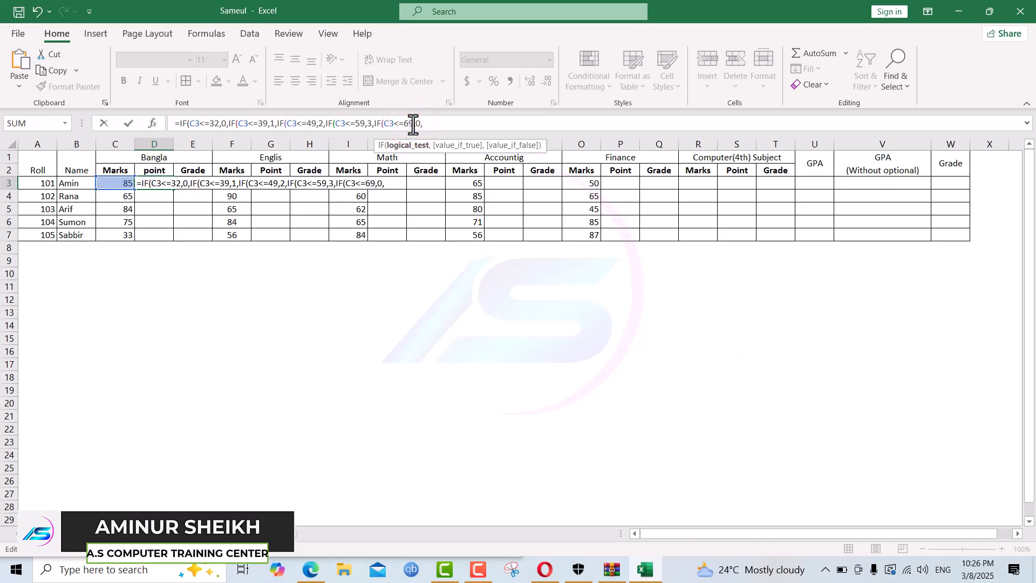
click(418, 123)
key(Delete)
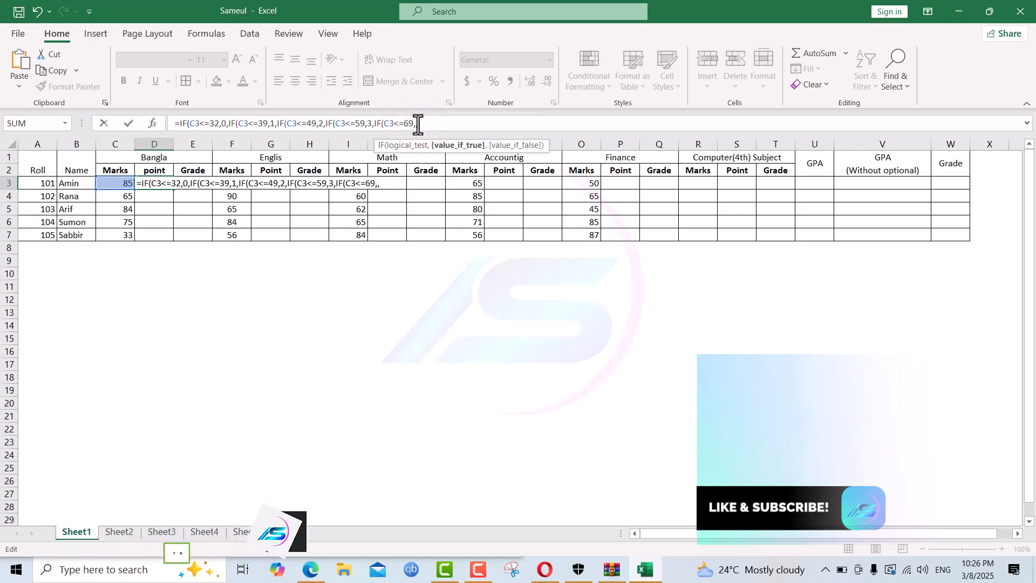
text(3)
key(Return)
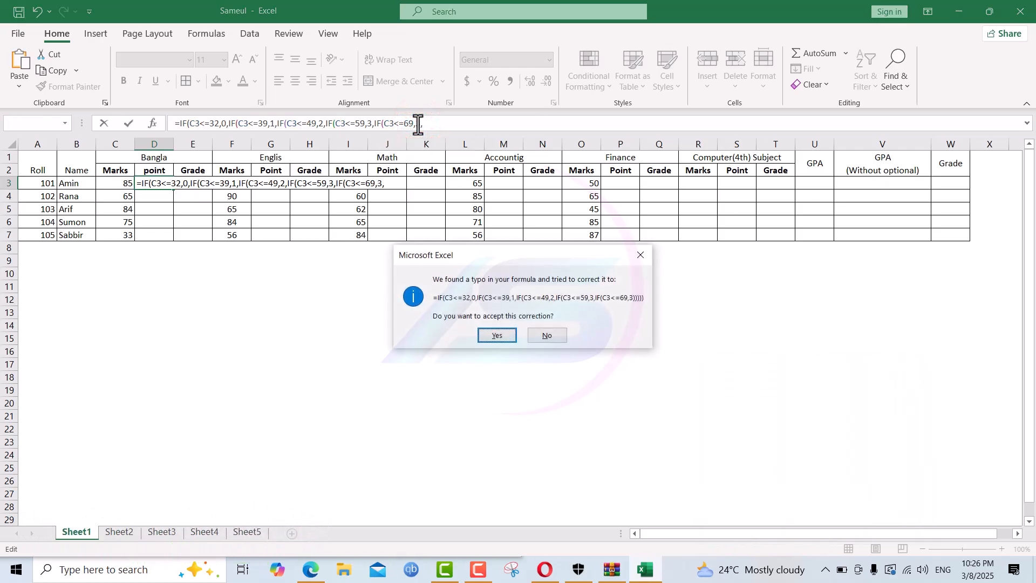
click(639, 255)
click(624, 274)
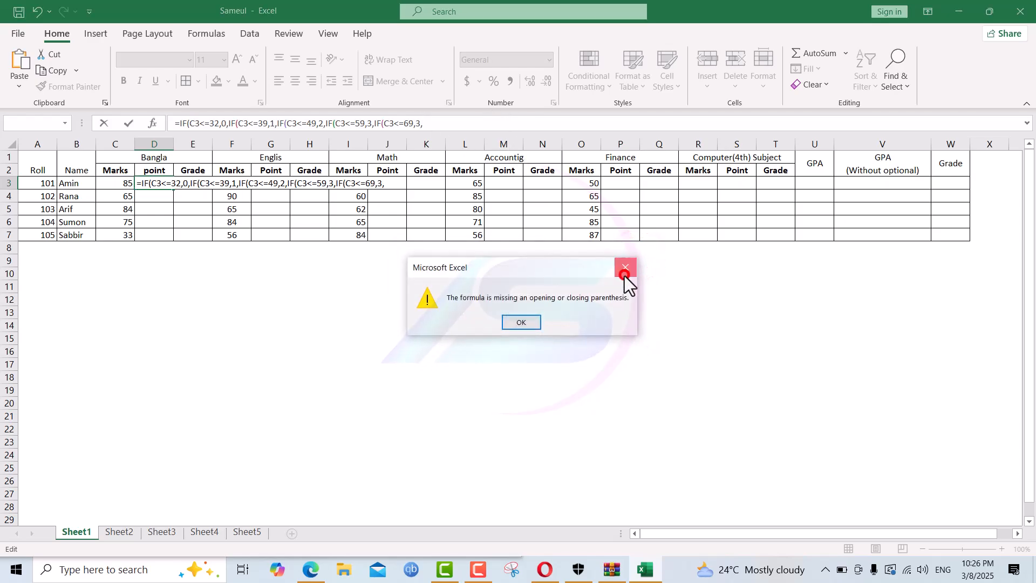
click(419, 123)
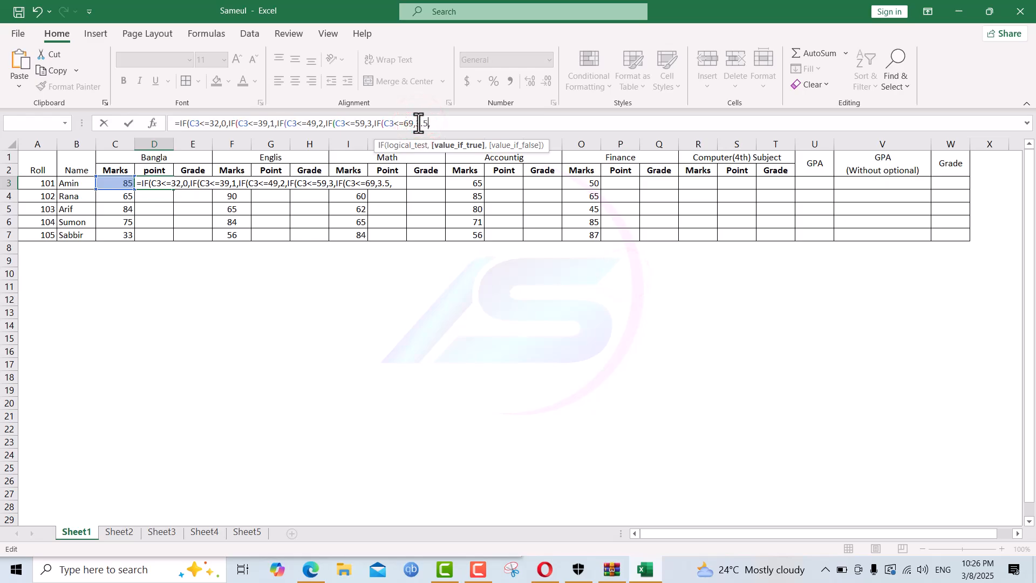
Step: Append a sixth nested condition to the D3 formula, IF(C3<=79,4,, by adapting a copy of the first condition
click(443, 125)
text(IF(C3<=32,0,)
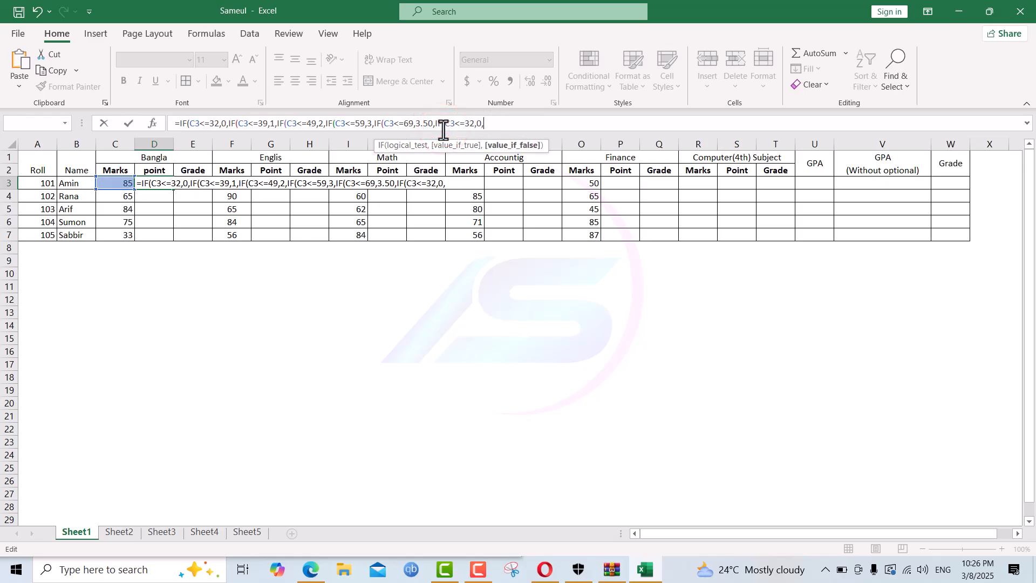
click(472, 124)
key(BackSpace)
key(BackSpace)
text(7)
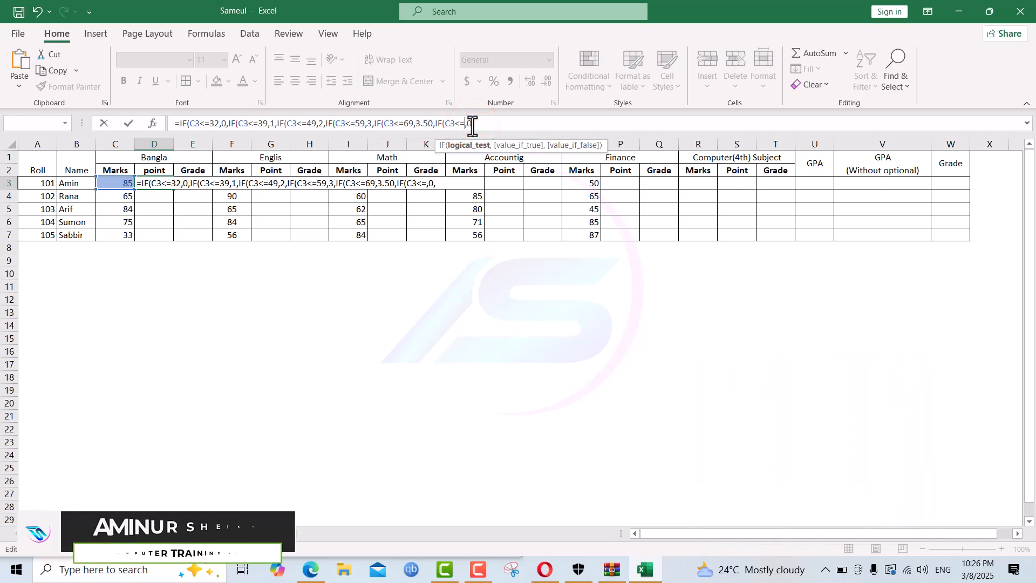
text(9)
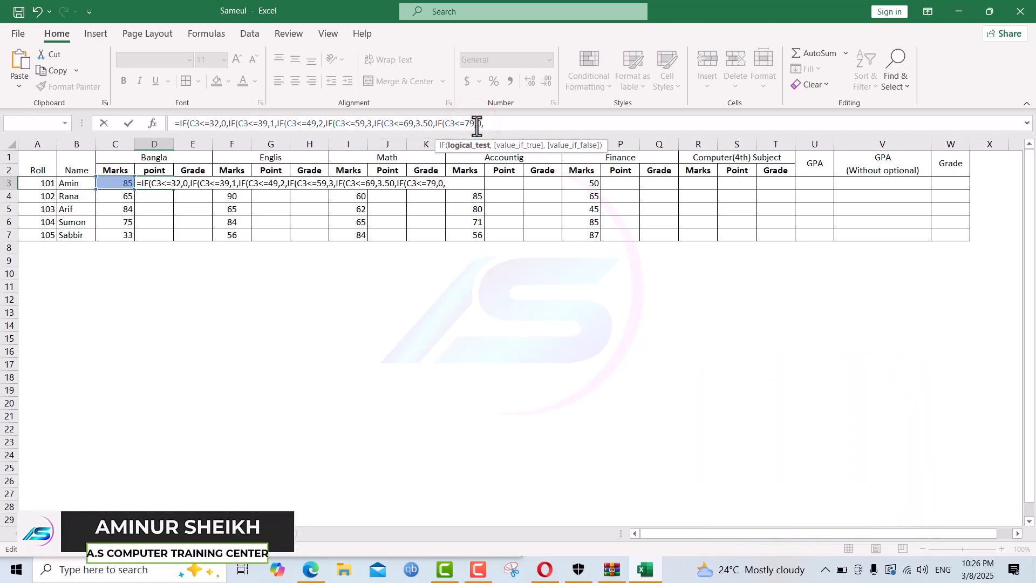
click(481, 122)
key(BackSpace)
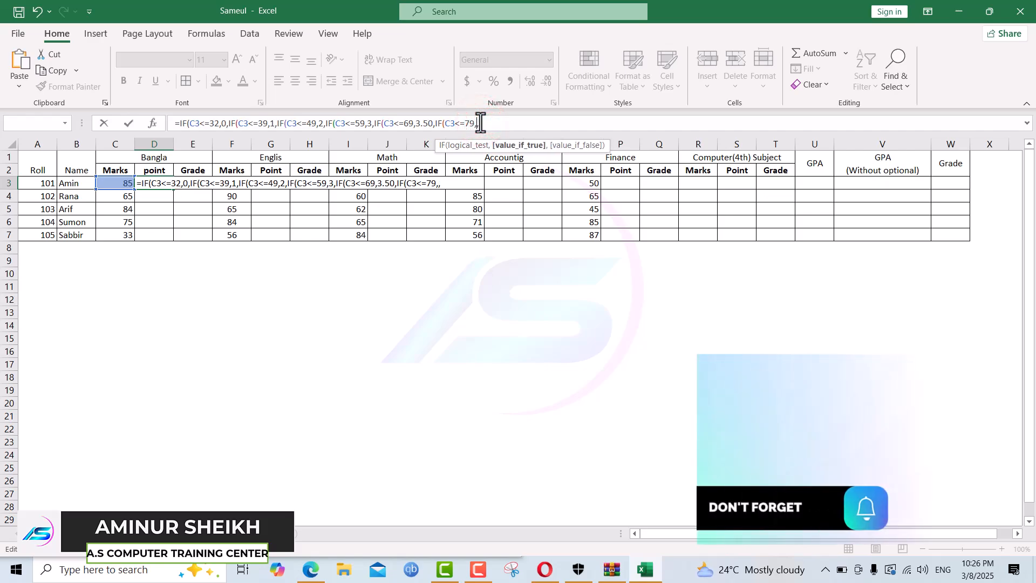
text(a)
key(BackSpace)
text(,)
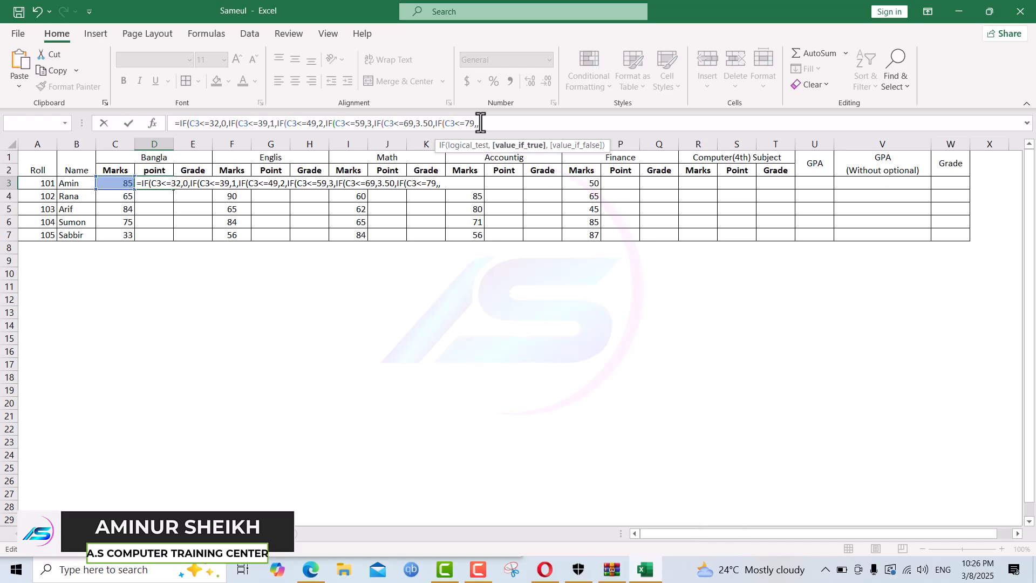
Step: Append the seventh nested condition, IF(C3<=100,5,, to the D3 formula, checking the upper limit against the PDF
click(501, 125)
text(IF(C3<=32,0,)
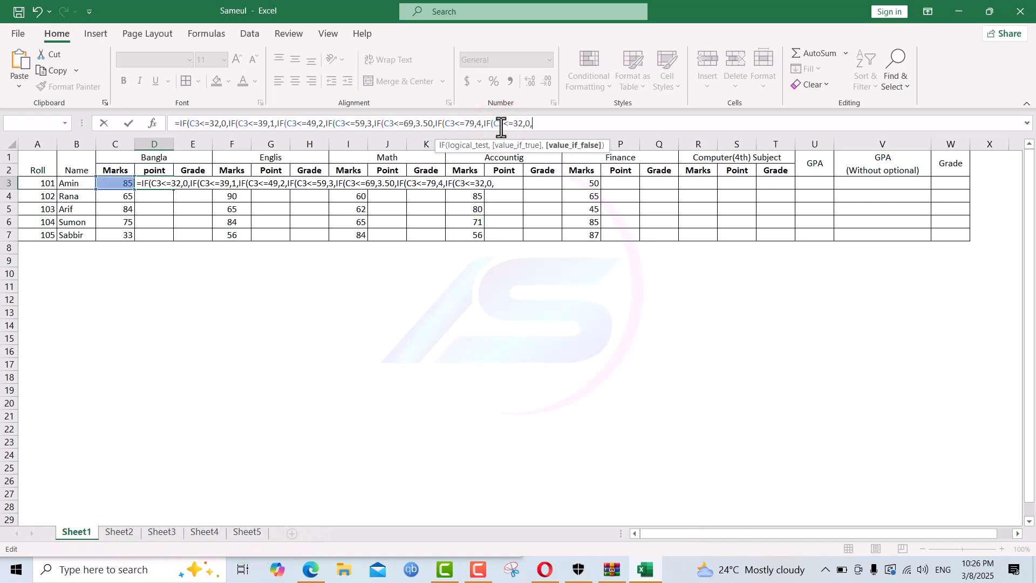
click(521, 125)
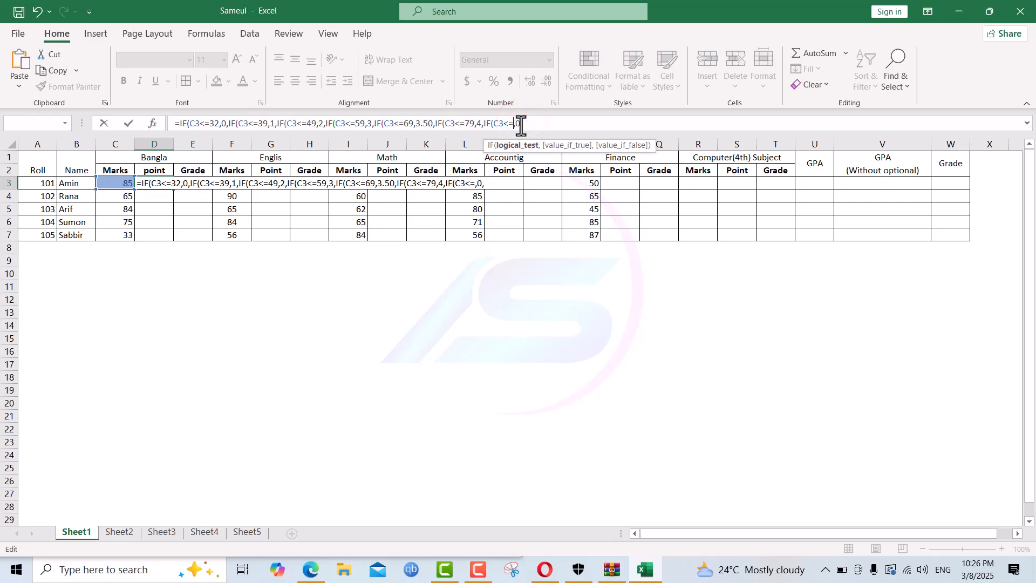
click(988, 12)
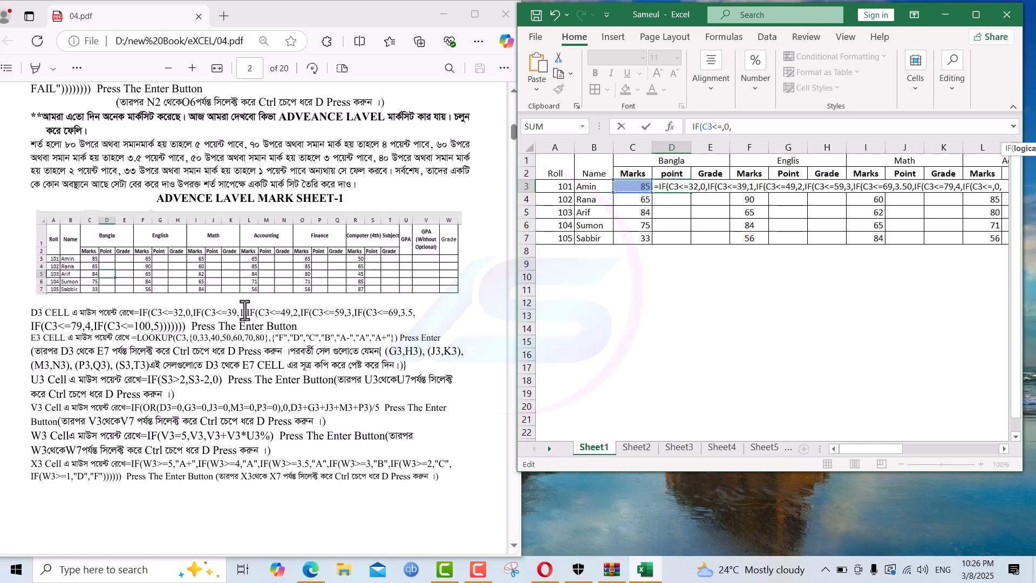
click(976, 10)
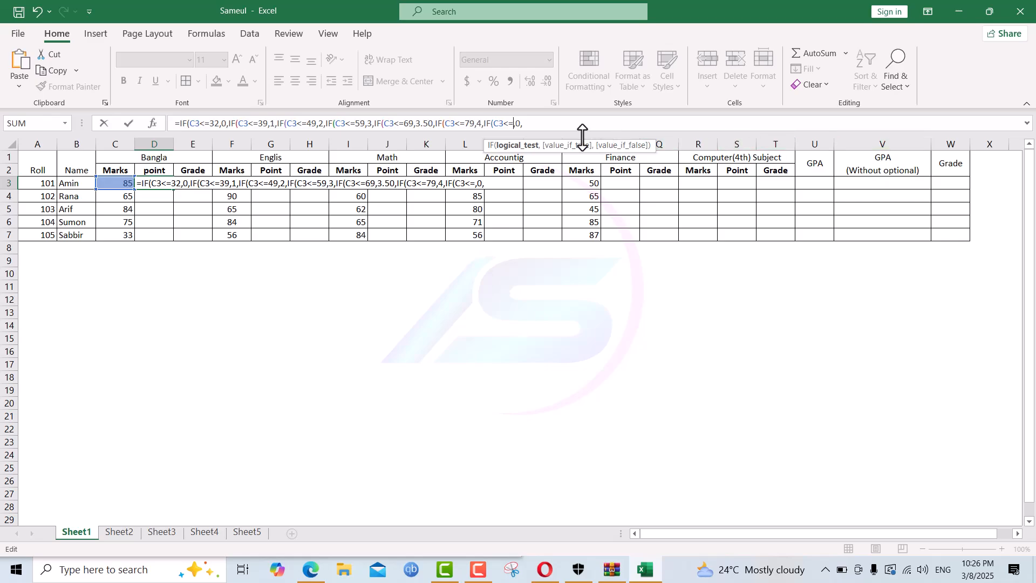
text(100)
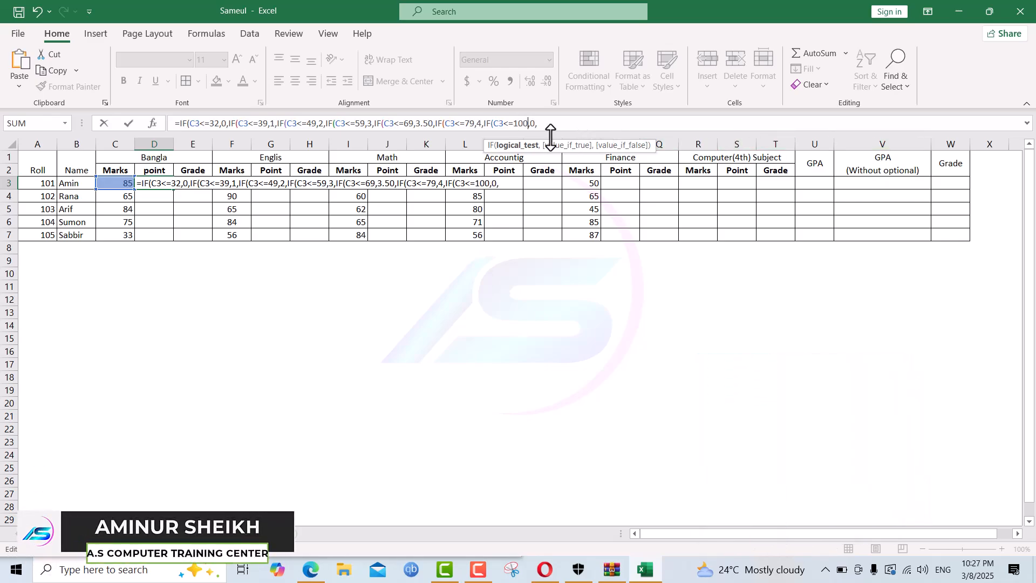
click(532, 123)
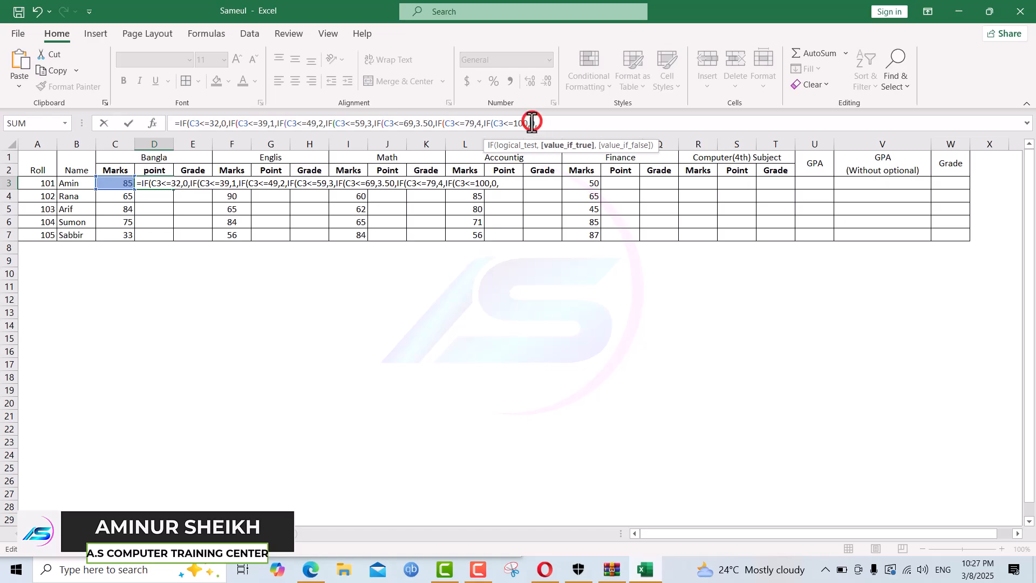
text(5)
Step: Enter the D3 formula with the suggested closing parentheses and fill it down through D7
key(Return)
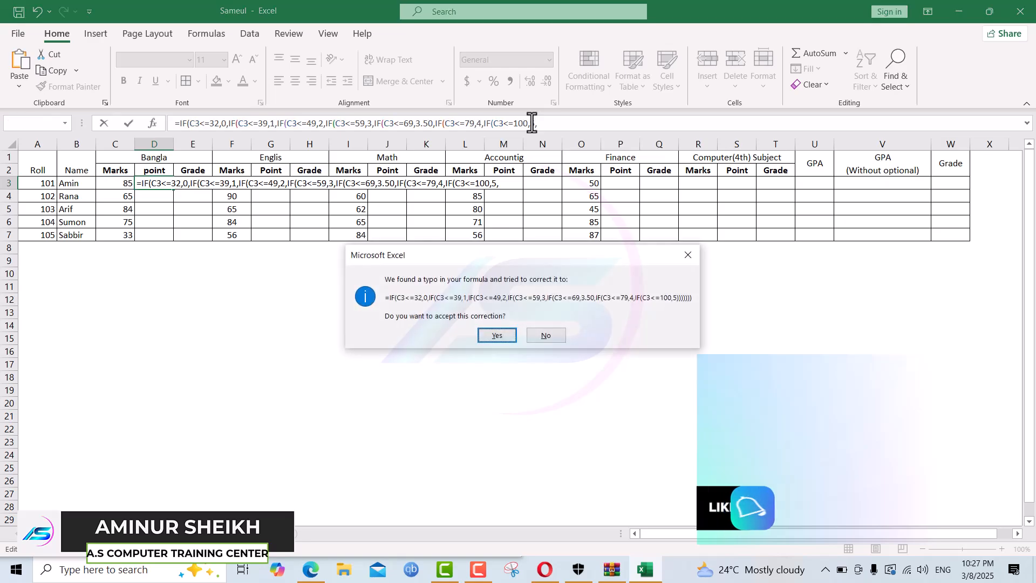
key(Return)
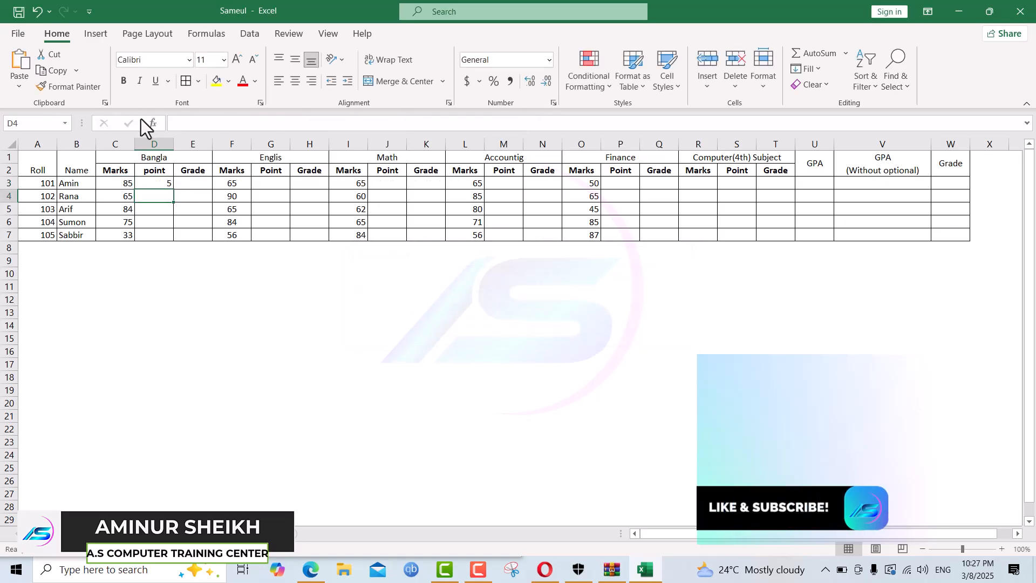
click(156, 182)
double_click(173, 189)
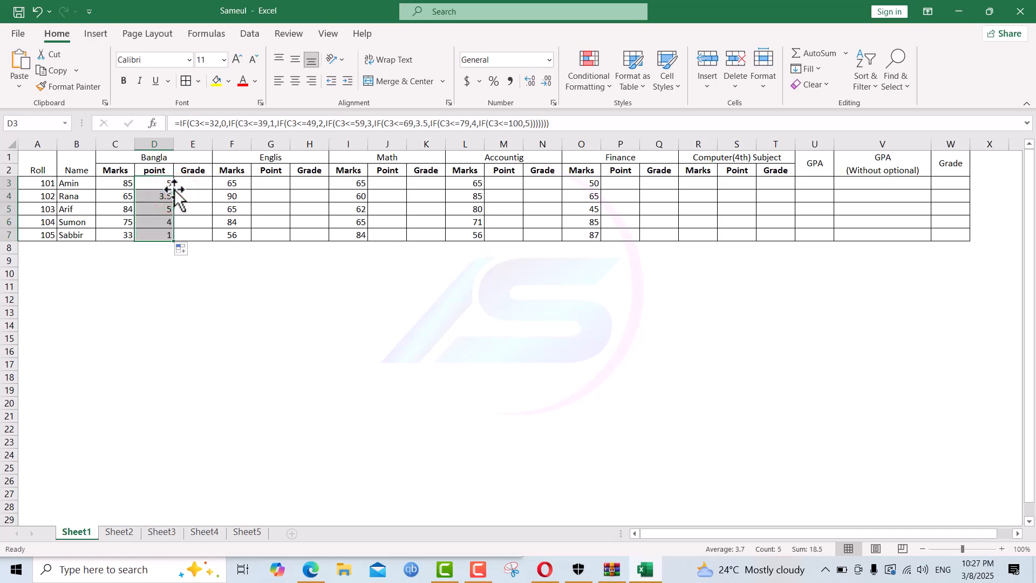
Step: Delete the nested IF conditions from the D3 formula back to =IF
click(560, 121)
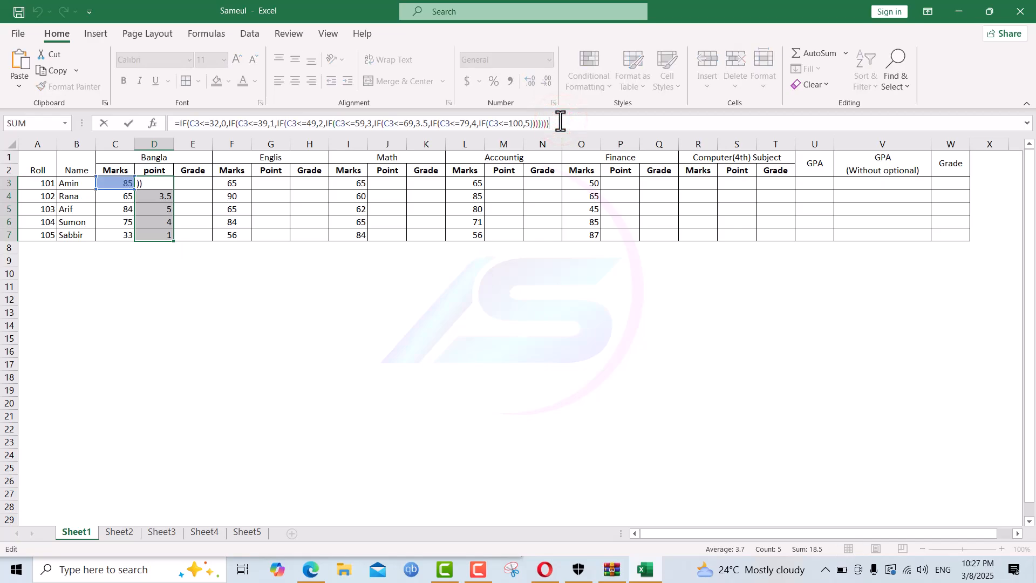
key(BackSpace)
key(BackSpace)
key(BackSpace)
key(BackSpace)
key(BackSpace)
key(BackSpace)
key(BackSpace)
key(BackSpace)
key(BackSpace)
key(BackSpace)
key(BackSpace)
key(BackSpace)
key(BackSpace)
key(BackSpace)
key(BackSpace)
key(BackSpace)
key(BackSpace)
key(BackSpace)
key(BackSpace)
key(BackSpace)
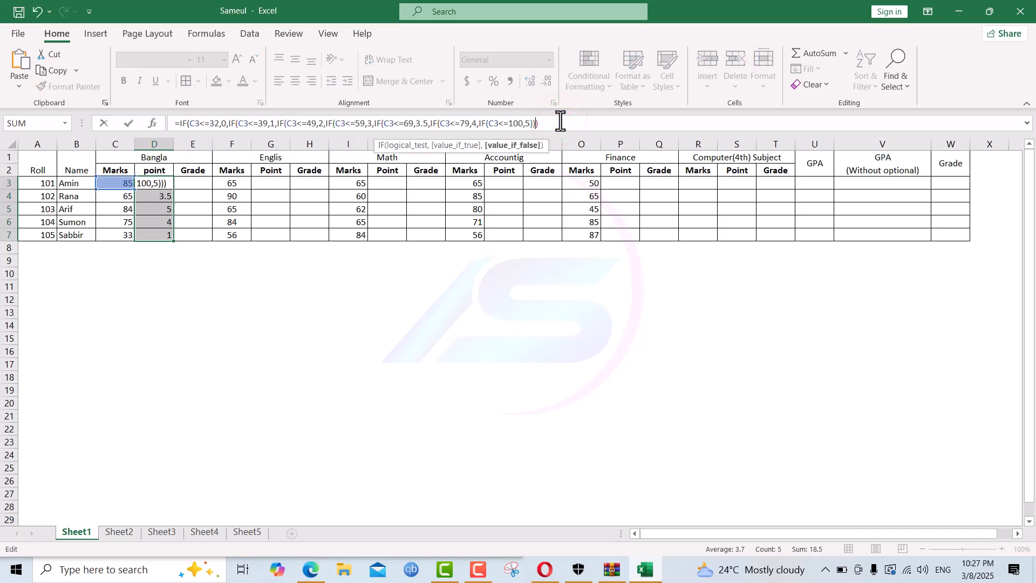
key(BackSpace)
key(BackSpace)
key(BackSpace)
key(BackSpace)
key(BackSpace)
key(BackSpace)
key(BackSpace)
key(BackSpace)
key(BackSpace)
key(BackSpace)
key(BackSpace)
key(BackSpace)
key(BackSpace)
key(BackSpace)
key(BackSpace)
key(BackSpace)
key(BackSpace)
key(BackSpace)
key(BackSpace)
key(BackSpace)
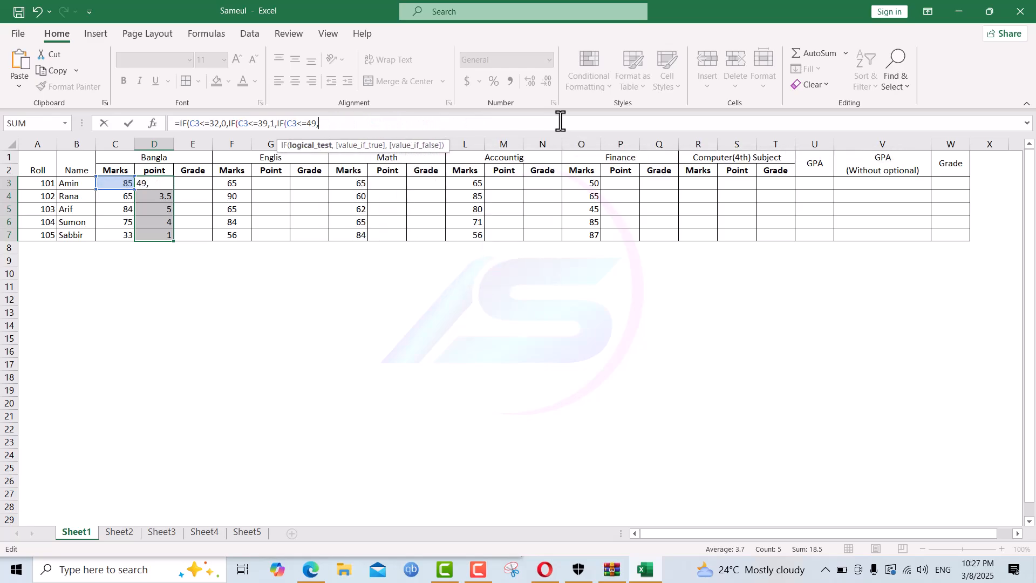
key(BackSpace)
key(BackSpace)
key(BackSpace)
key(BackSpace)
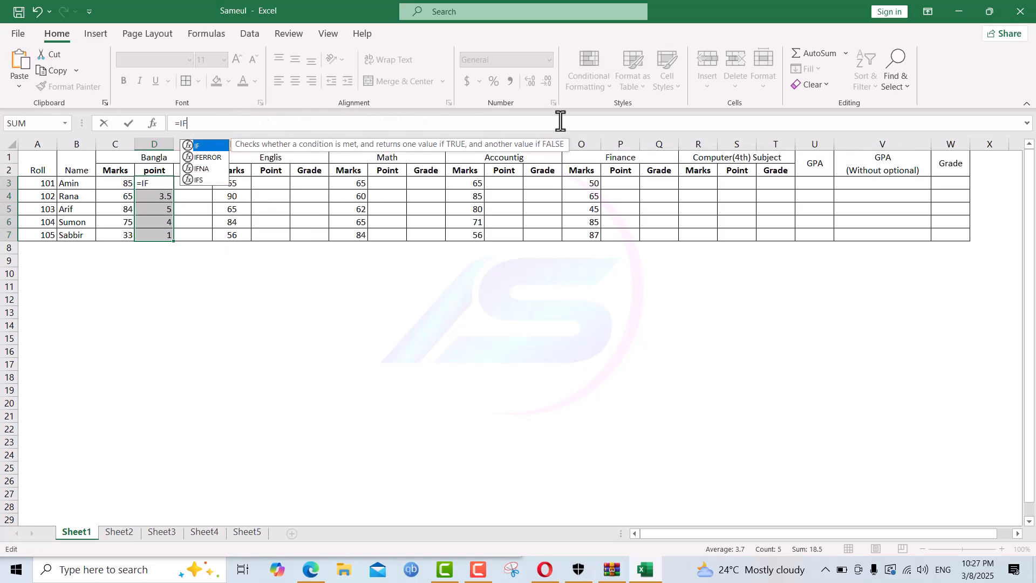
Step: Switch the D3 formula to the IFS function and reference C3 in its first logical test
key(Down)
key(Down)
key(Down)
key(Tab)
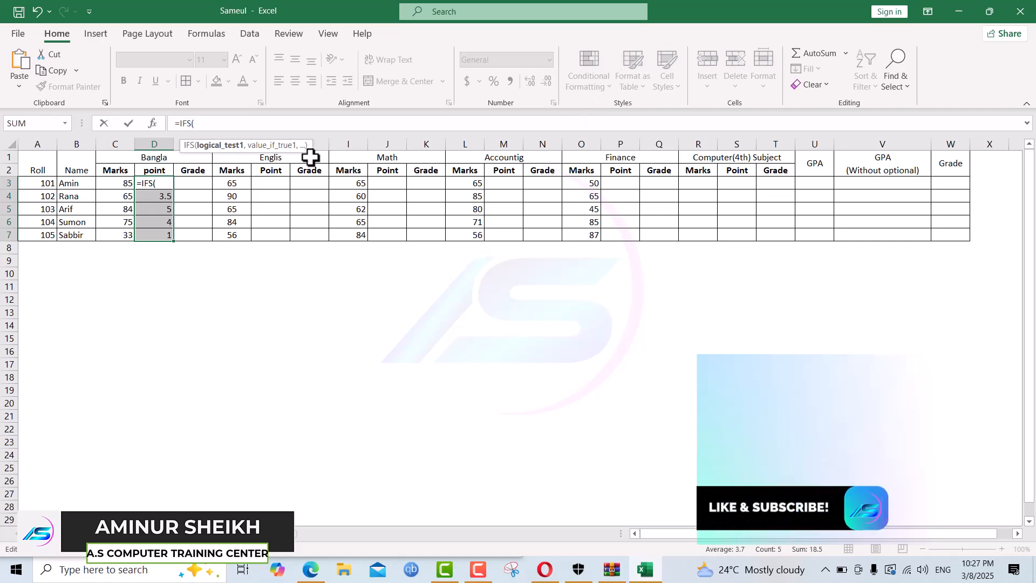
click(122, 180)
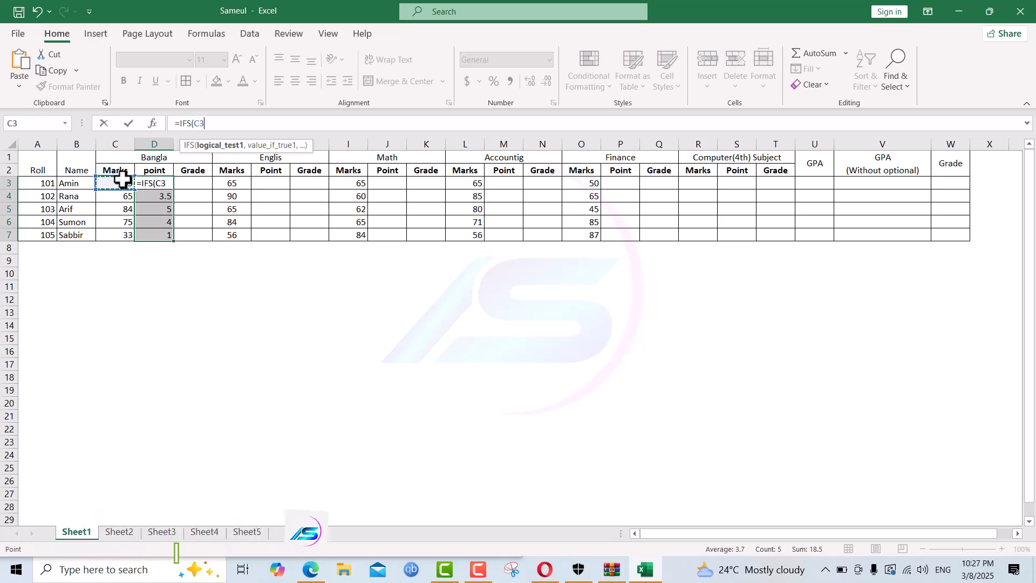
Step: Enter C3<=32 with the value 0 as the first IFS condition and add a second test, C3<=39
text(<32)
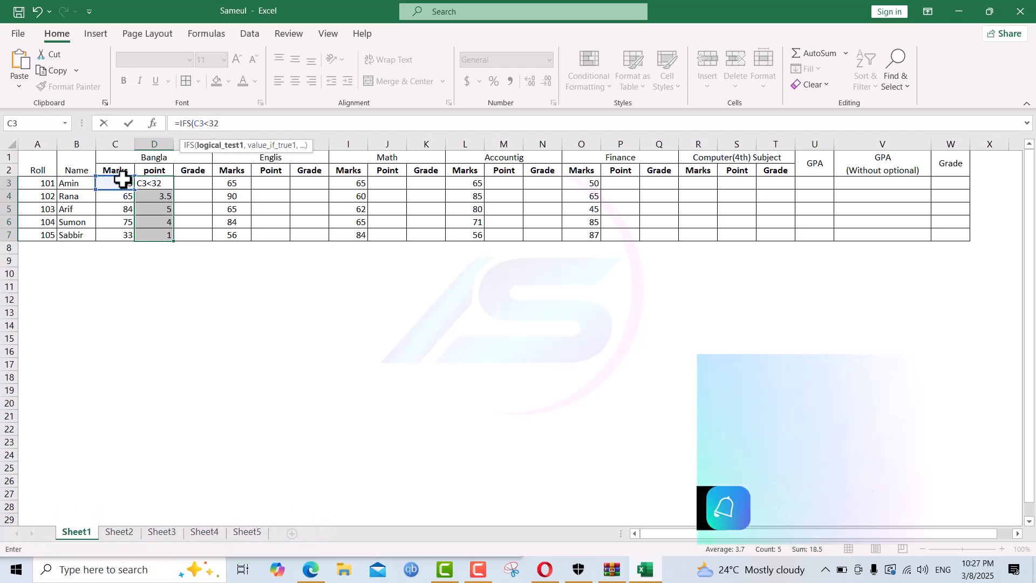
key(BackSpace)
key(BackSpace)
text(=32,)
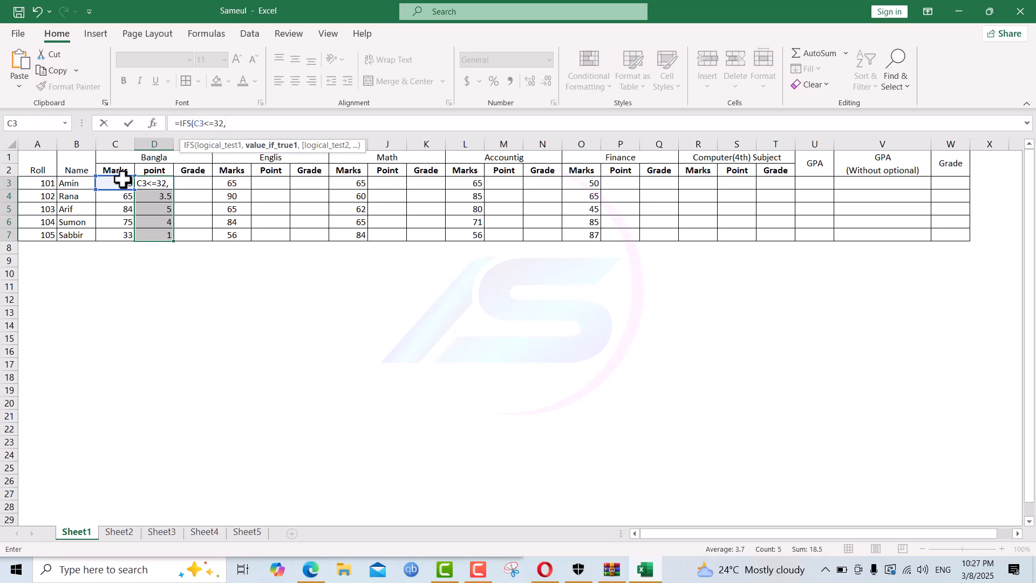
text(0,)
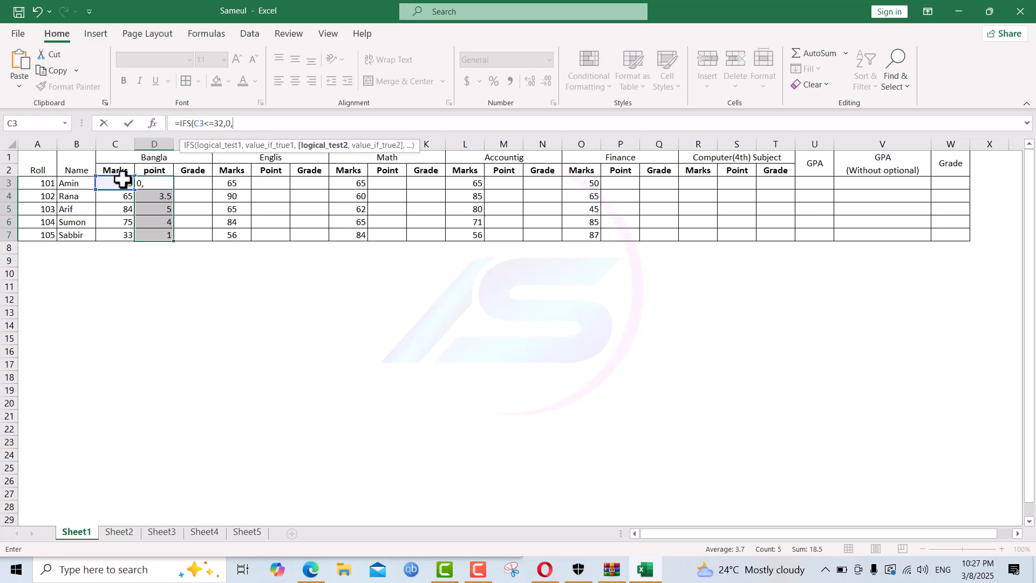
click(123, 184)
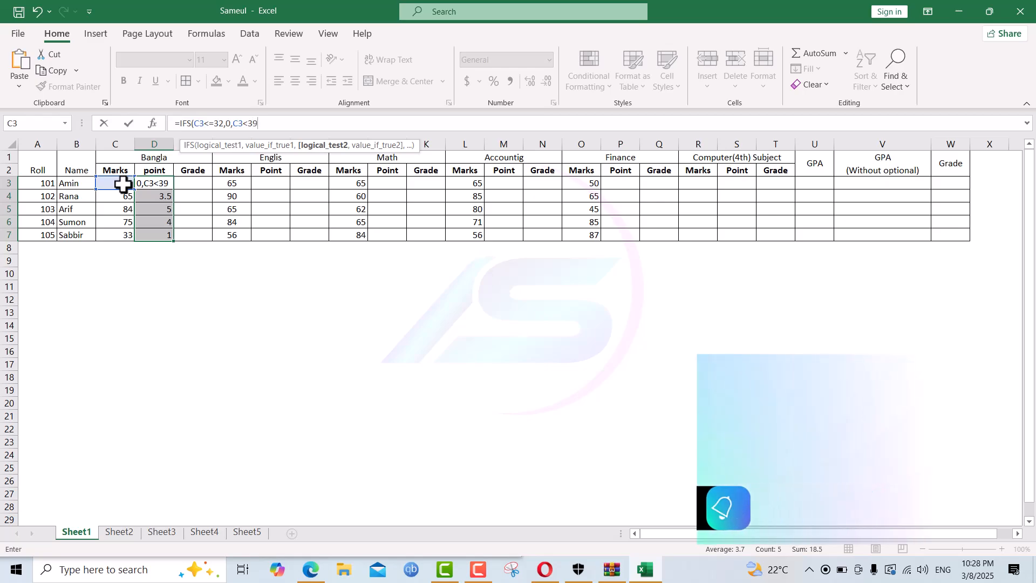
key(BackSpace)
key(BackSpace)
text(=3)
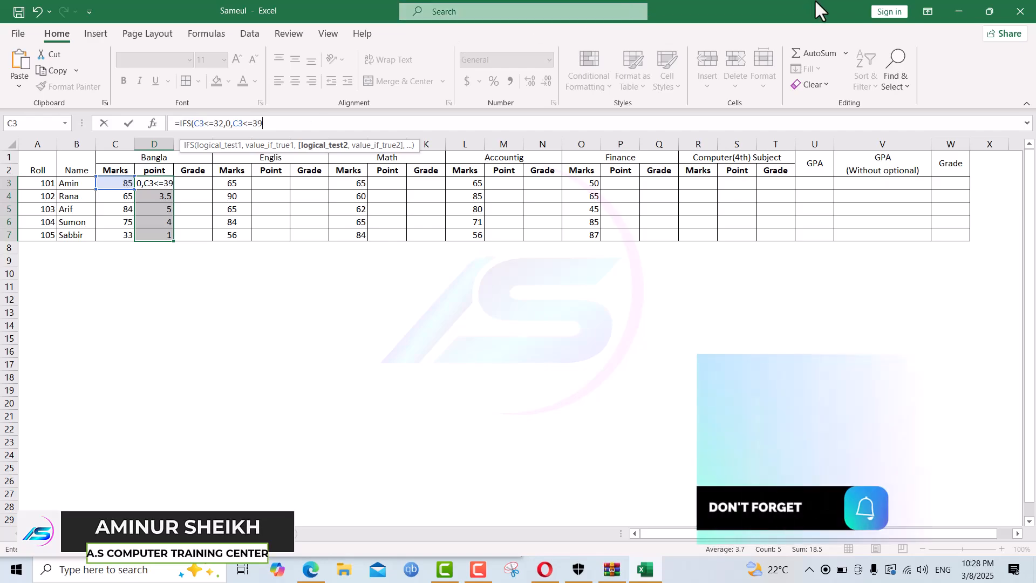
Step: Restore the Excel window beside the PDF and replace the D3 IFS conditions with C3>=80 returning 5.00
click(988, 12)
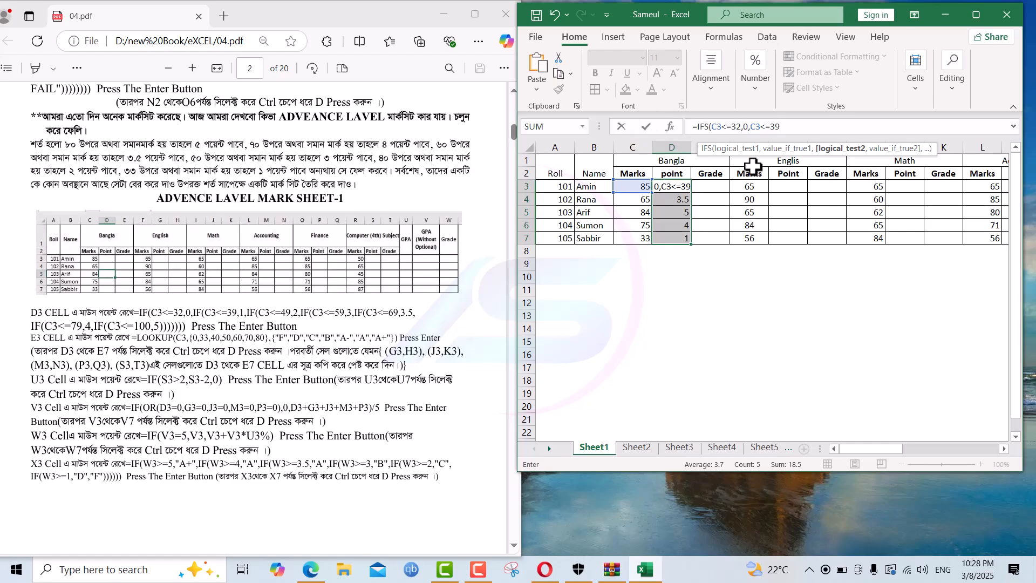
key(BackSpace)
key(BackSpace)
key(BackSpace)
key(BackSpace)
key(BackSpace)
key(BackSpace)
key(BackSpace)
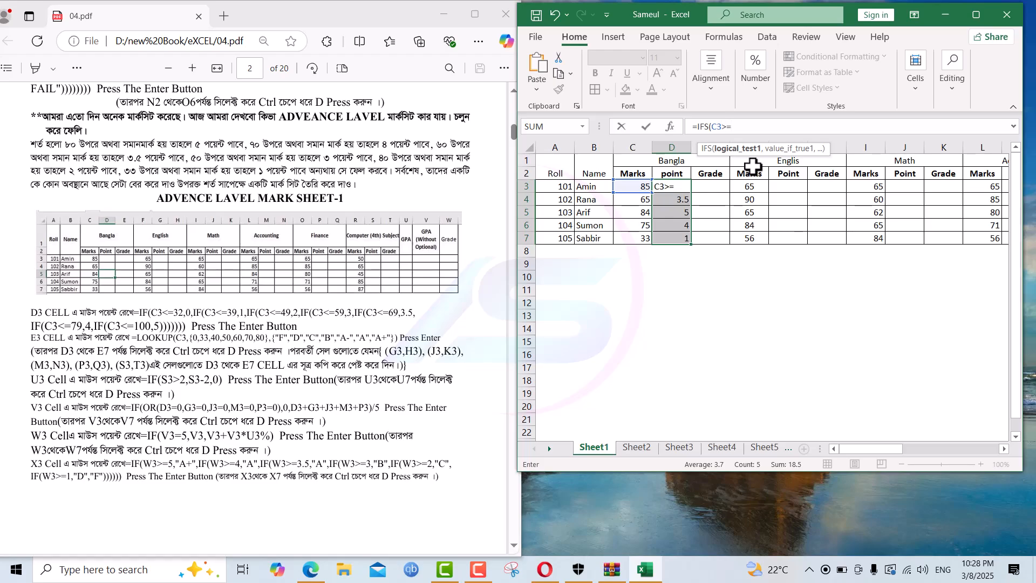
text(>=80,)
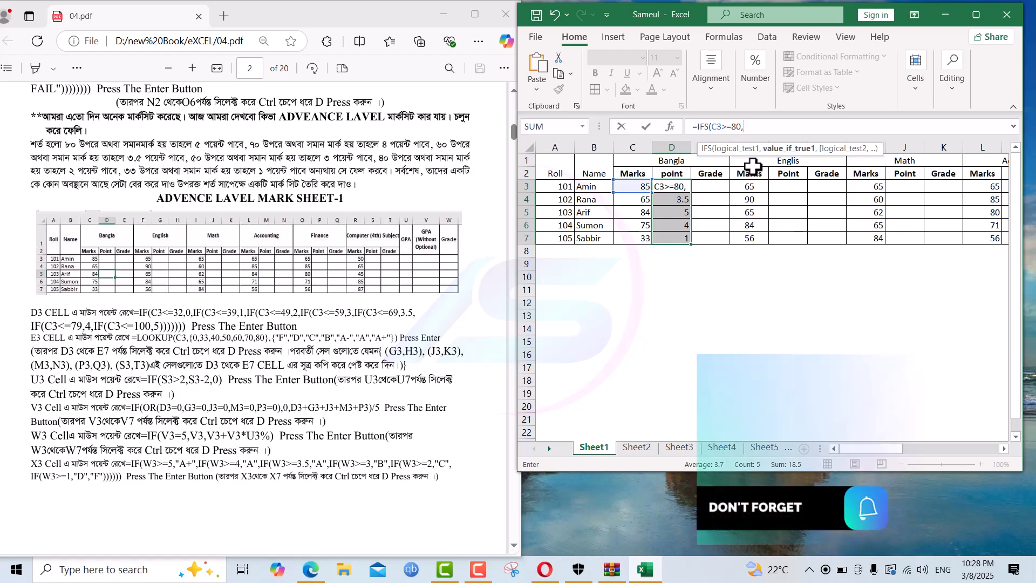
text(5.00)
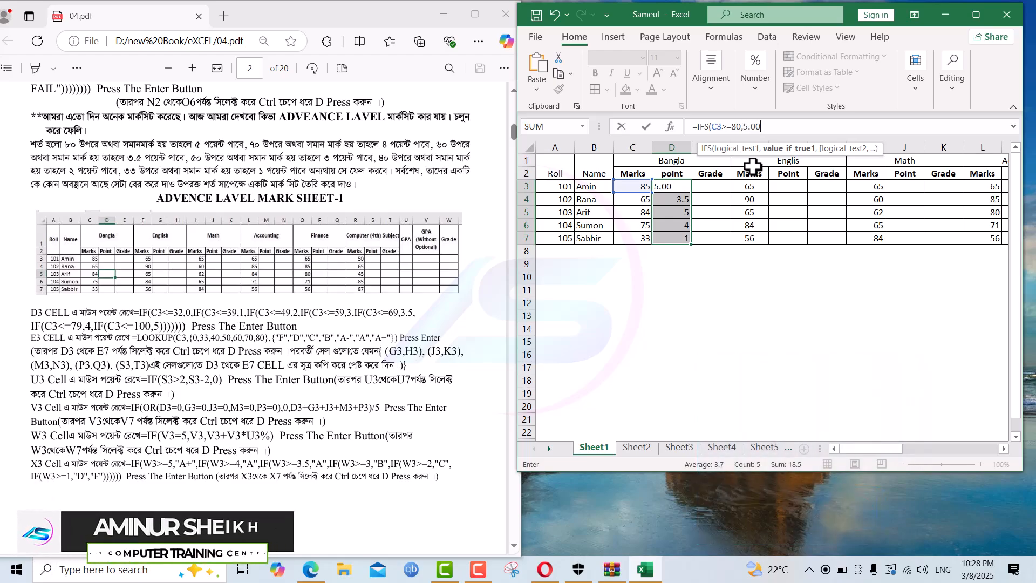
text(,)
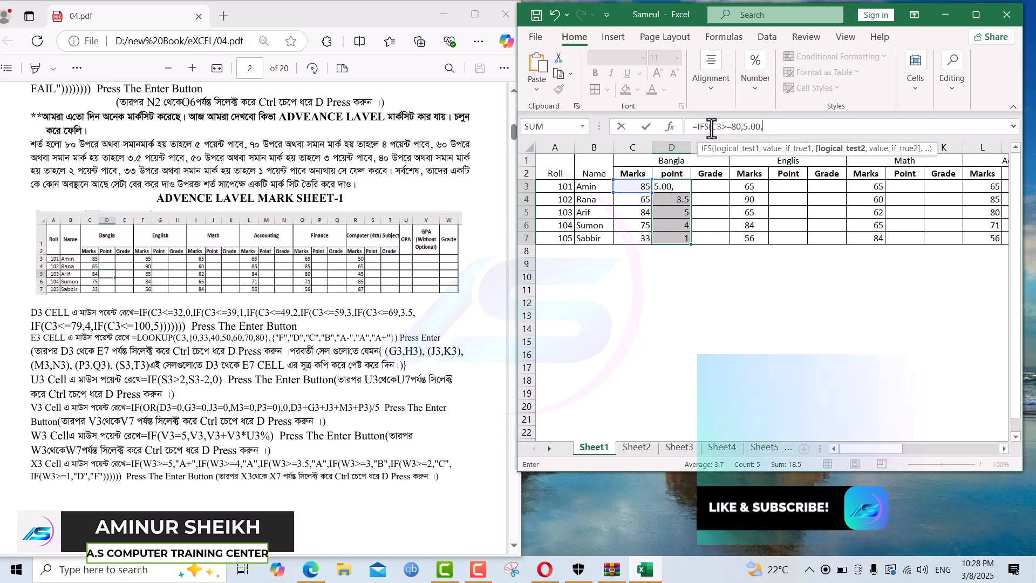
Step: Duplicate the first IFS condition in the D3 formula and change the copy to C3>=70 returning 4.00
drag(711, 127, 764, 126)
key(ctrl+c)
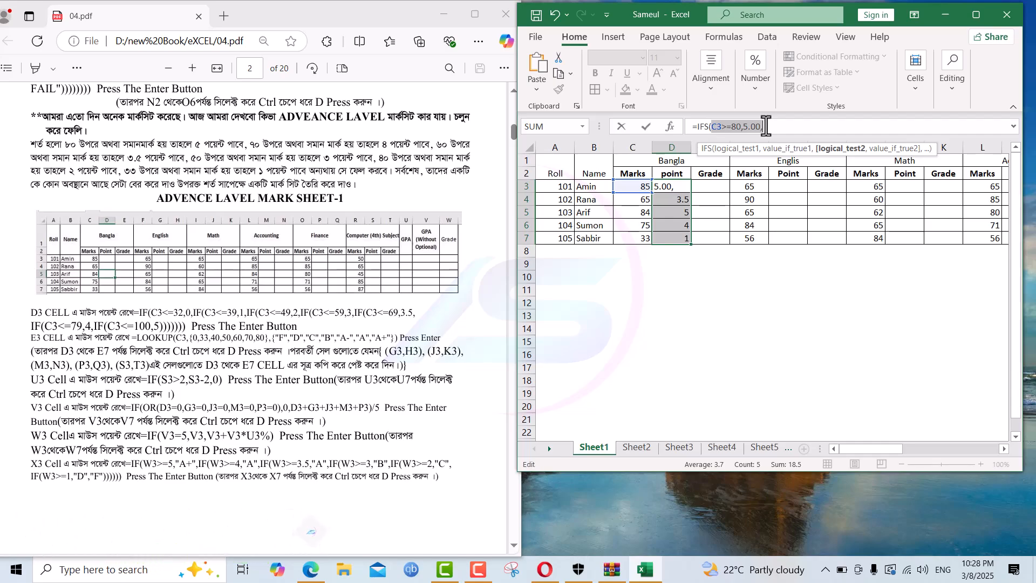
click(769, 126)
key(ctrl+v)
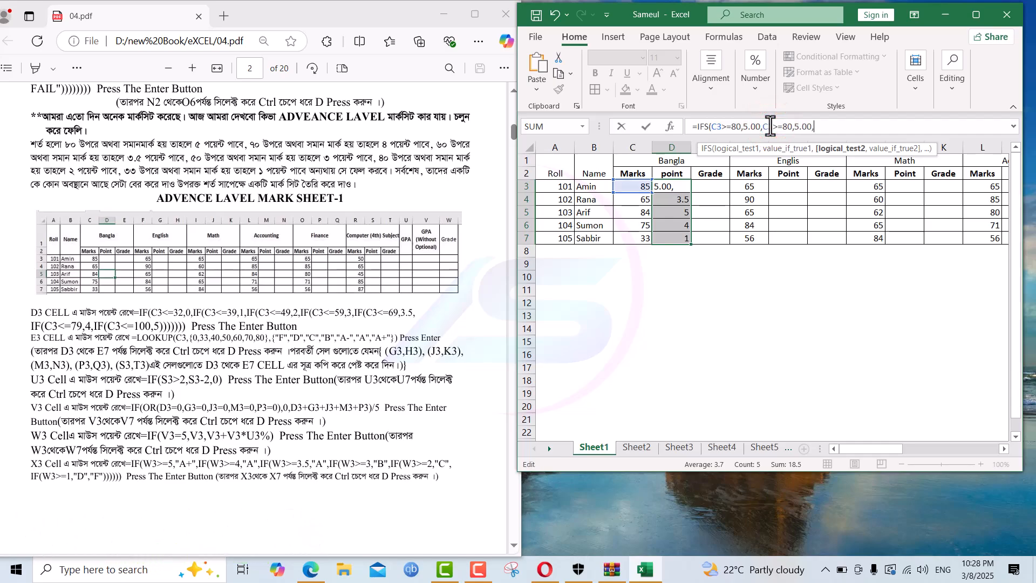
click(788, 127)
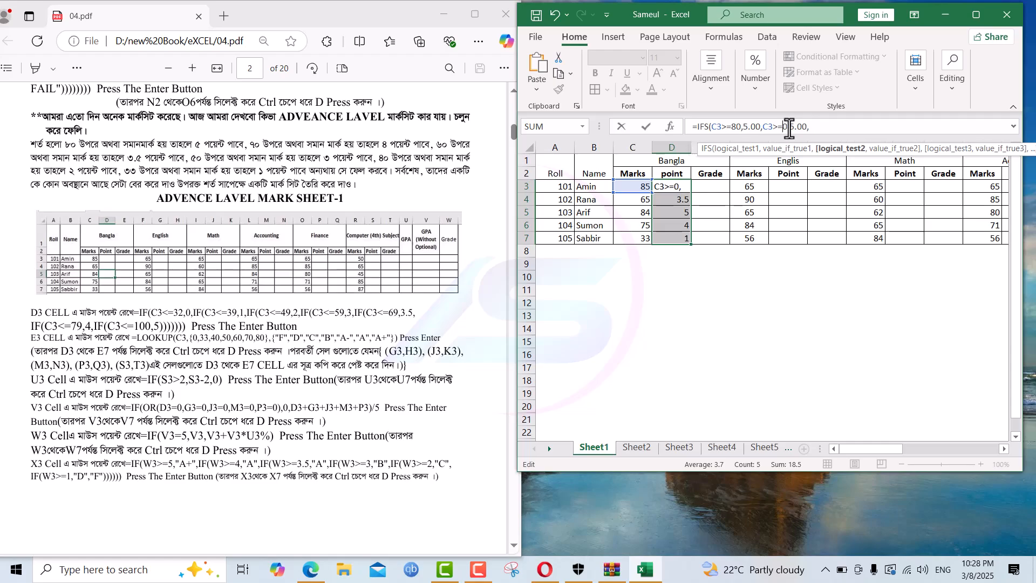
text(7)
click(798, 128)
key(BackSpace)
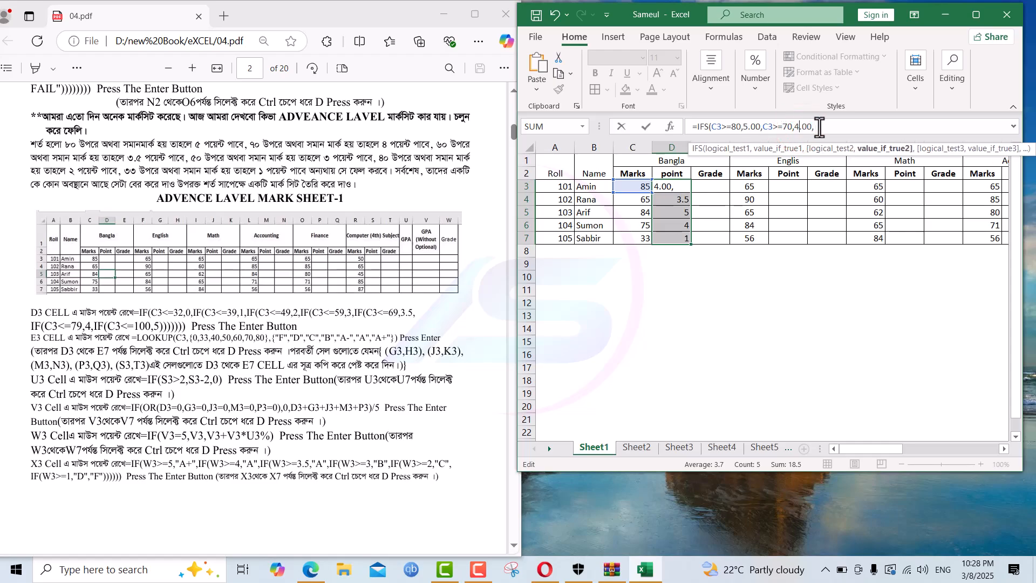
Step: Paste the copied condition as the third IFS test in D3 and change it to C3>=60 returning 3.50
key(ctrl+v)
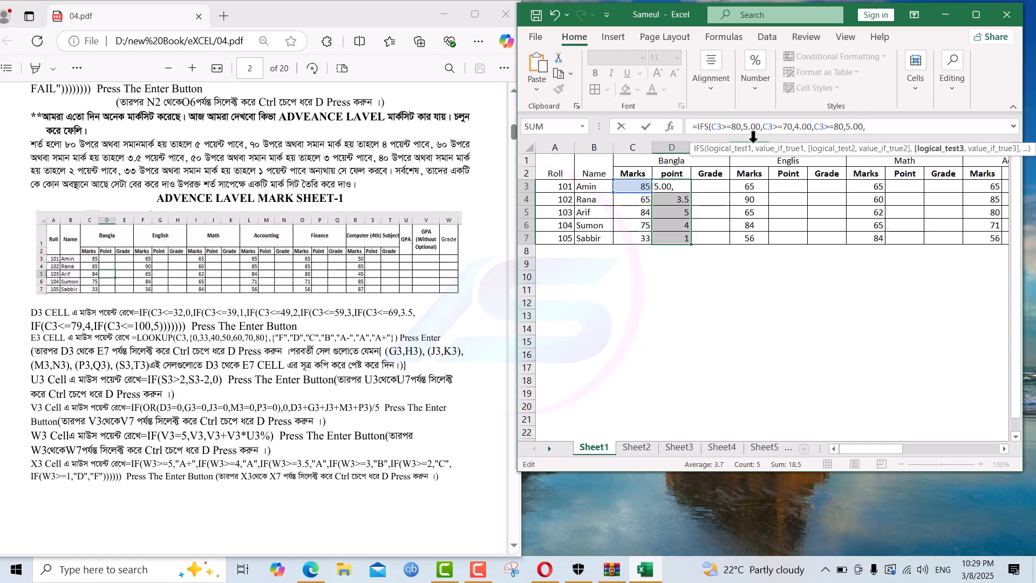
click(838, 127)
key(BackSpace)
text(6)
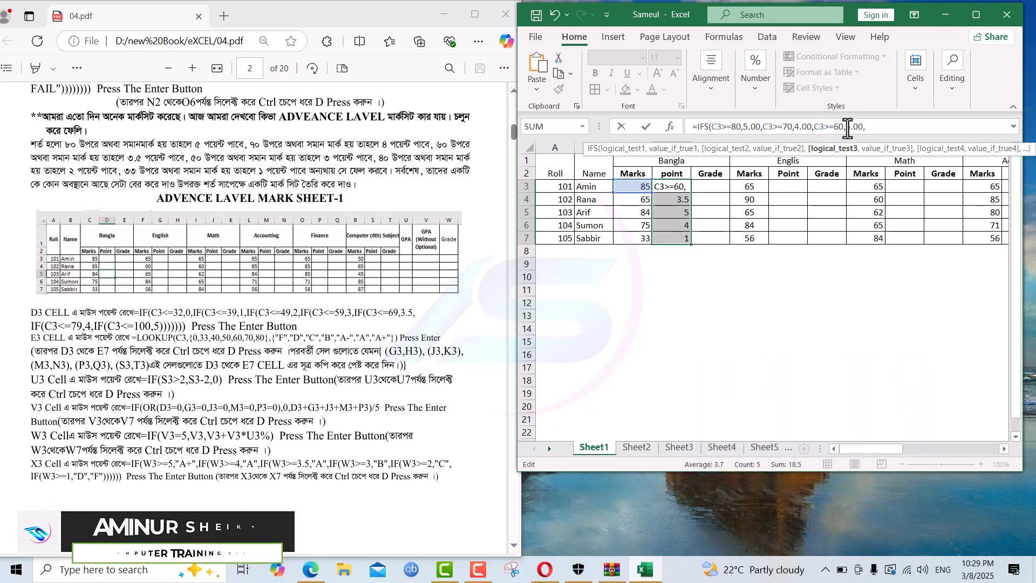
click(848, 128)
text(3)
key(Right)
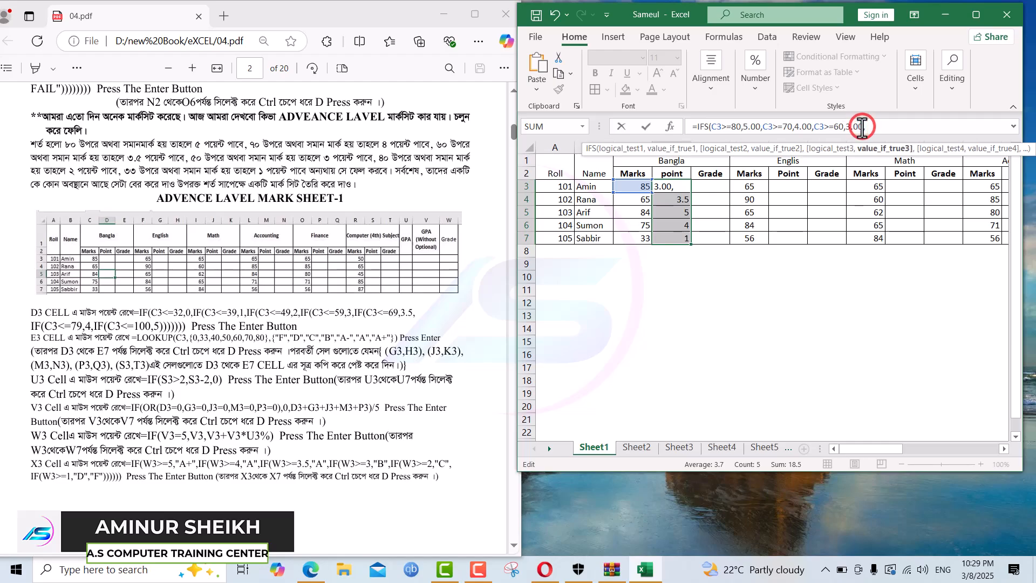
key(Delete)
key(Delete)
text(50)
Step: Add a fourth IFS condition to the D3 formula, C3>=50 returning 3.00, by pasting and editing the copied condition
click(874, 128)
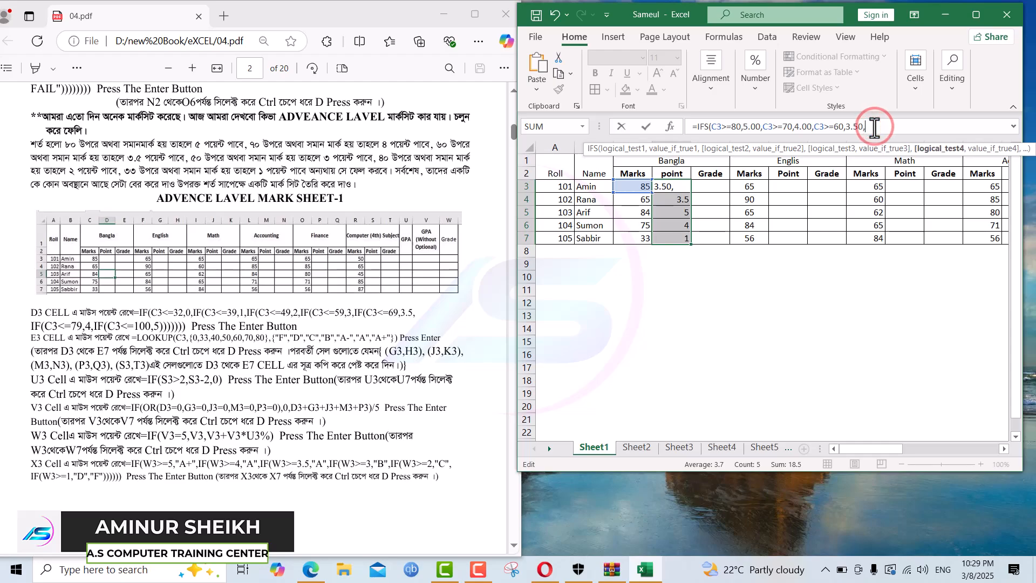
key(ctrl+v)
click(889, 128)
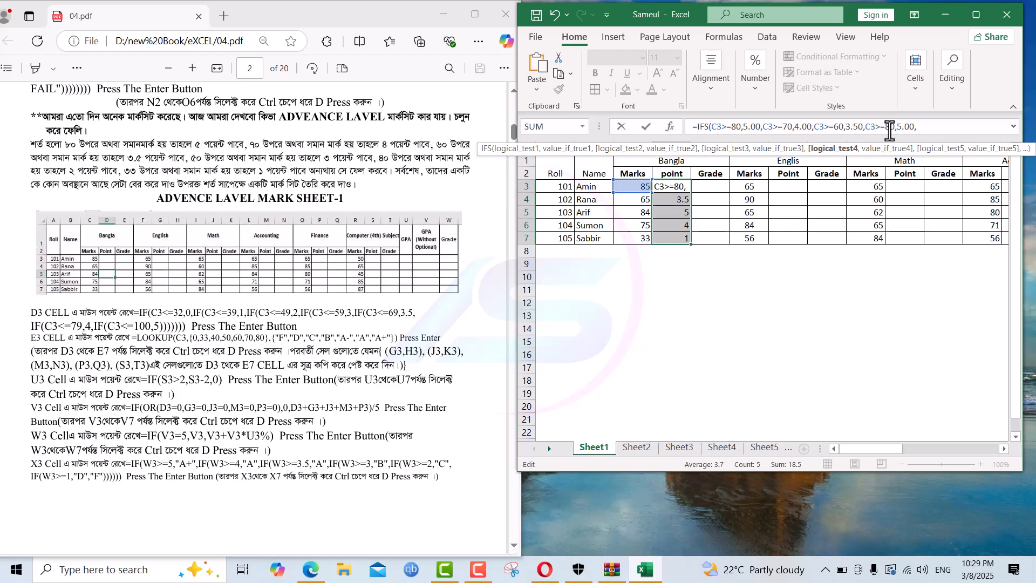
text(5)
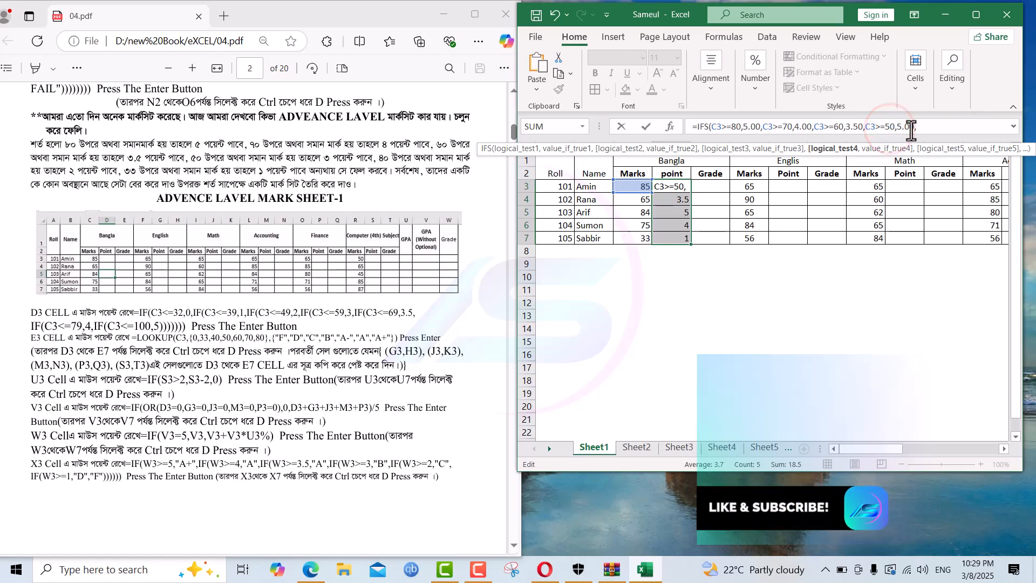
click(900, 129)
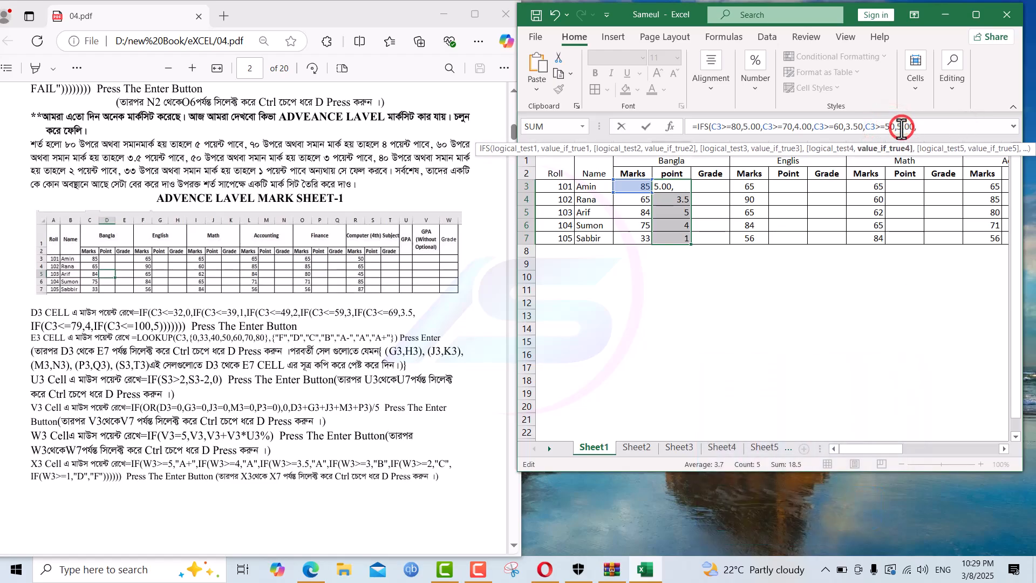
key(Delete)
text(3)
Step: Add a fifth IFS condition to the D3 formula from the copied one, setting it to C3>=40 returning 2.00
click(920, 129)
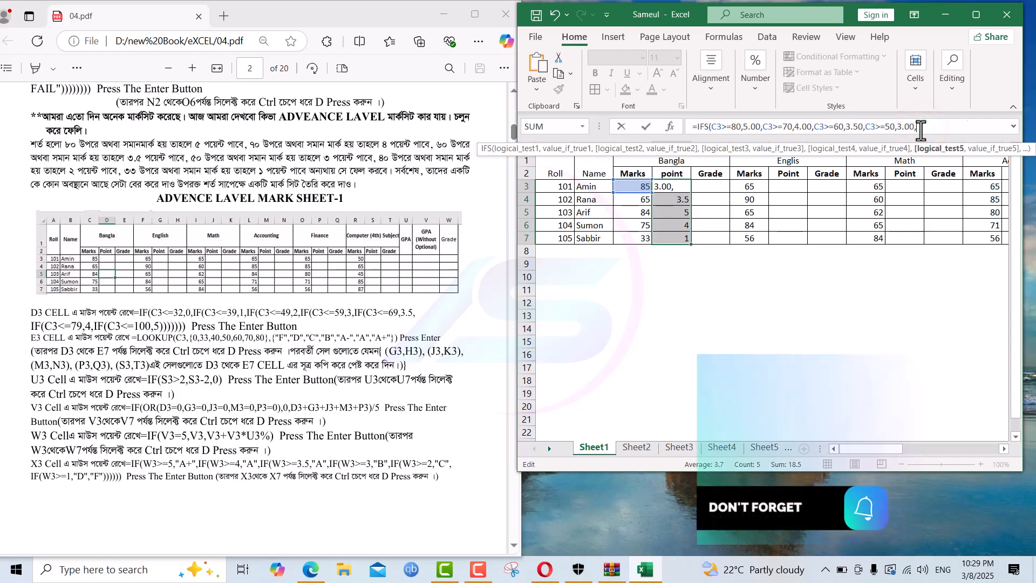
text(C3>=80,5.00,)
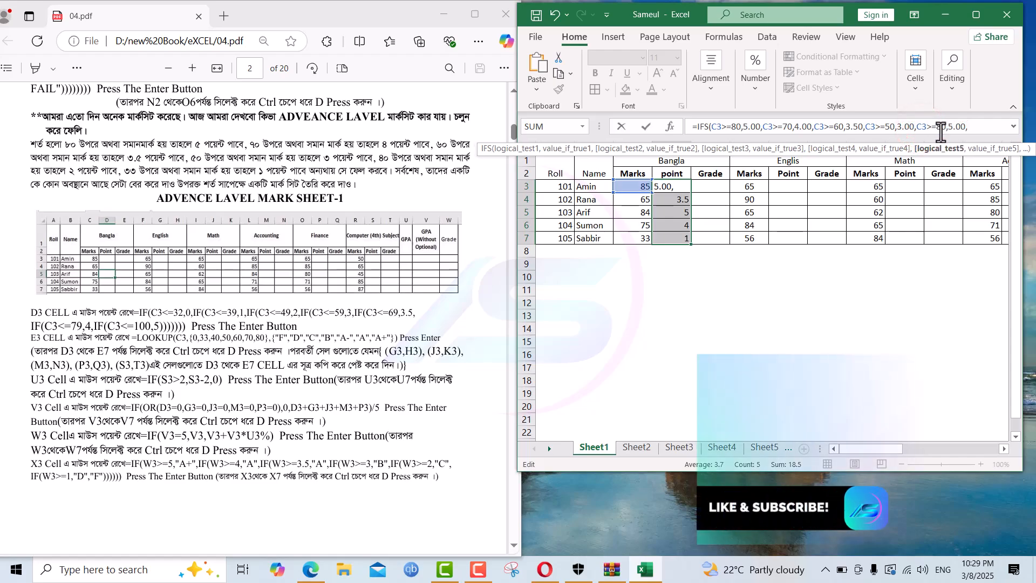
click(940, 130)
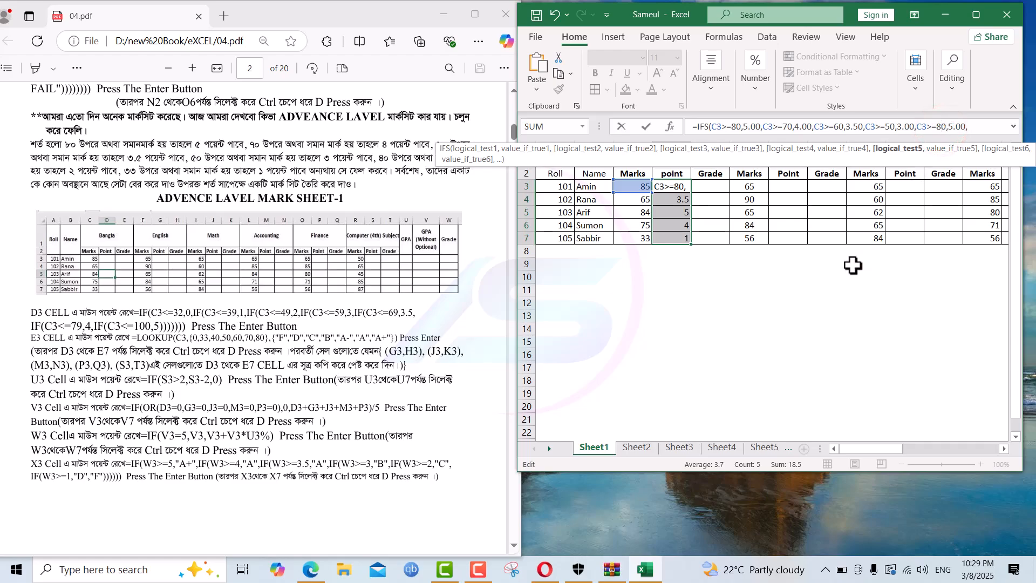
key(BackSpace)
text(4)
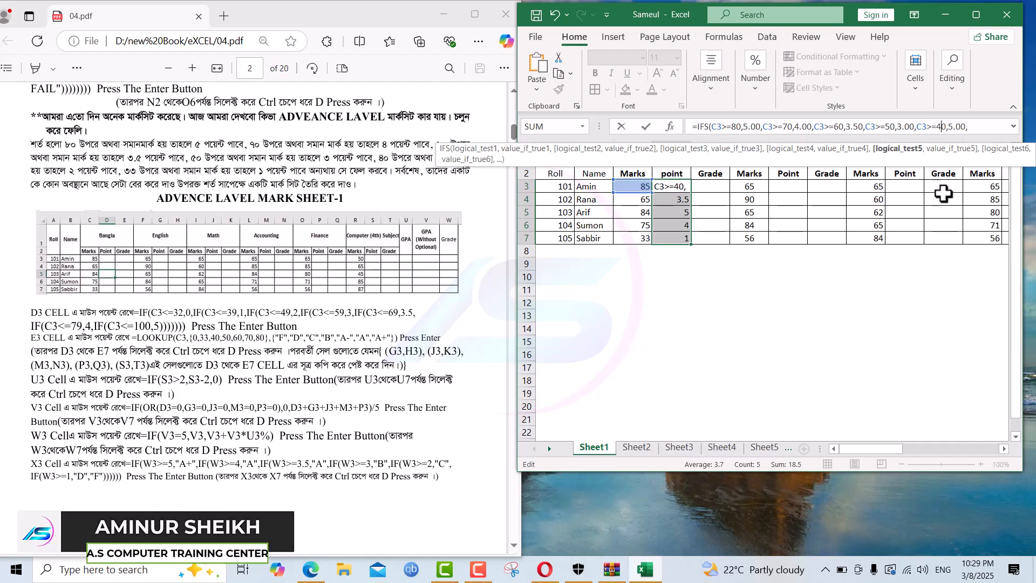
click(953, 128)
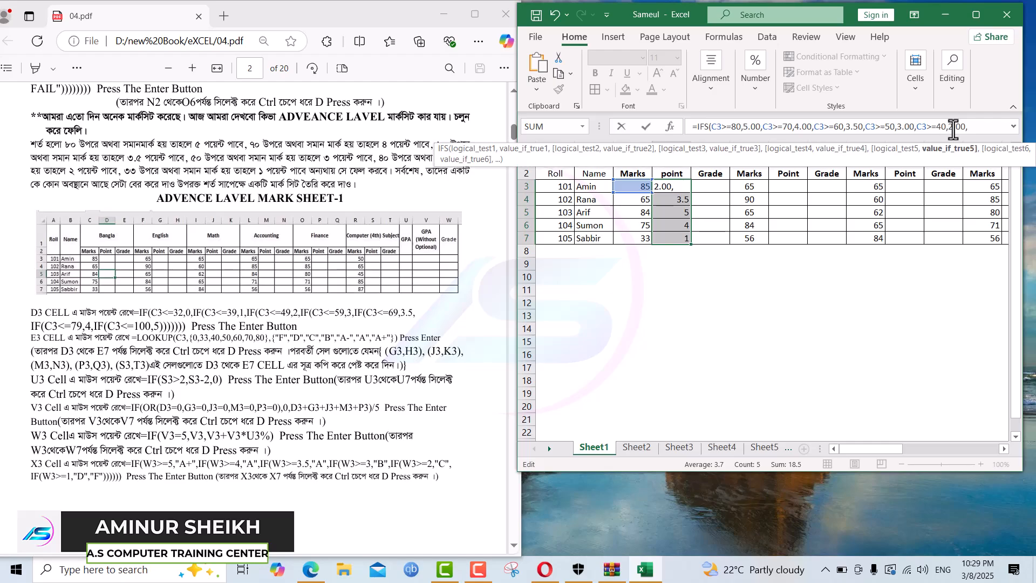
Step: Append the copied C3>=80,5.00 as a sixth condition in the D3 formula and maximize the workbook window
click(968, 129)
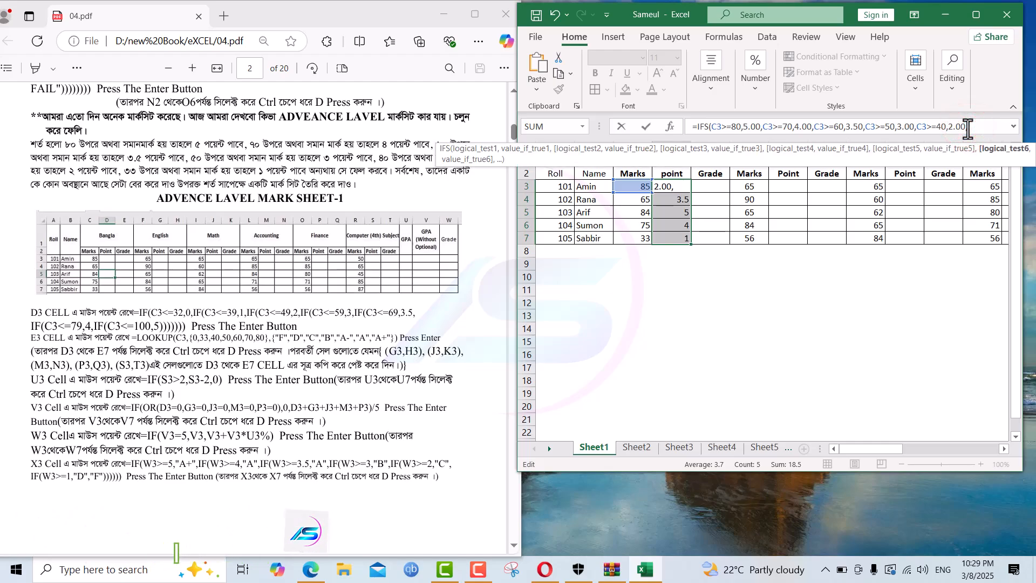
text(C3>=80,5.00,)
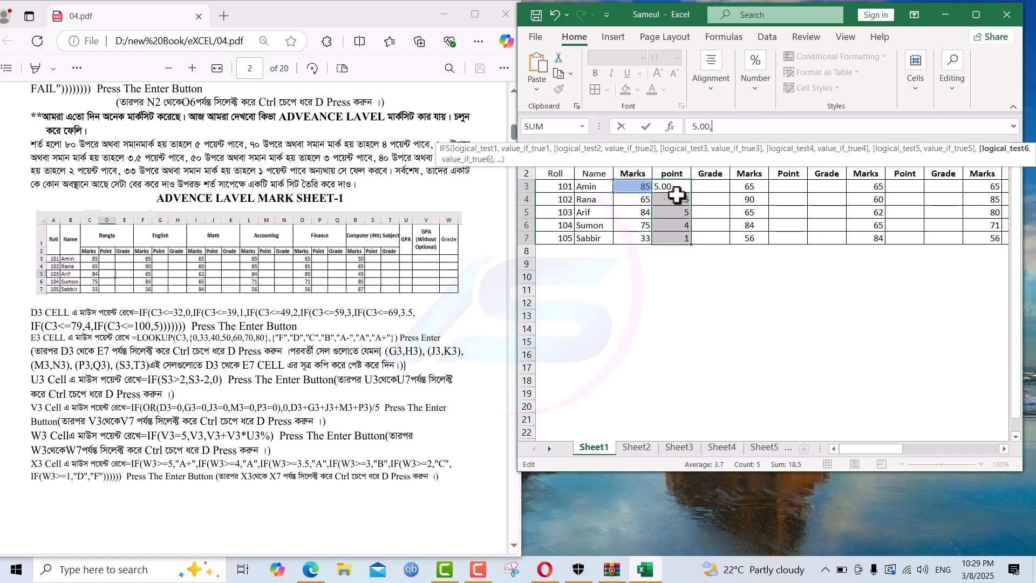
key(Left)
key(Left)
key(Left)
key(Left)
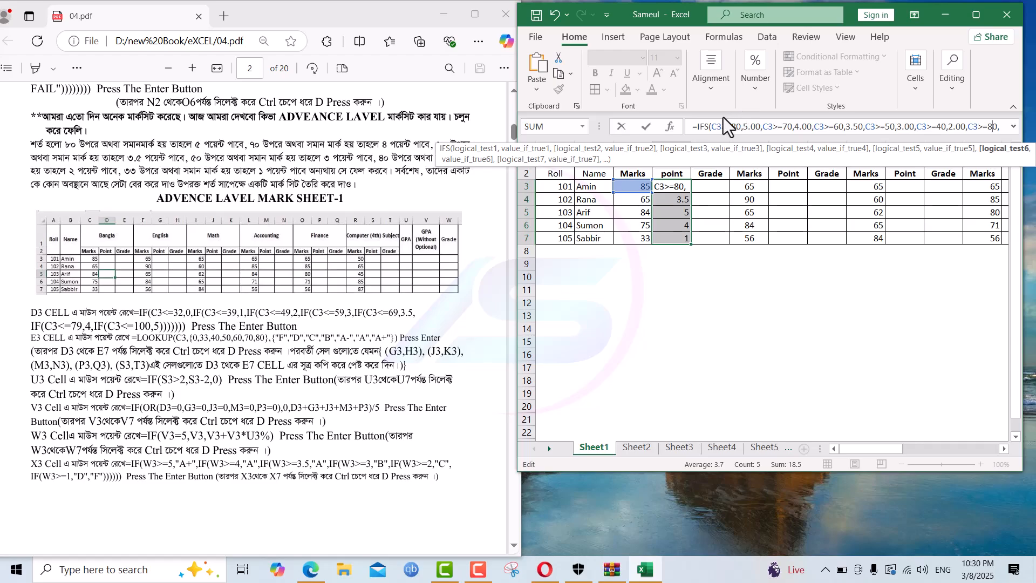
click(689, 131)
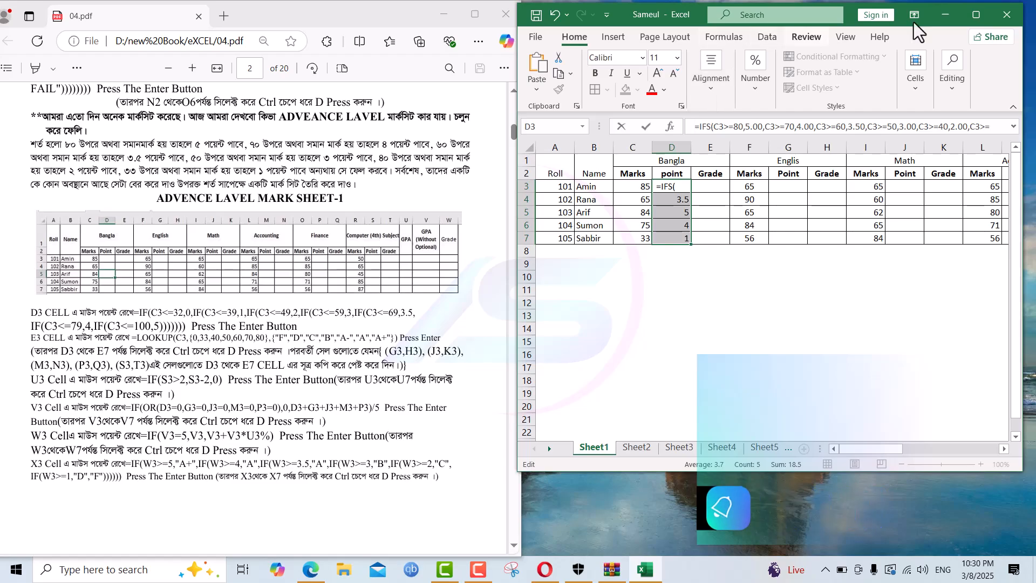
click(974, 17)
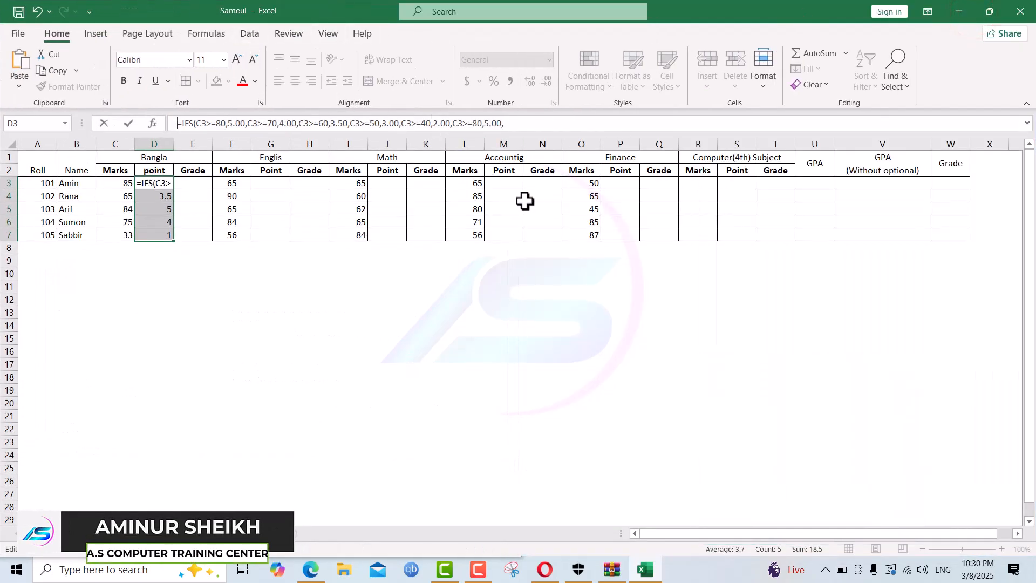
click(278, 180)
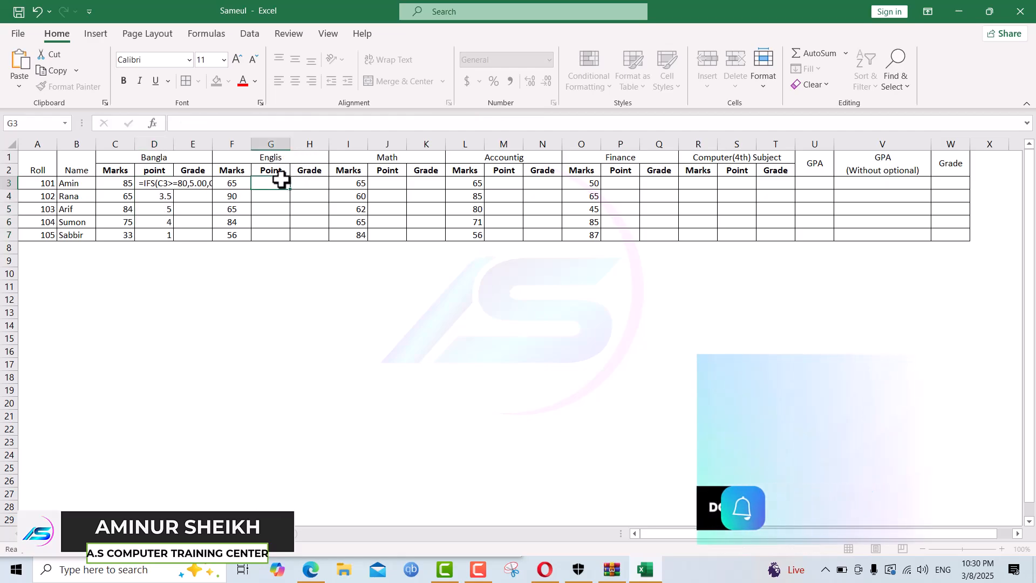
Step: Wrap the text in cell D3 and remove the stray space before the formula's equals sign
click(157, 183)
click(391, 59)
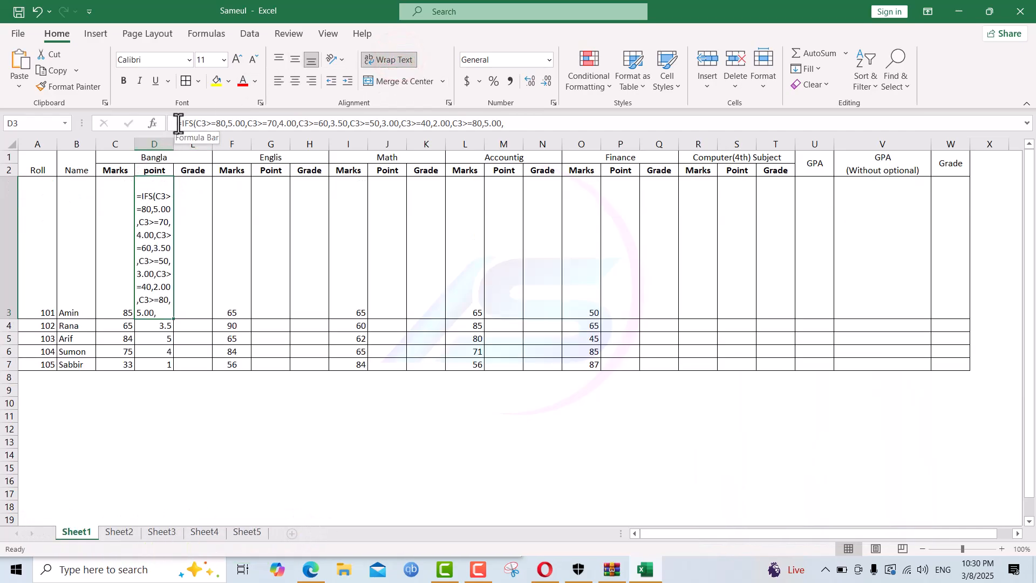
click(175, 123)
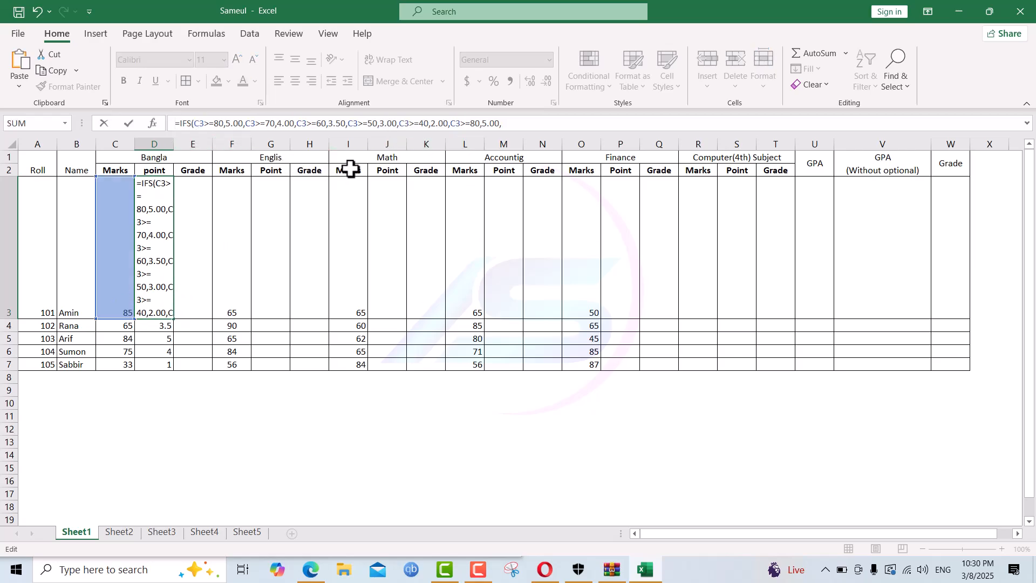
Step: Change the sixth IFS condition in the D3 formula to C3>=33 returning 1.00
click(477, 126)
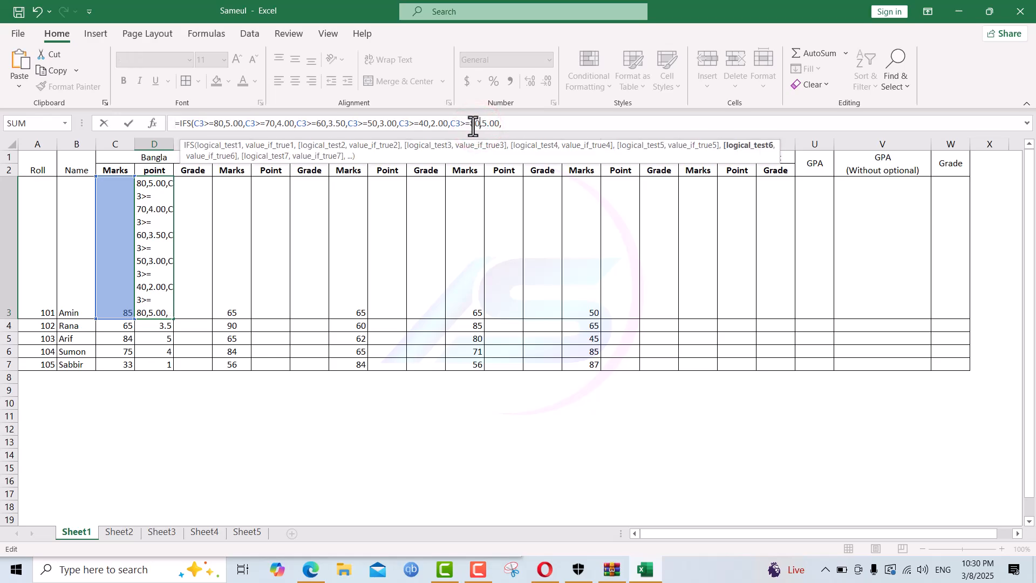
key(BackSpace)
key(BackSpace)
text(33)
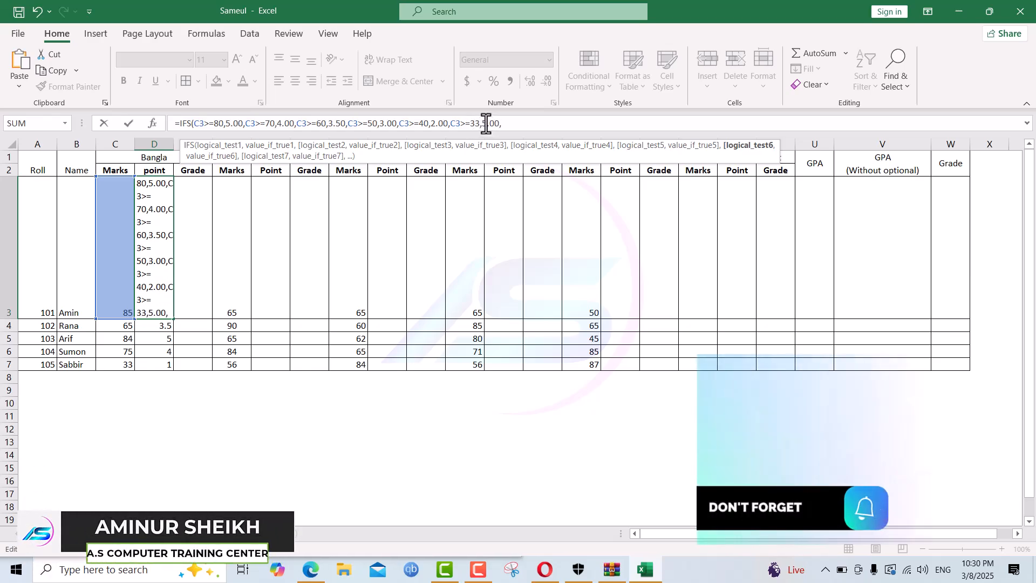
click(486, 124)
key(BackSpace)
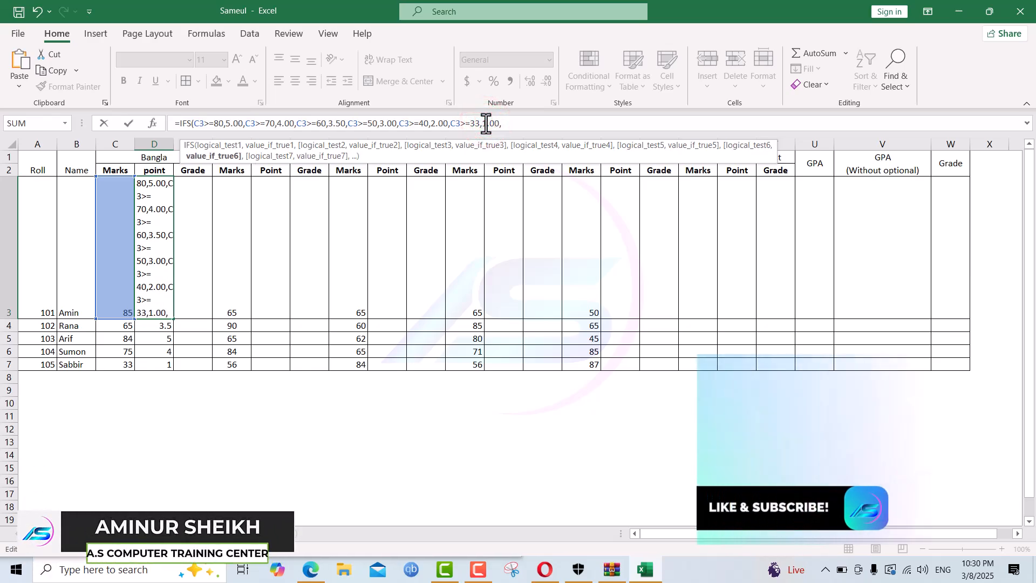
click(509, 123)
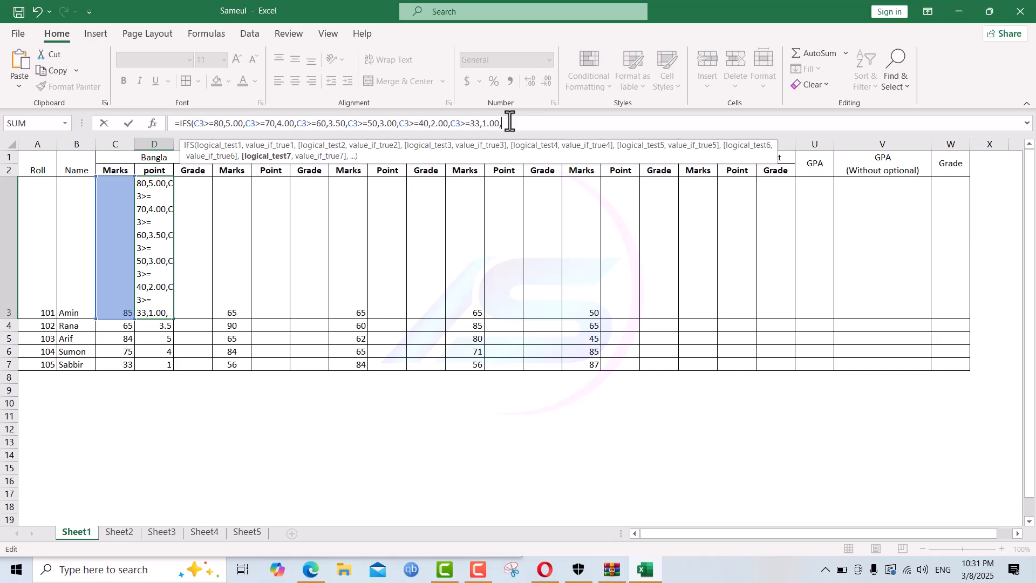
Step: Wrap the IFS formula in D3 in IFERROR with 0 as the error value, removing the trailing comma and closing the brackets
click(180, 125)
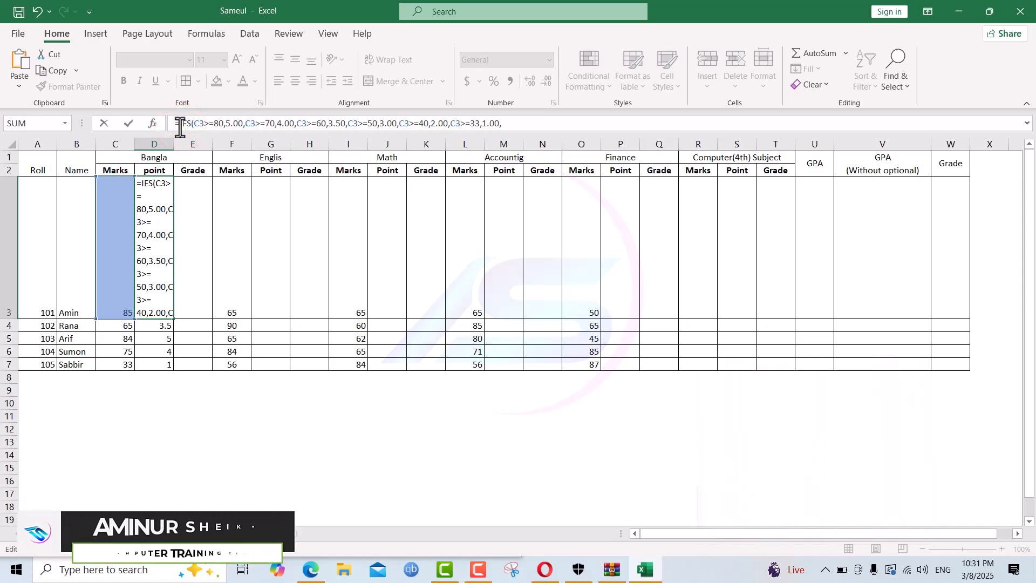
text(IF)
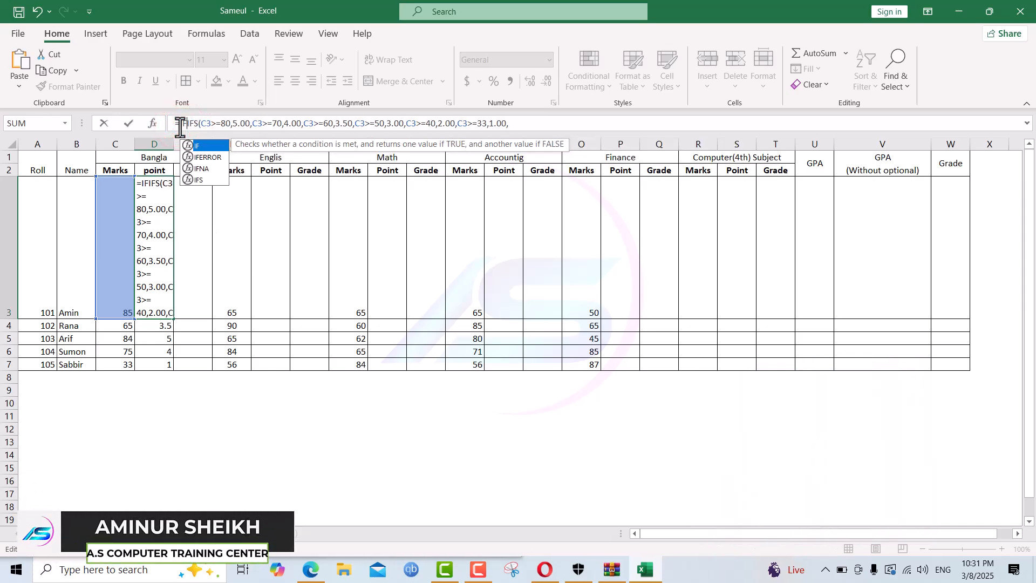
key(Down)
key(Tab)
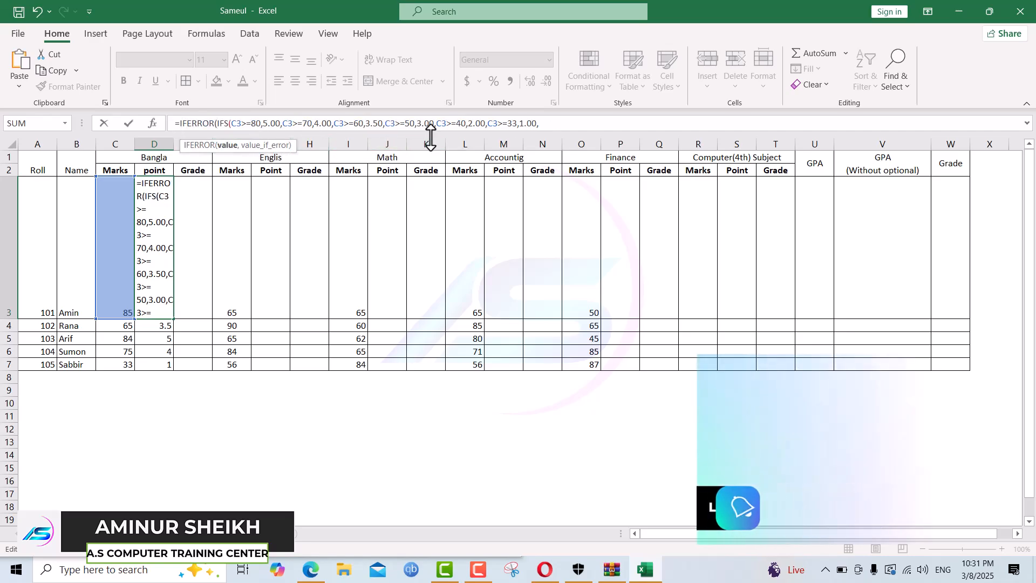
click(548, 125)
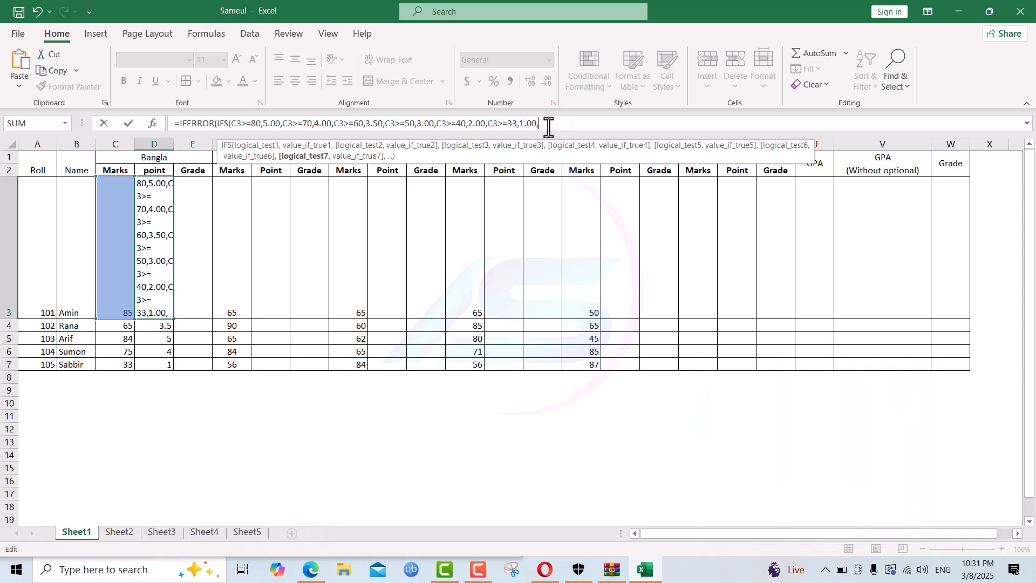
key(BackSpace)
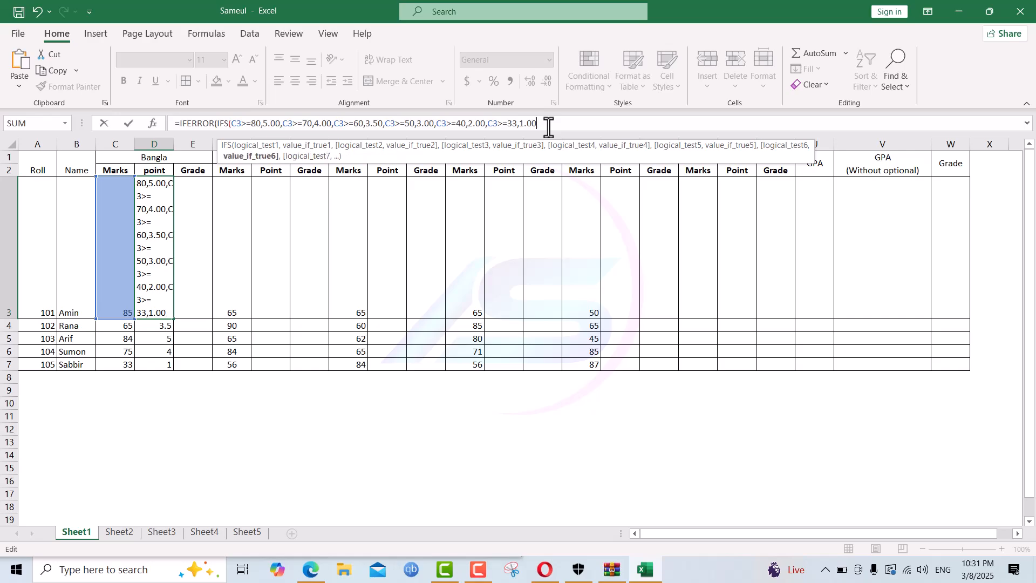
text())
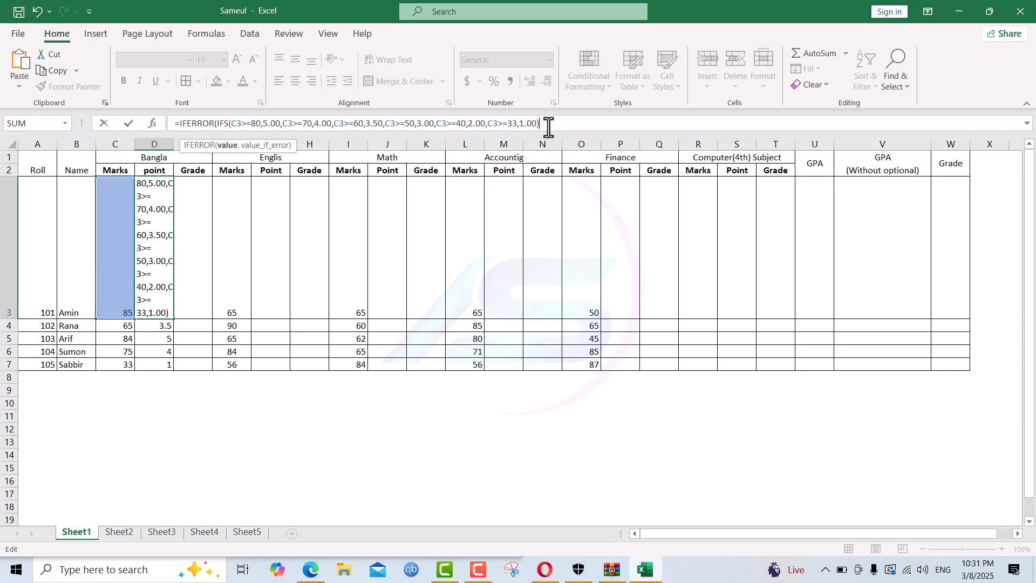
text(,0)
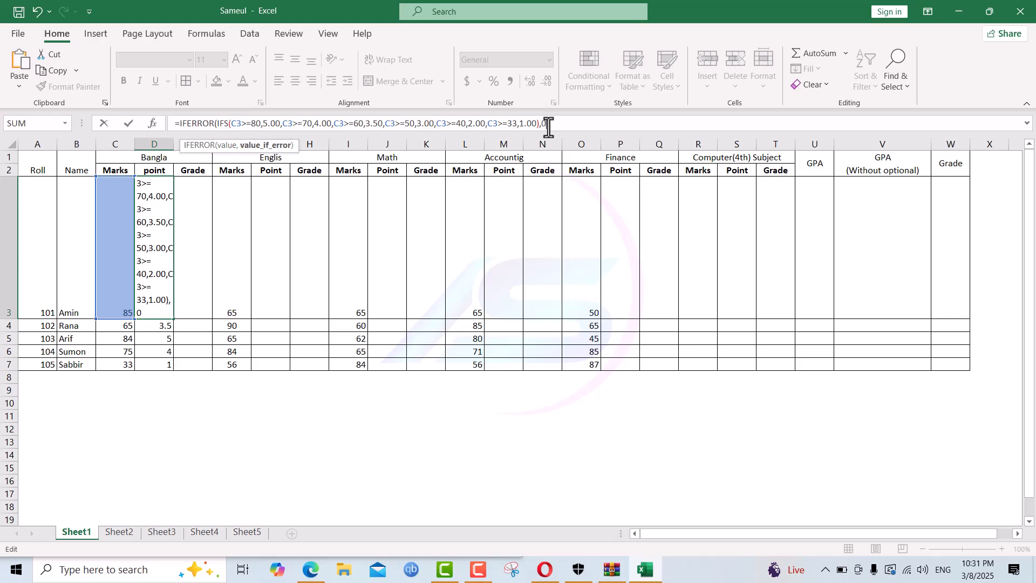
key(Return)
key(Return)
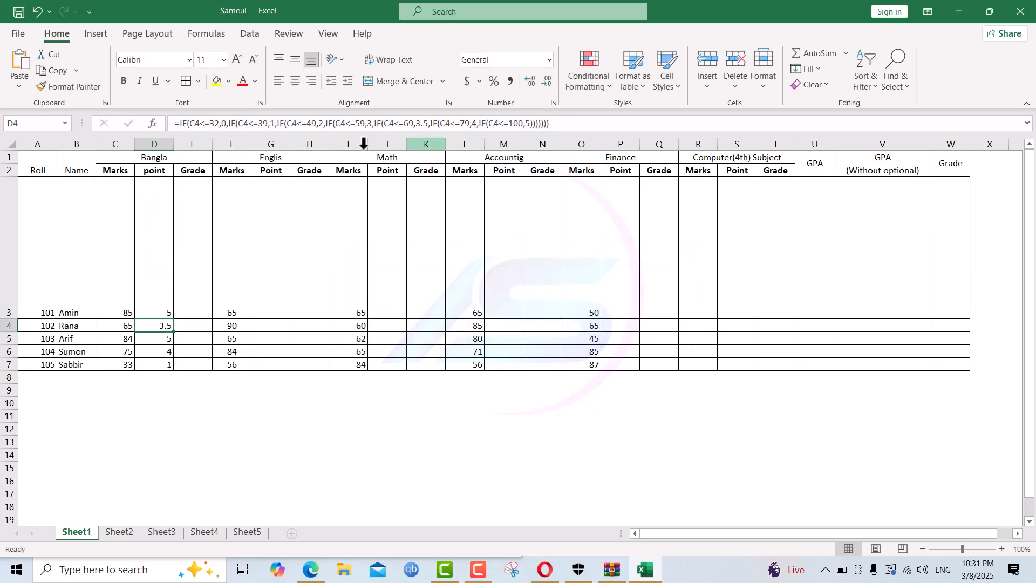
Step: Select the whole sheet and shrink all rows to a uniform compact height
click(11, 178)
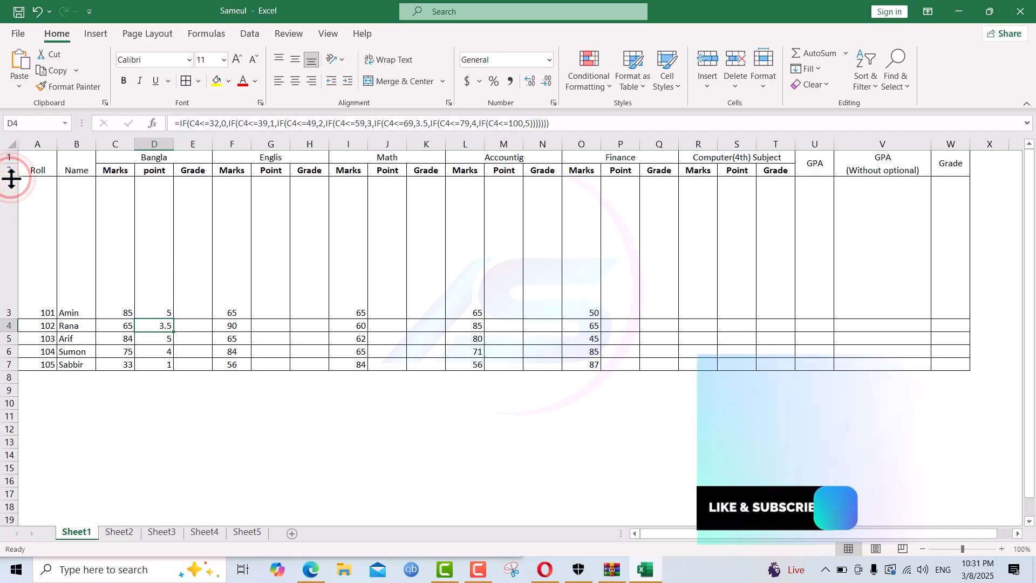
drag(11, 178, 8, 178)
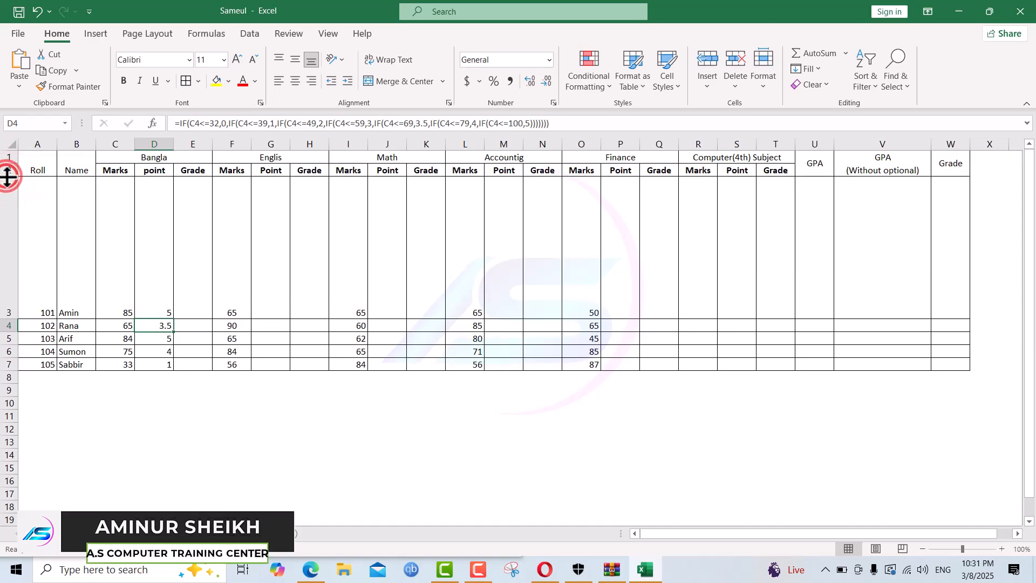
click(10, 144)
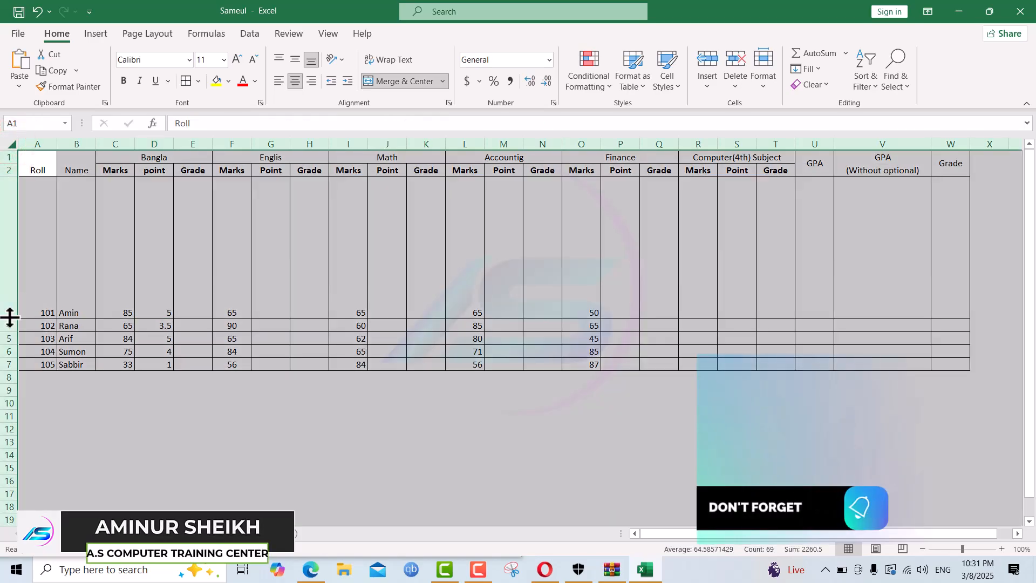
drag(10, 318, 7, 190)
click(167, 188)
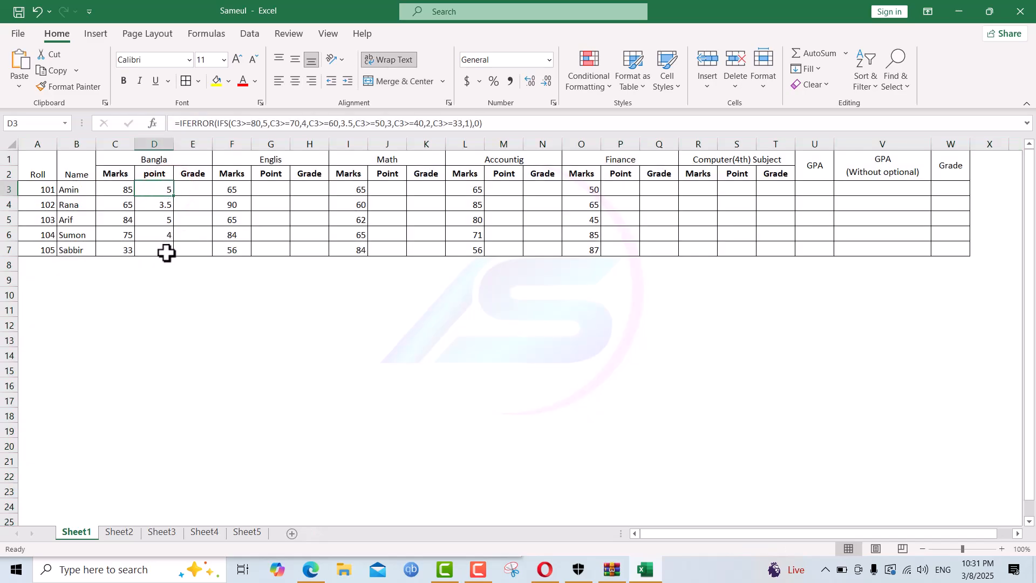
Step: Change the Bangla marks in cell C6 to 32
click(167, 216)
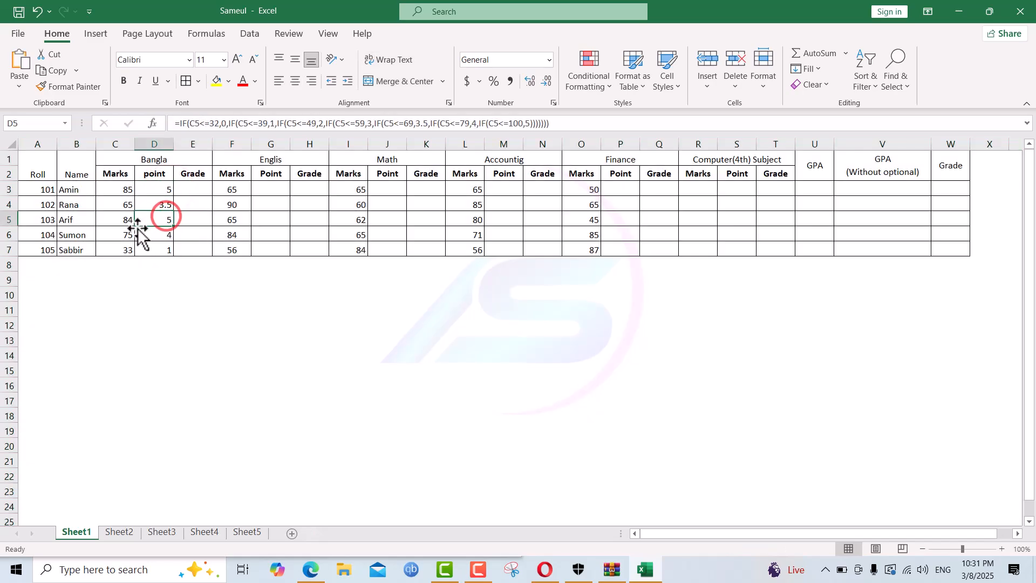
click(119, 234)
text(32)
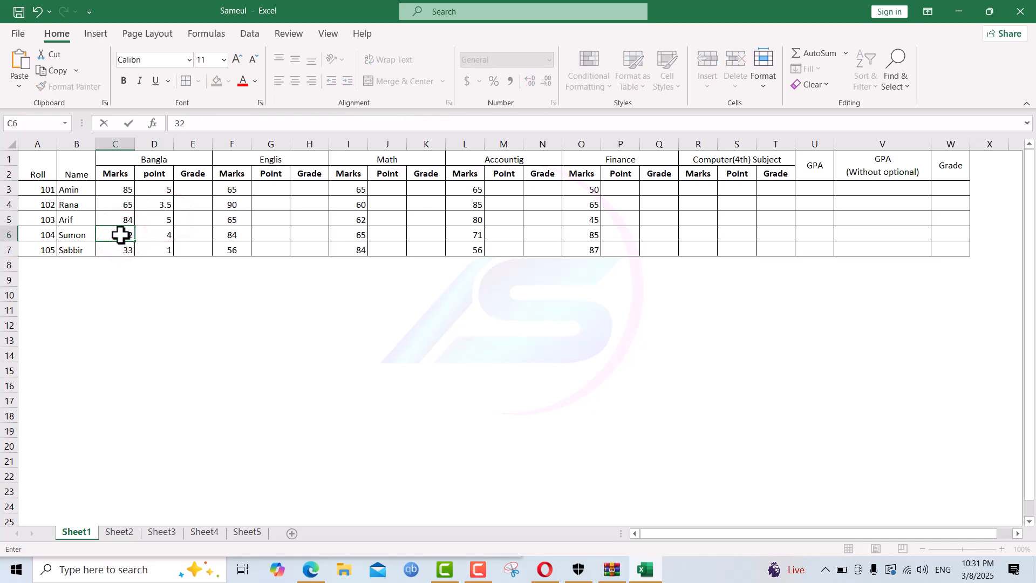
key(Return)
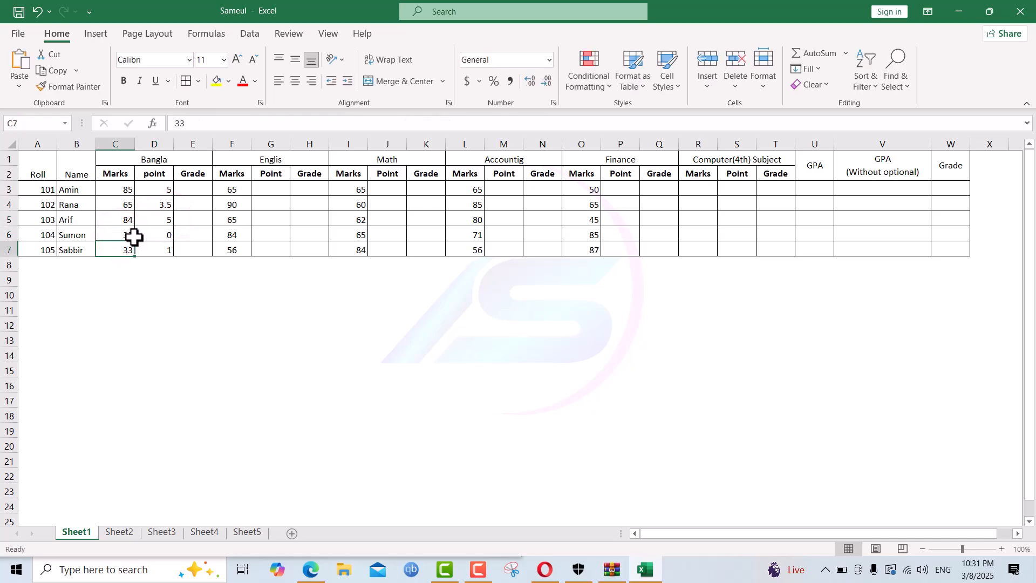
Step: Fill the IFERROR formula from D3 down to D7 and check the formula in D6
click(153, 237)
click(154, 237)
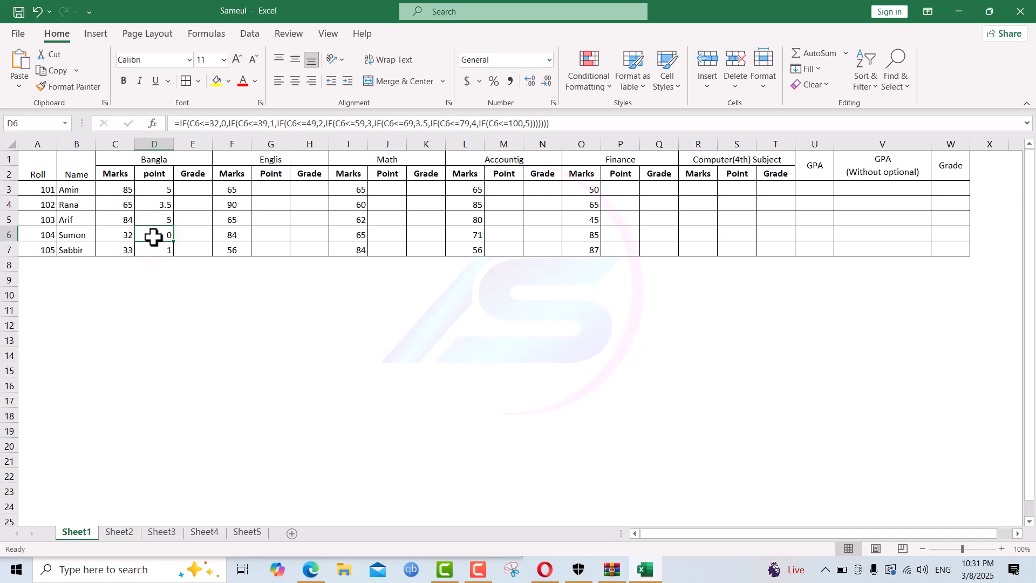
click(160, 186)
drag(176, 197, 175, 253)
click(152, 234)
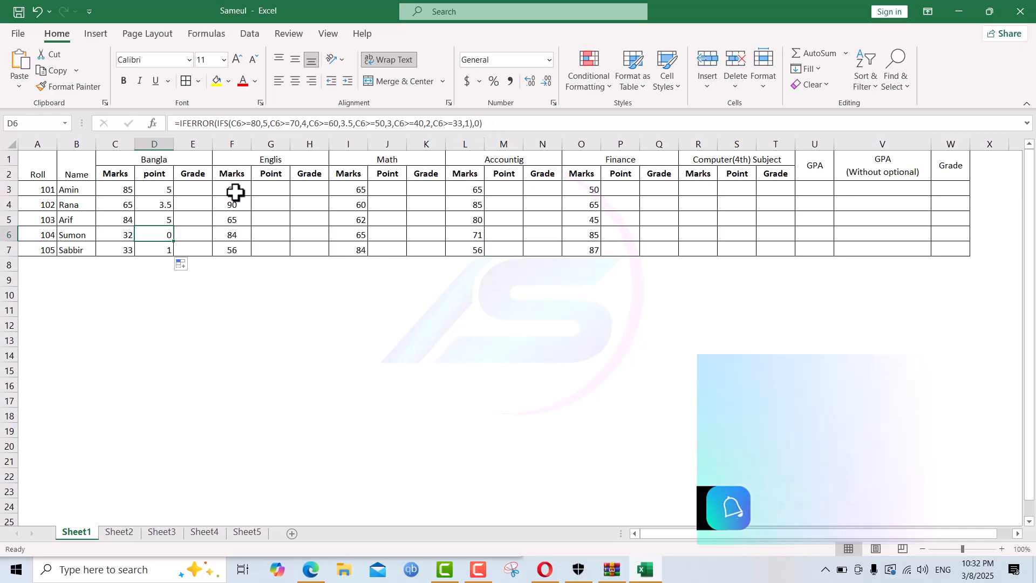
Step: Remove the IFERROR wrapper and its 0 fallback from the D3 formula, leaving only the IFS function
click(162, 191)
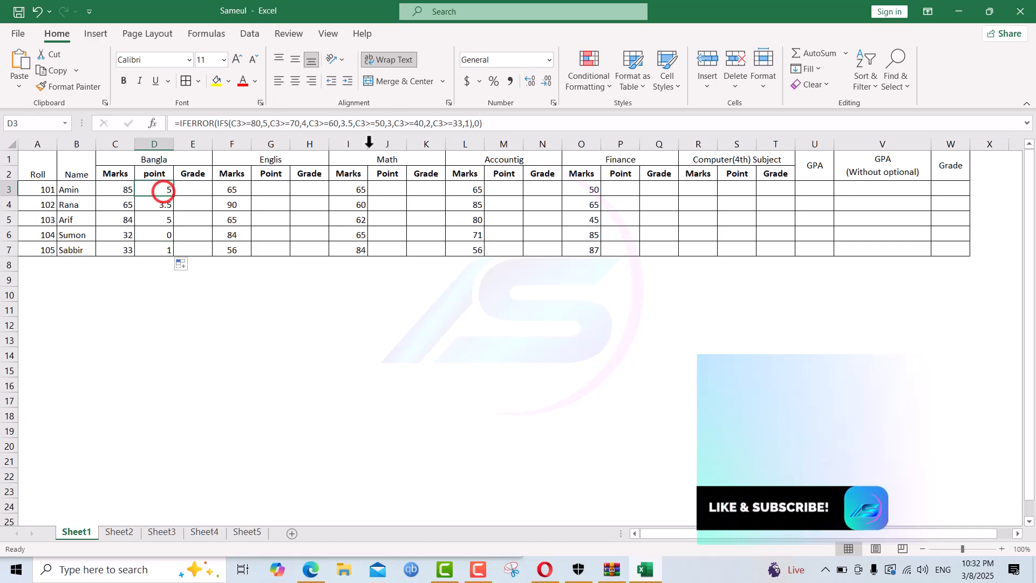
click(487, 124)
key(BackSpace)
key(BackSpace)
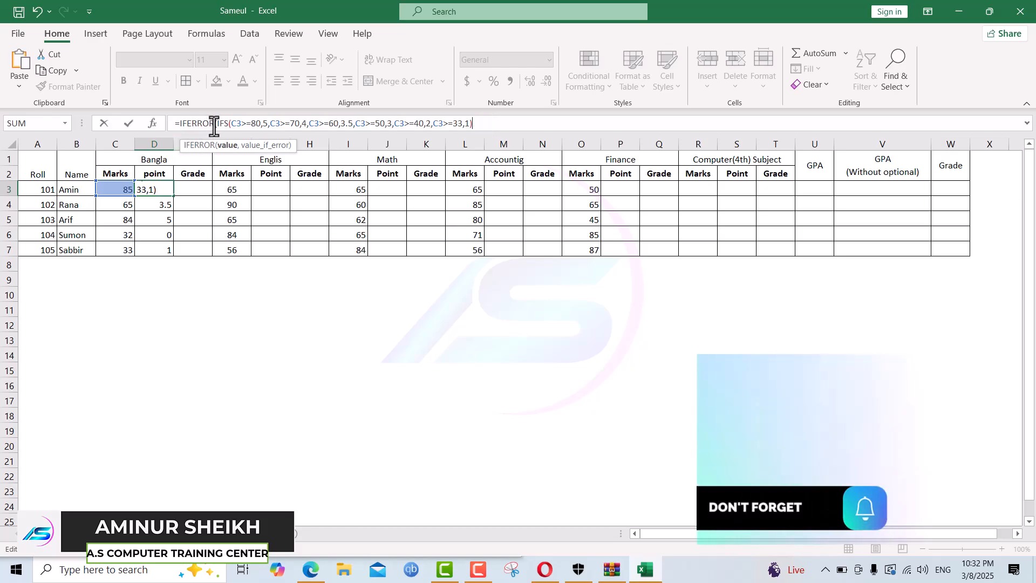
click(216, 124)
key(BackSpace)
key(BackSpace)
key(BackSpace)
key(BackSpace)
key(BackSpace)
key(BackSpace)
key(BackSpace)
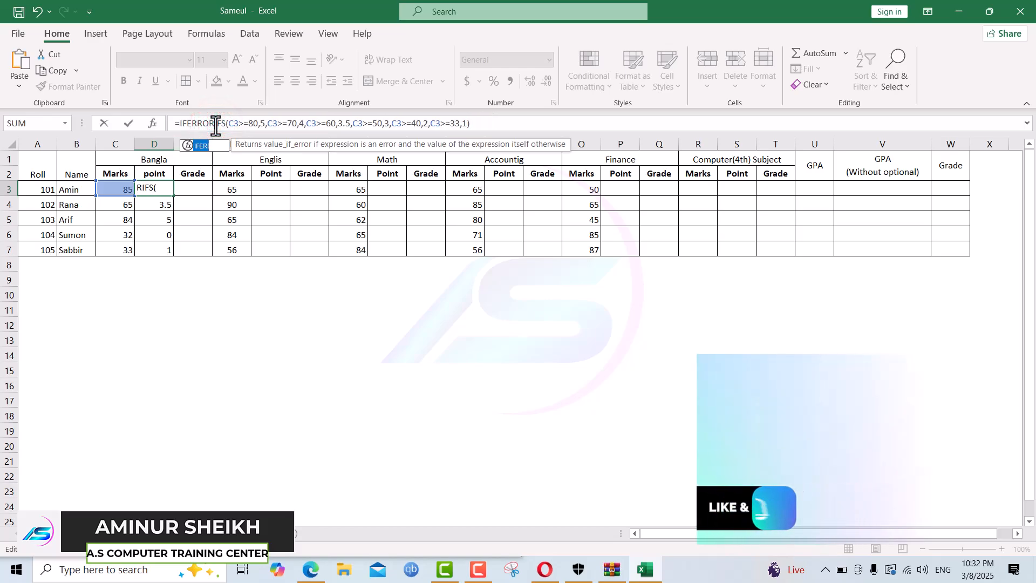
key(BackSpace)
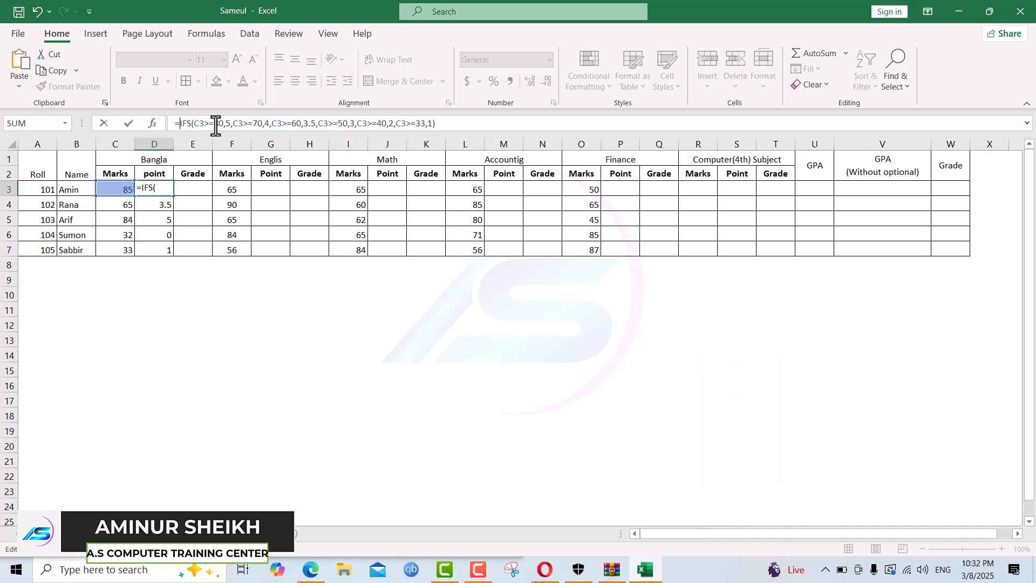
key(Return)
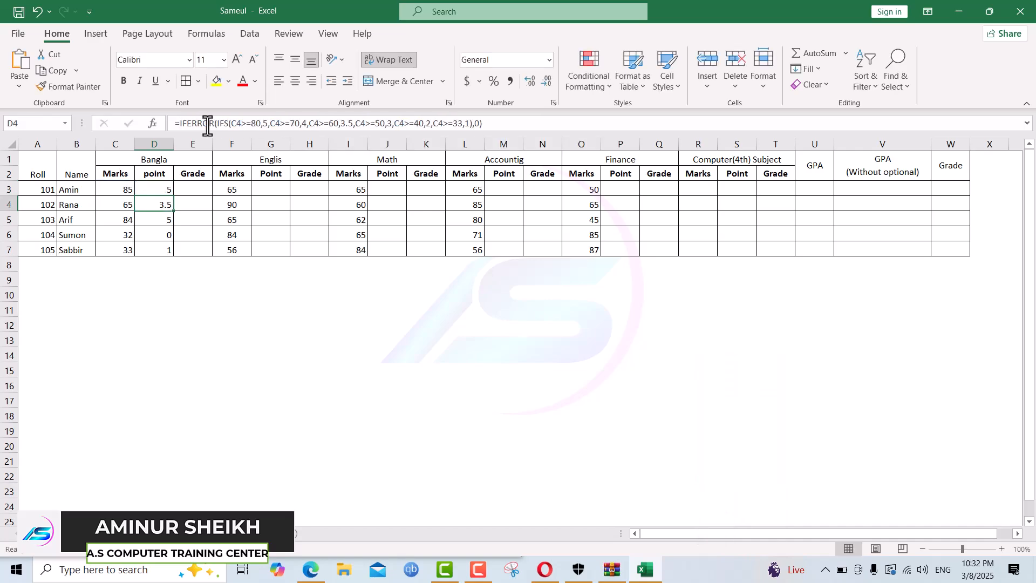
Step: Fill the plain IFS formula from D3 down to D7 and inspect cell D6
click(155, 189)
drag(173, 198, 171, 251)
click(161, 235)
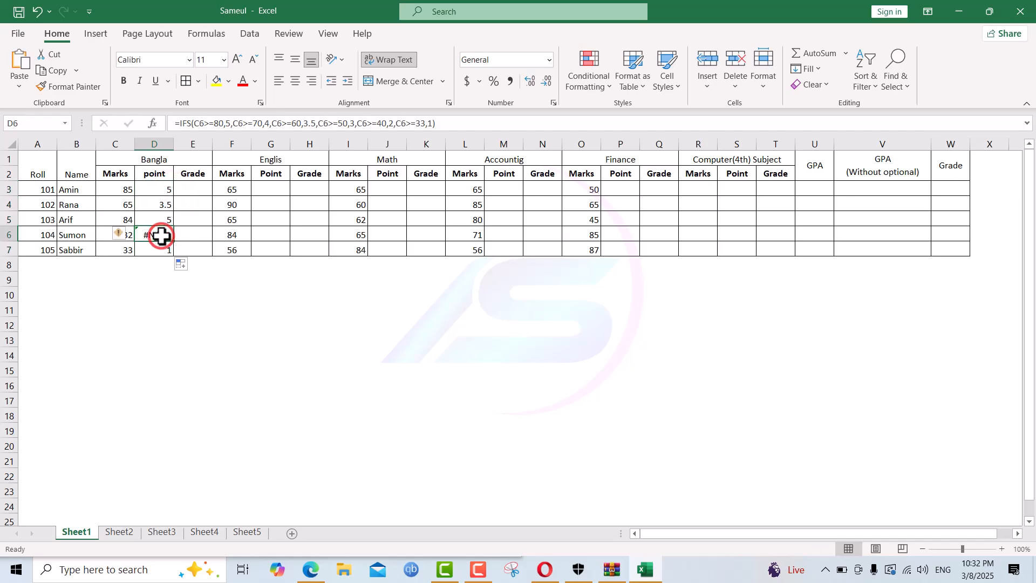
Step: Try adding 0 as a final argument to the IFS formula in D6, and remove it again
click(430, 124)
text(,0)
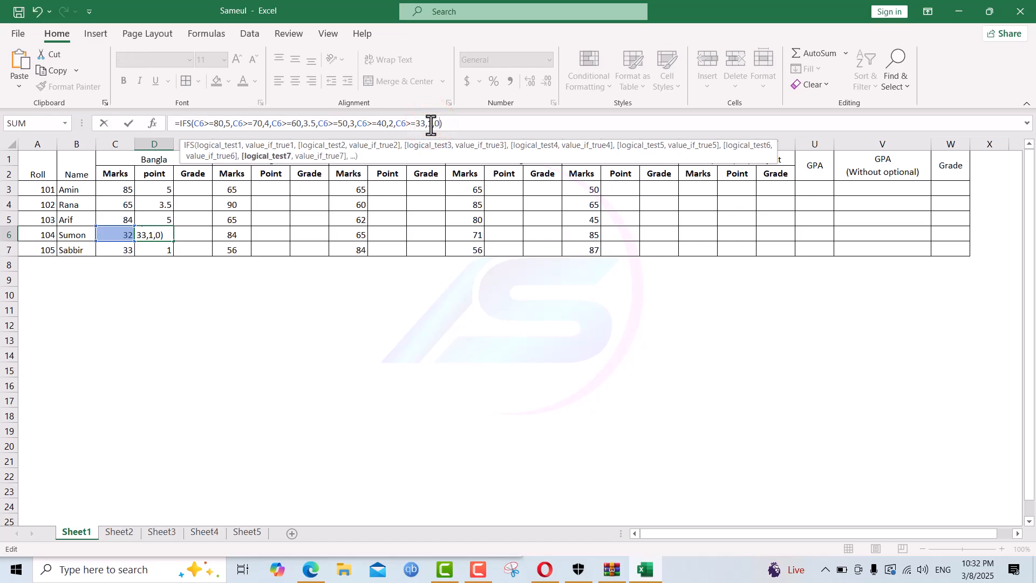
key(Return)
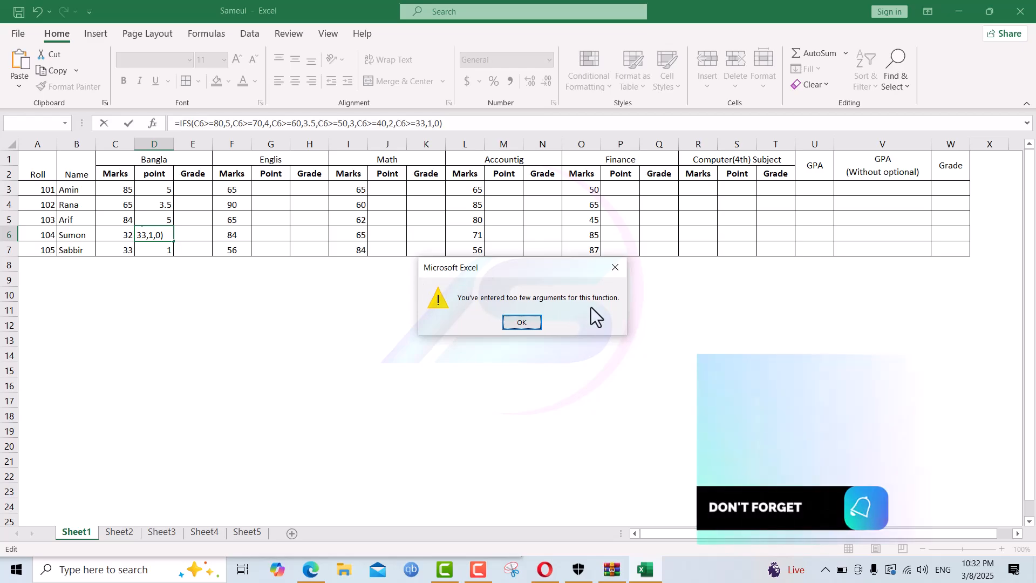
click(614, 267)
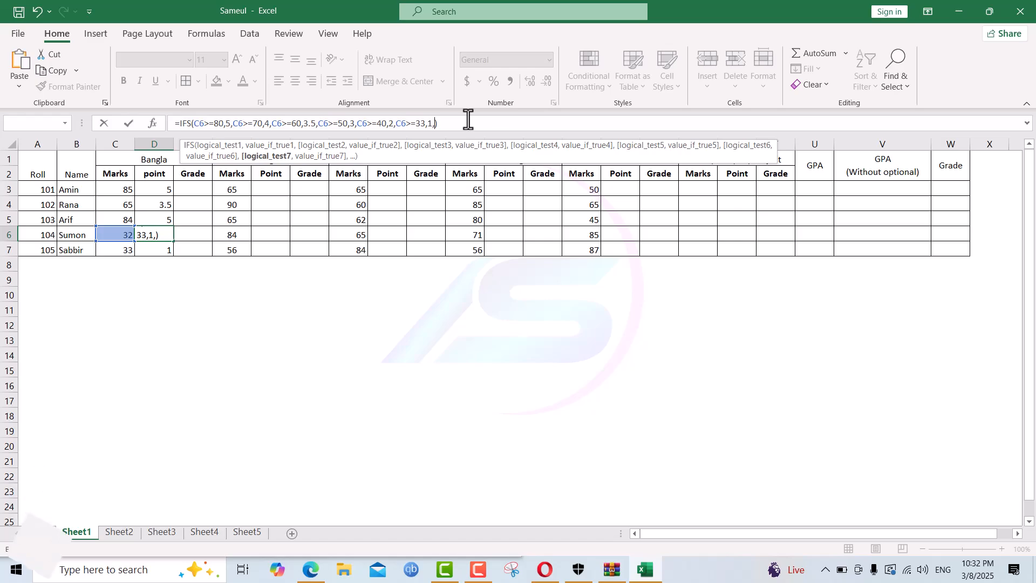
key(BackSpace)
key(BackSpace)
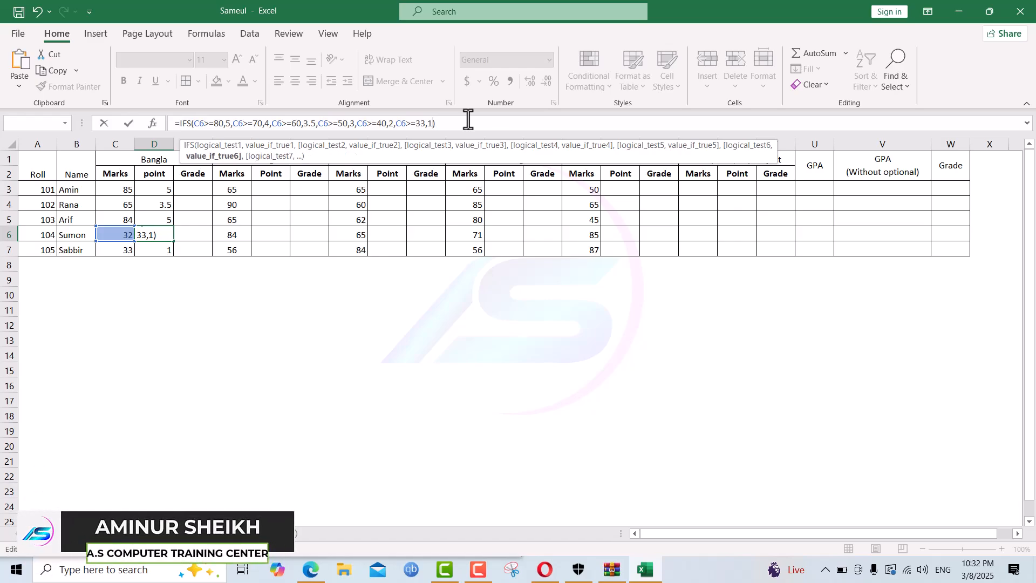
key(BackSpace)
key(BackSpace)
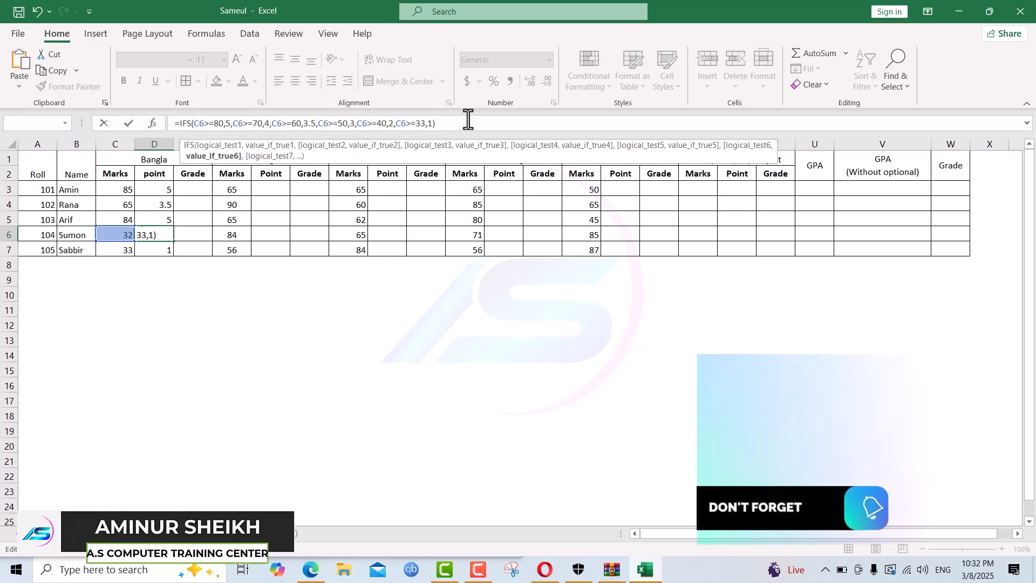
key(Return)
Step: Undo the plain IFS changes in the Bangla point column and review the IFERROR fallback in the D3 formula
key(ctrl+z)
key(ctrl+z)
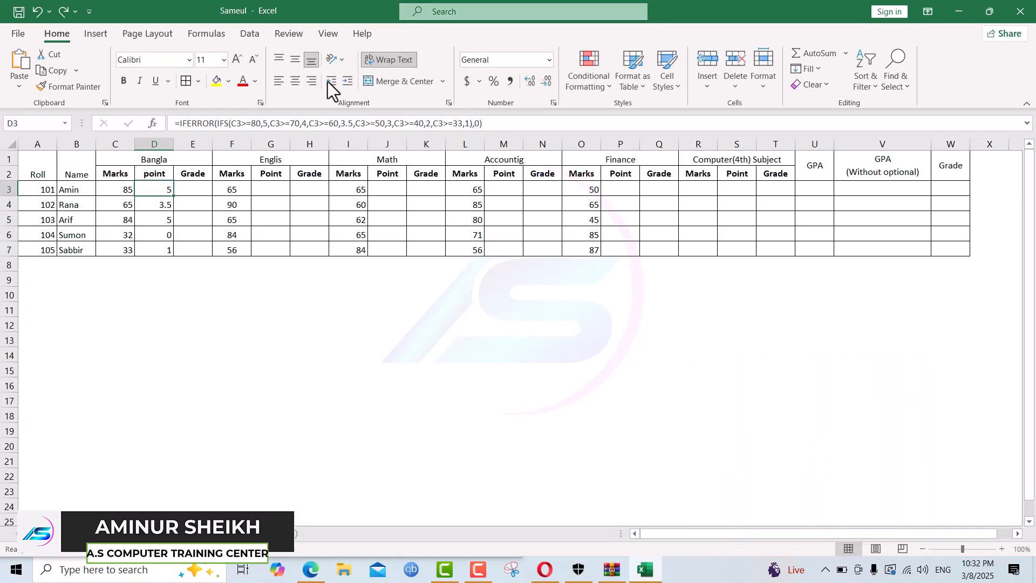
click(476, 123)
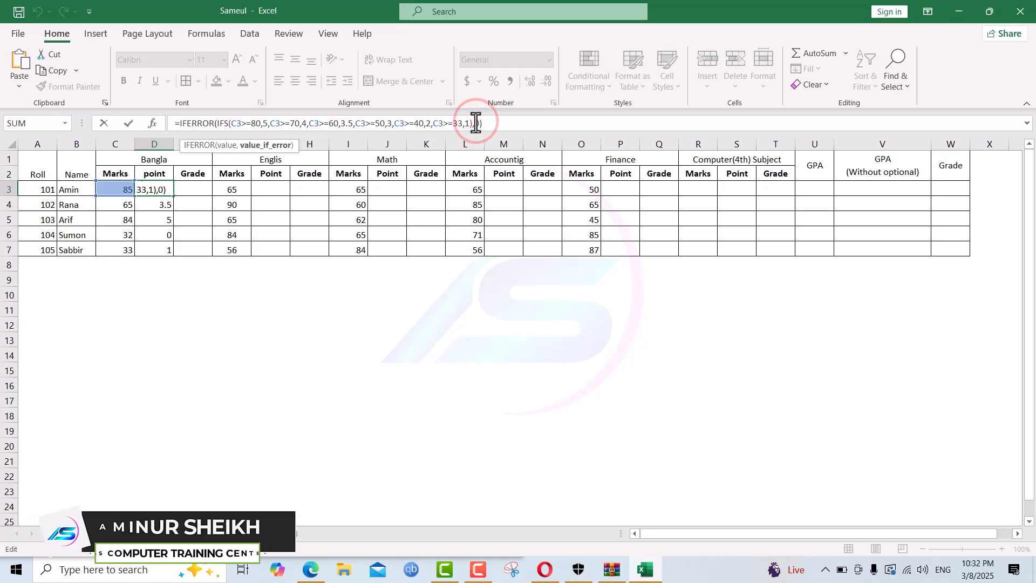
key(Return)
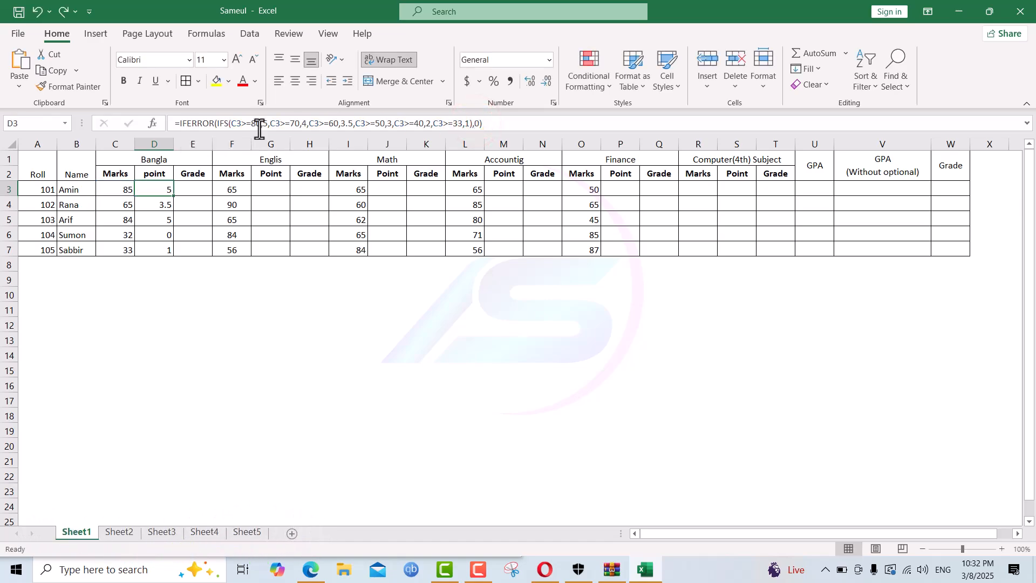
Step: Select cell E3, restore the workbook window beside the PDF and stretch it down to the taskbar
click(194, 183)
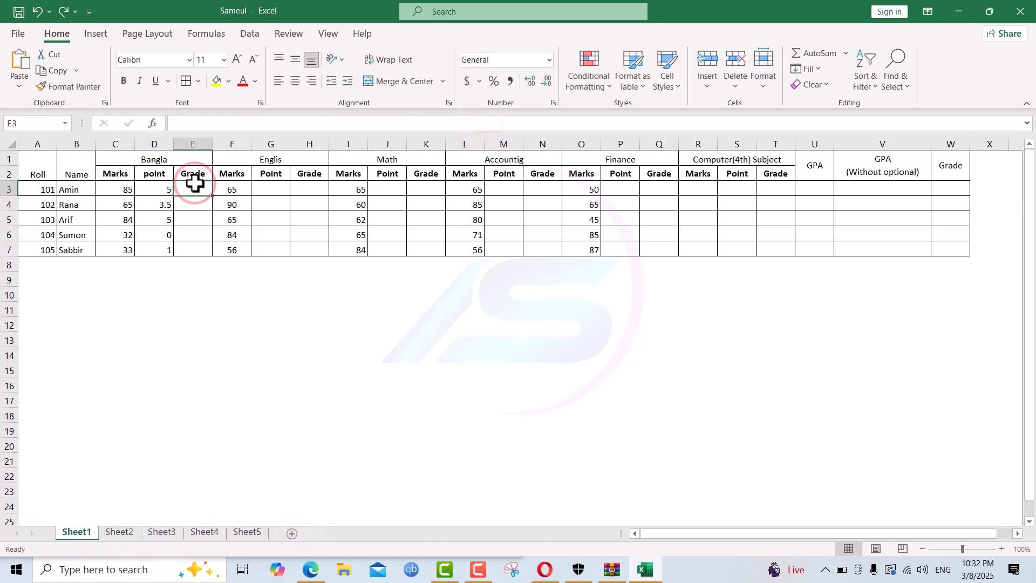
click(985, 11)
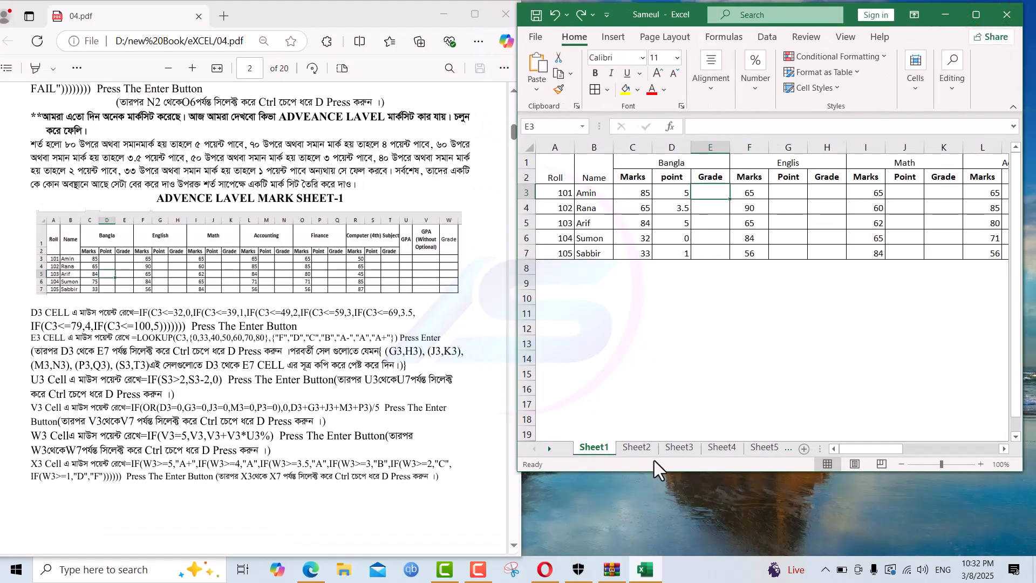
drag(654, 471, 668, 569)
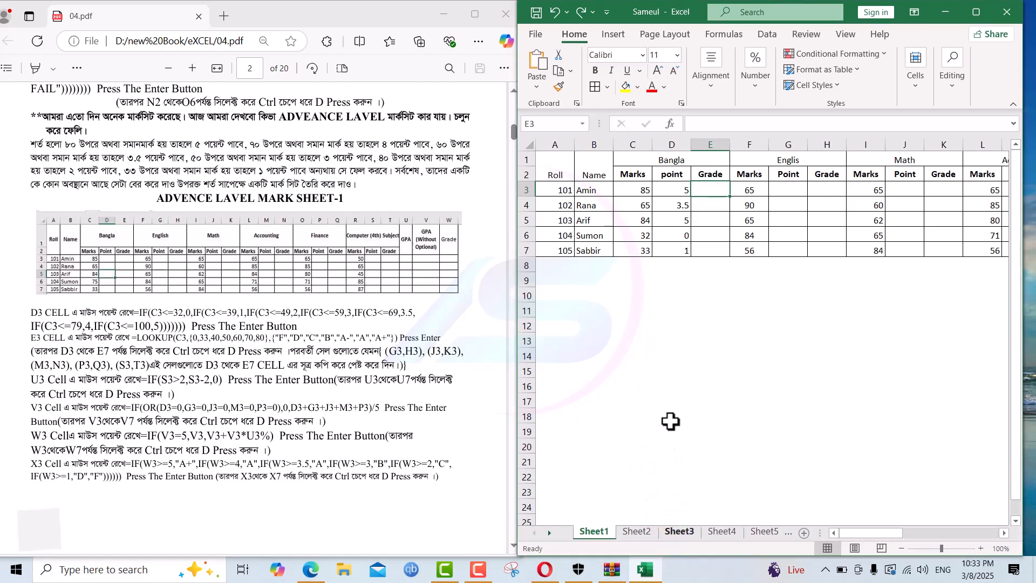
Step: Start a LOOKUP formula in E3 with C3 as the lookup value and an empty pair of curly braces as the lookup vector
text(=L)
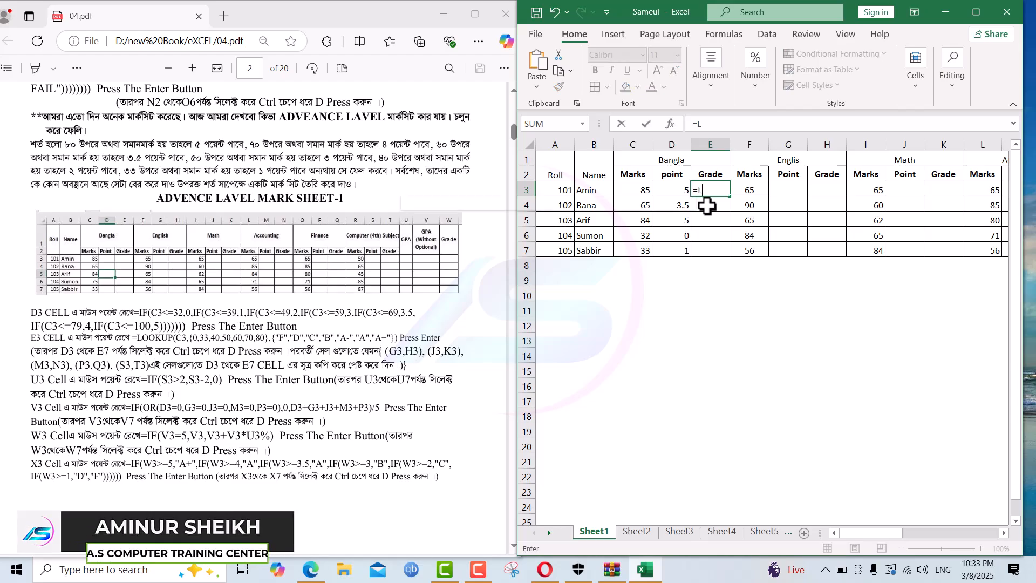
text(OO)
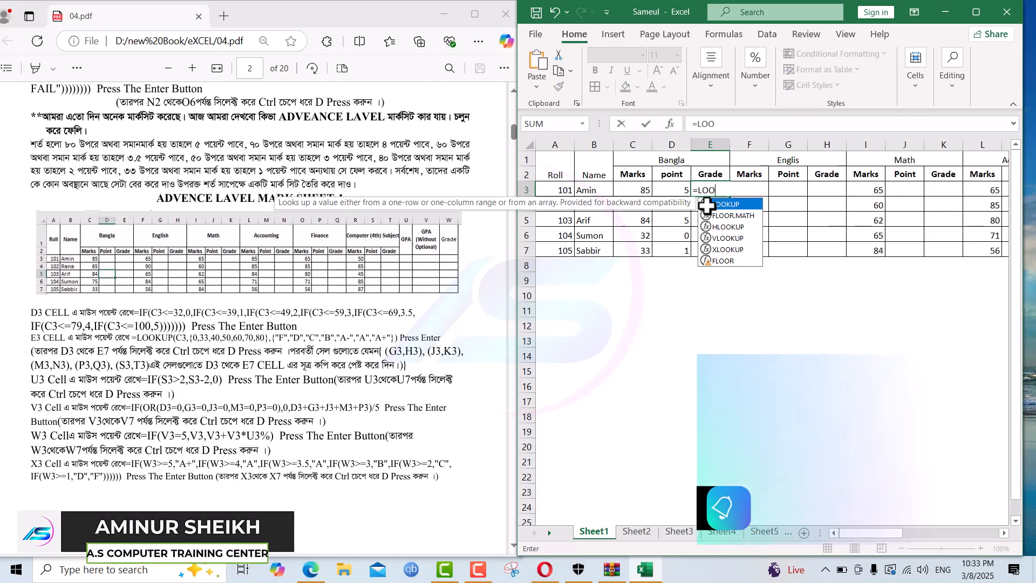
key(Tab)
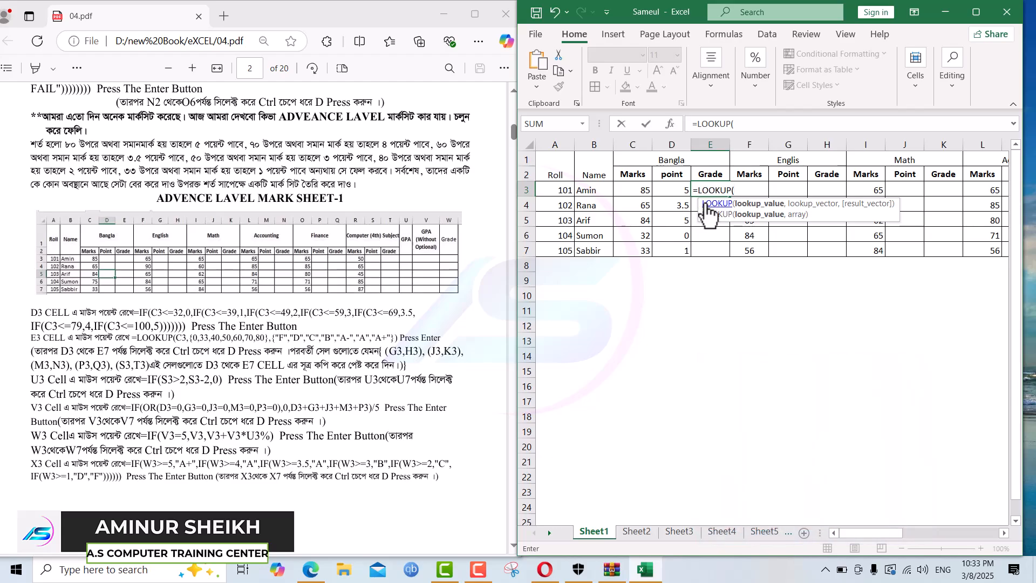
click(639, 187)
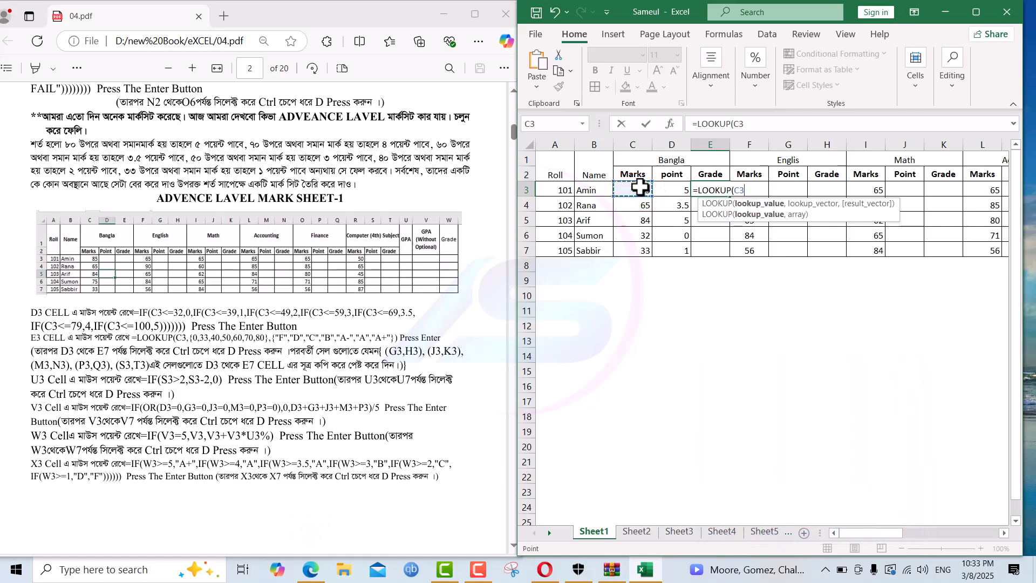
text(,{)
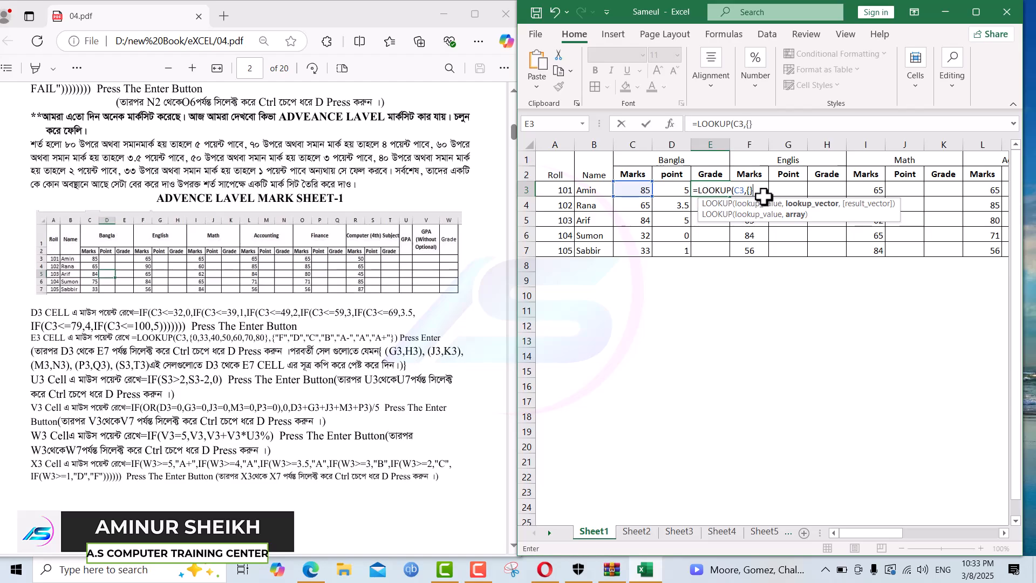
text(})
key(Return)
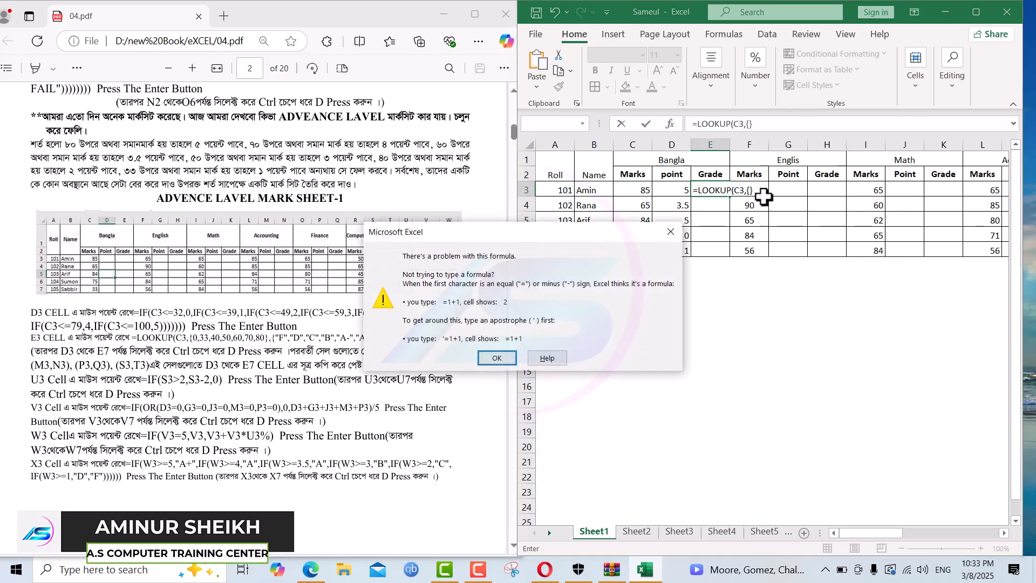
click(671, 231)
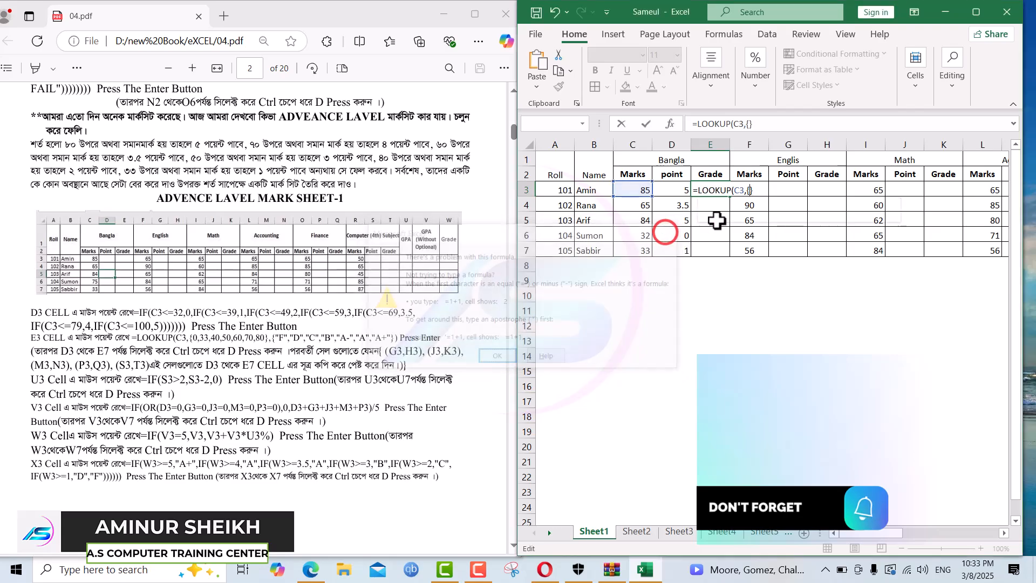
Step: Enter the mark thresholds 0,33,40,50,60,70,80 inside the lookup vector's braces
text(0,)
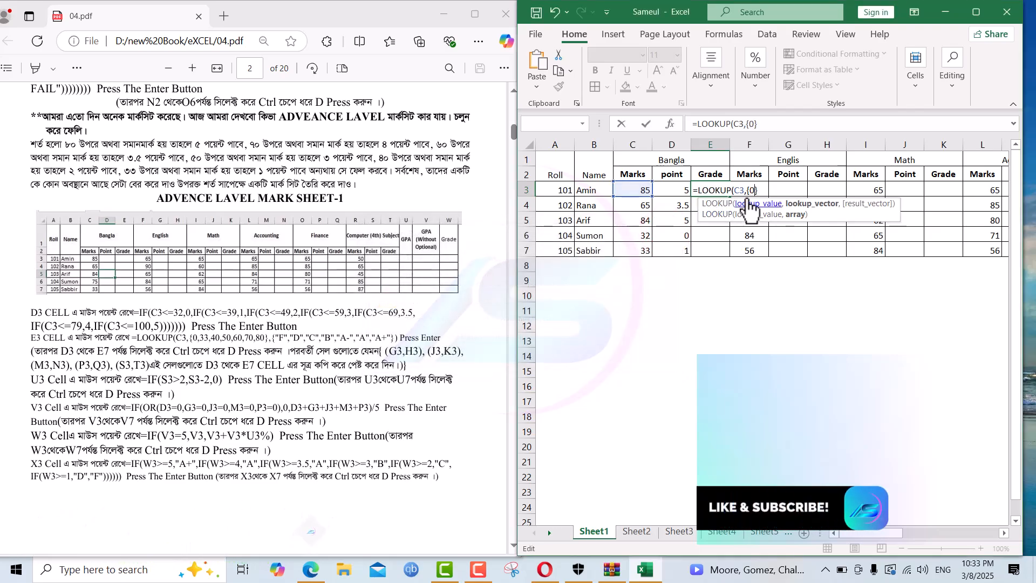
text(33,)
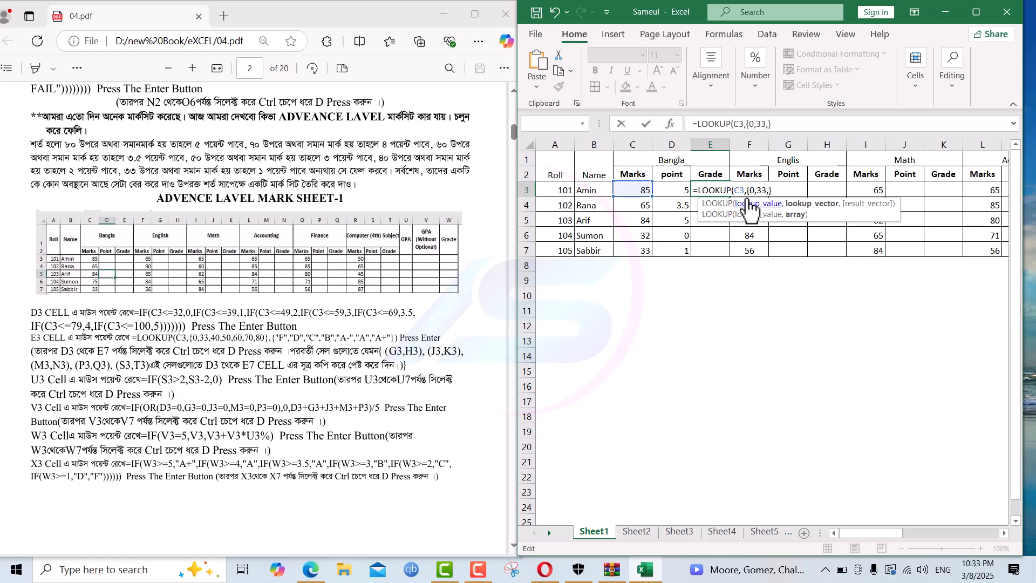
text(40,)
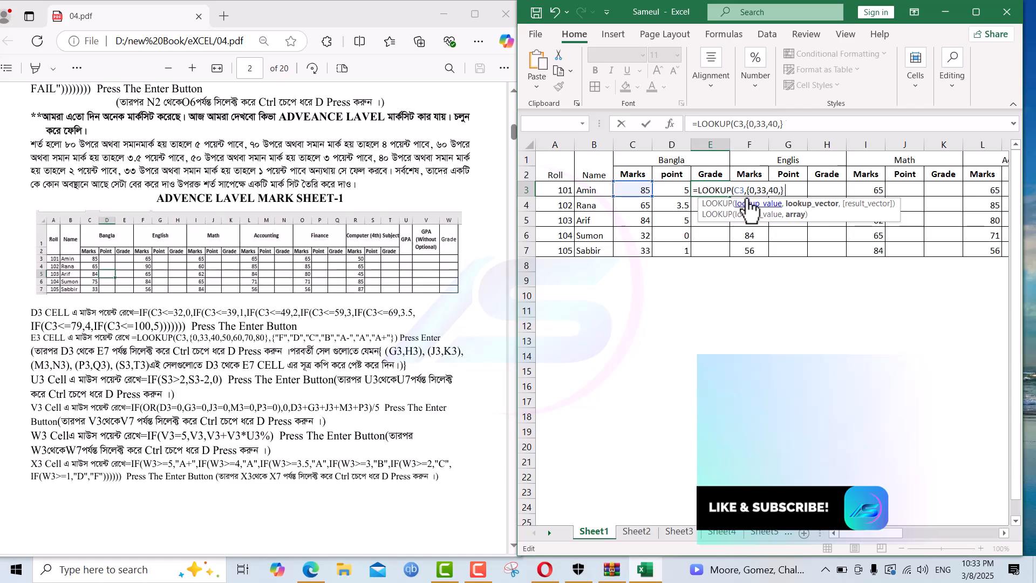
text(50,60)
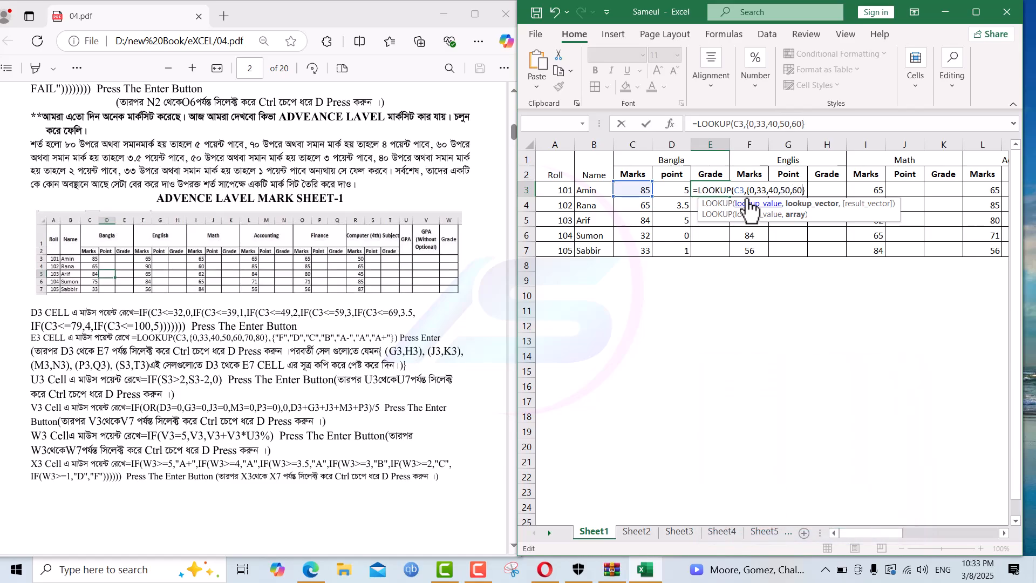
text(,70,80})
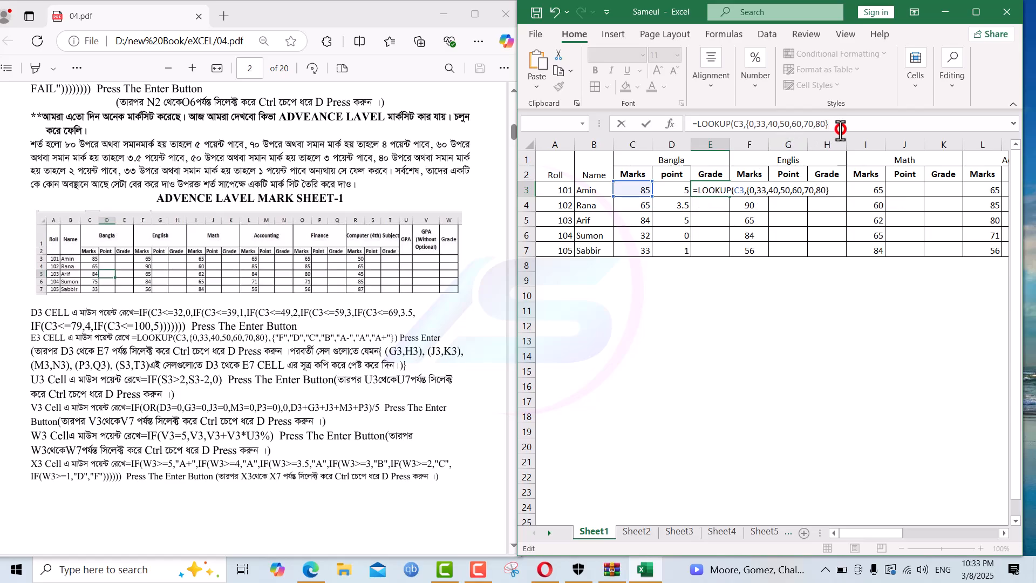
Step: Add a second braced array as the result vector, starting with the grades "F","D"
text(,)
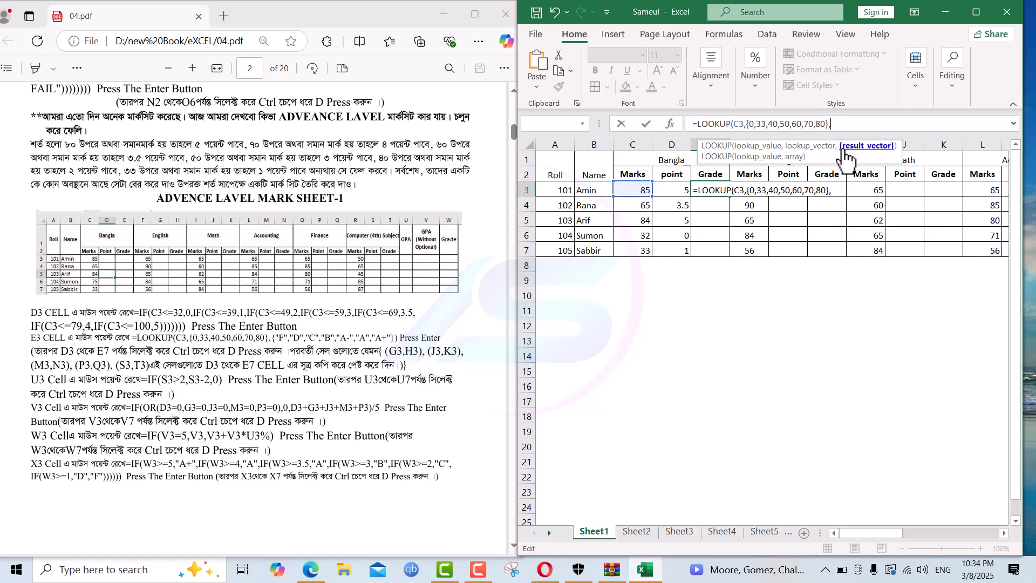
text({})
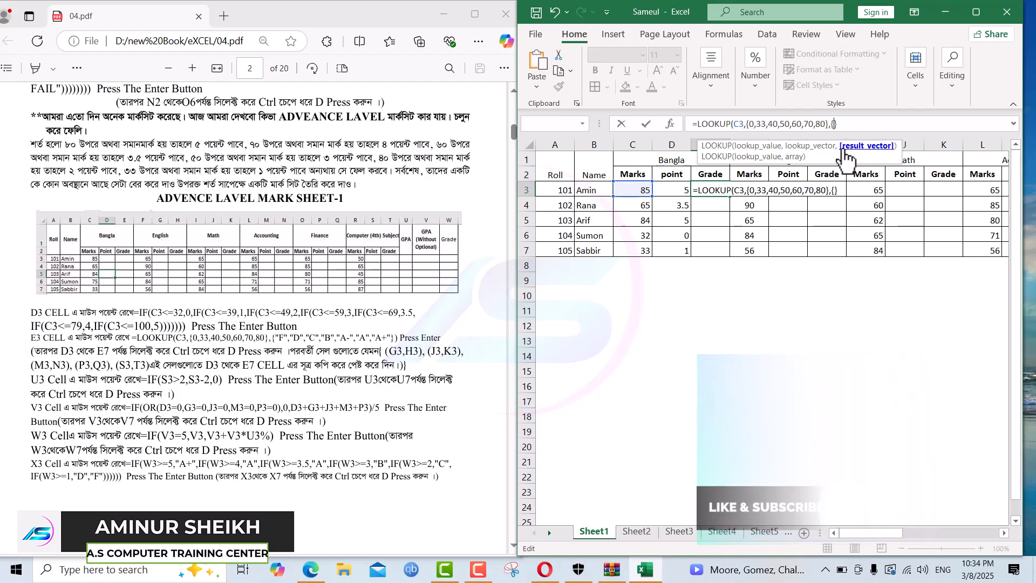
text("")
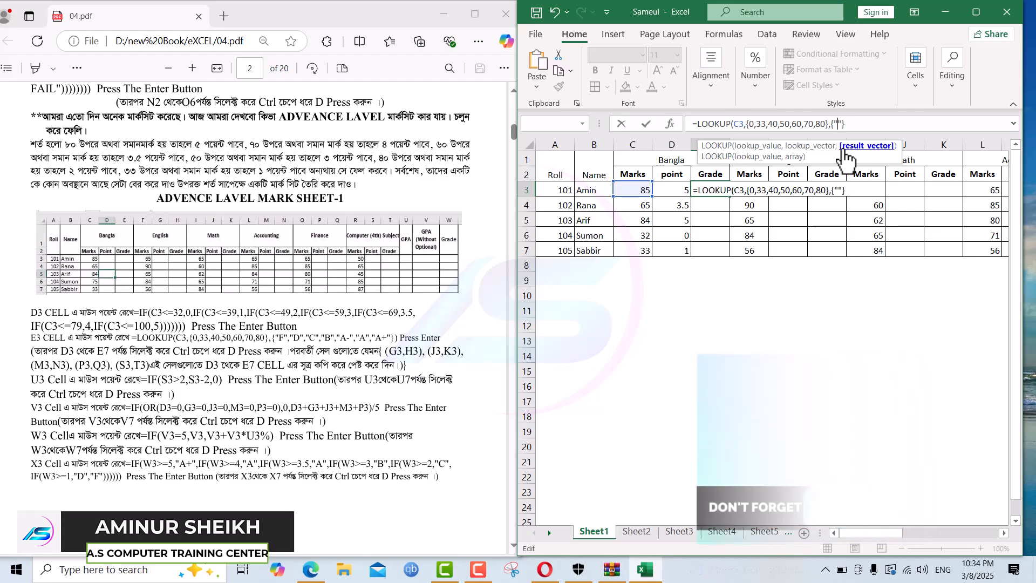
text(F)
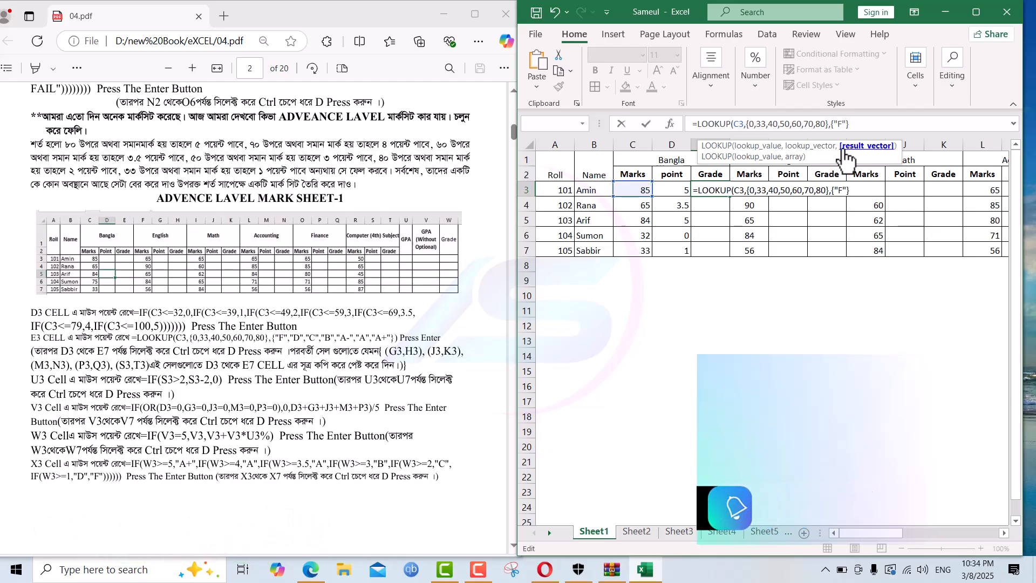
text(,"D)
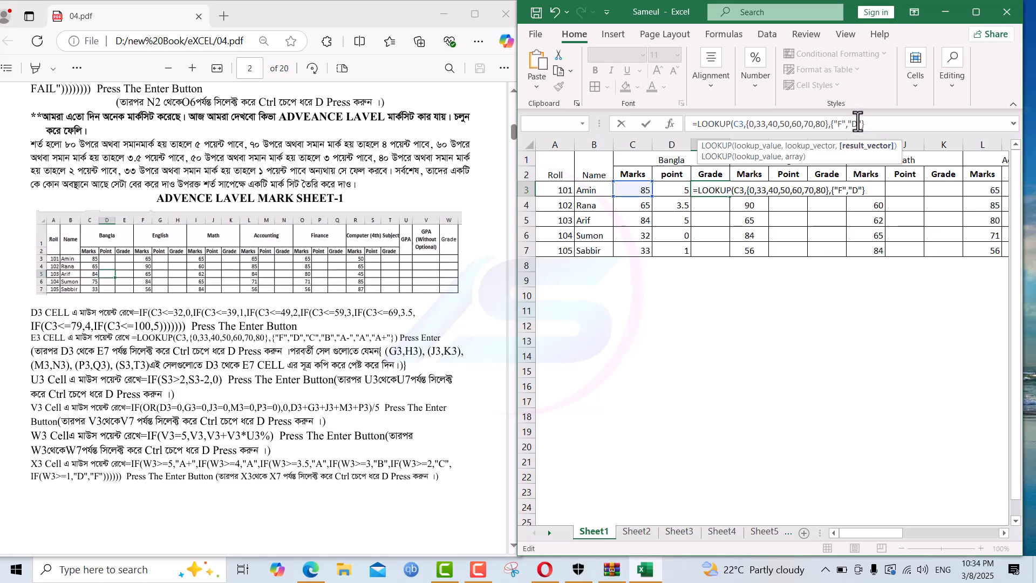
Step: Maximize the workbook window and add "C" after "D" in the formula's grade array
click(976, 12)
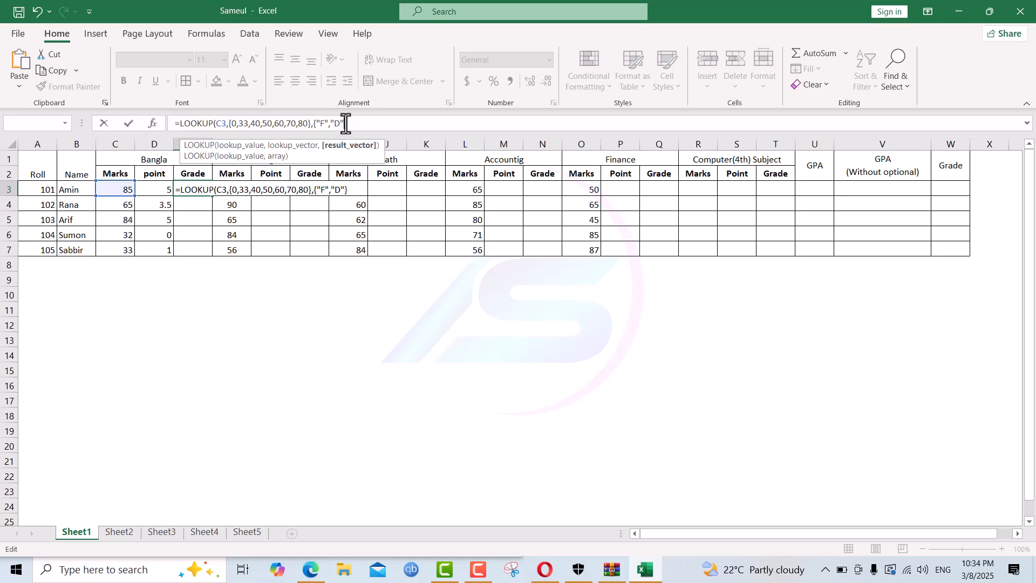
text(,)
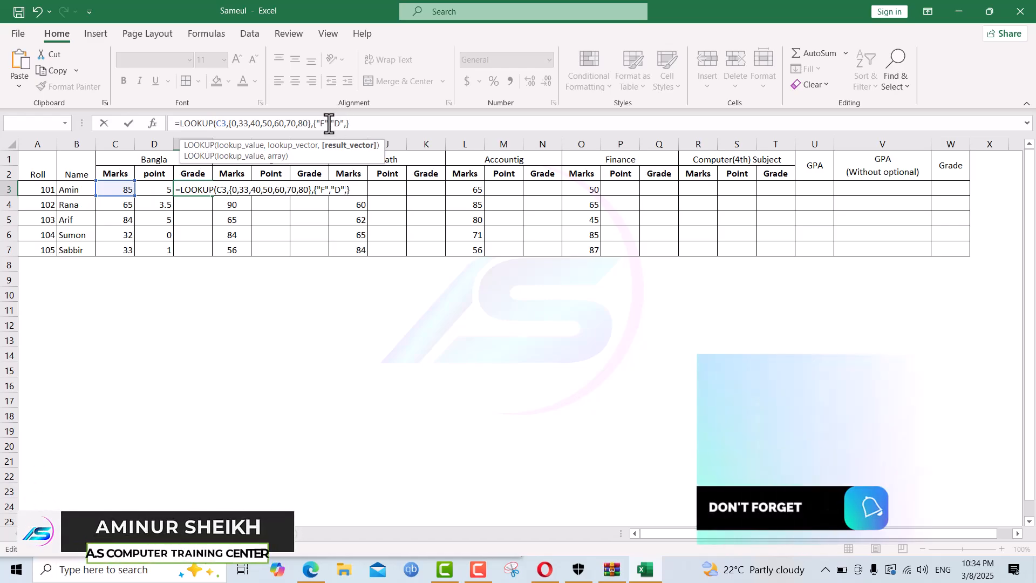
drag(329, 123, 344, 127)
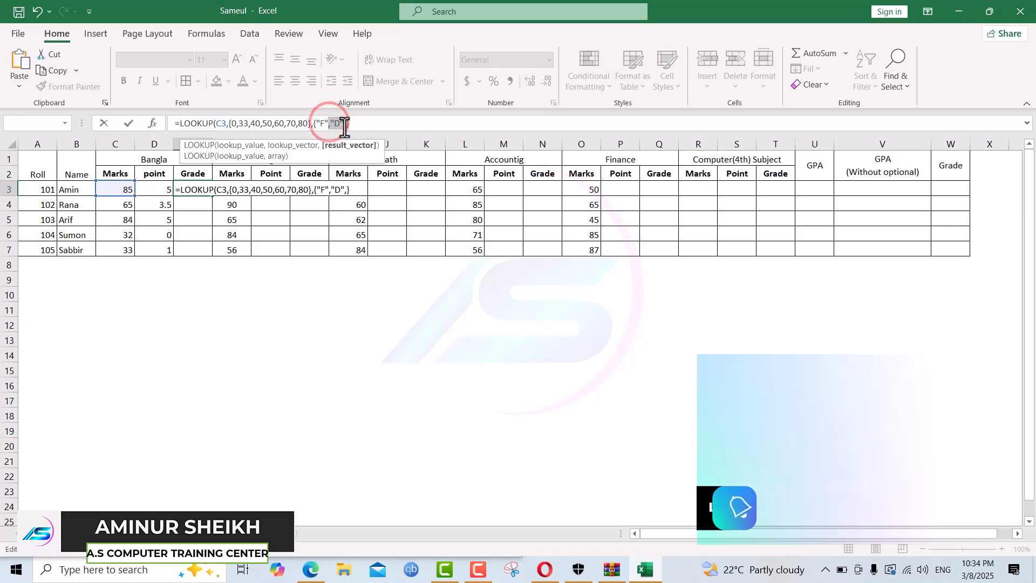
click(328, 123)
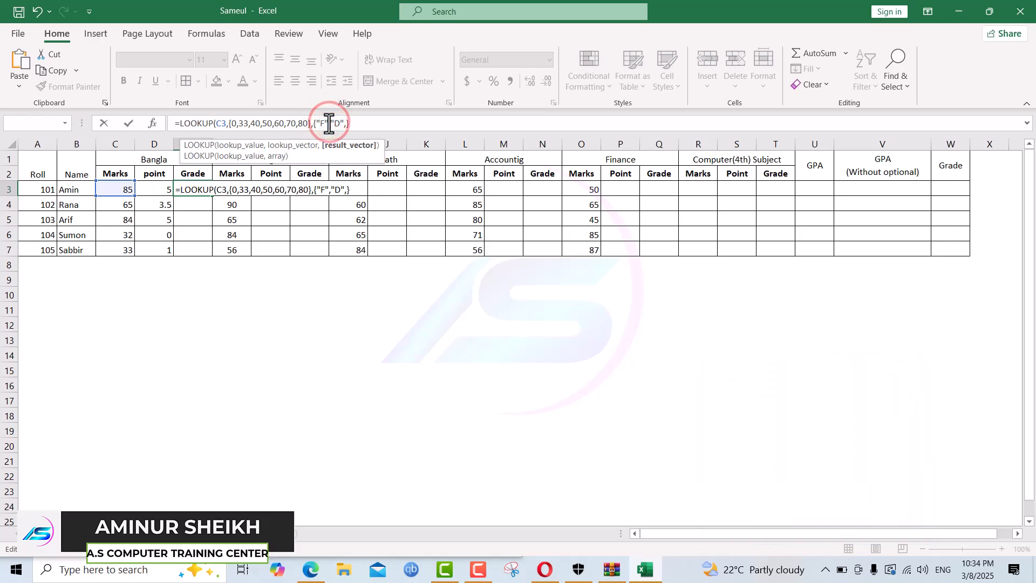
drag(332, 123, 348, 125)
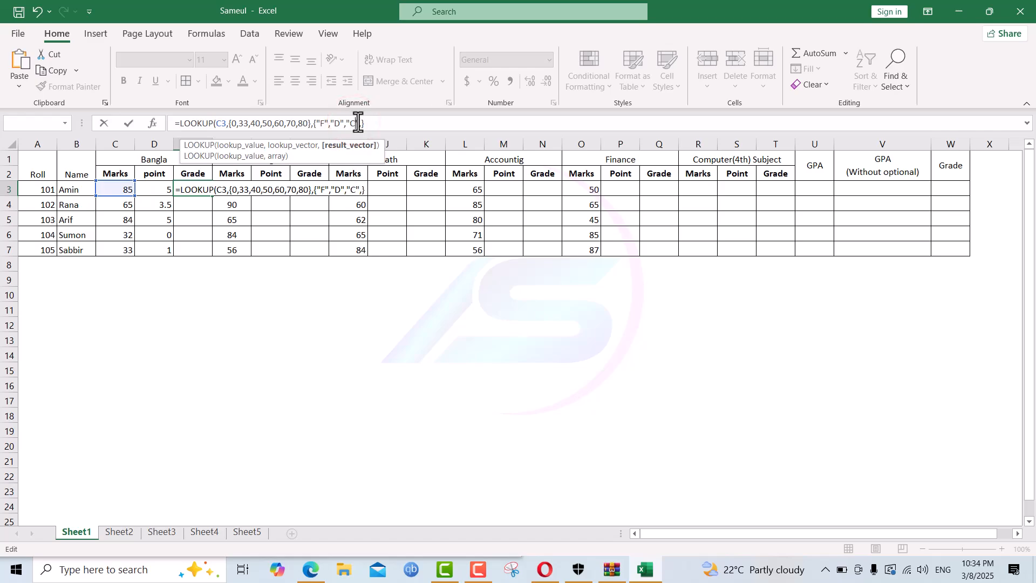
Step: Extend the grade array with "B" and "A-" by reusing the copied quoted entry and replacing its letter
click(360, 123)
text("D",)
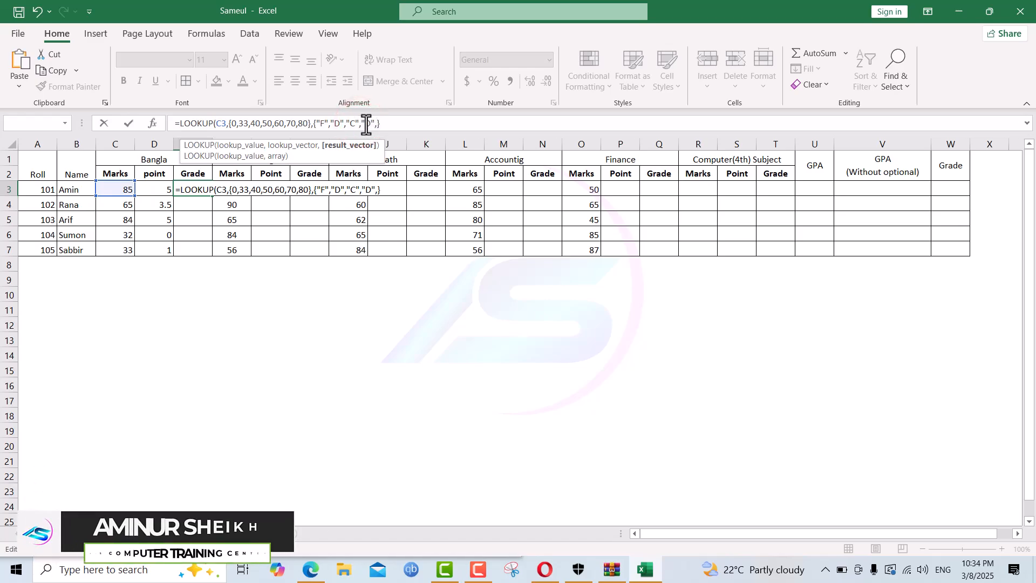
click(370, 123)
key(BackSpace)
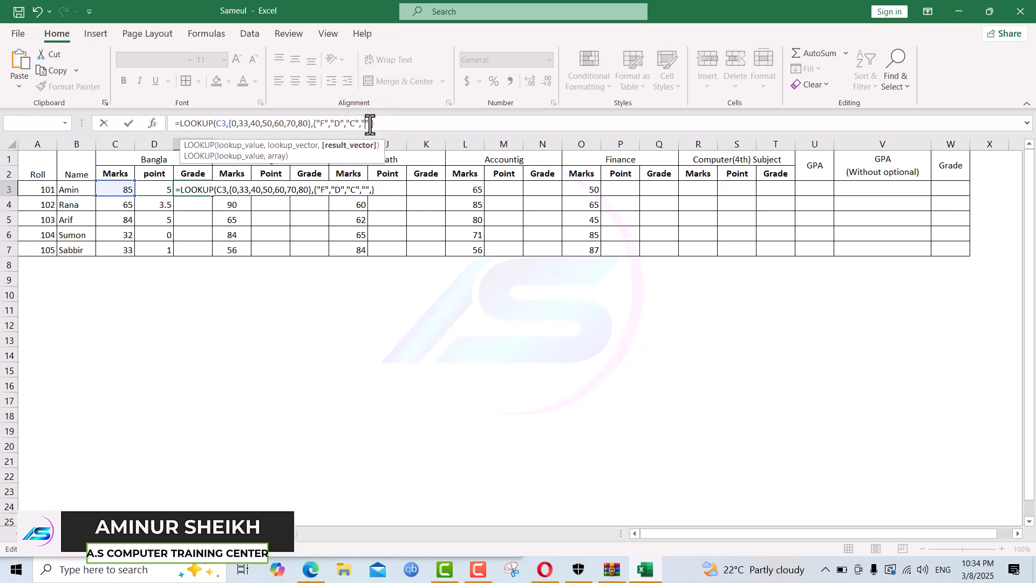
click(376, 123)
text("D",)
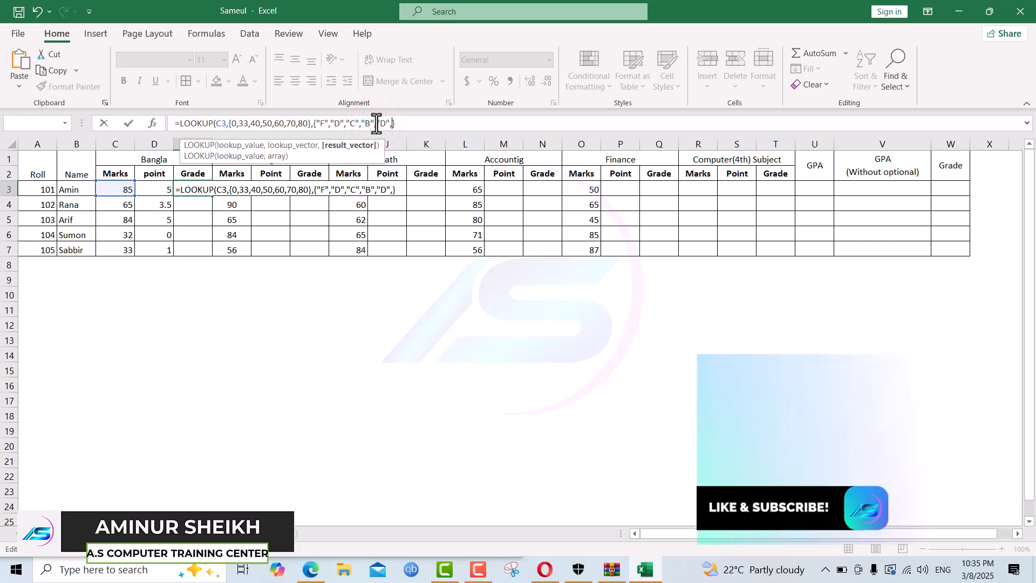
text(A-)
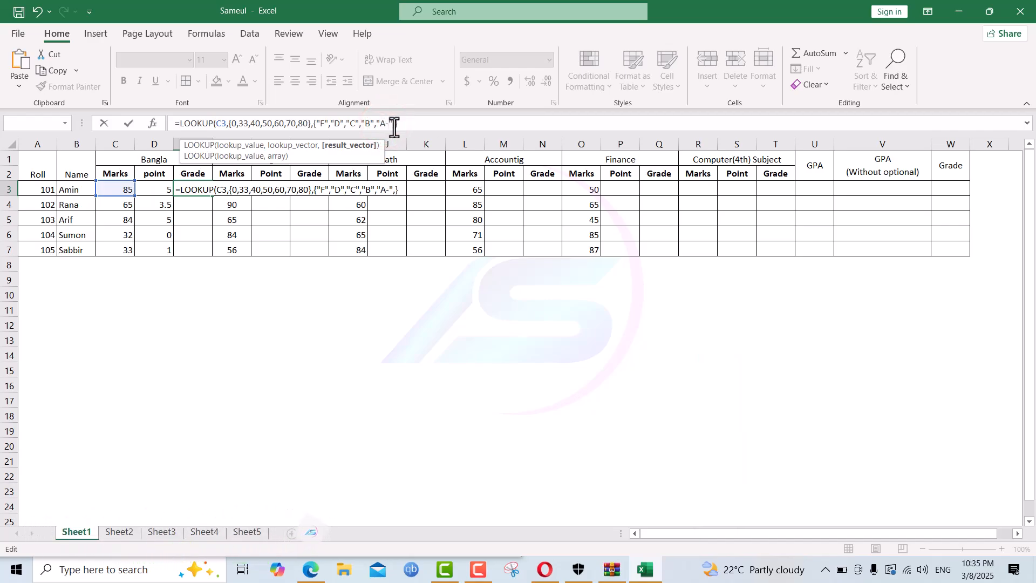
Step: Complete the grade array with "A","A+" and no trailing comma, and commit the E3 formula with the workbook restored beside the PDF
click(394, 124)
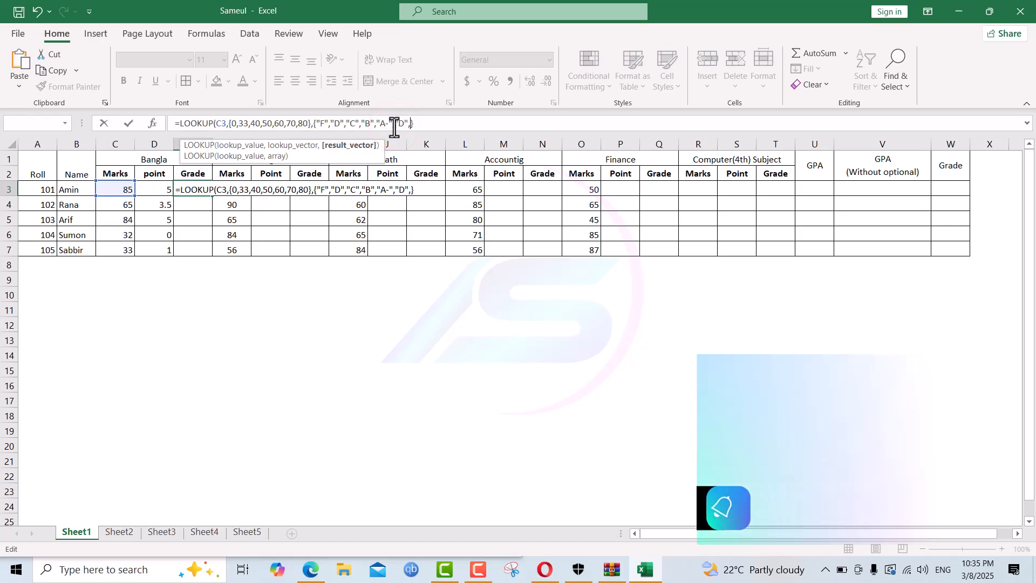
text("D",)
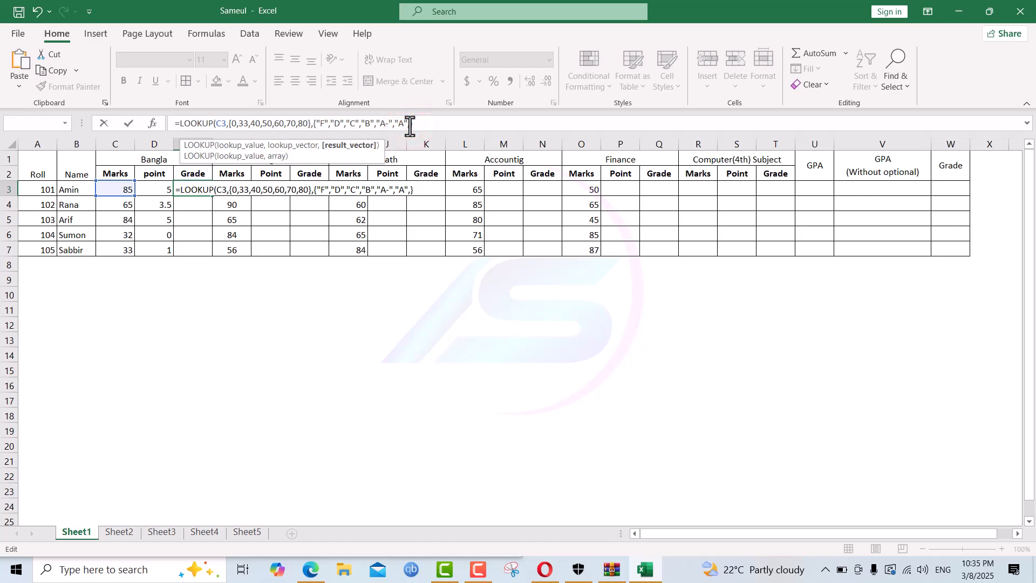
key(BackSpace)
key(Return)
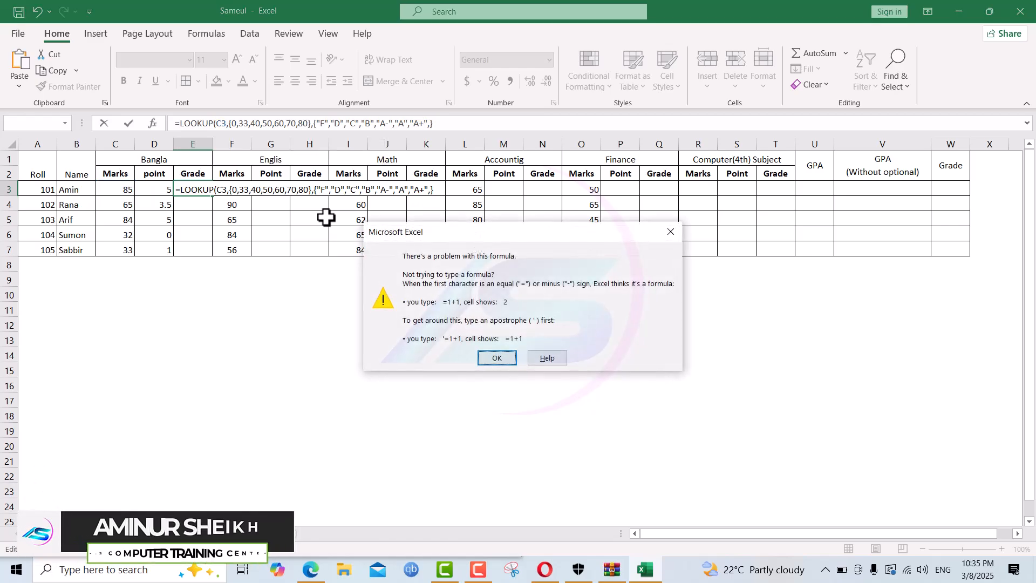
key(Return)
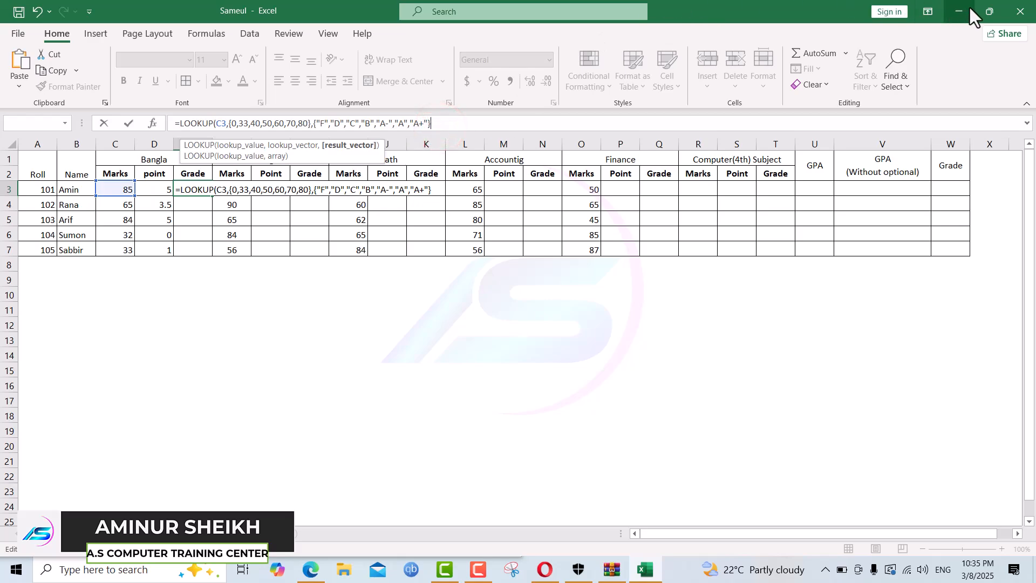
click(981, 13)
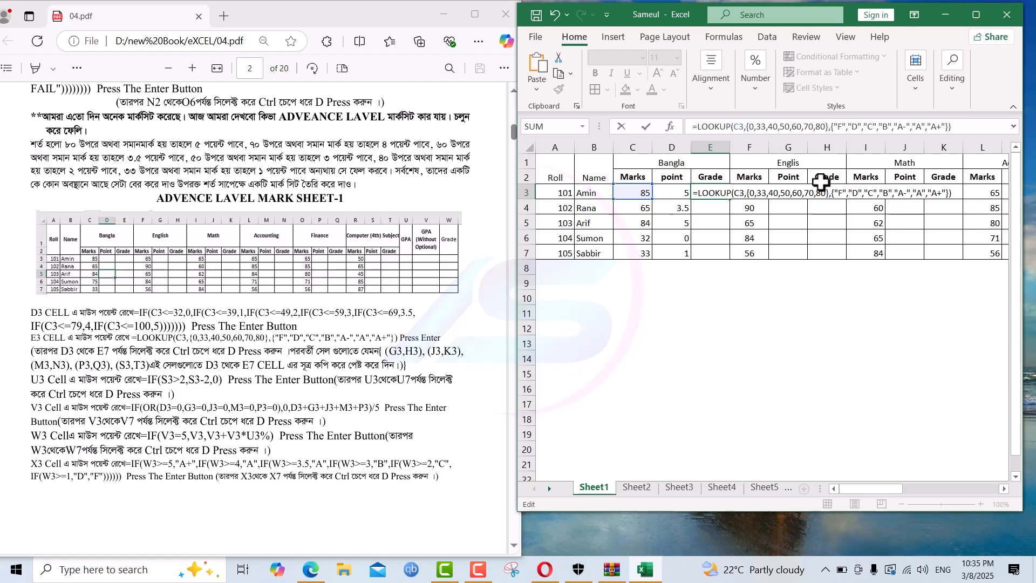
key(Return)
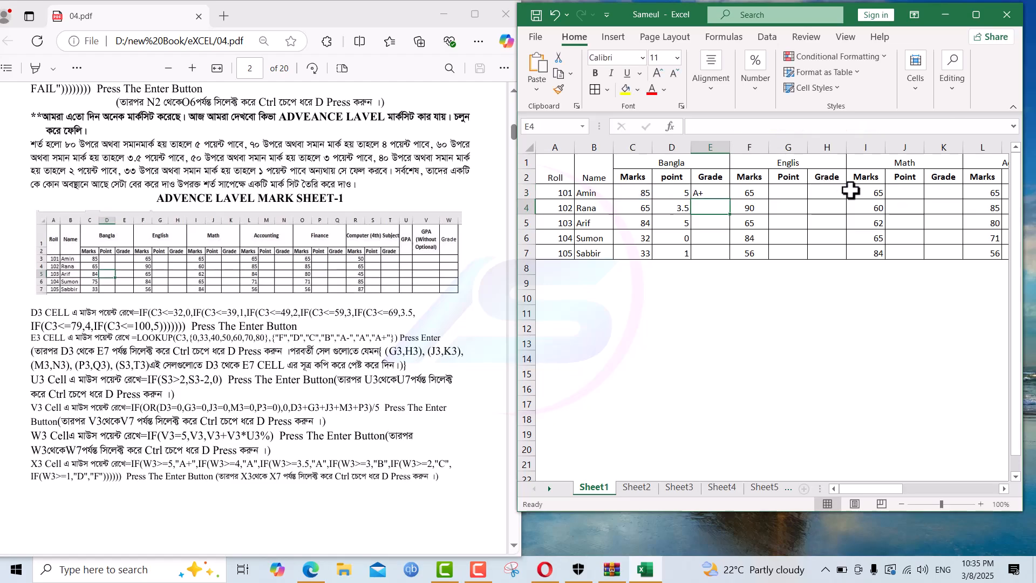
Step: Fill the LOOKUP grade formula from E3 down to E7 and maximize the workbook window
click(713, 194)
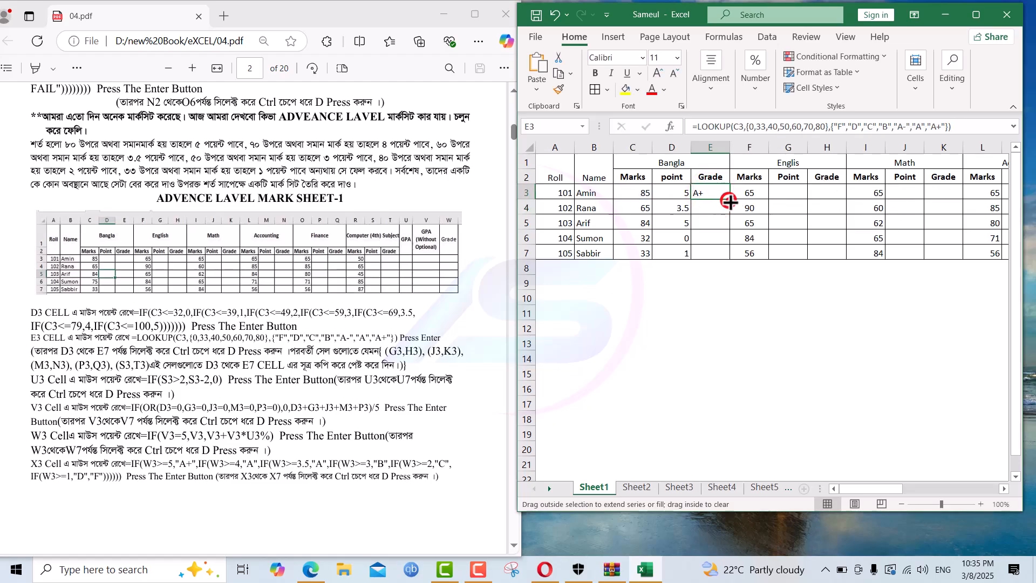
double_click(729, 199)
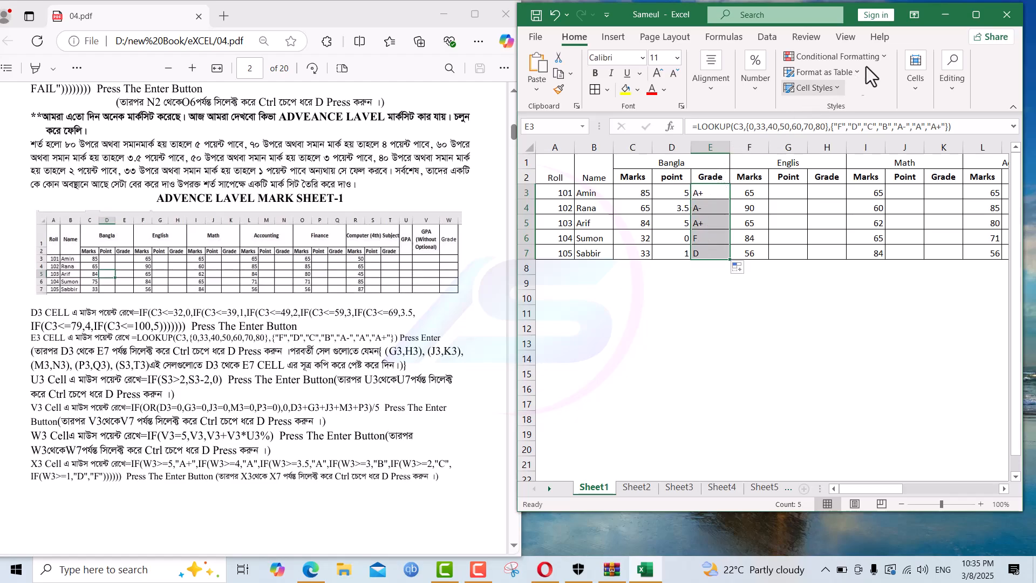
click(975, 16)
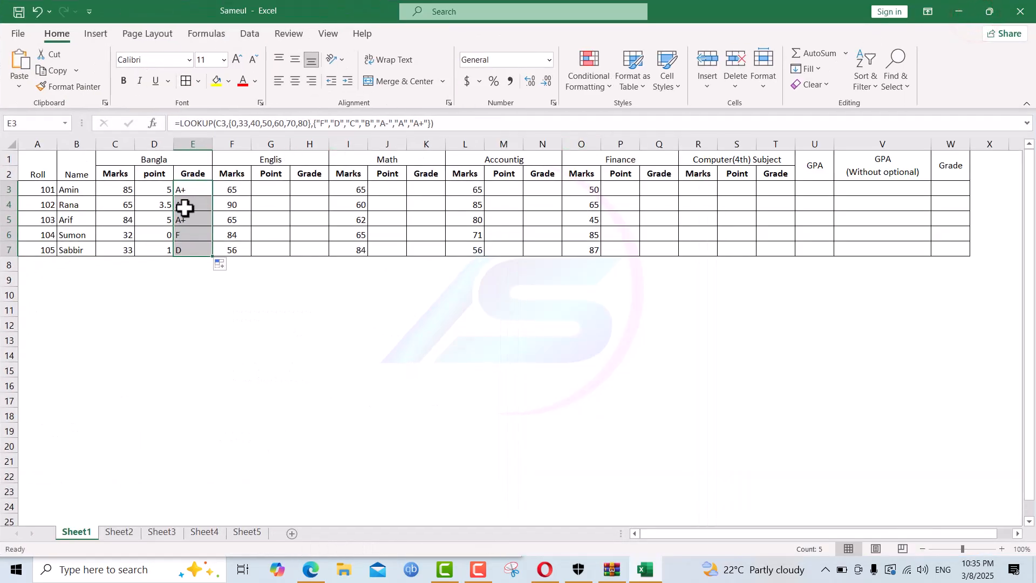
Step: Check the PDF's copying instructions, and copy the Bangla point and grade formulas in D3:E7 to the Englis columns starting at G3
mouse_move(469, 576)
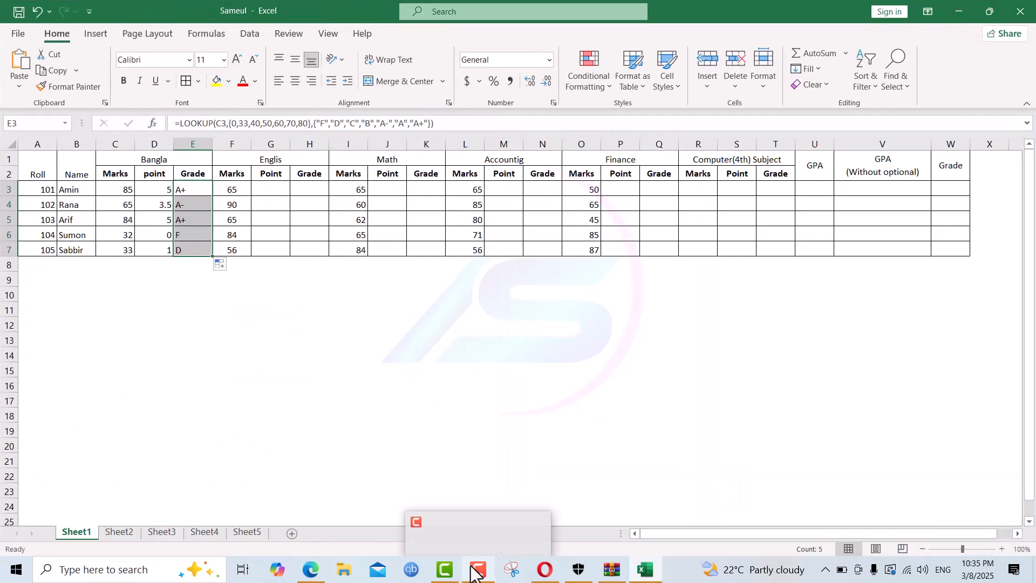
click(984, 21)
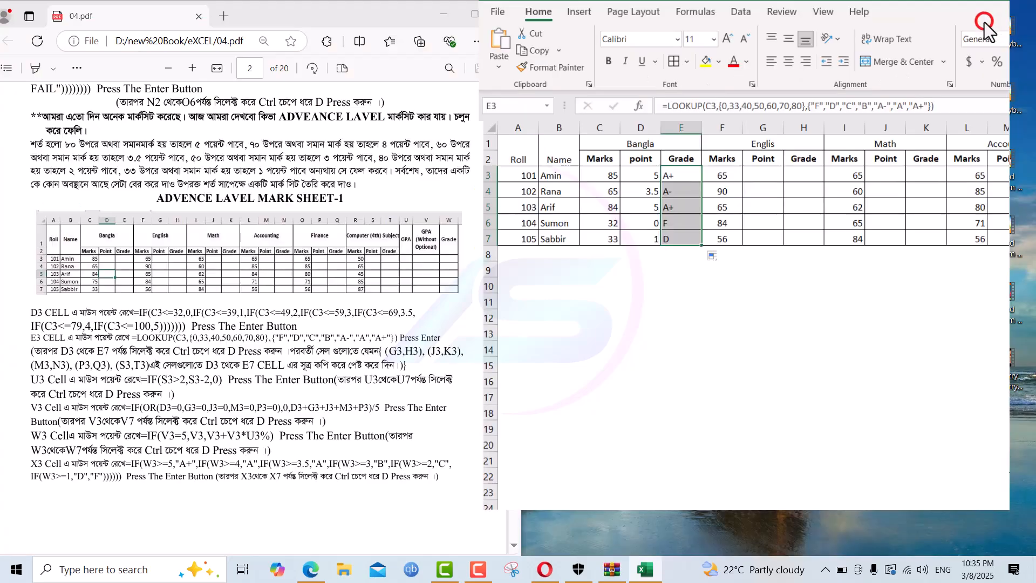
scroll(177, 387, down, 1)
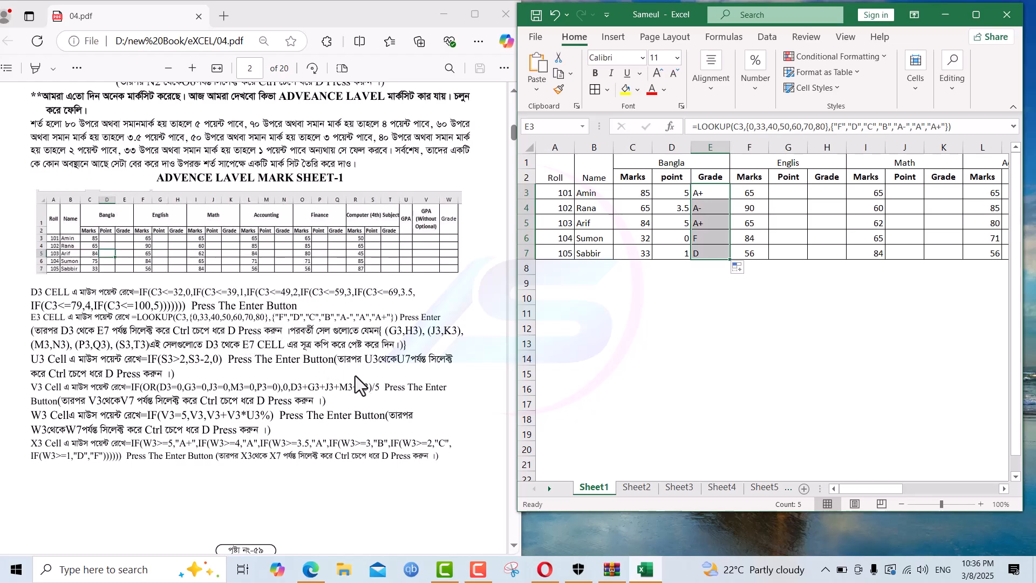
click(986, 15)
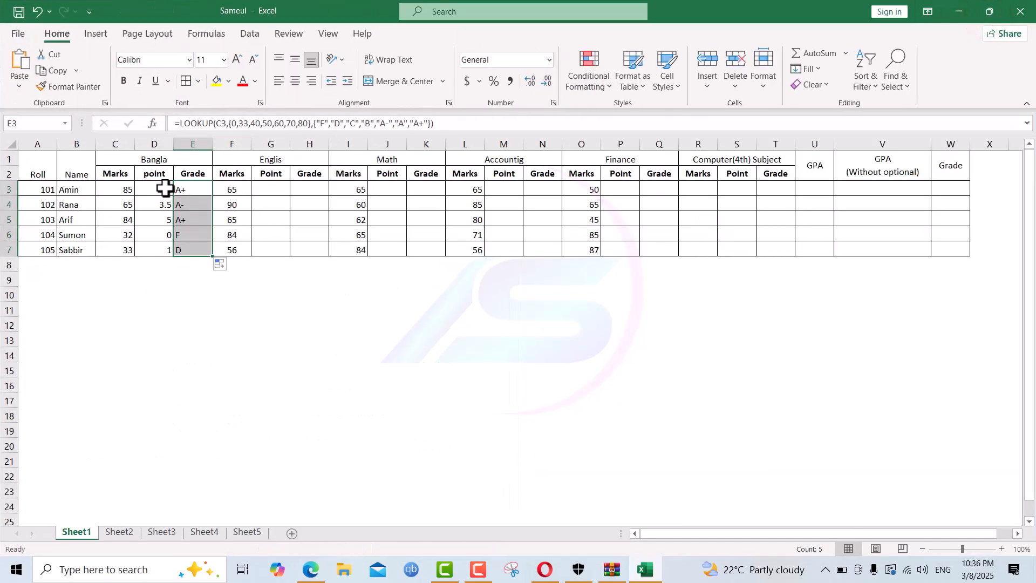
drag(148, 188, 230, 247)
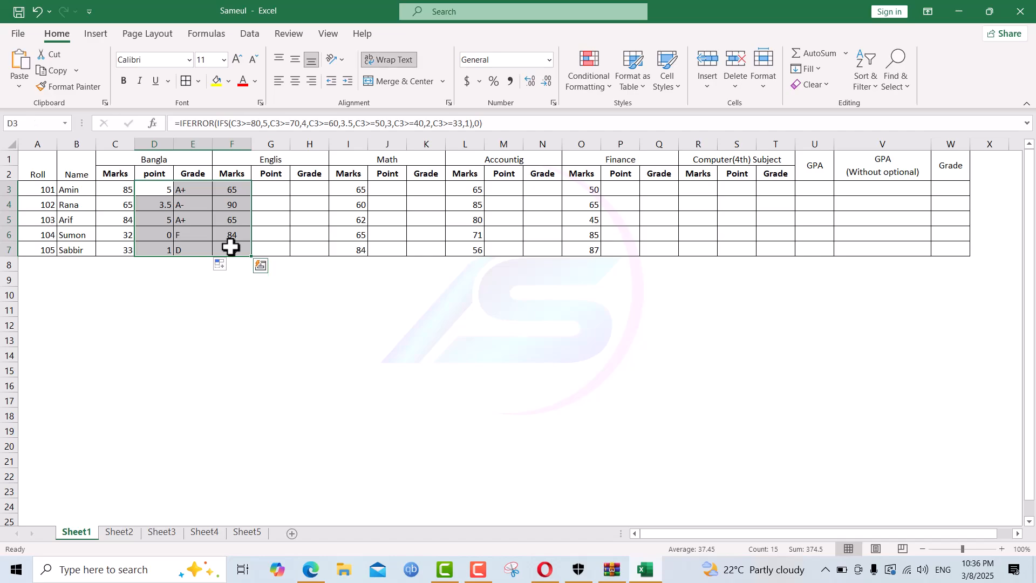
click(156, 189)
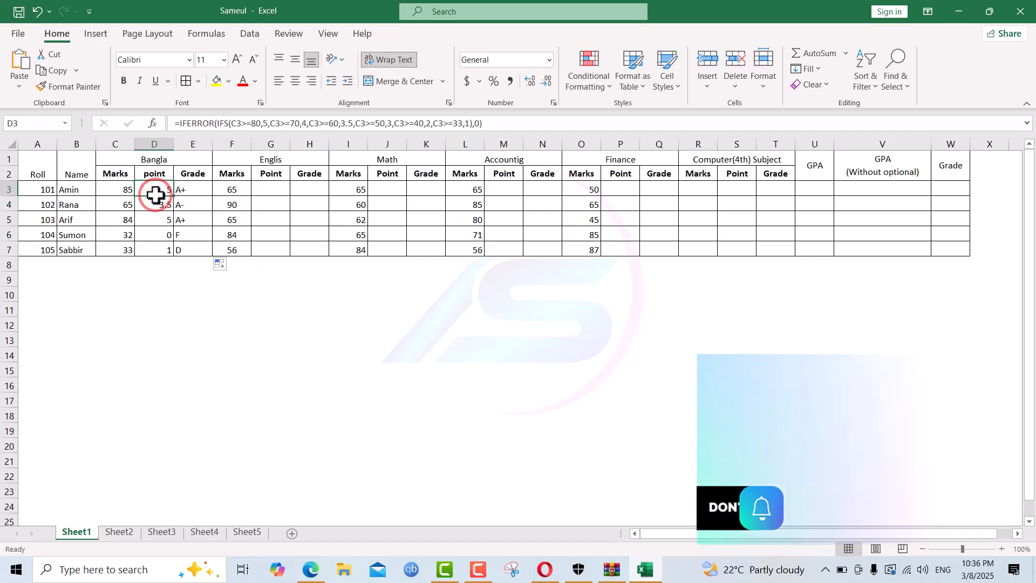
drag(156, 187, 193, 244)
key(ctrl+c)
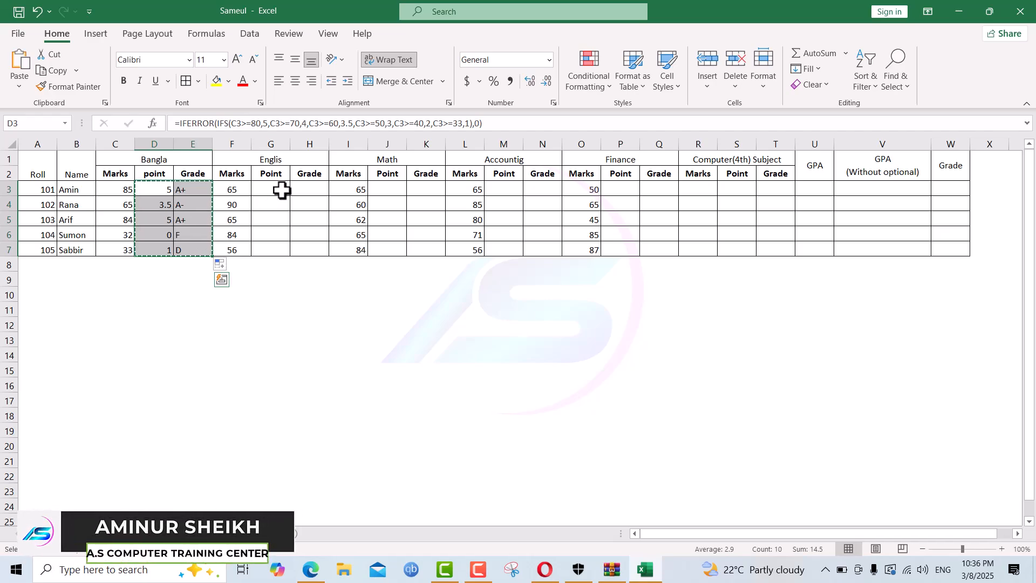
click(282, 190)
key(ctrl+v)
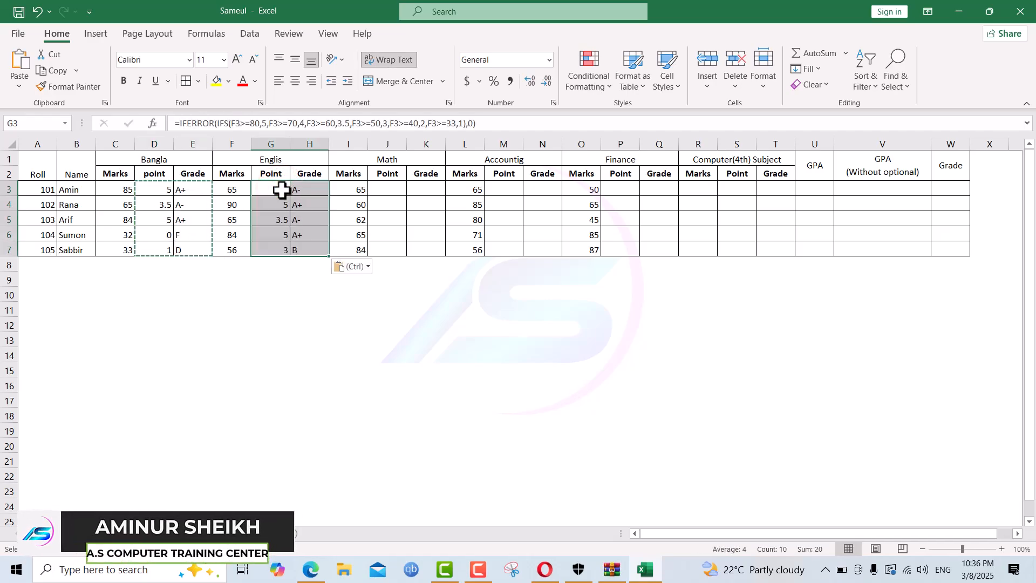
Step: Paste the copied point and grade formulas into the Math, Accountig and Finance columns at J3, M3 and P3
click(375, 188)
key(ctrl+v)
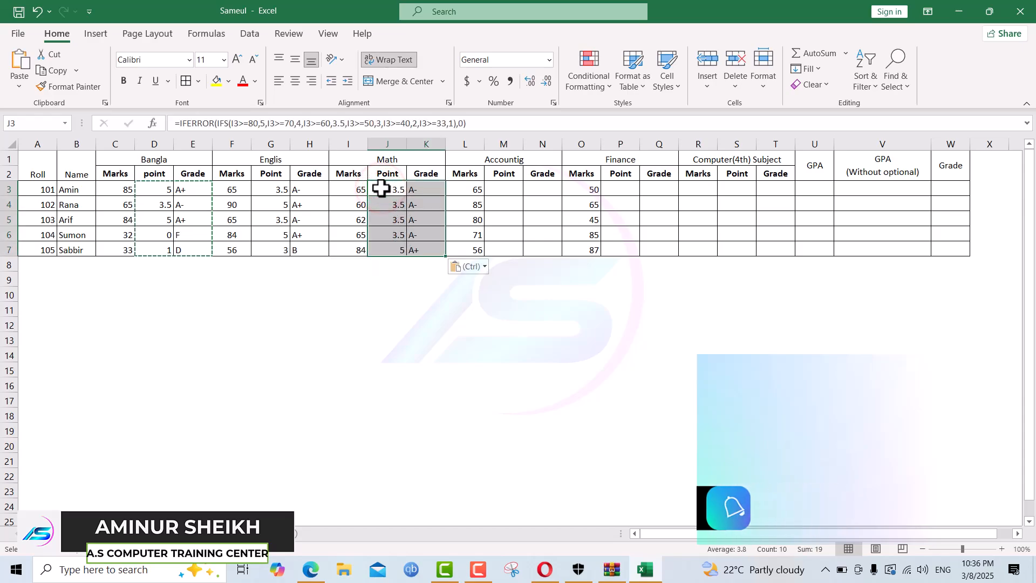
click(508, 189)
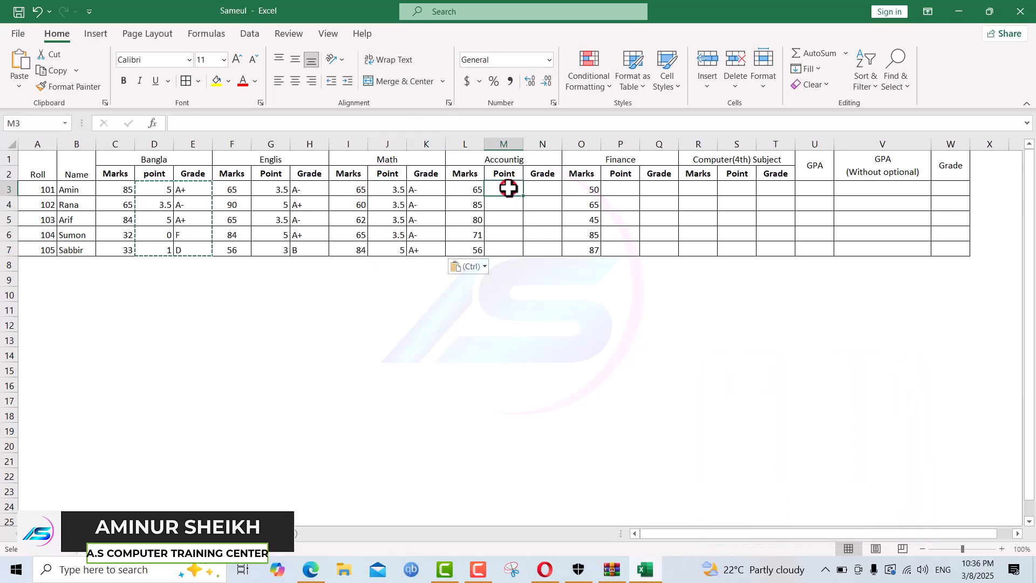
key(ctrl+v)
click(612, 191)
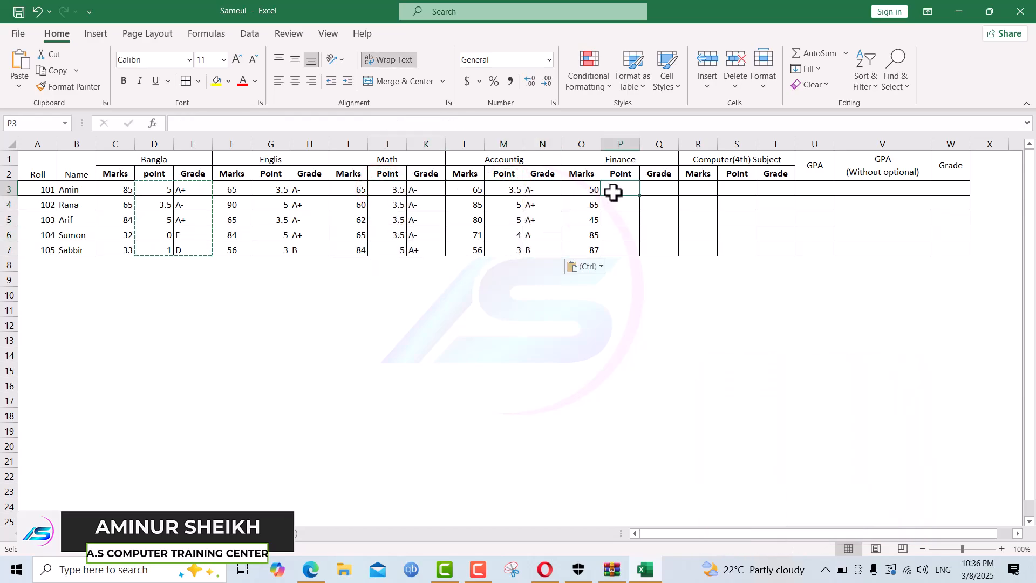
key(ctrl+v)
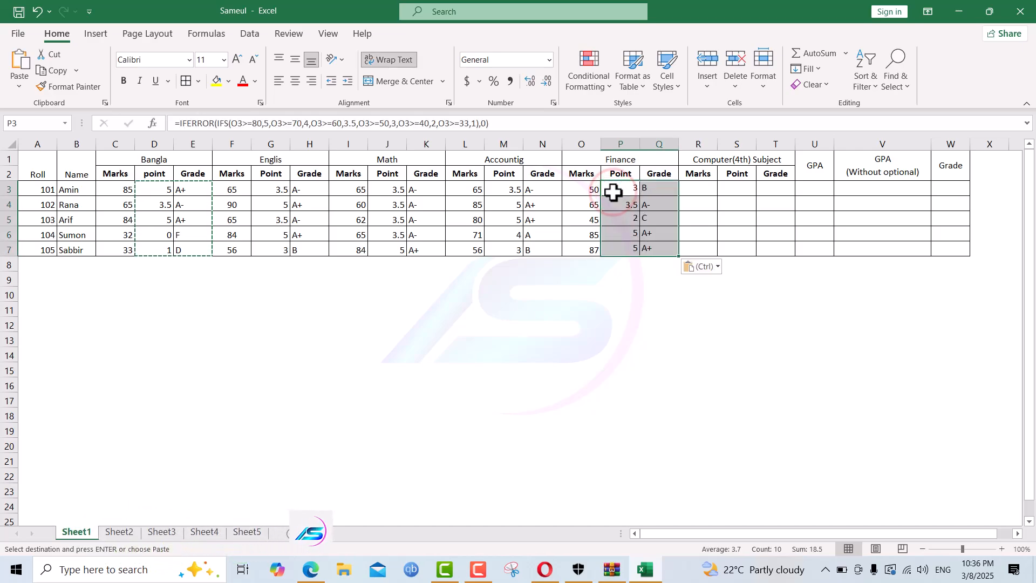
click(692, 184)
key(ctrl+v)
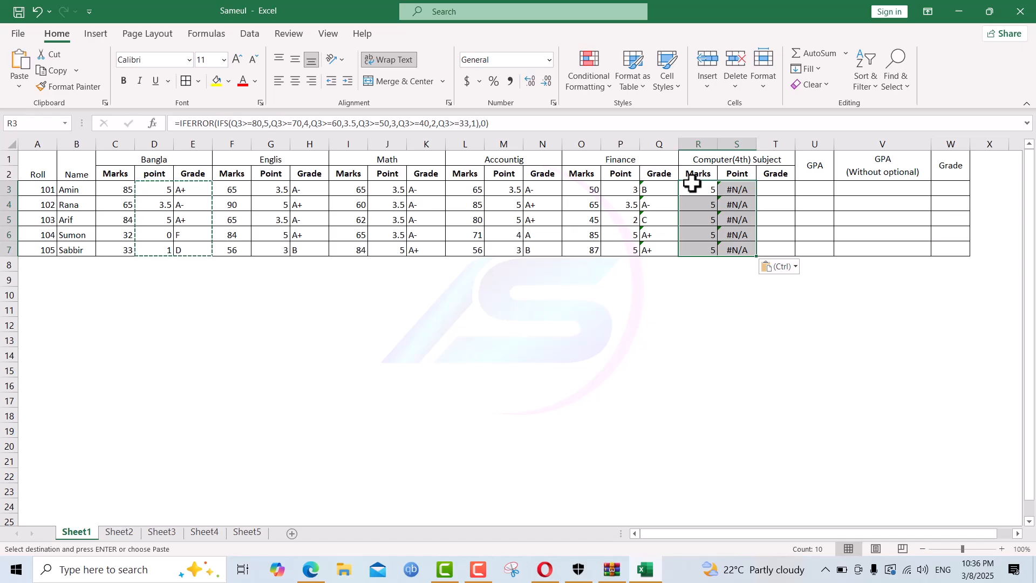
key(ctrl+z)
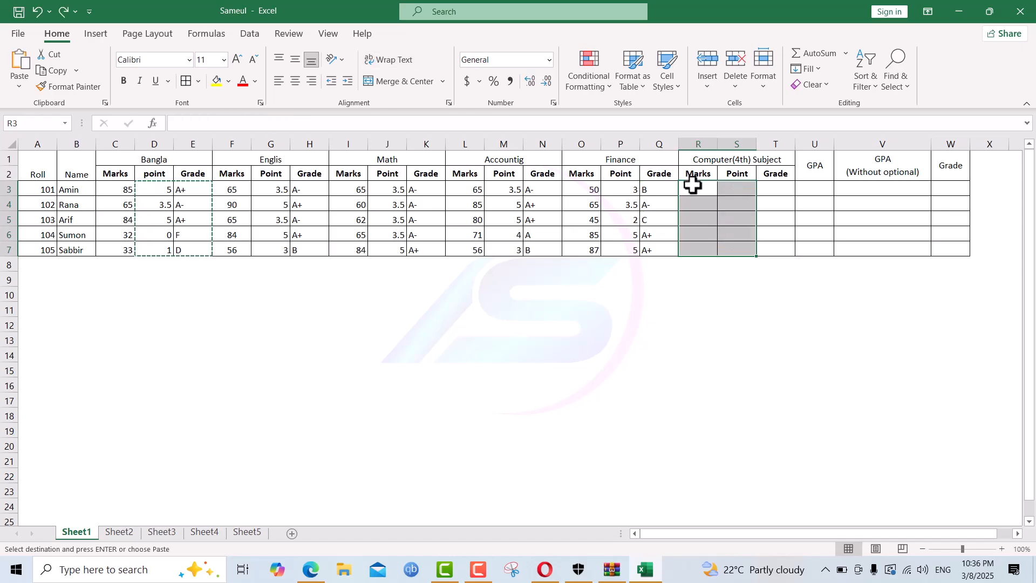
Step: Enter the Computer(4th) Subject marks 50, 65, 45, 85 and 87 in R3 through R7
click(692, 185)
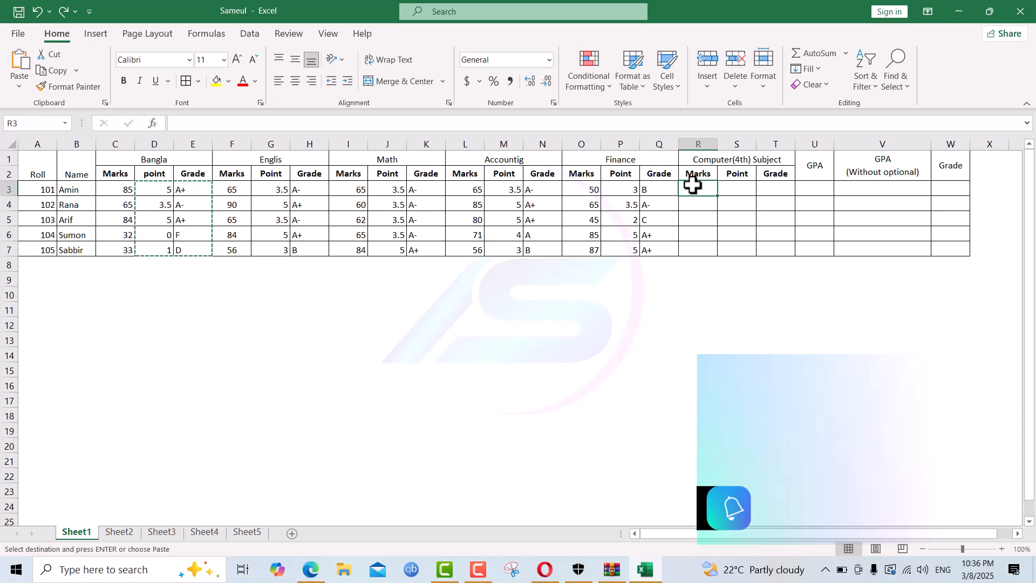
text(650)
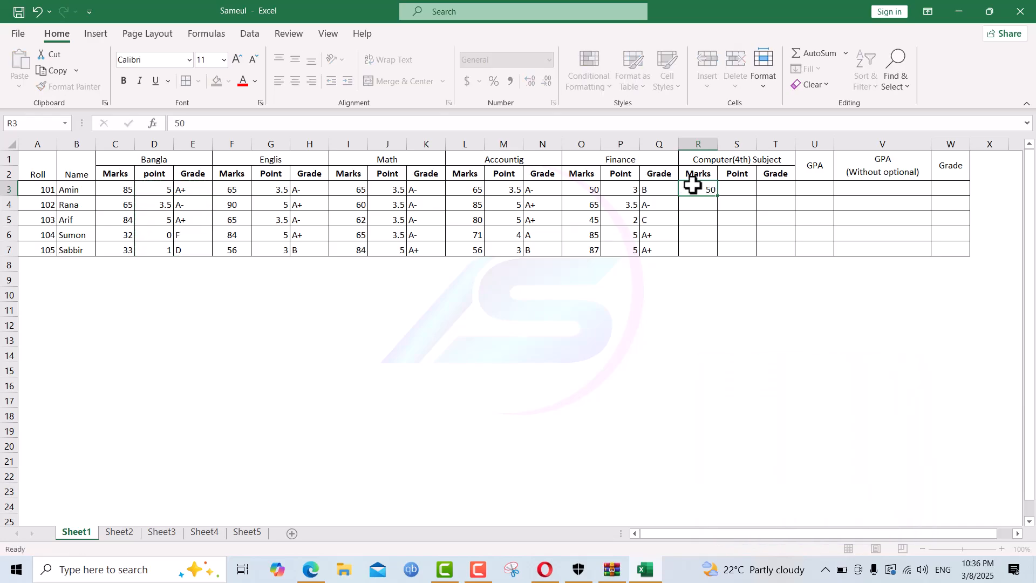
key(Return)
text(65)
key(Return)
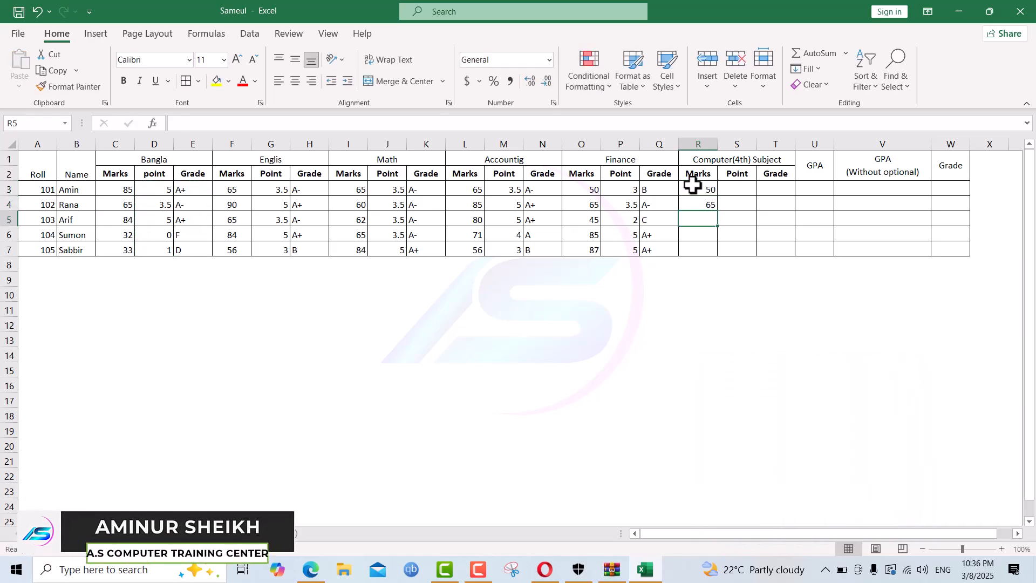
text(45)
key(Return)
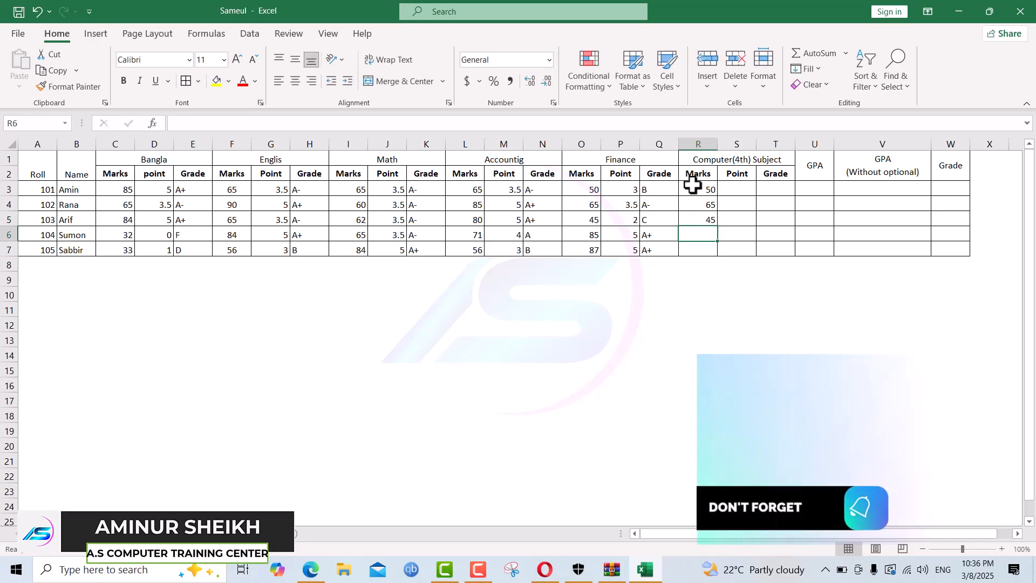
text(85)
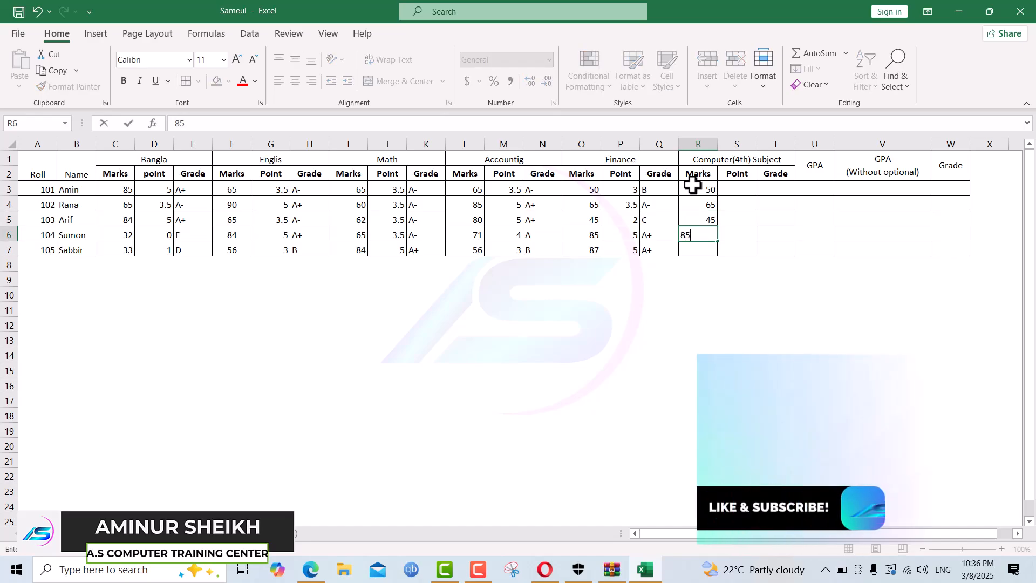
key(Return)
text(87)
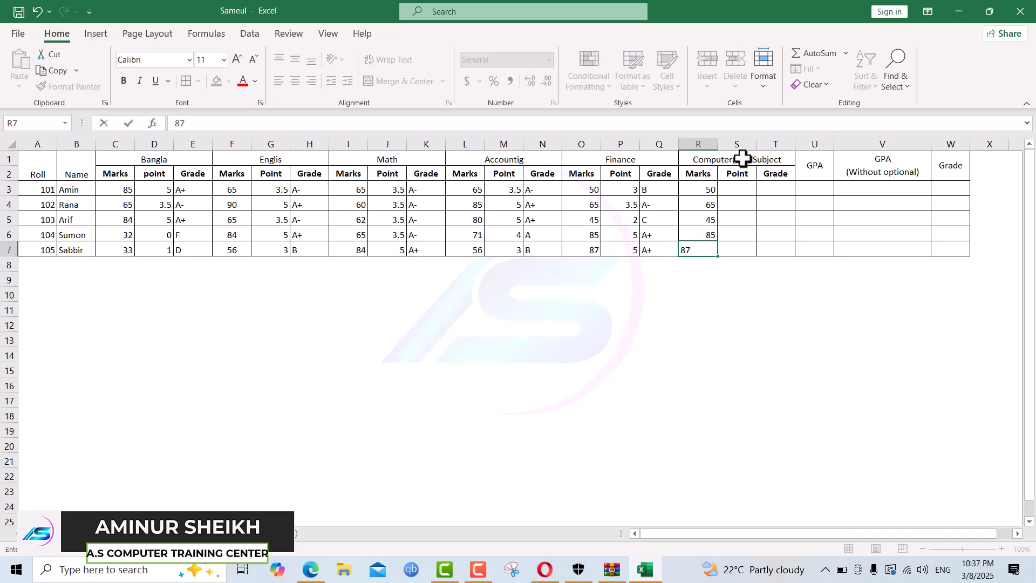
click(739, 185)
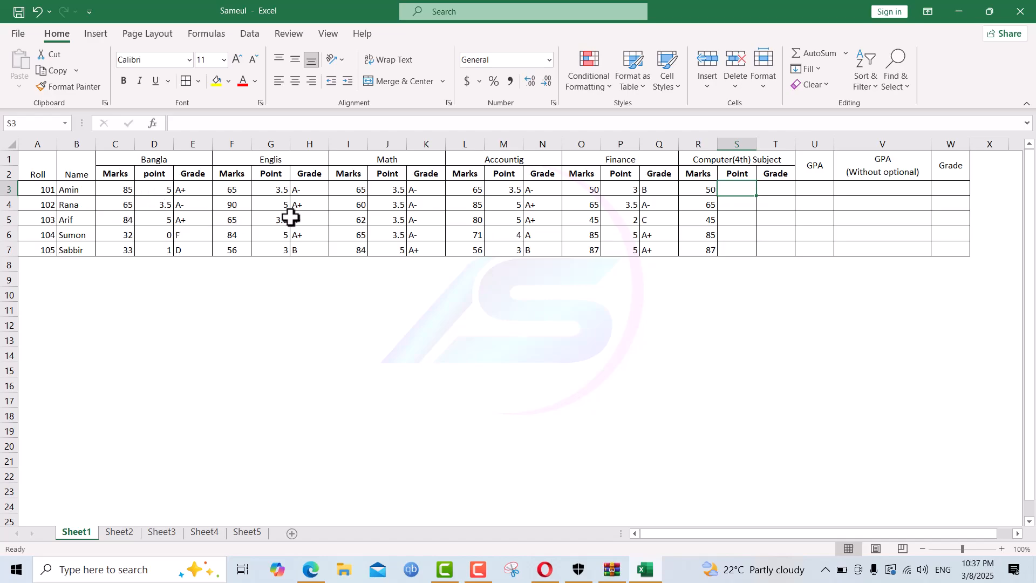
Step: Copy the Finance point and grade formulas in P3:Q7 to the Computer(4th) Subject columns starting at S3
drag(619, 189, 652, 252)
key(ctrl+c)
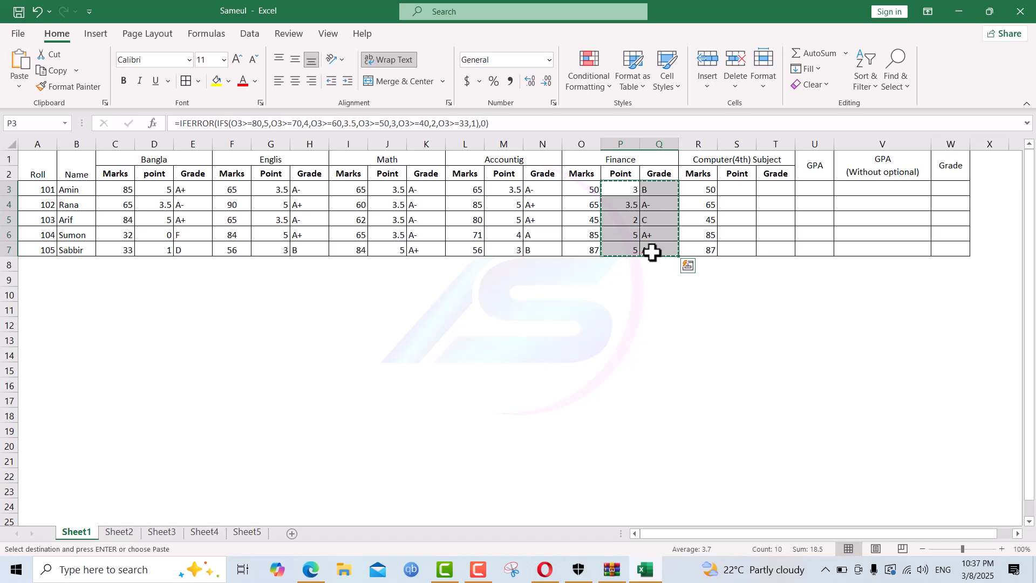
click(734, 189)
key(ctrl+v)
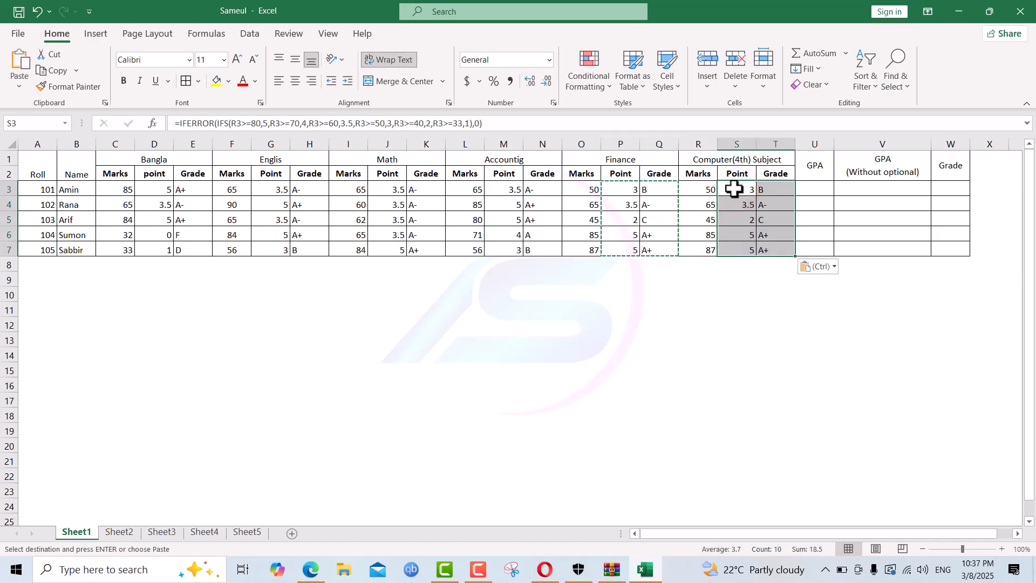
key(Escape)
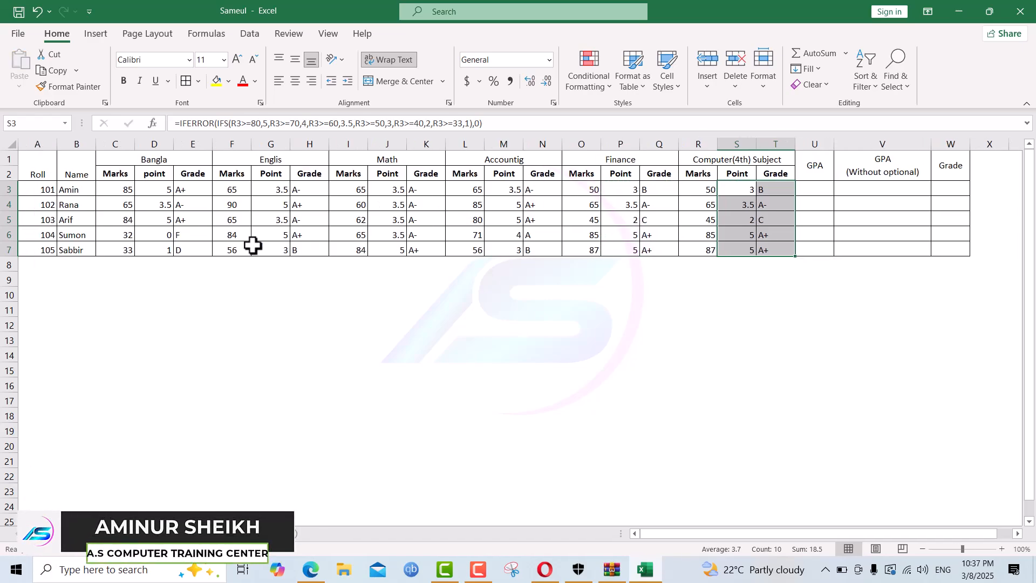
Step: Center the marks, points and grades in C3:T7 both horizontally and vertically
drag(115, 190, 775, 248)
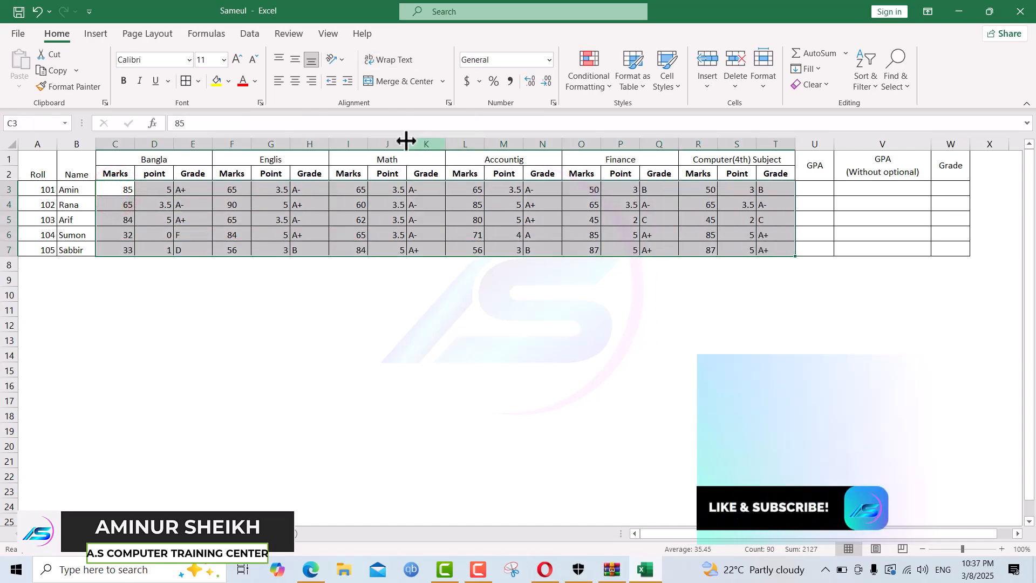
click(295, 81)
click(295, 59)
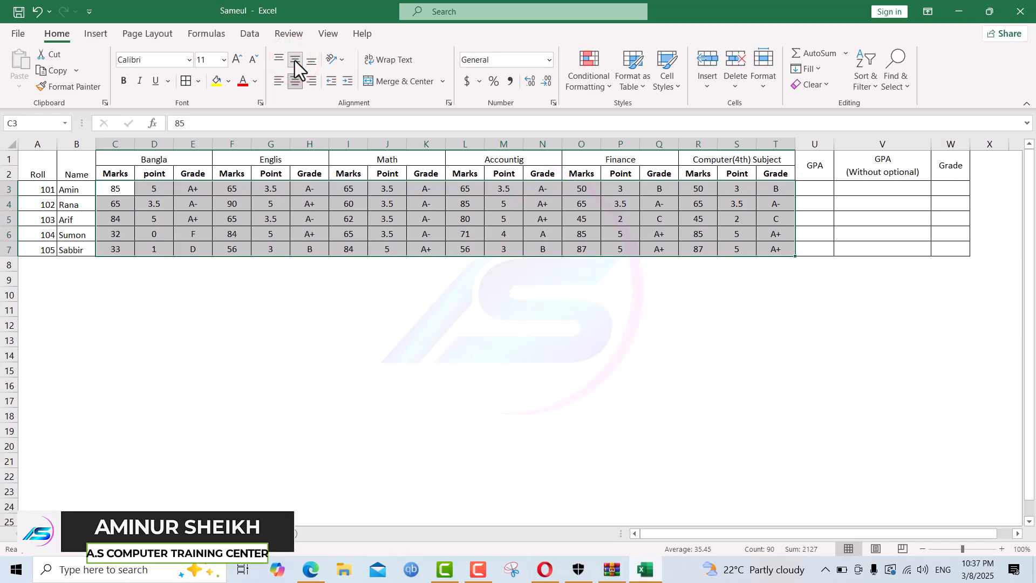
Step: Unmerge the GPA header cell in U1:U2
click(808, 194)
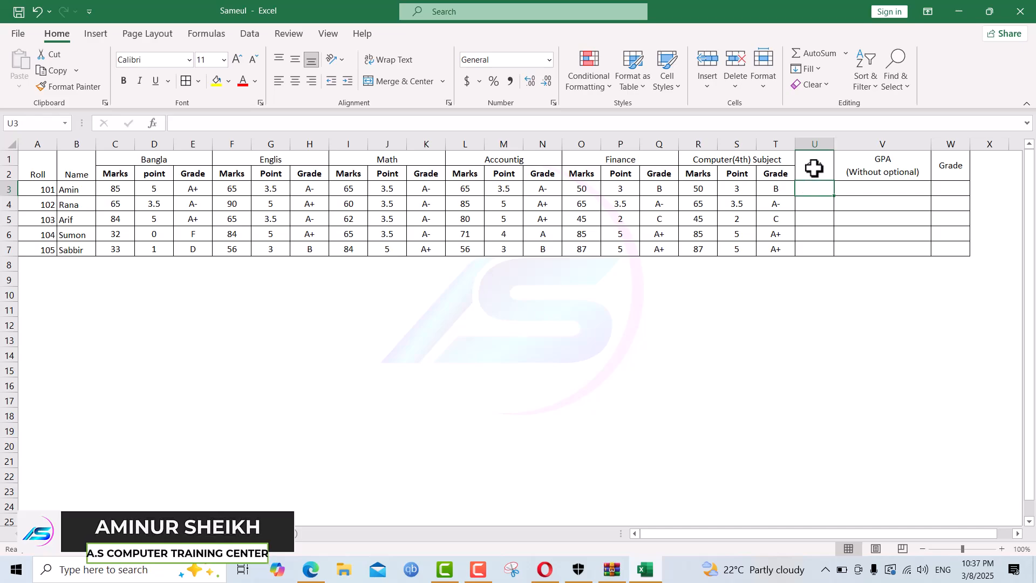
click(785, 157)
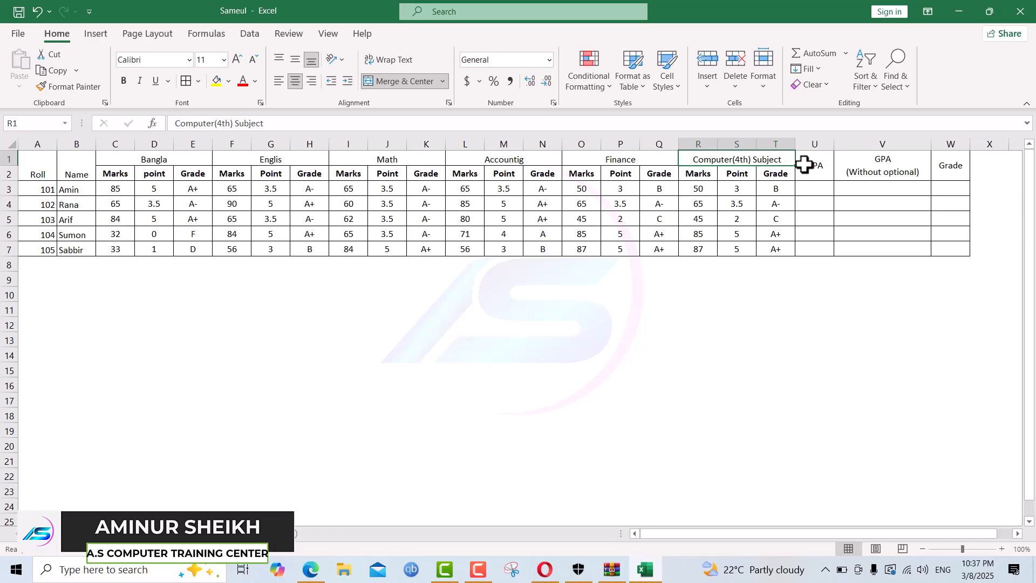
click(803, 164)
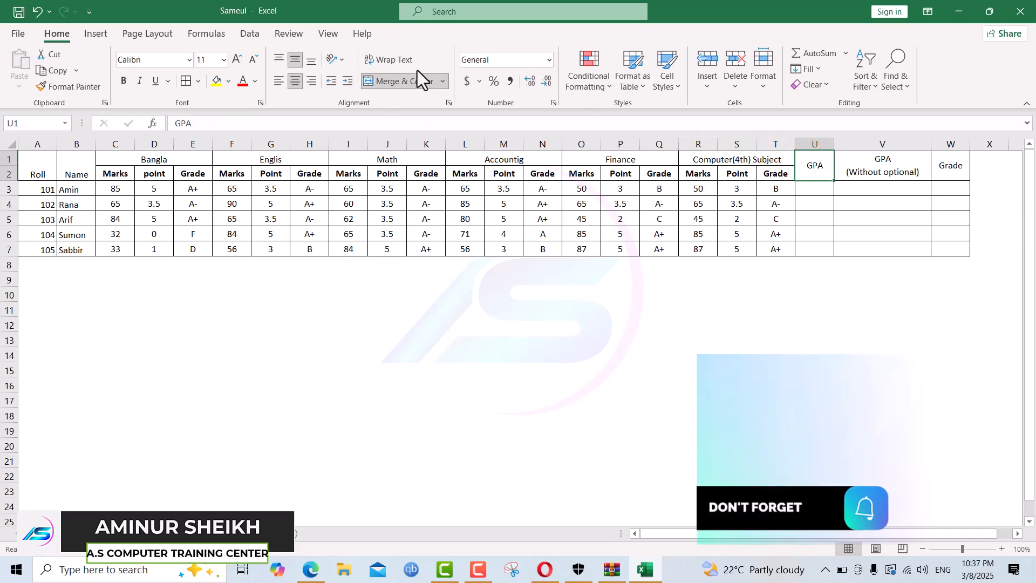
click(406, 82)
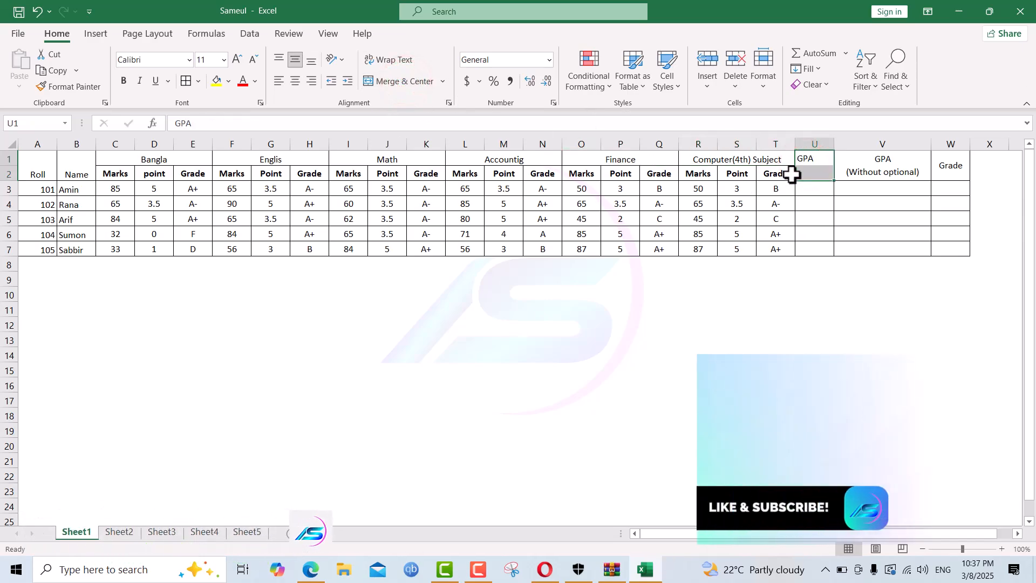
click(805, 163)
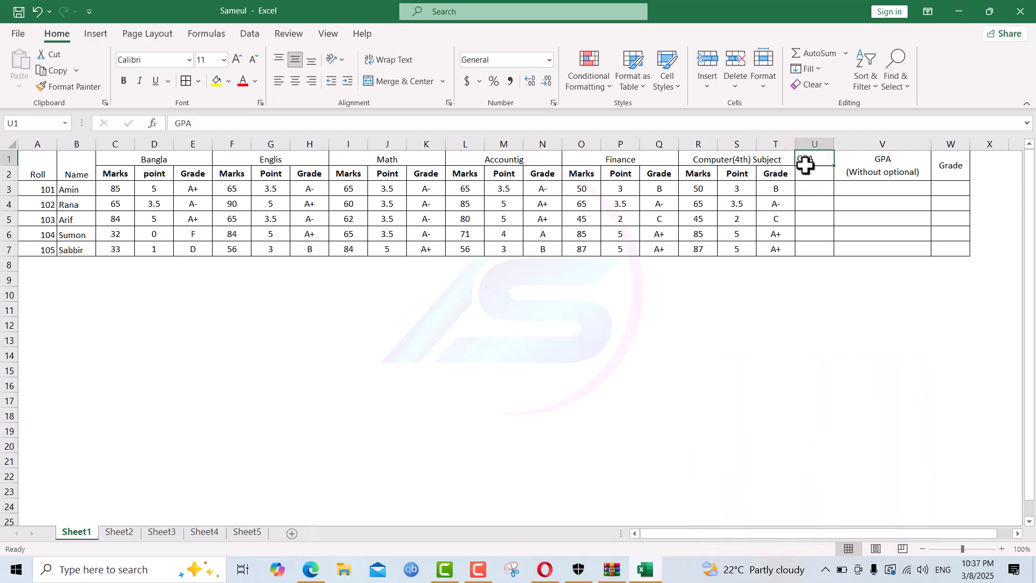
key(ctrl+c)
click(805, 176)
key(Escape)
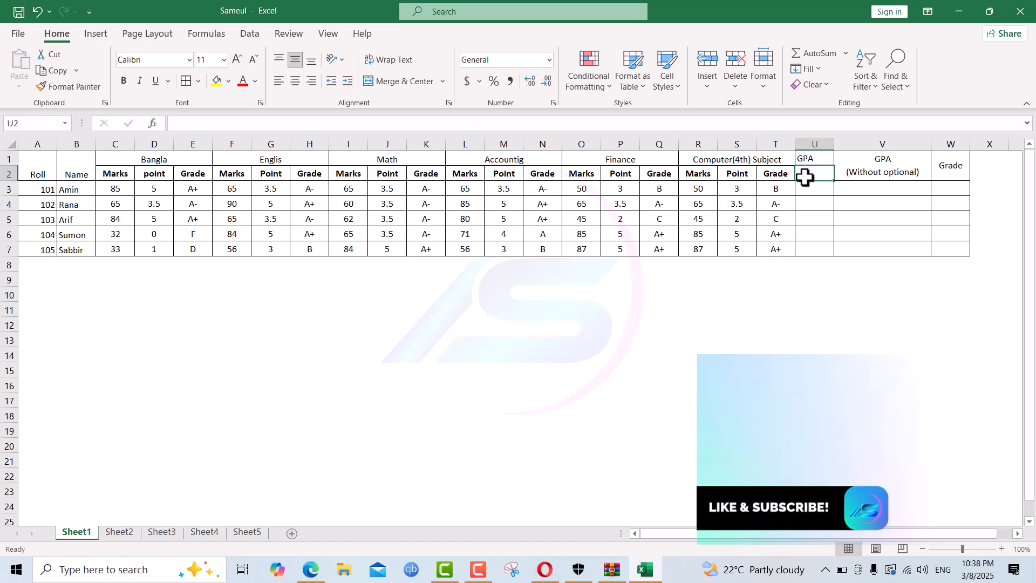
Step: Enter the header AVOBE>2 in cell U2
click(805, 177)
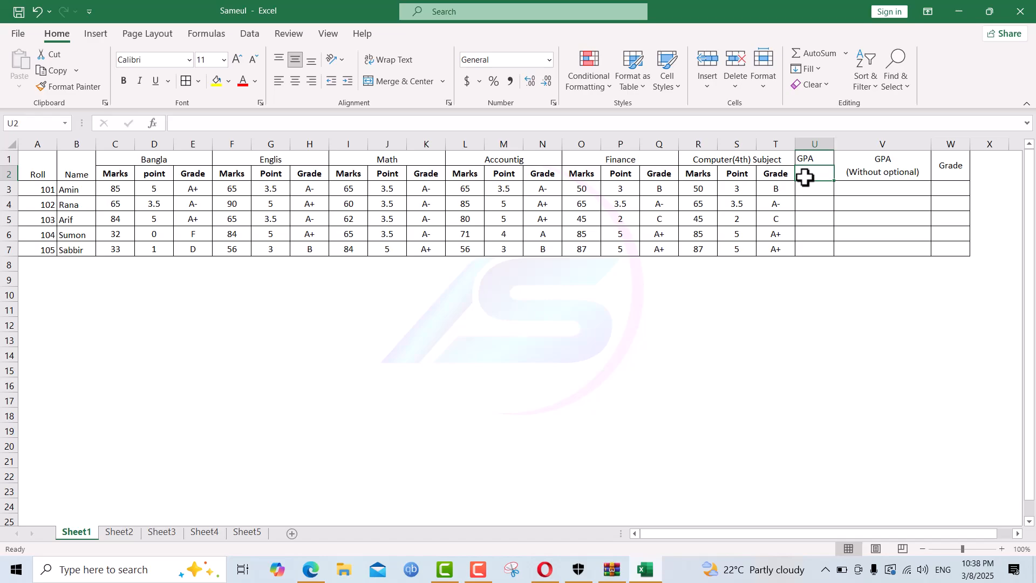
text(A)
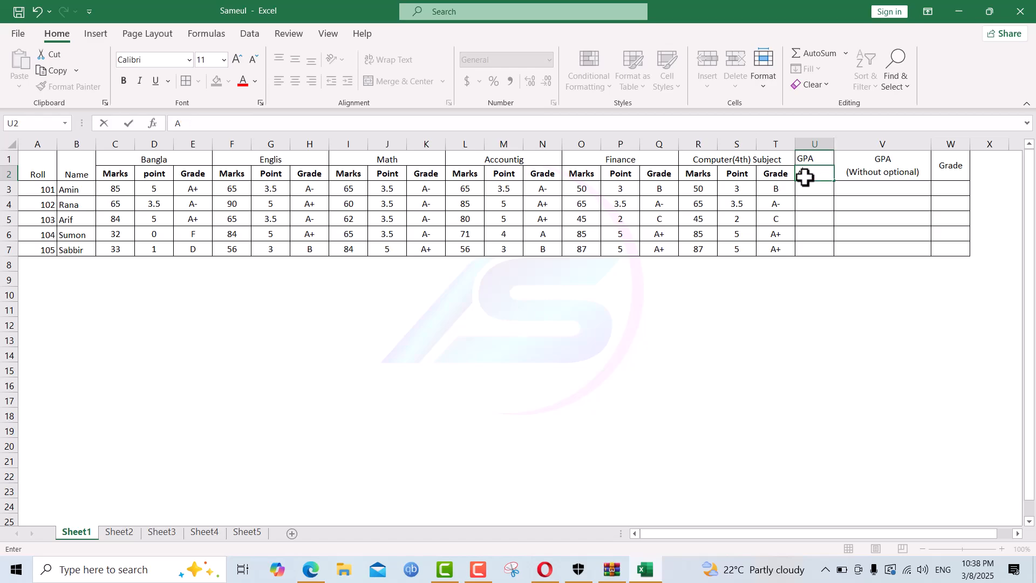
text(Va)
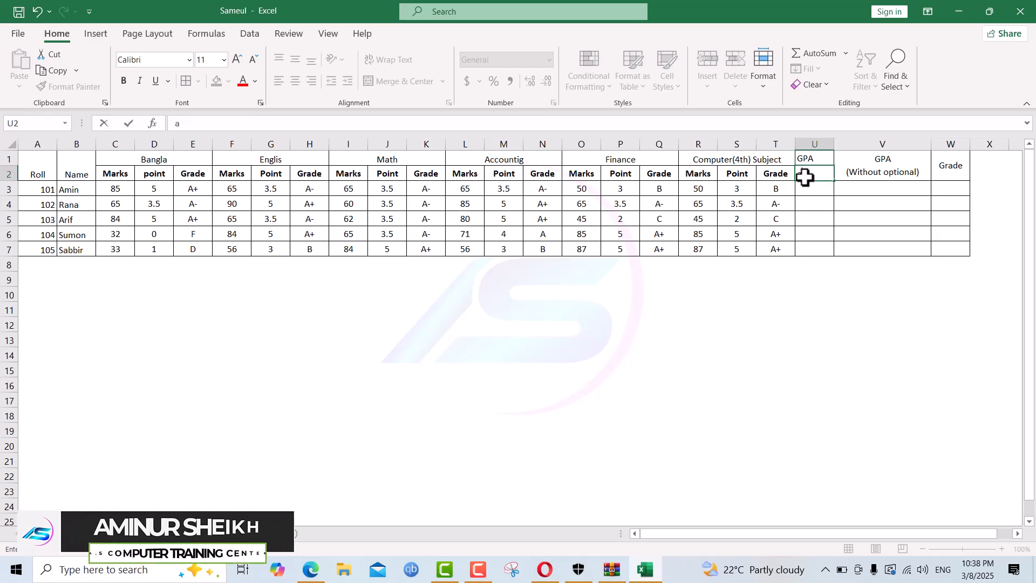
key(BackSpace)
text(AVOBE)
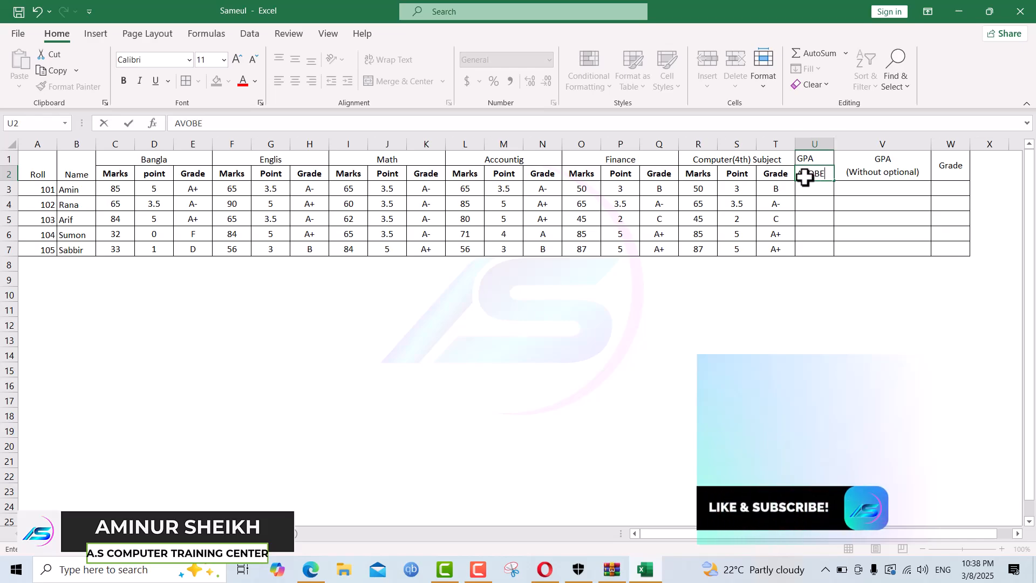
text(>2)
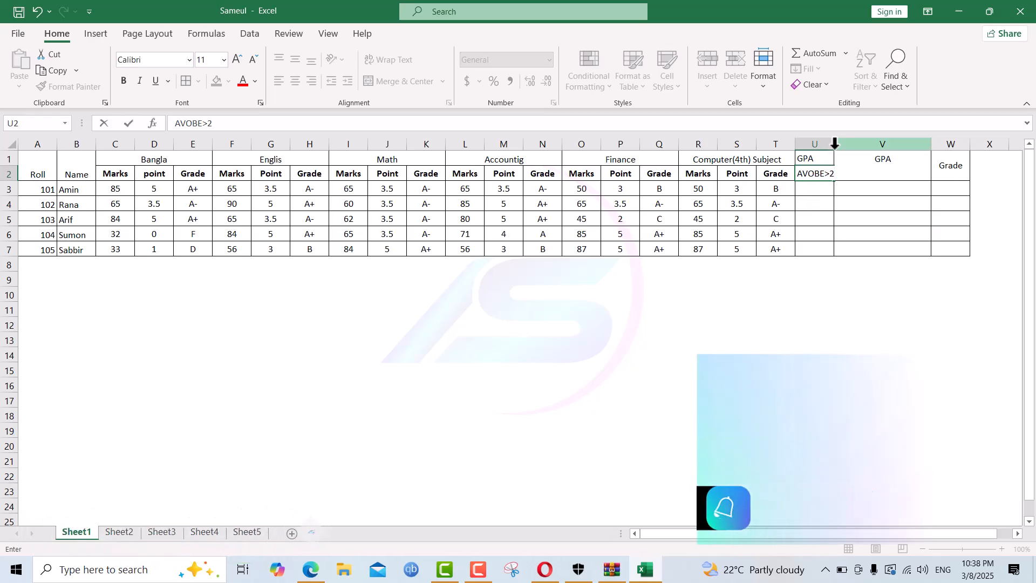
click(810, 196)
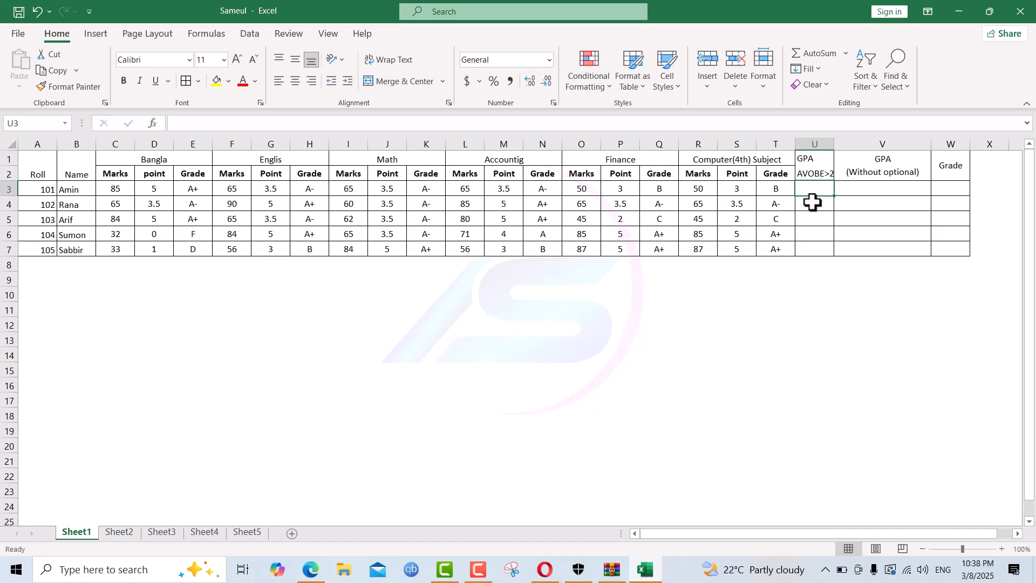
Step: Clear the GPA text from U1 and merge and center the Computer(4th) Subject header across R1:U1
click(818, 174)
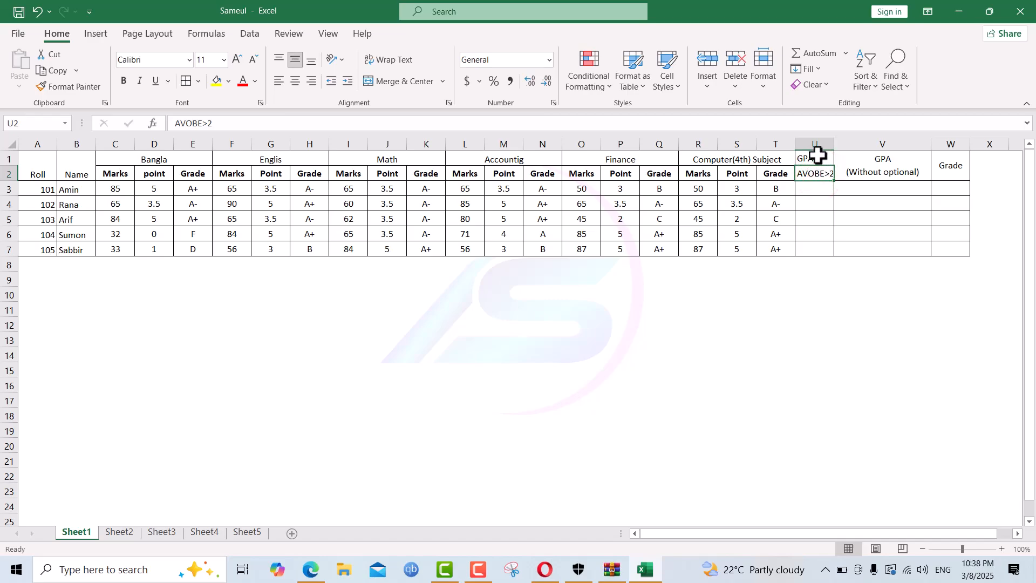
click(813, 159)
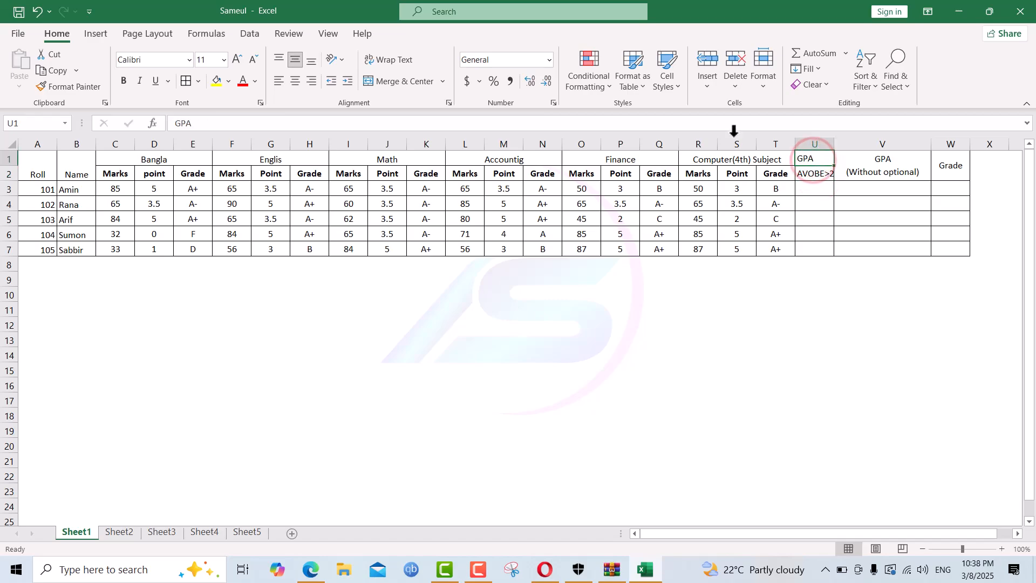
key(Delete)
drag(714, 160, 799, 162)
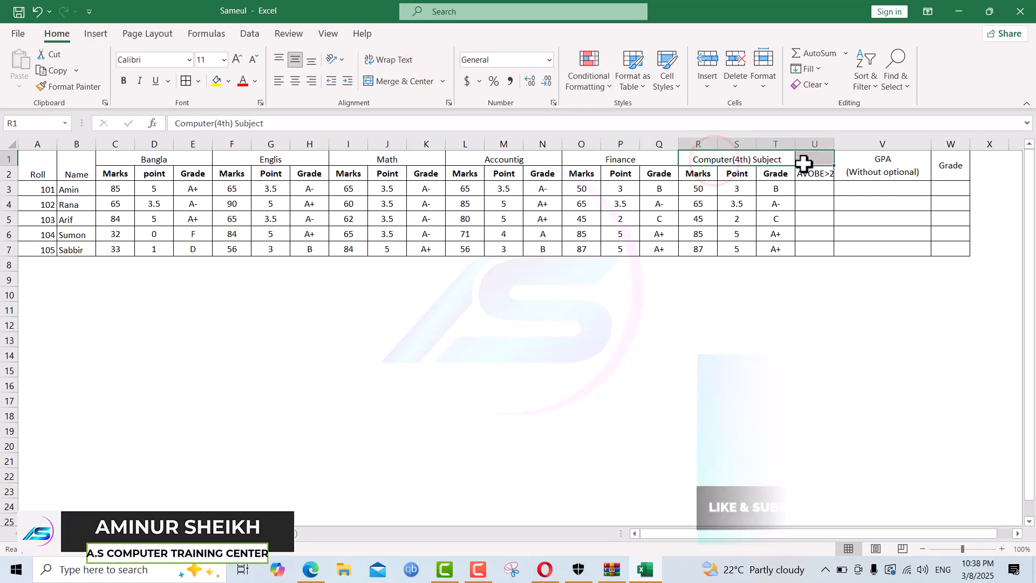
click(380, 80)
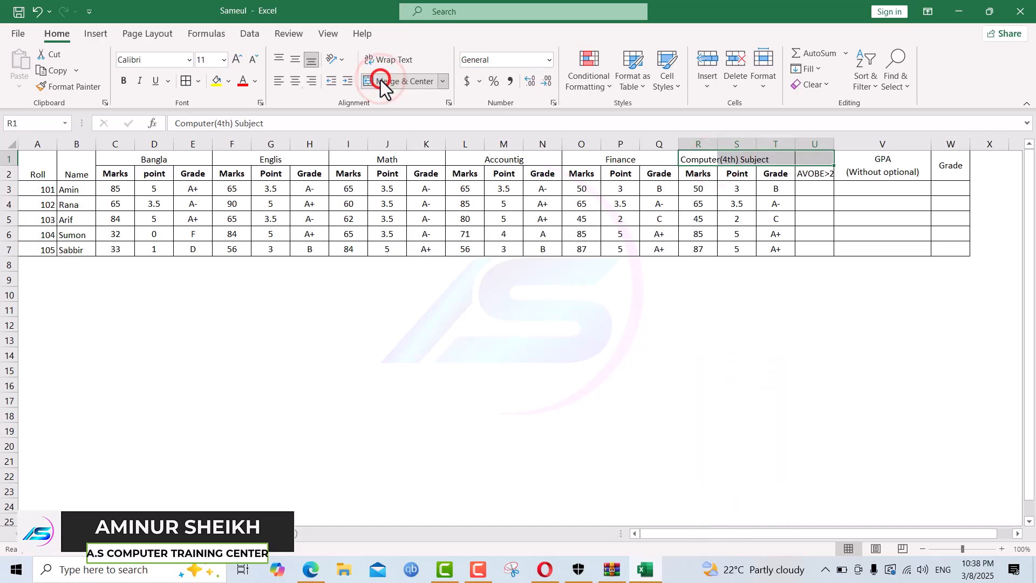
Step: Make the AVOBE>2 header bold and blue, and widen column U slightly to fit it
click(813, 178)
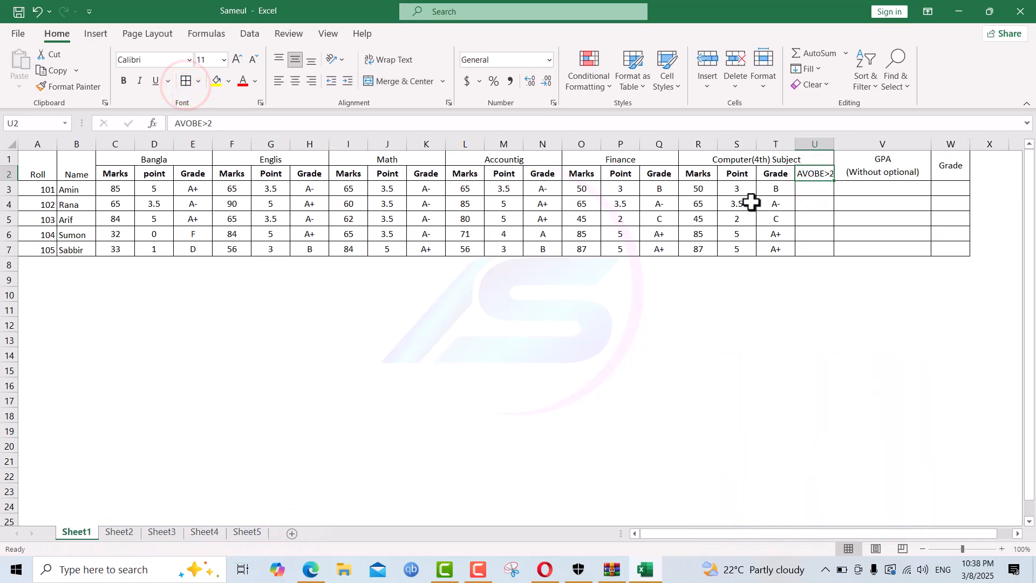
click(761, 204)
click(815, 174)
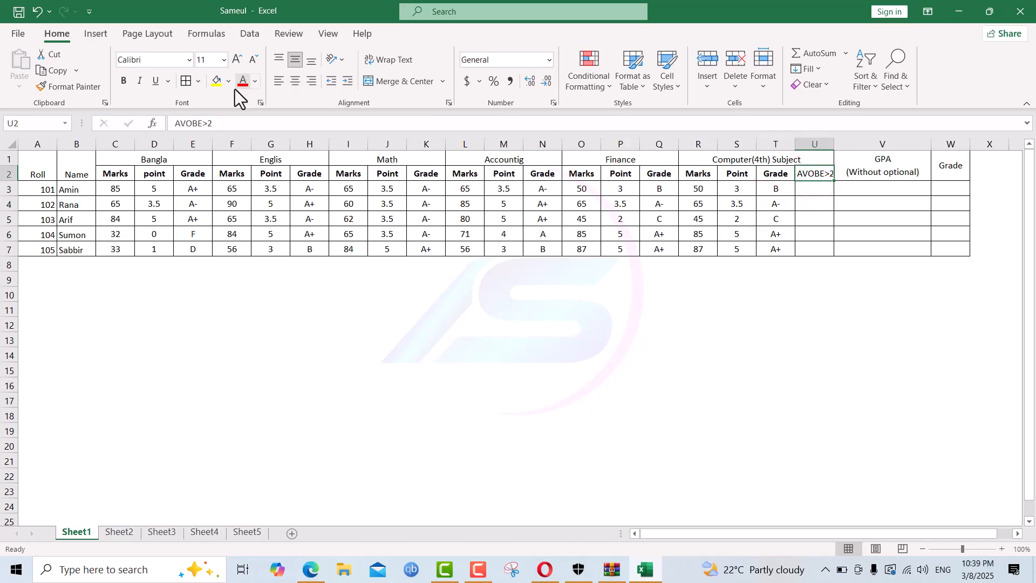
click(124, 82)
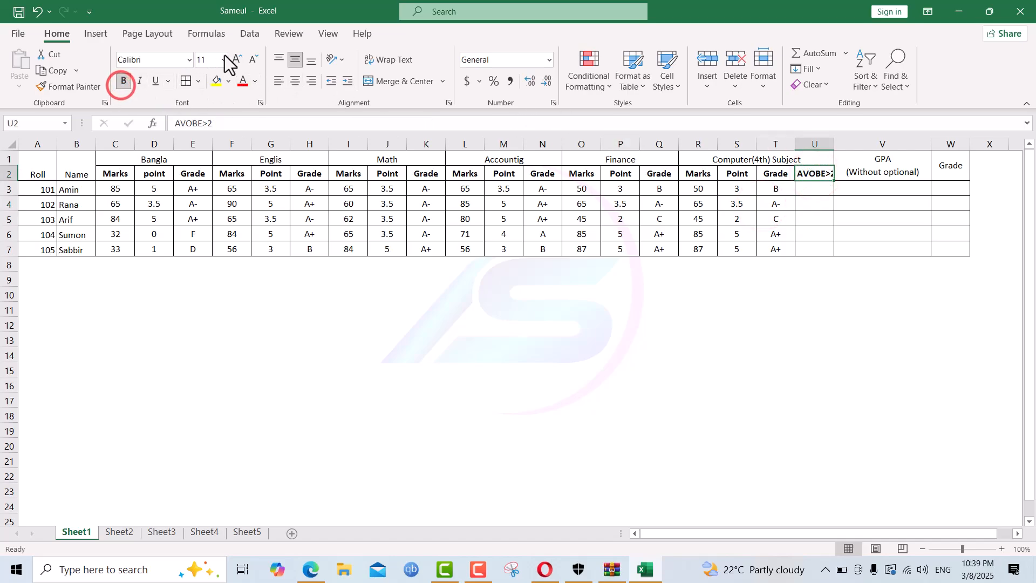
click(256, 81)
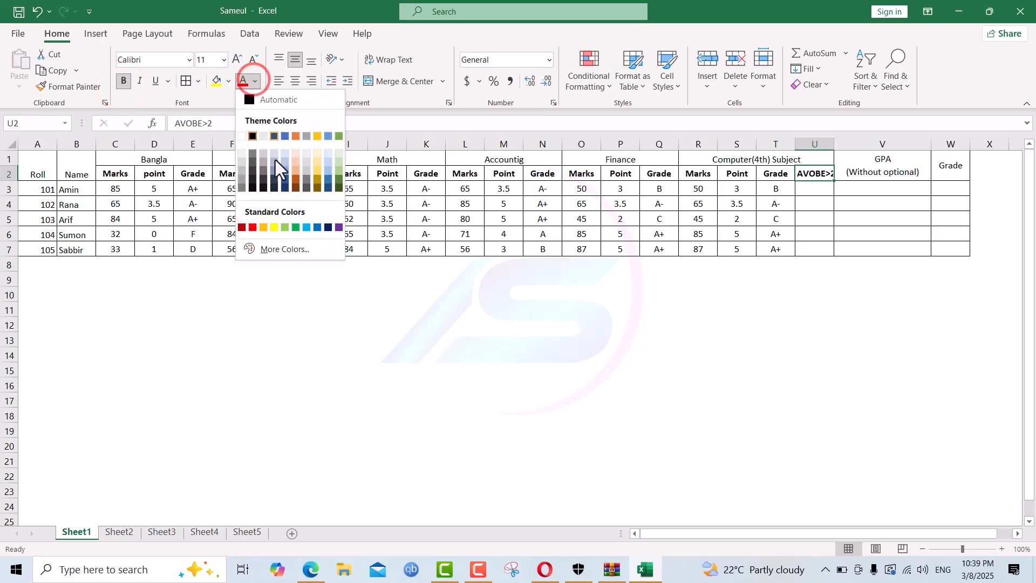
click(315, 228)
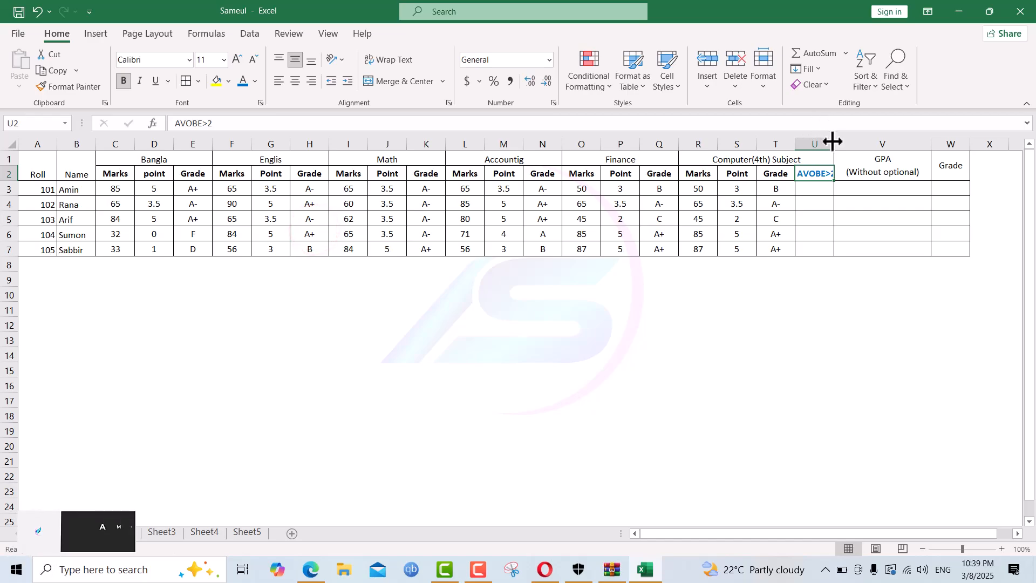
drag(833, 141, 837, 142)
Step: Enter the formula =IF(S3>2,S3-2,0) in U3 to calculate the optional subject's points above 2
click(822, 186)
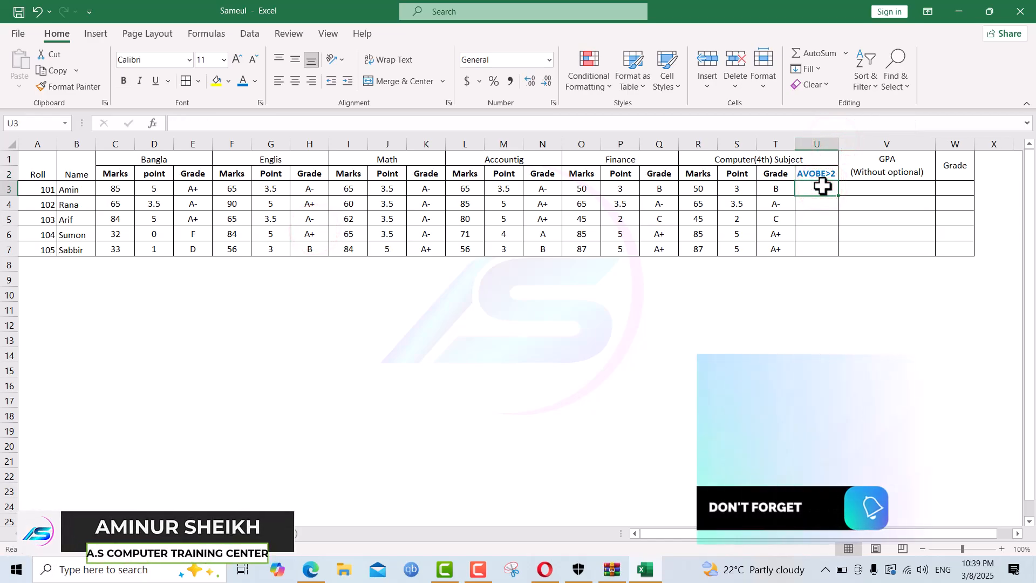
text(=IF()
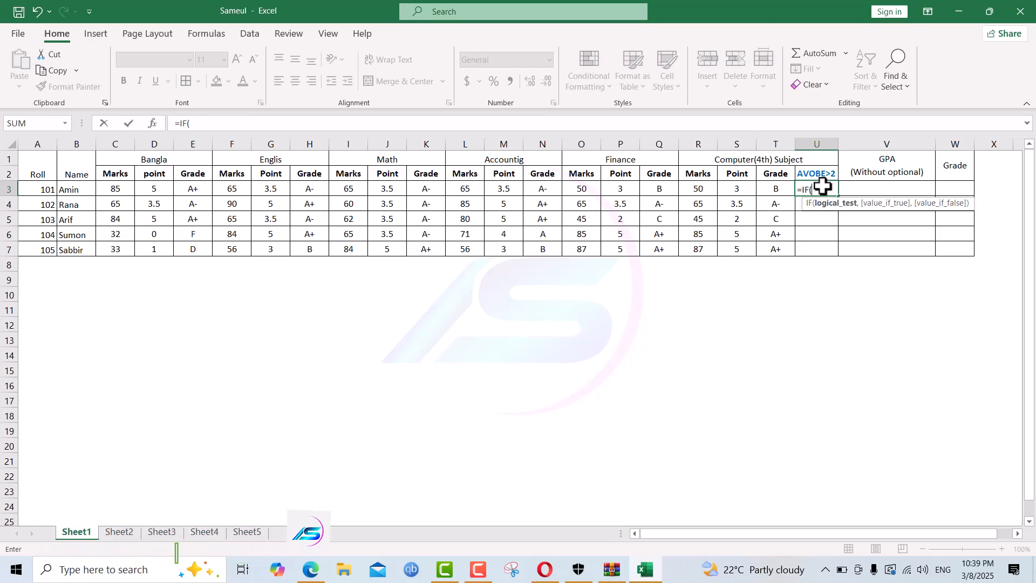
click(740, 187)
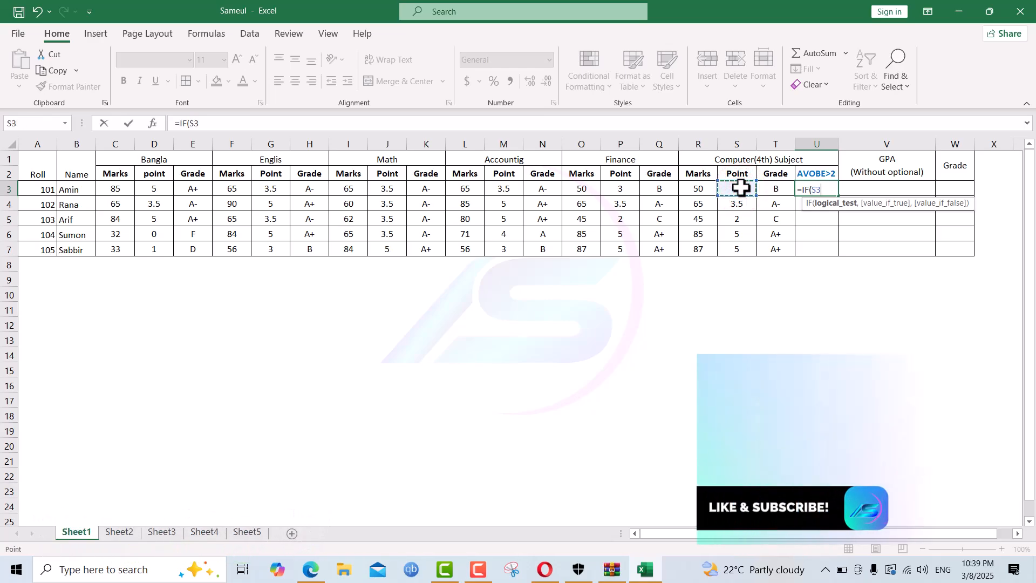
text(>2,)
click(740, 187)
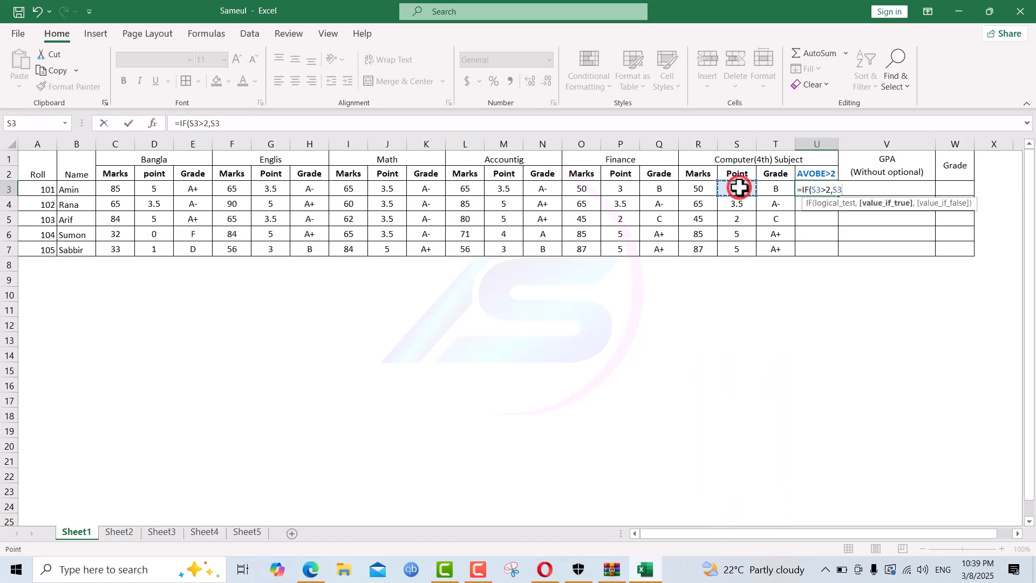
text(-2,)
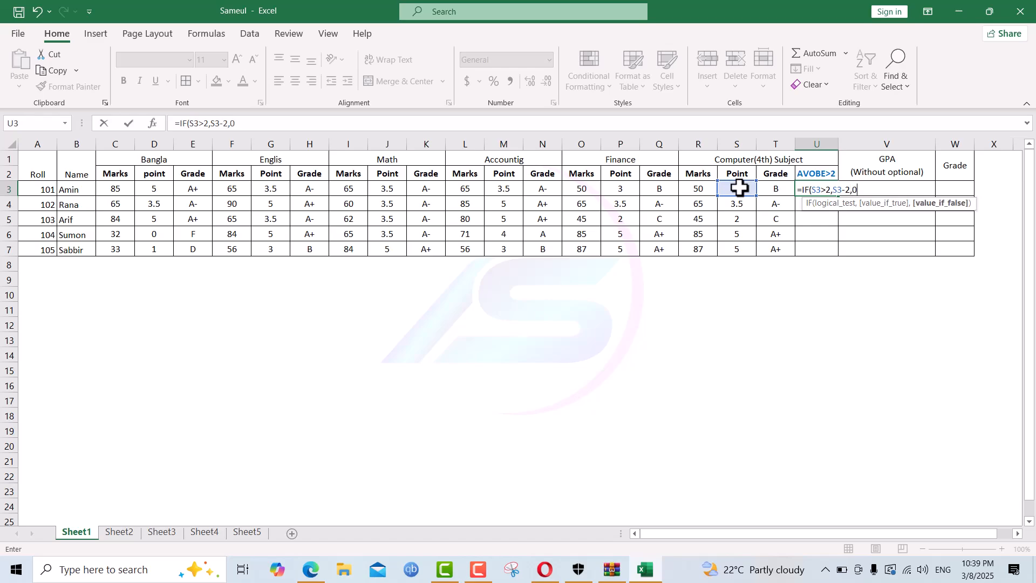
text(0)
key(Return)
Step: Fill the U3 formula down to U7 for the remaining students
click(812, 186)
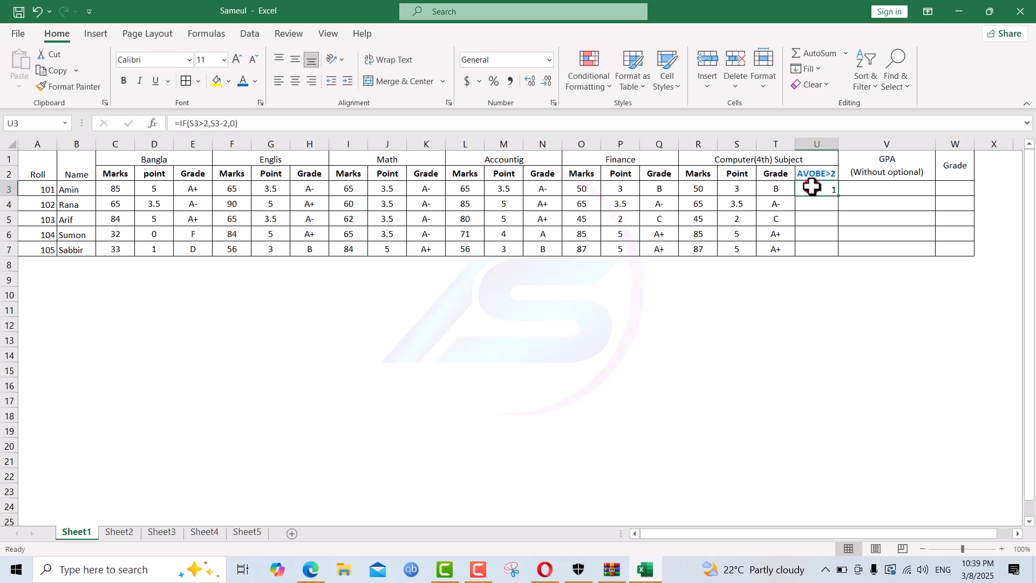
double_click(841, 198)
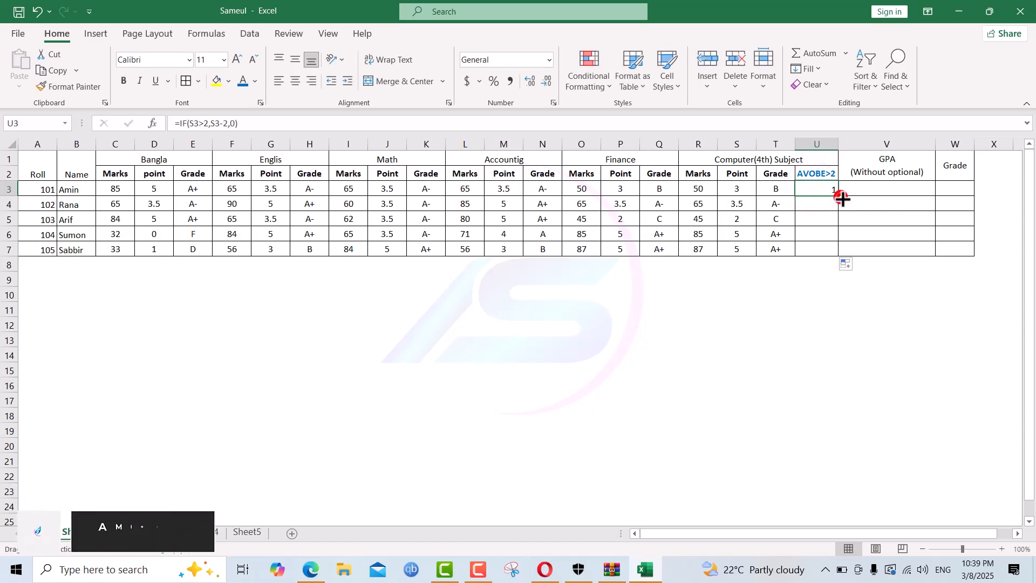
click(828, 225)
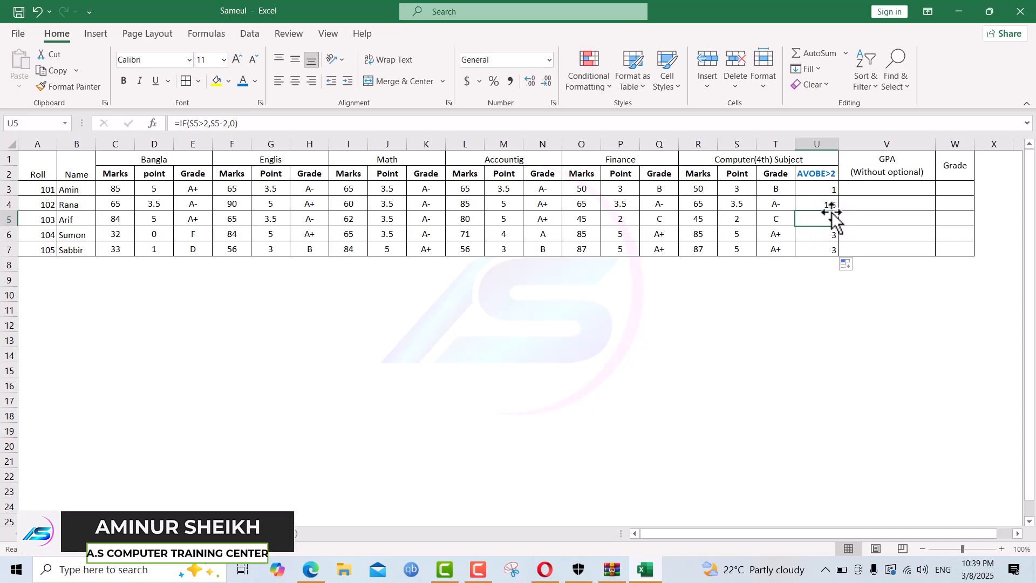
click(900, 188)
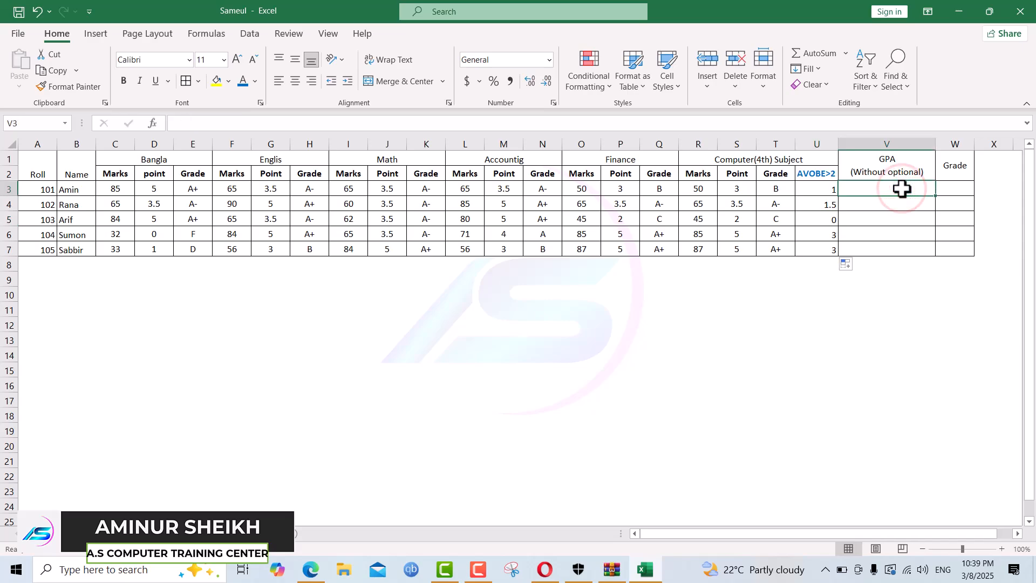
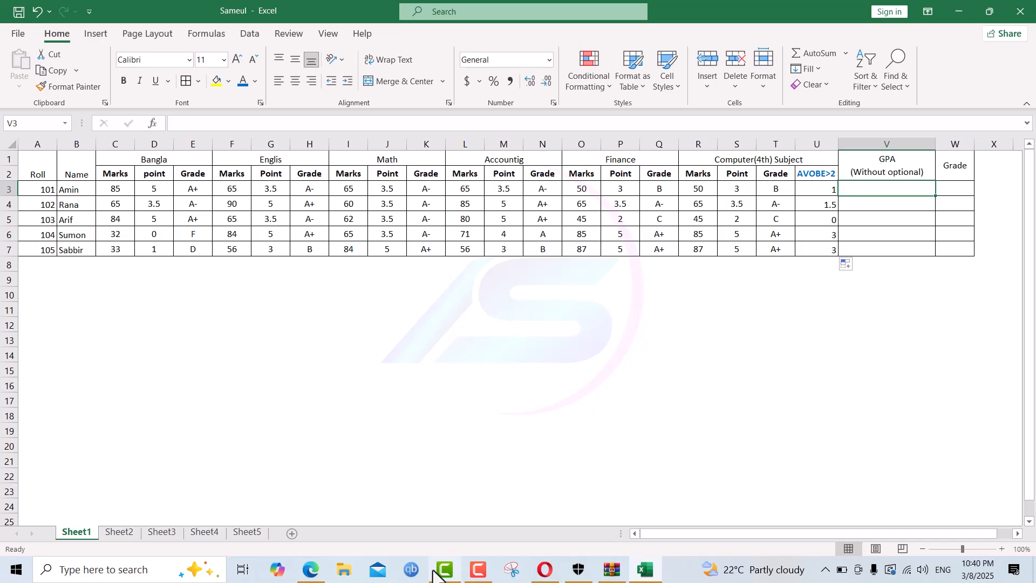
click(482, 571)
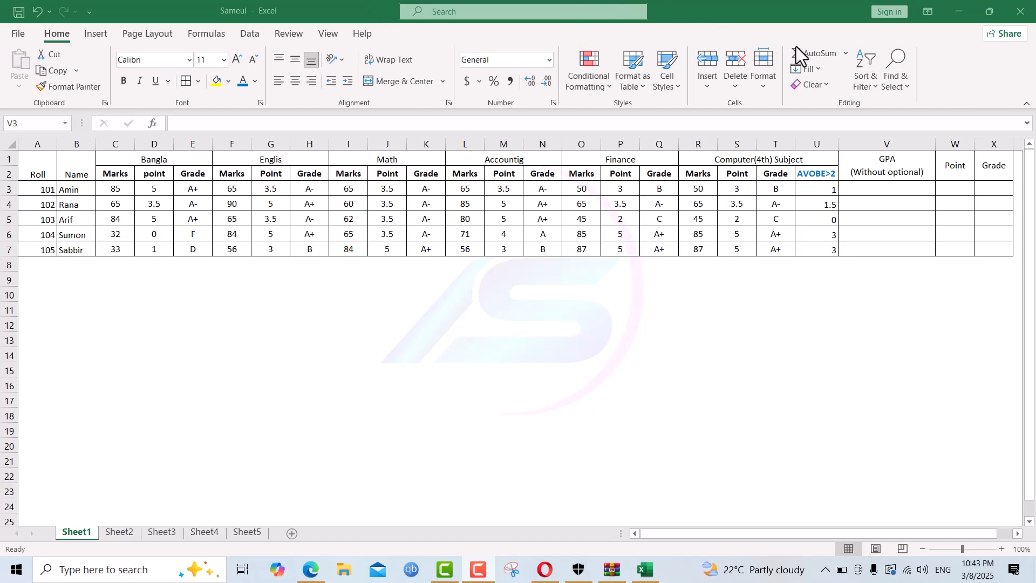
Step: Begin the GPA formula in V3 as an IF with an OR test checking D3=0, G3=0 and J3=0
click(864, 184)
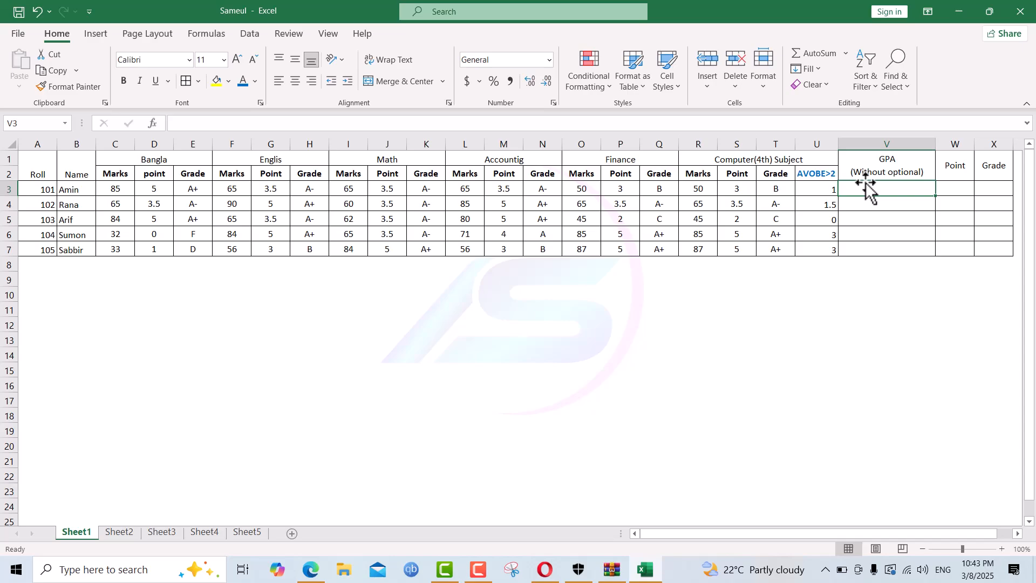
text(=if)
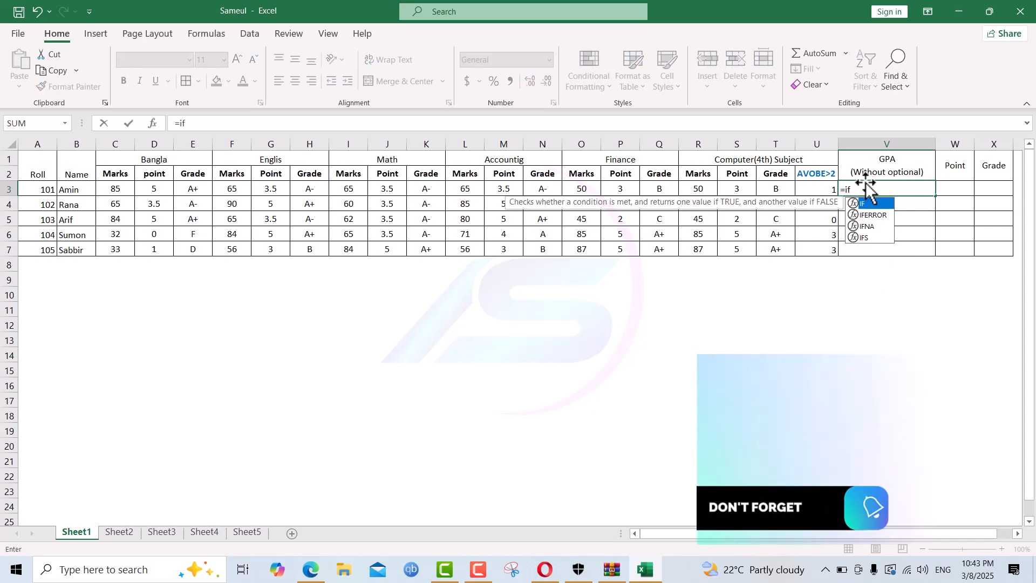
key(Tab)
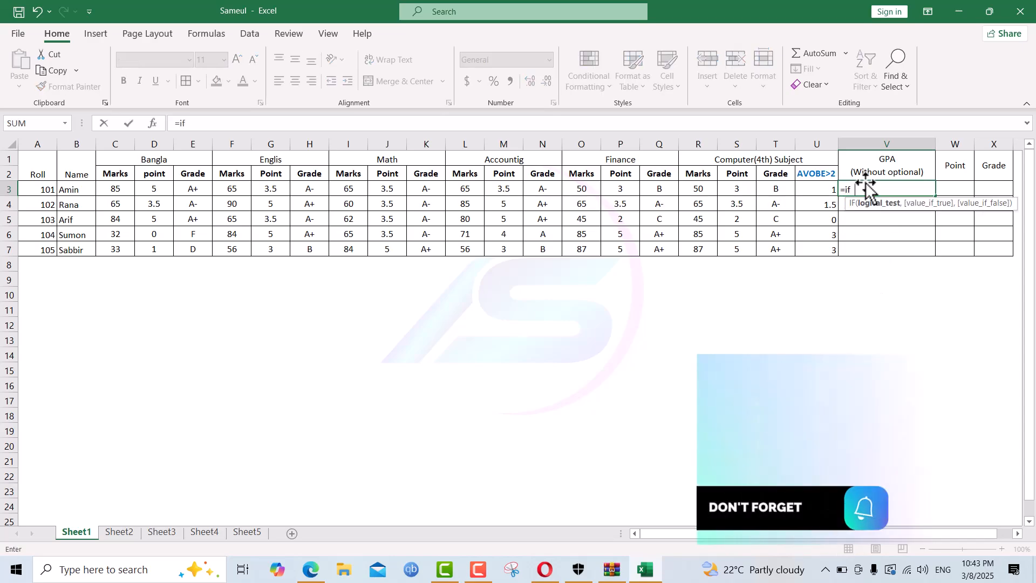
text(or)
key(Tab)
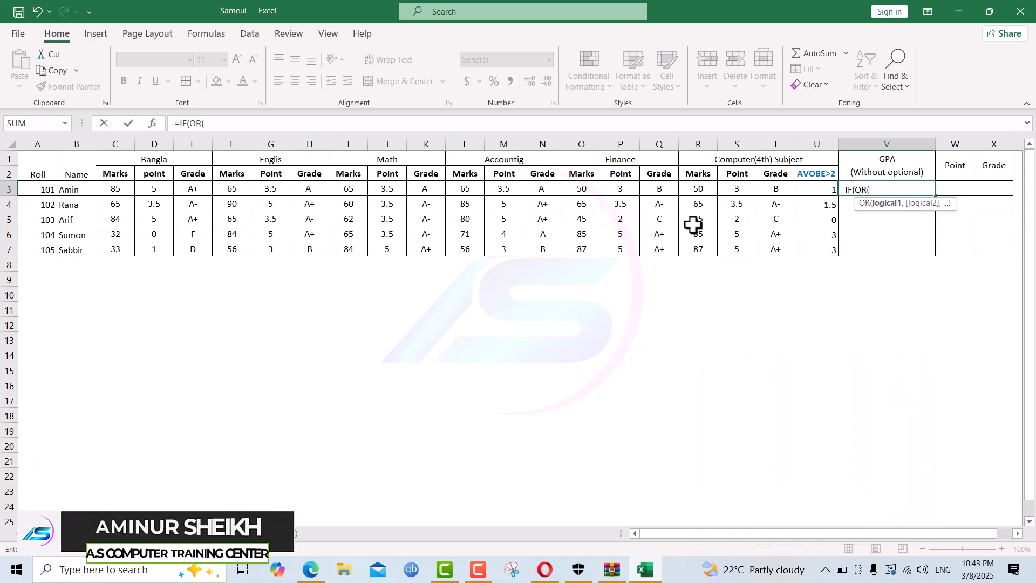
click(162, 190)
text(=)
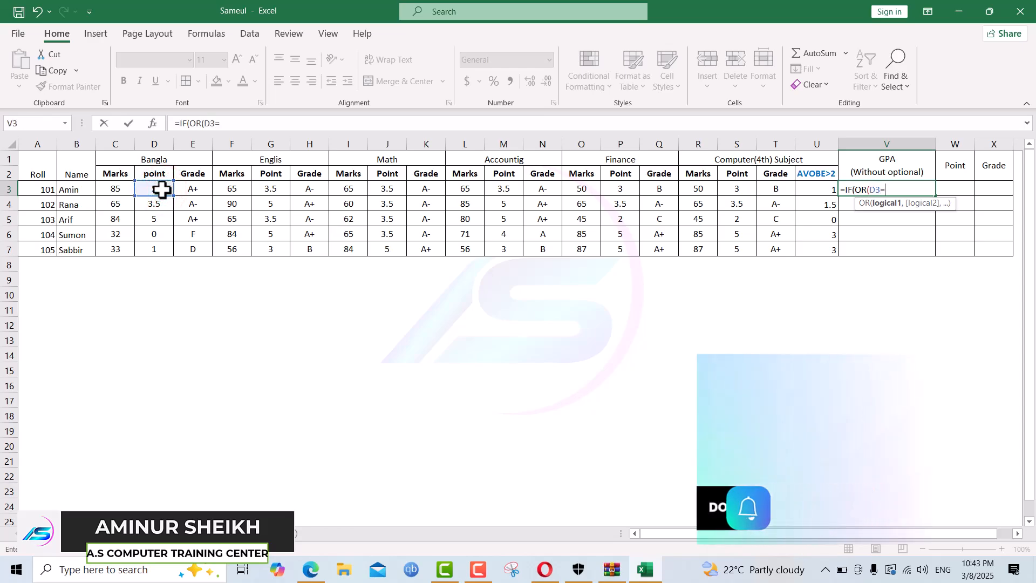
text(0,)
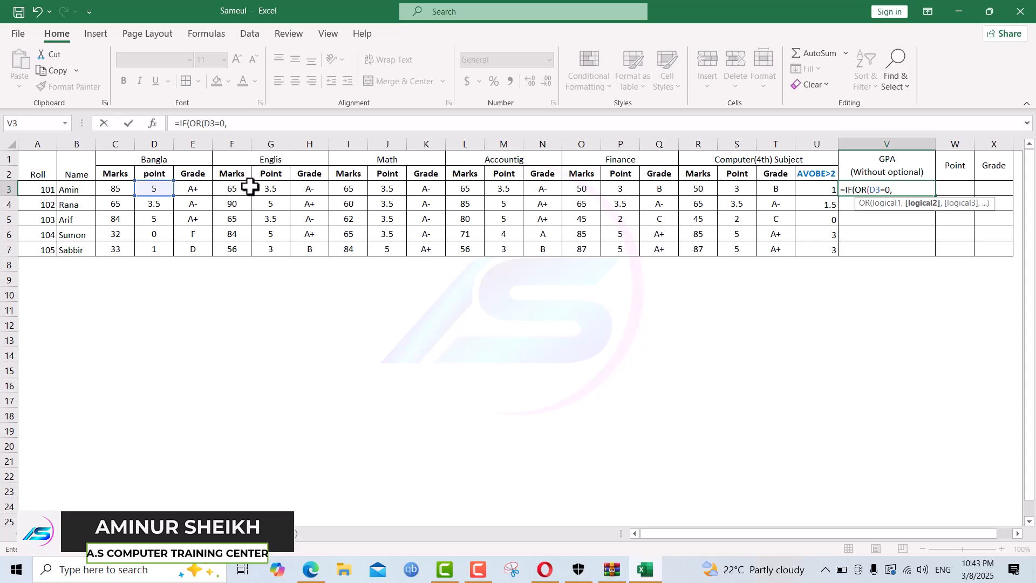
click(269, 188)
text(=0,)
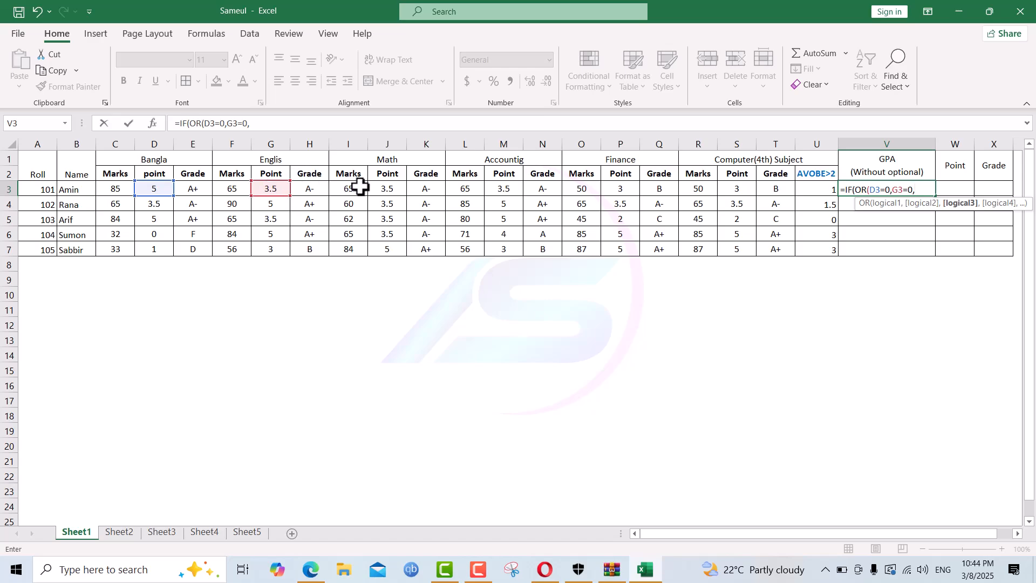
click(381, 190)
text(=0,)
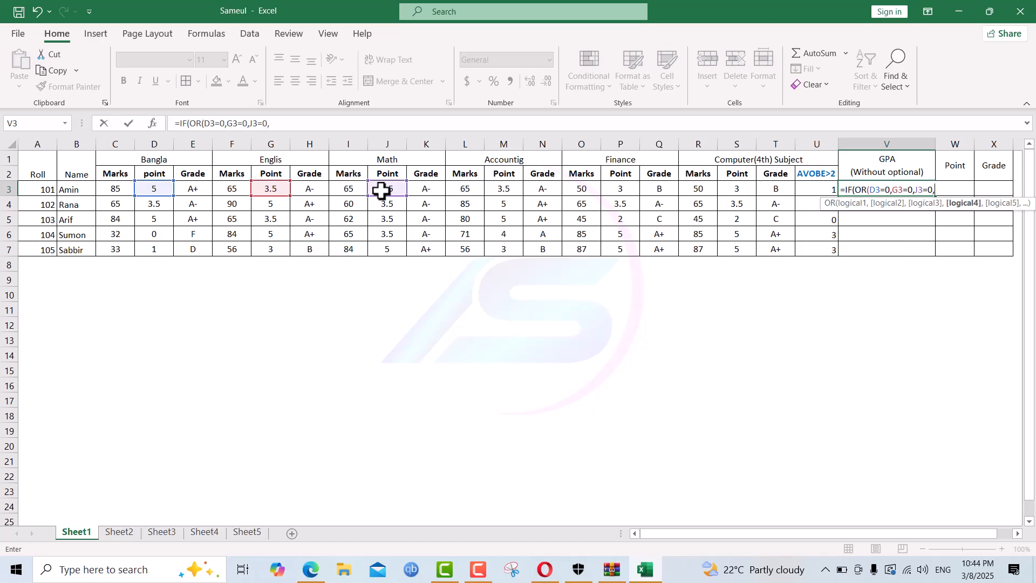
Step: Extend the OR test in V3 with M3=0 and P3=0, close it, and return 0 when it is true
click(511, 187)
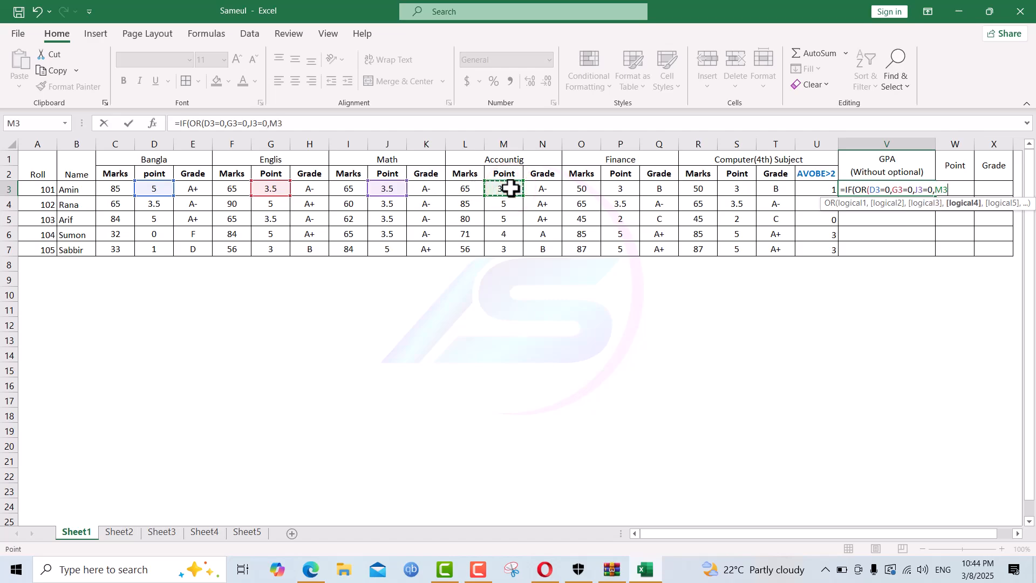
text(=0,)
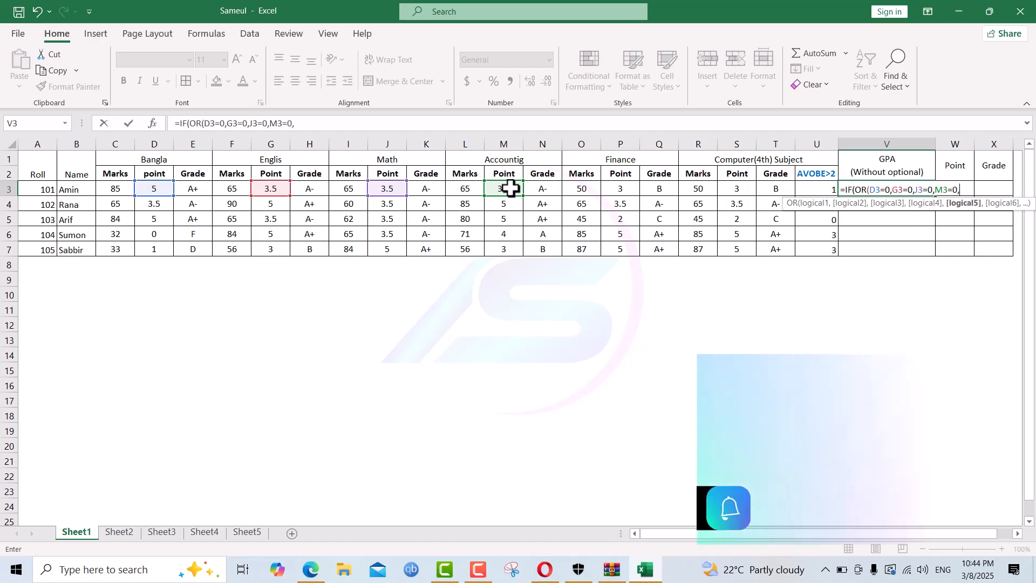
click(626, 191)
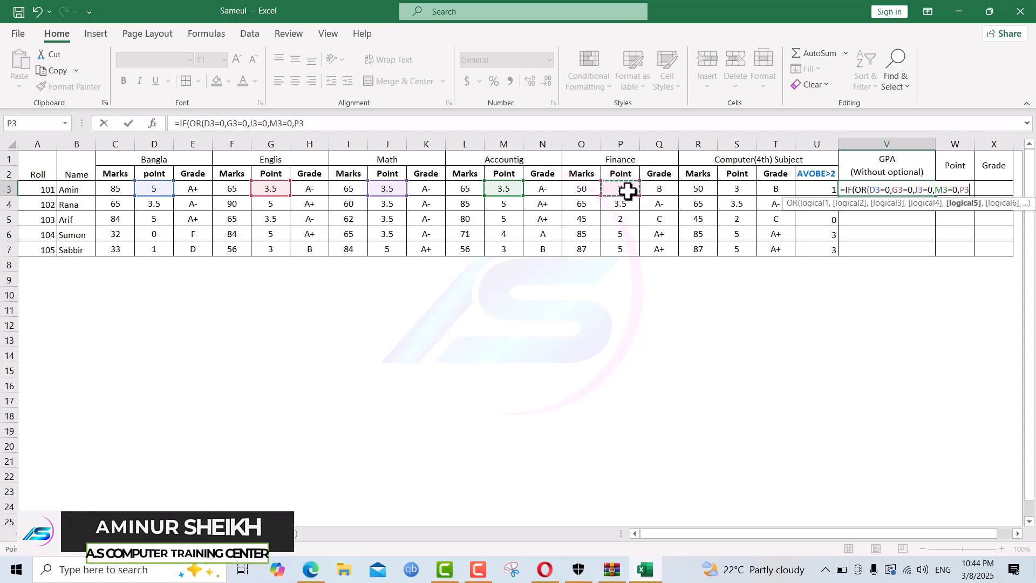
text(=,)
key(BackSpace)
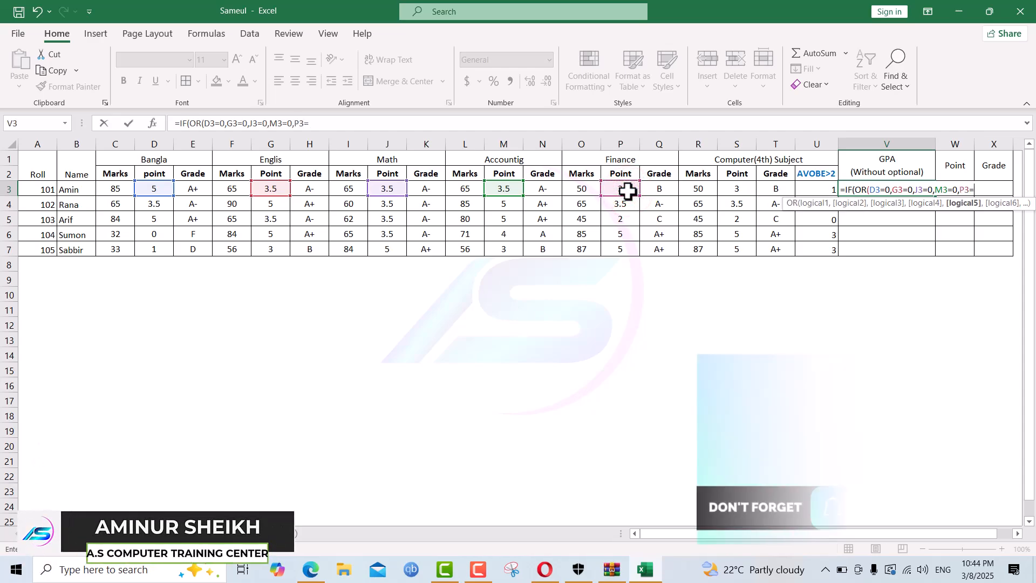
text(0)
text())
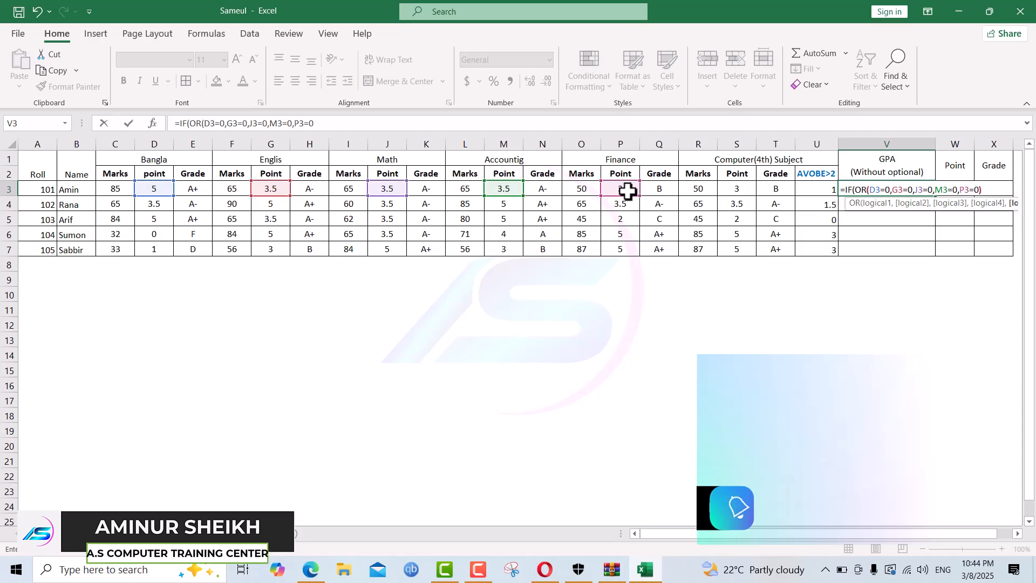
text(,)
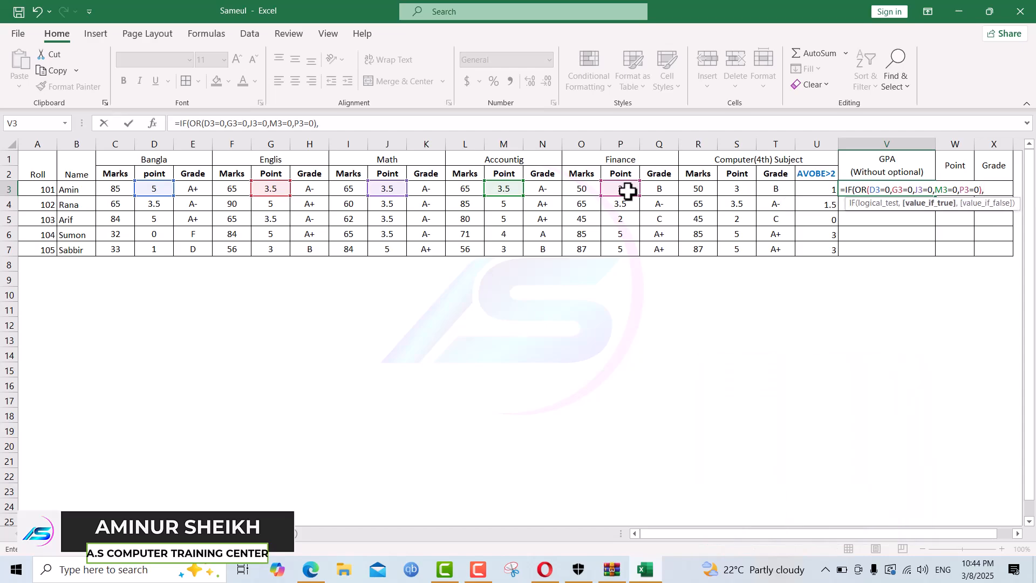
text(0,)
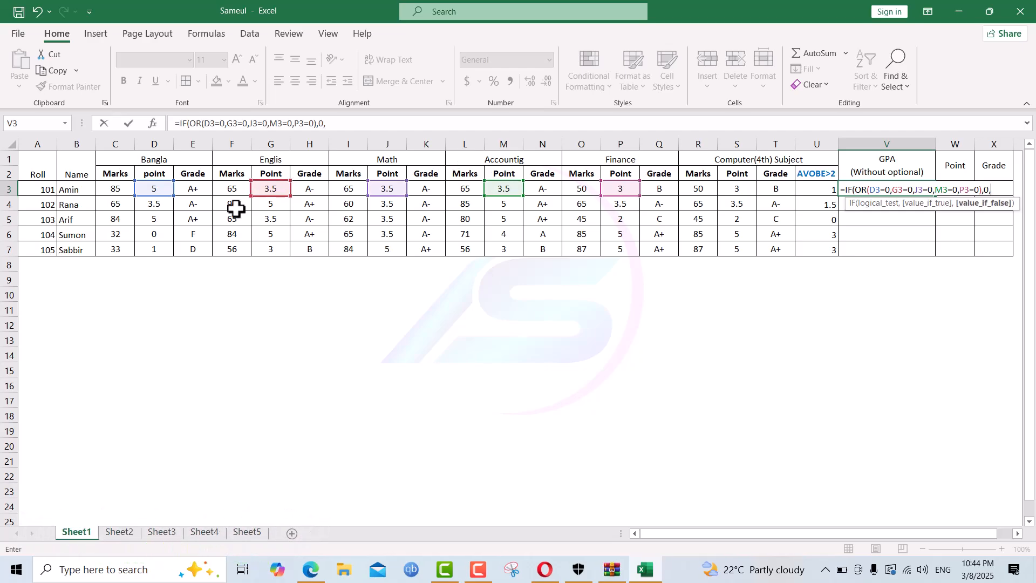
Step: Complete the V3 formula with D3+G3+J3+M3+P3 as the false value, followed by )/5, and enter it
click(154, 189)
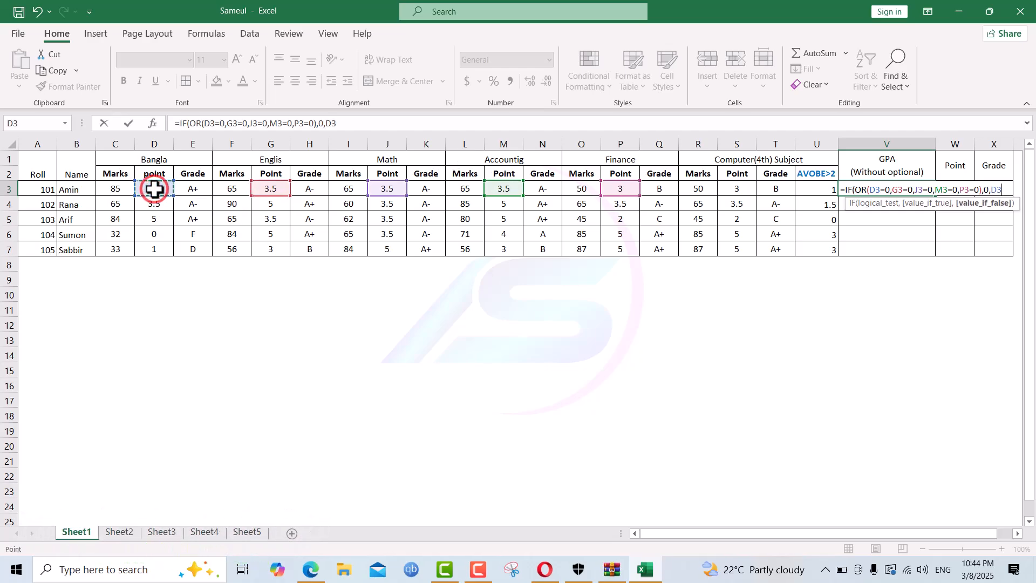
text(+)
click(270, 187)
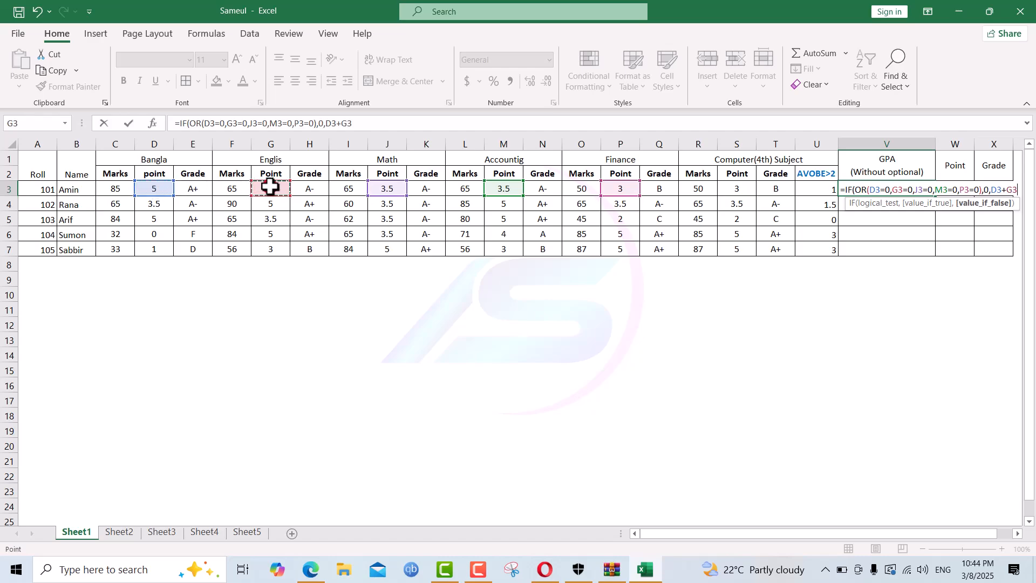
text(+)
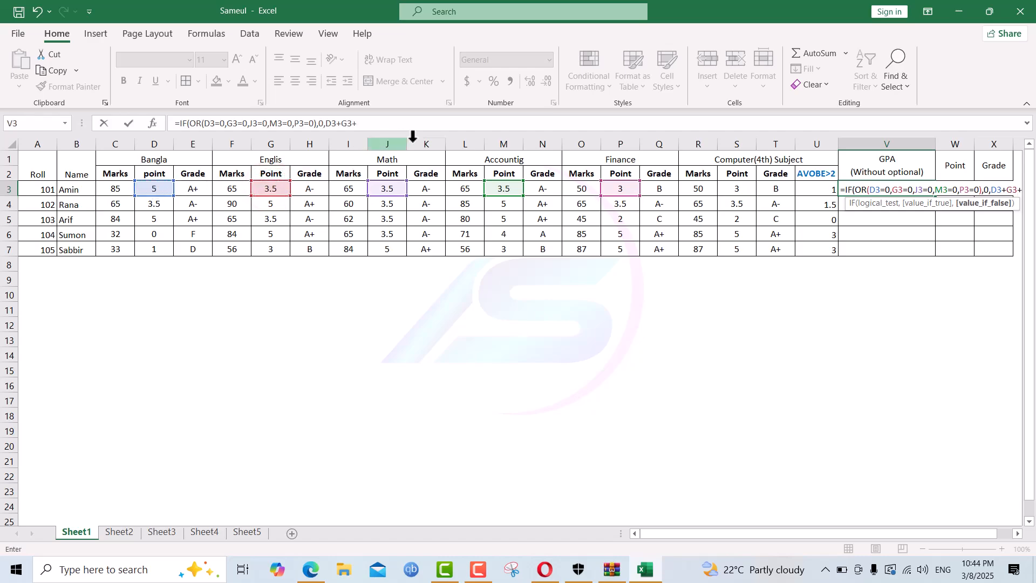
click(385, 188)
text(+)
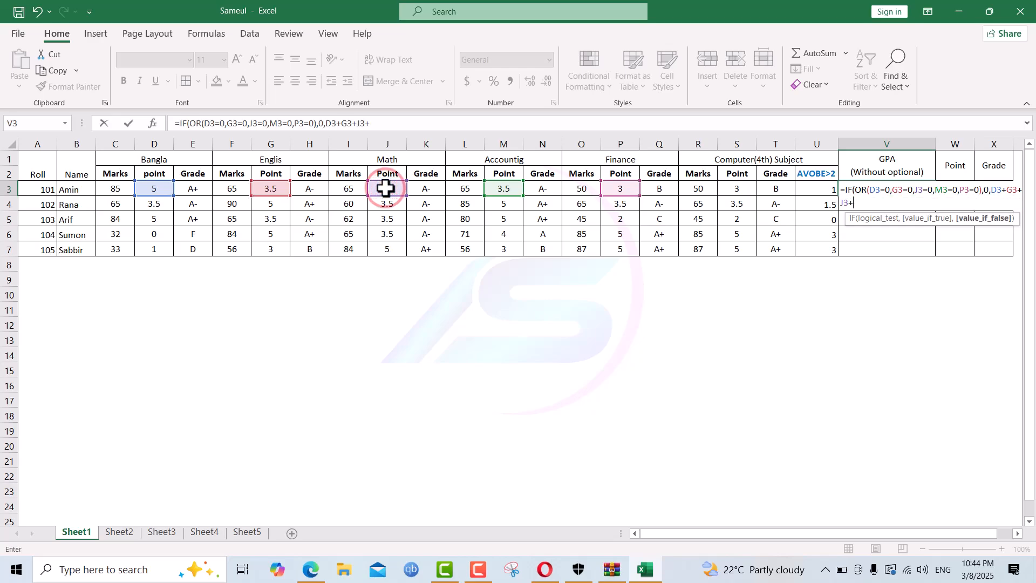
click(505, 188)
text(+)
click(621, 187)
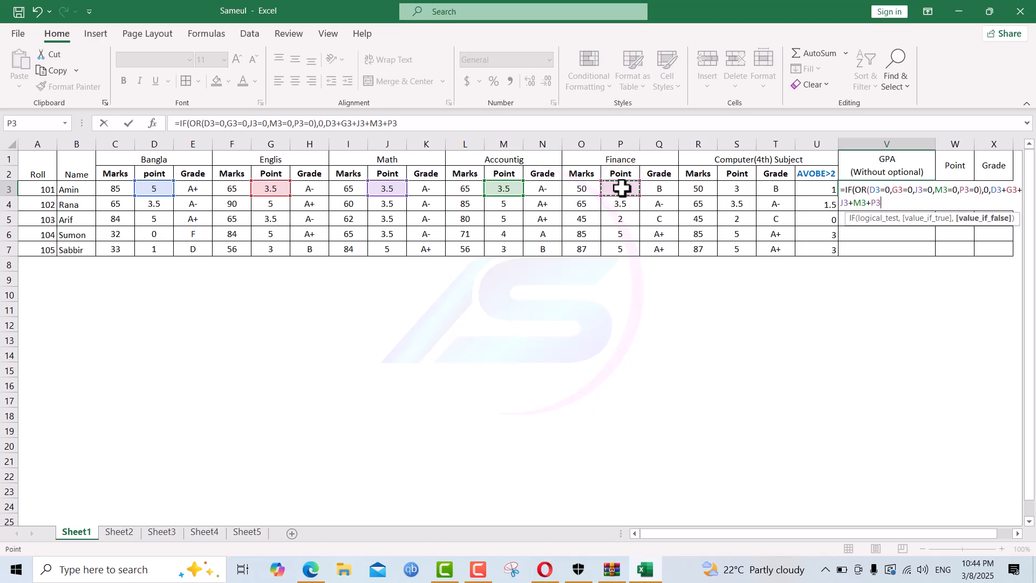
text()/5)
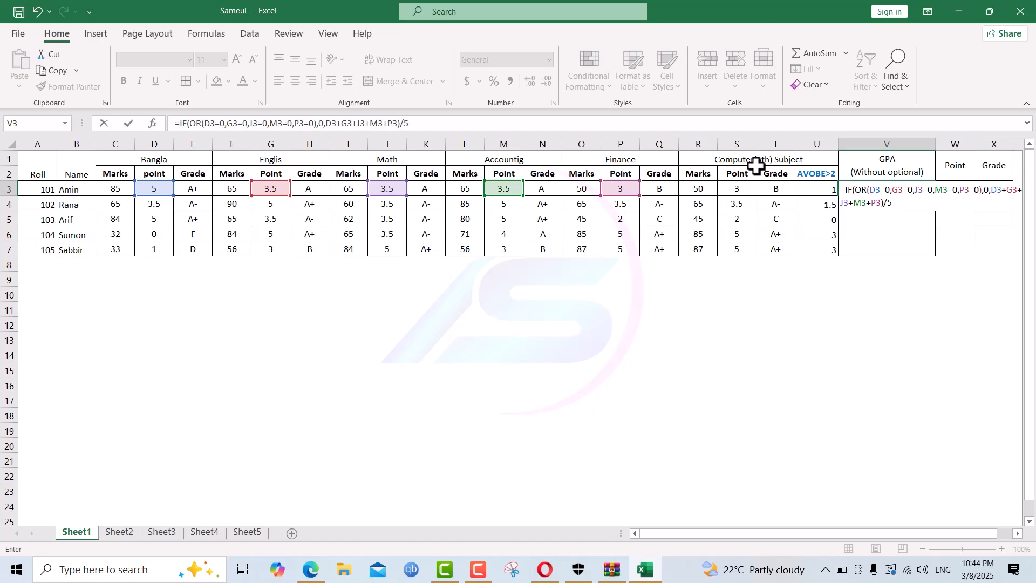
key(Return)
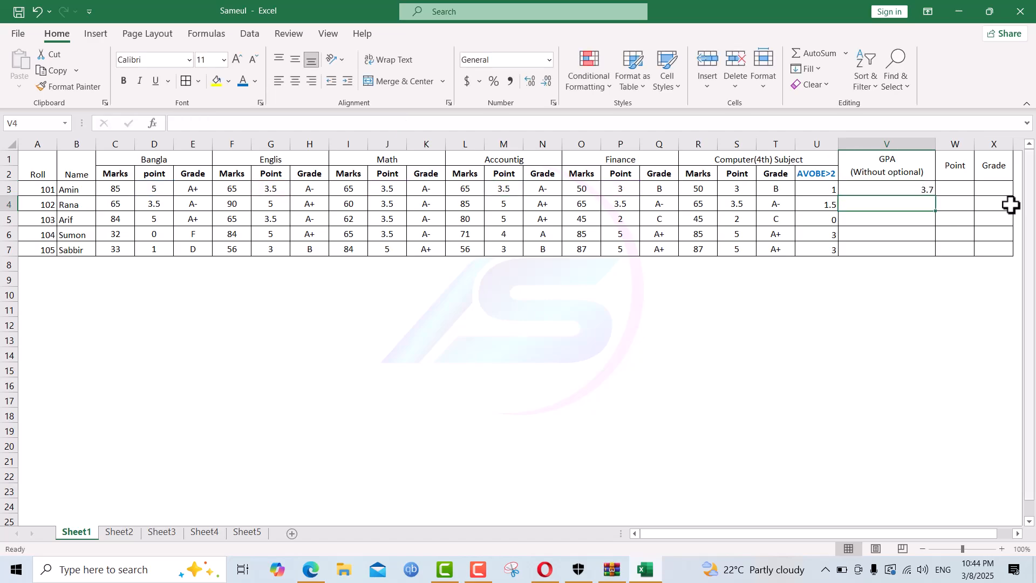
Step: Fill the V3 GPA formula down to V7 and check the copied formula in V6
click(923, 190)
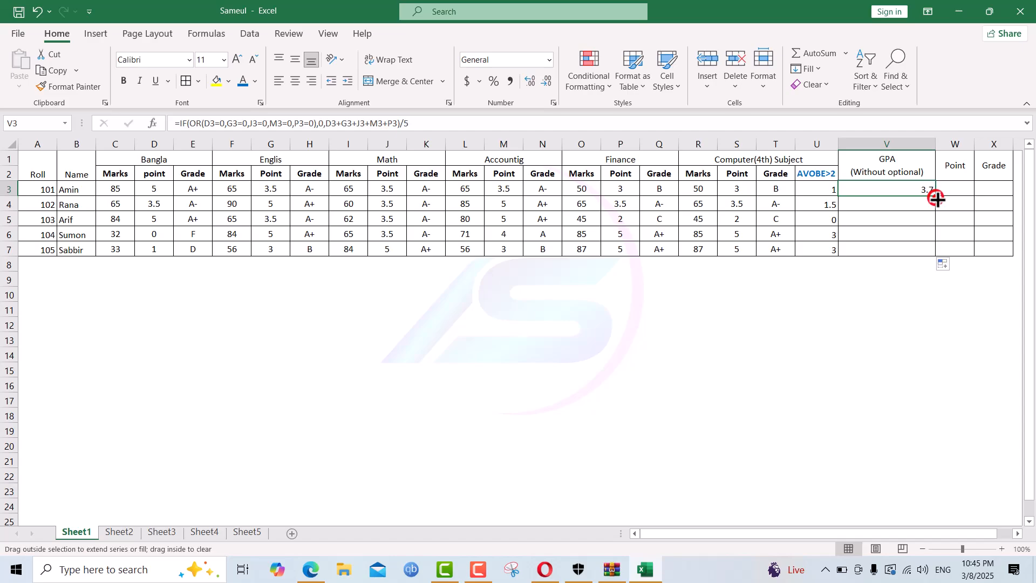
double_click(936, 197)
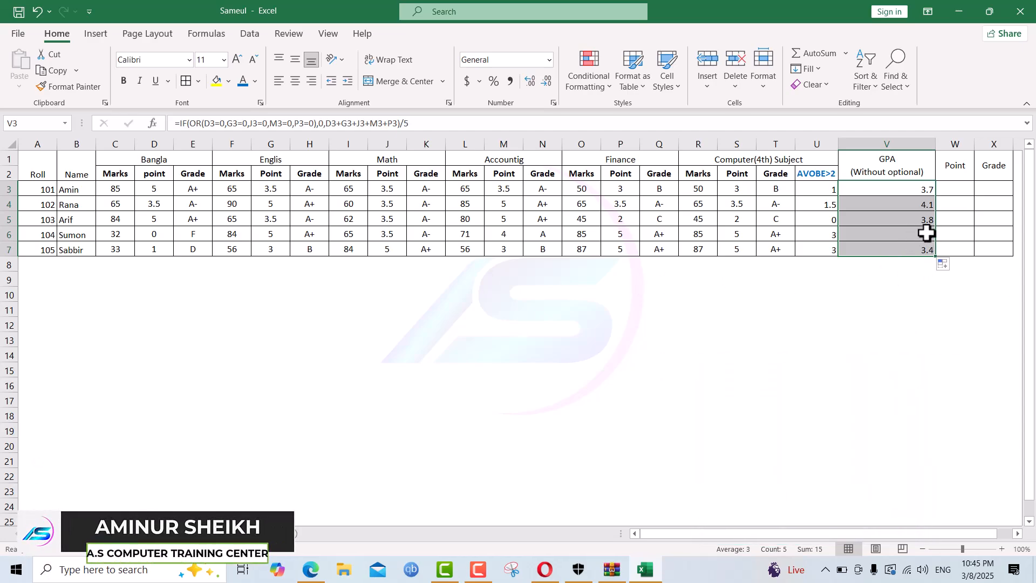
click(927, 233)
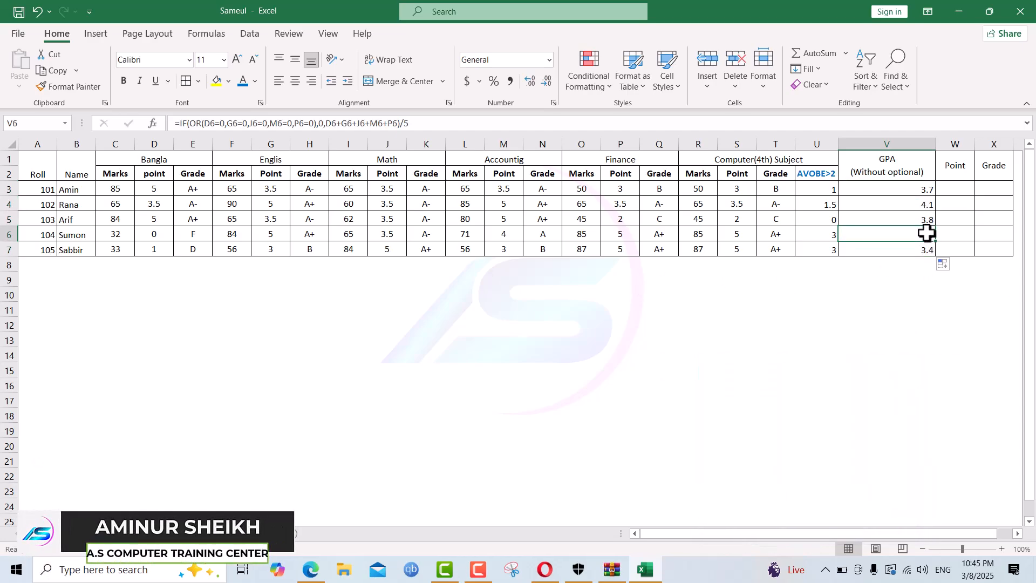
Step: Begin the overall point formula in W3 as =IF(V3=5,V3, so a GPA of 5 is kept
click(958, 188)
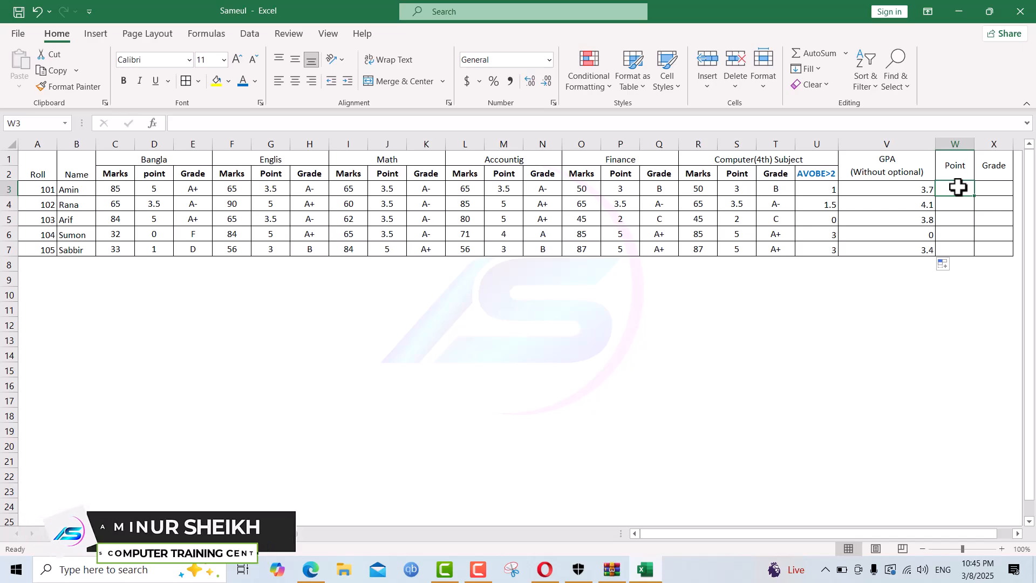
text(=)
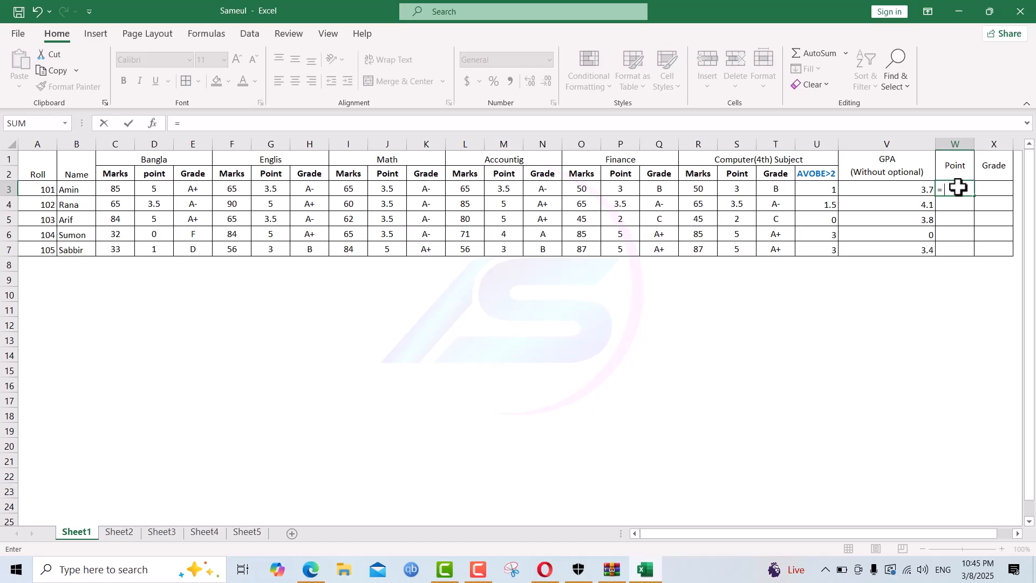
text(if)
key(Tab)
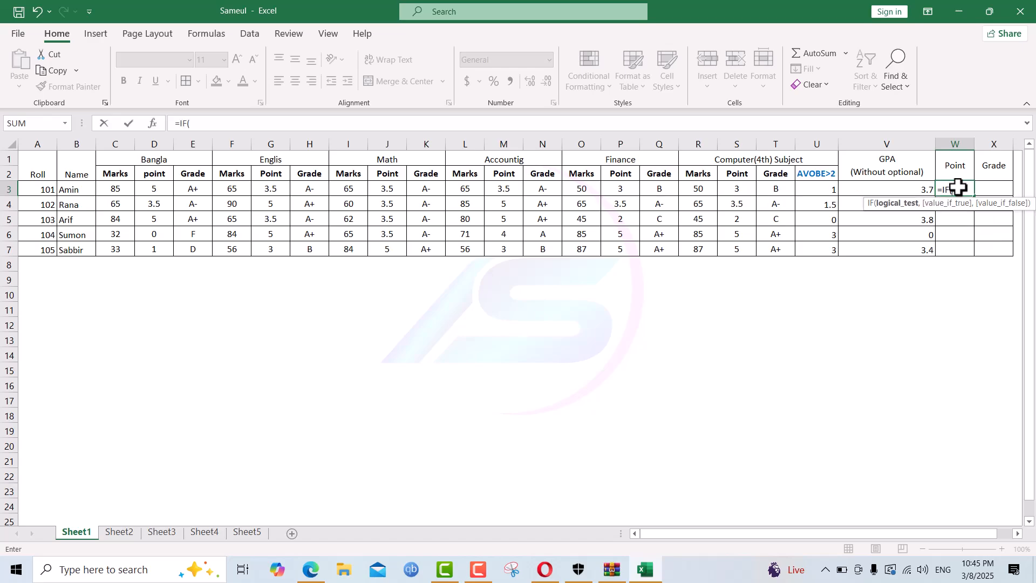
click(916, 189)
text(=)
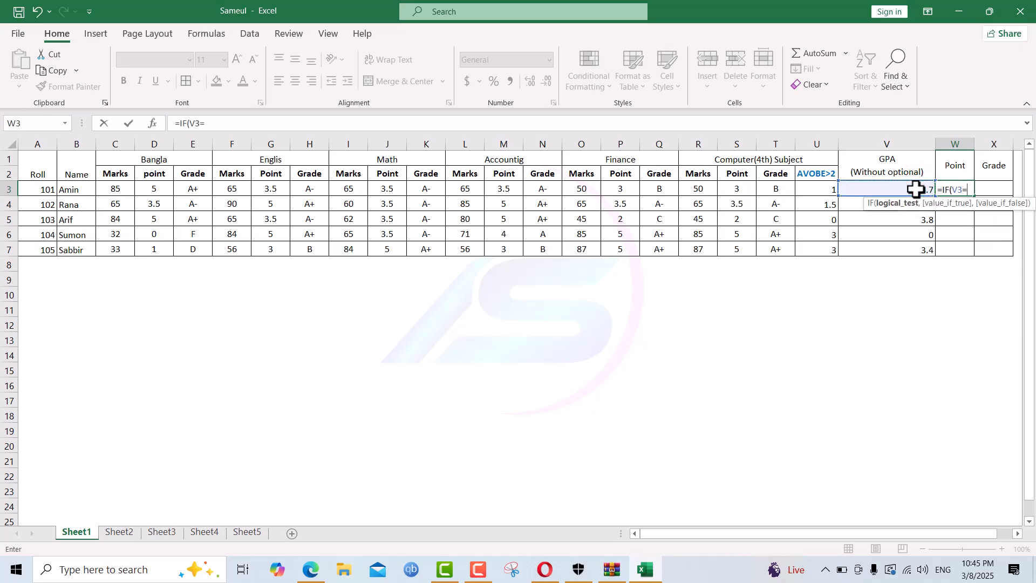
text(5,)
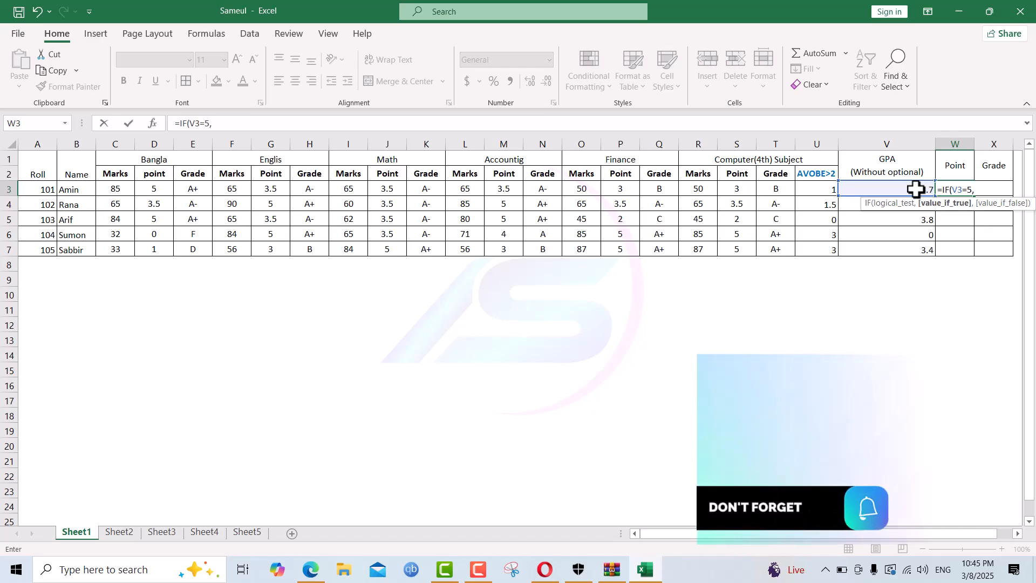
click(916, 189)
text(,)
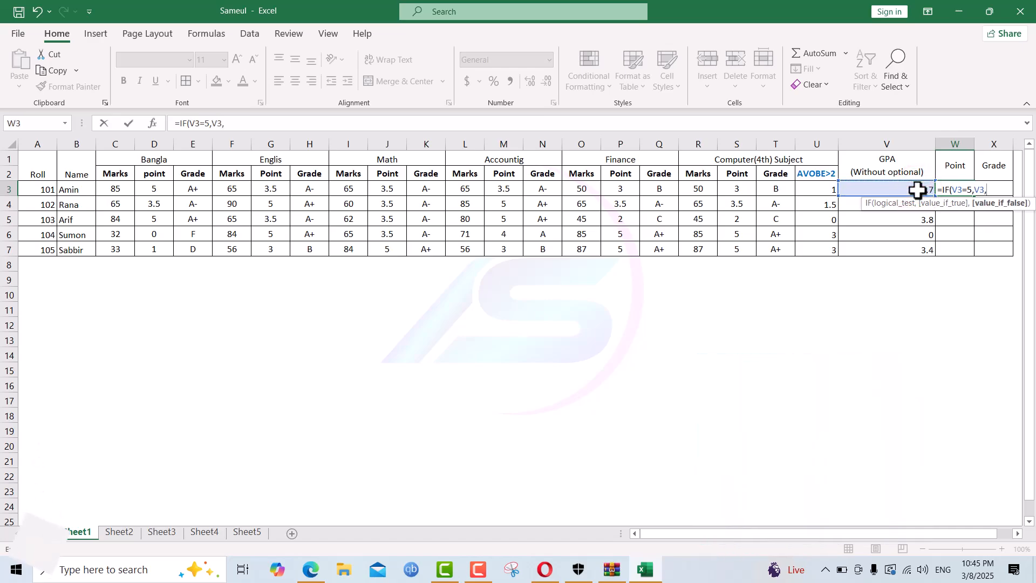
Step: Complete the W3 point formula with V3+V3*U3% as the false value and enter it
click(916, 190)
text(+)
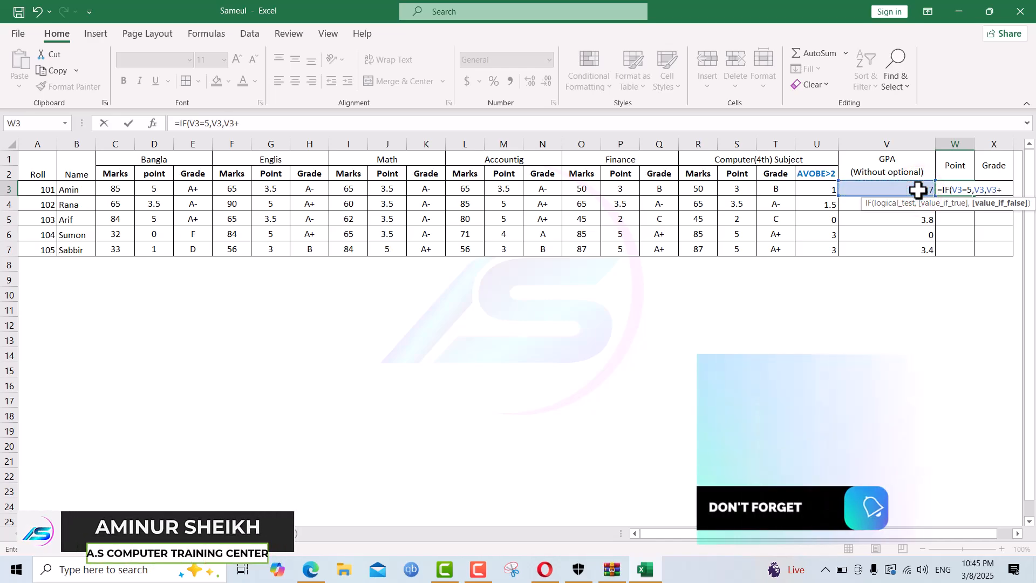
click(917, 190)
text(*)
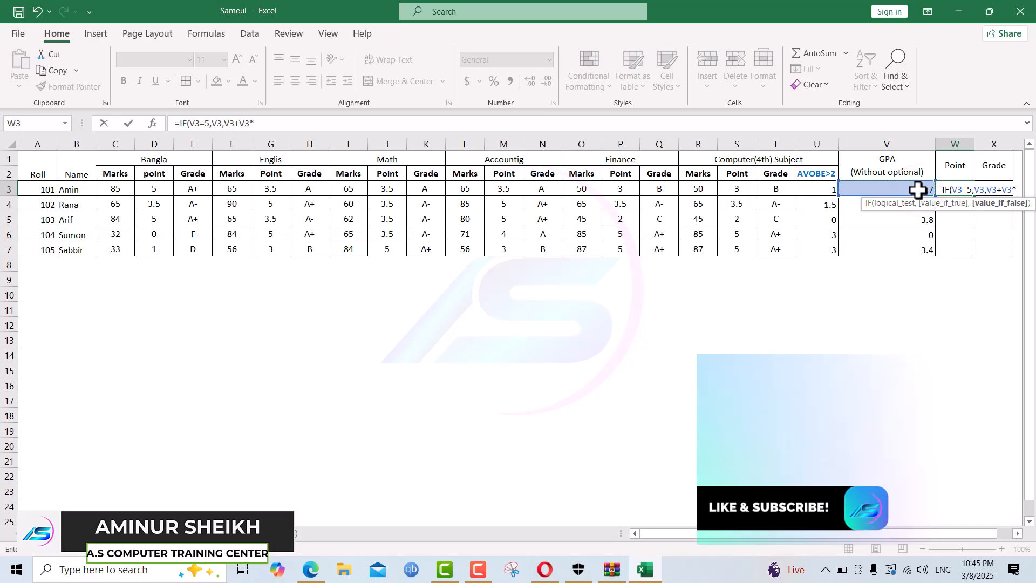
click(819, 191)
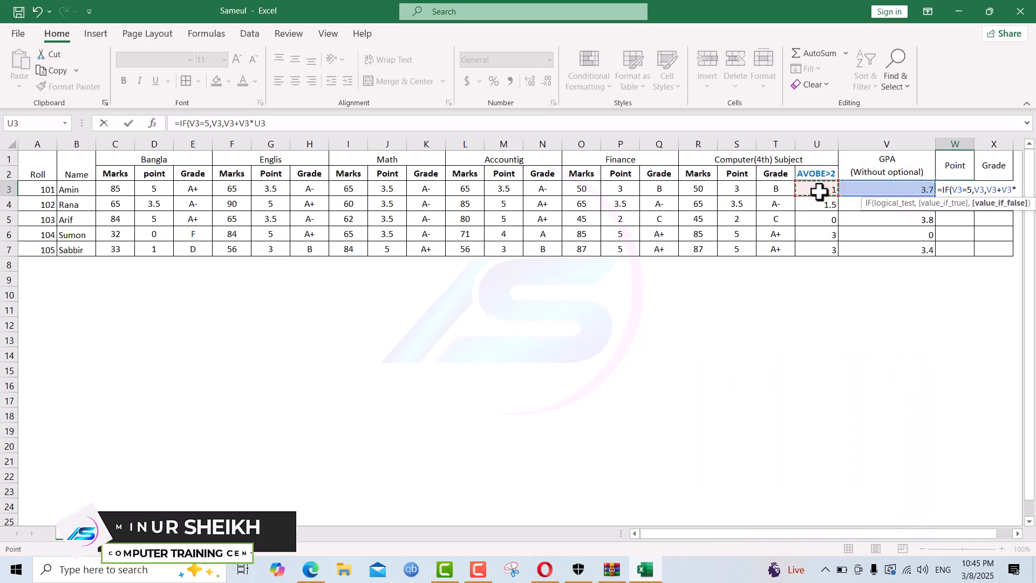
text(%)
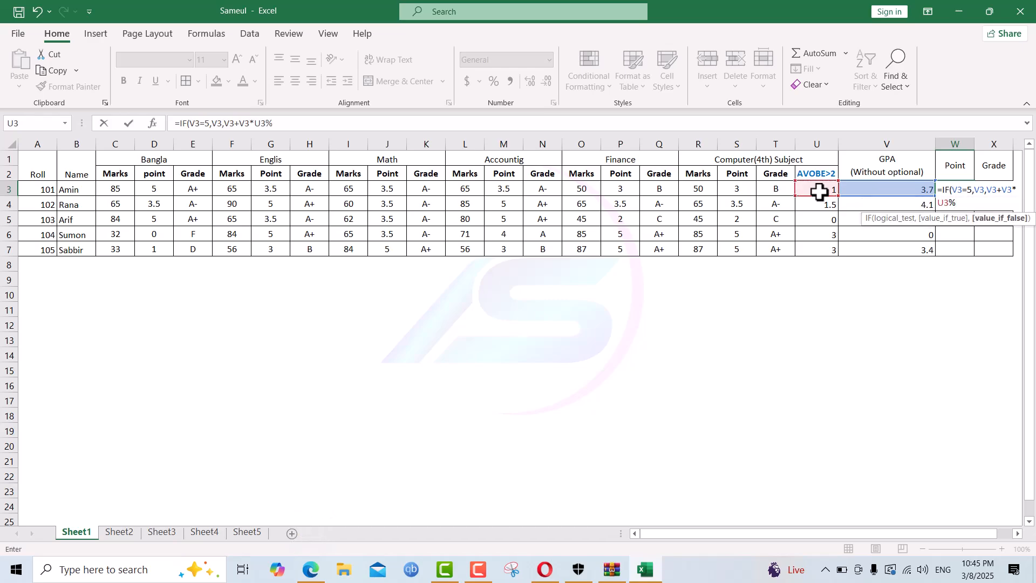
key(Return)
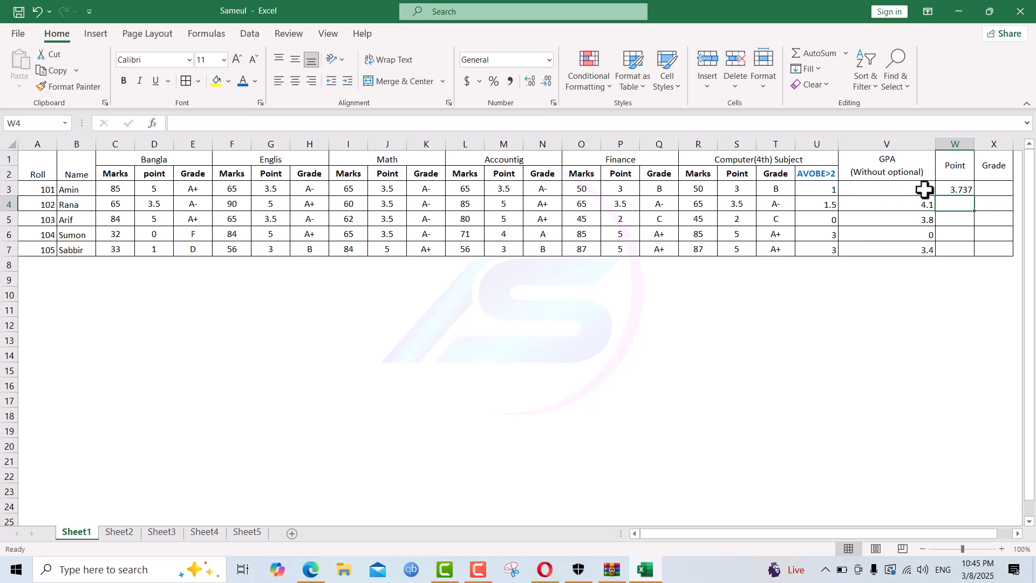
Step: Fill the W3 point formula down to W7 and format W3:W7 with two decimal places
click(955, 190)
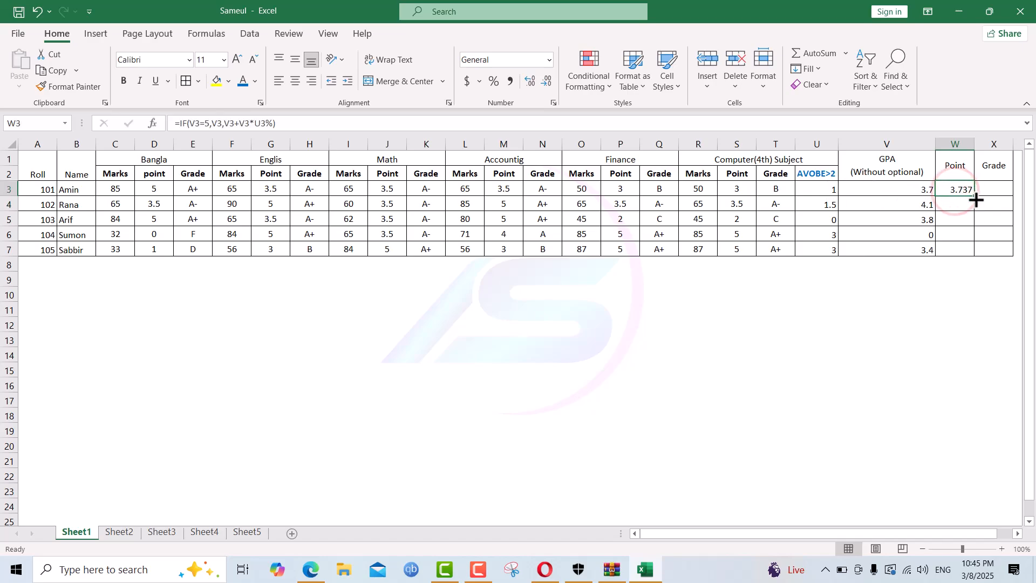
double_click(973, 196)
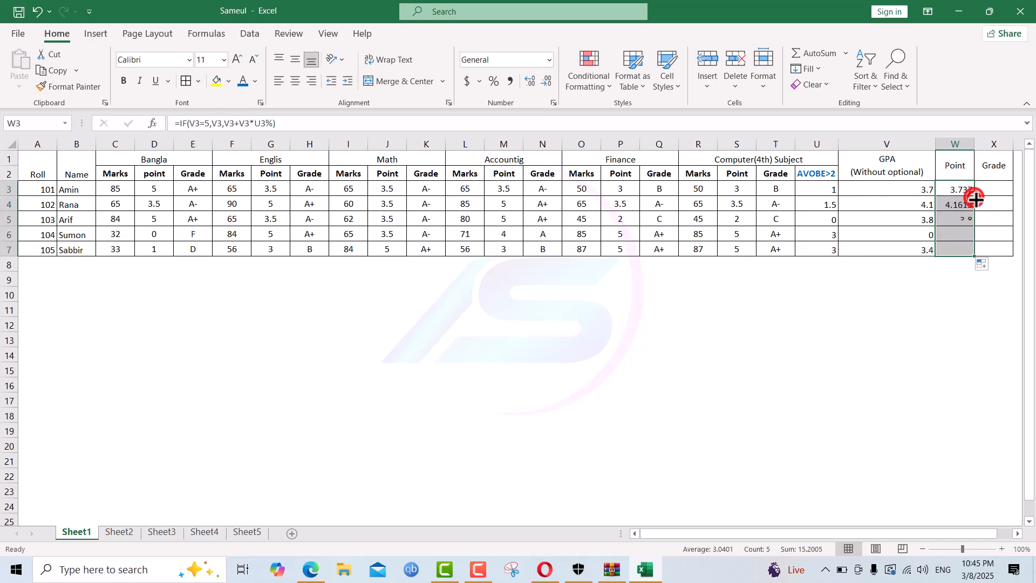
click(948, 190)
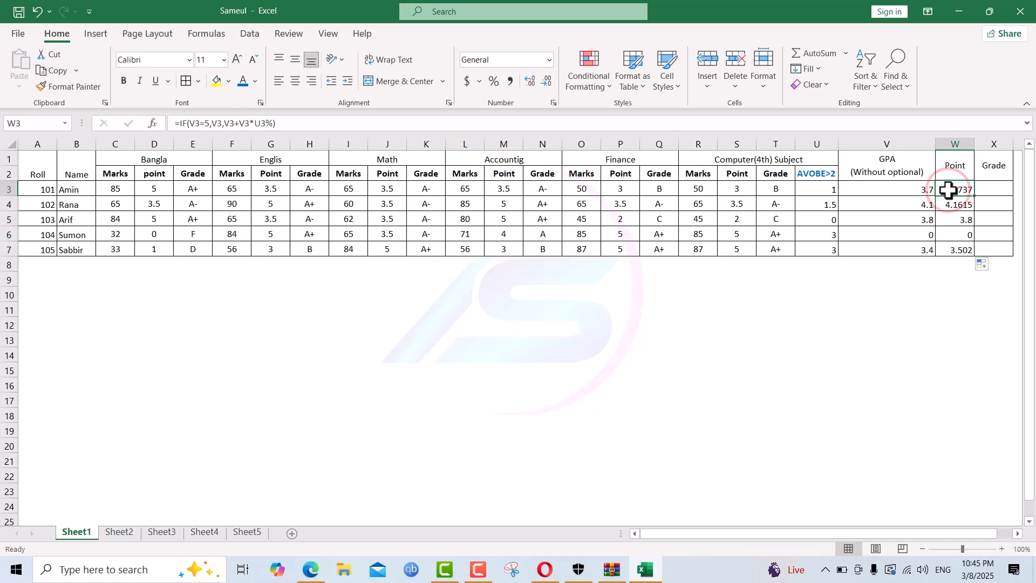
drag(948, 189, 962, 248)
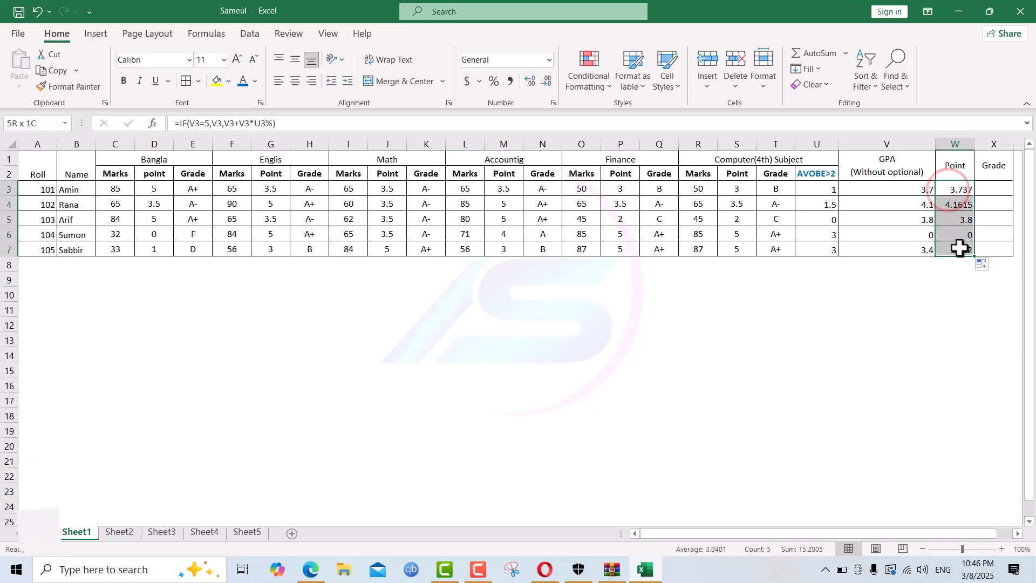
click(538, 82)
click(530, 82)
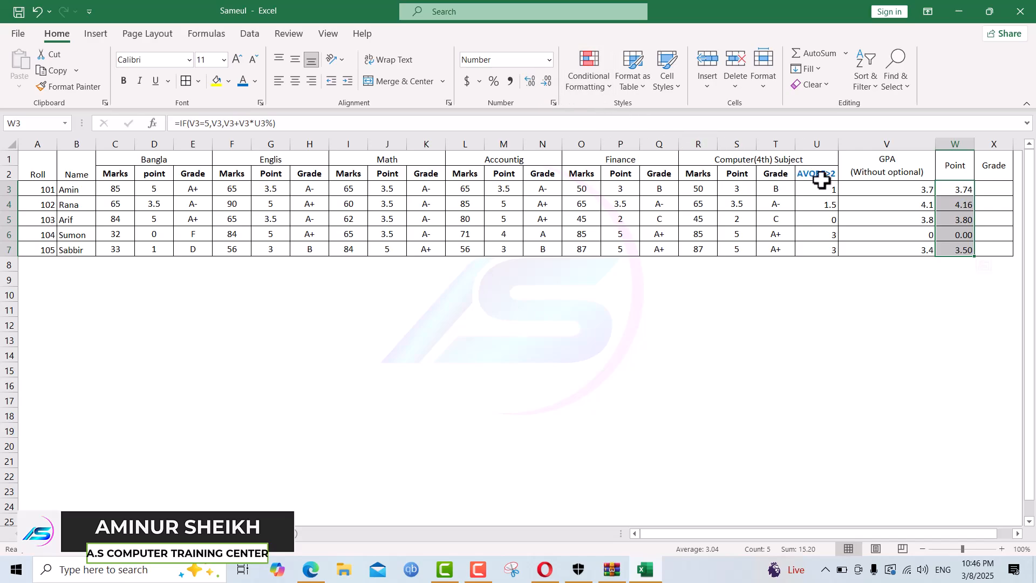
Step: Set the English and Math marks of roll 101 in F3 and I3 to 85 each
click(236, 192)
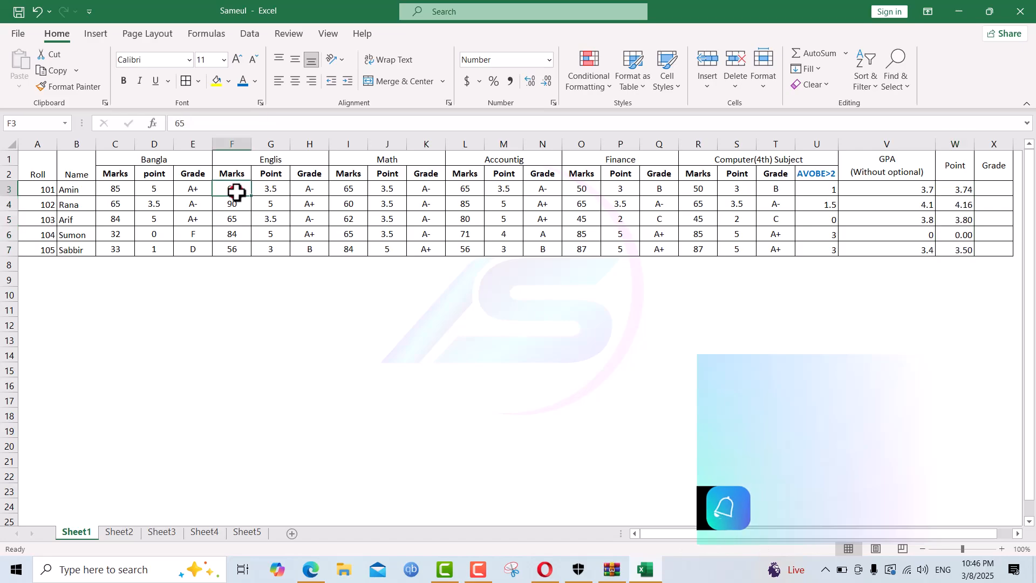
text(8)
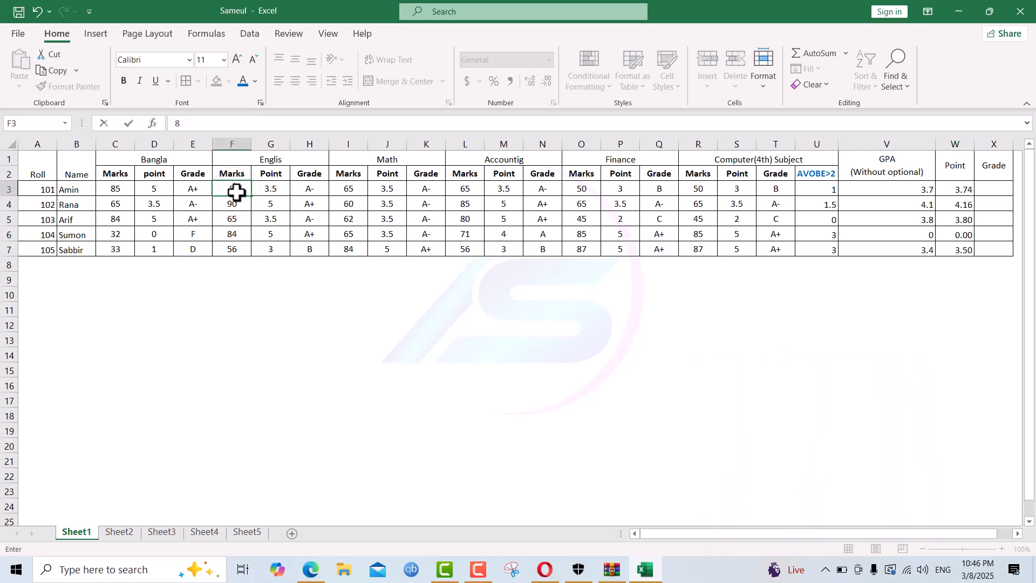
key(Tab)
key(Tab)
key(Tab)
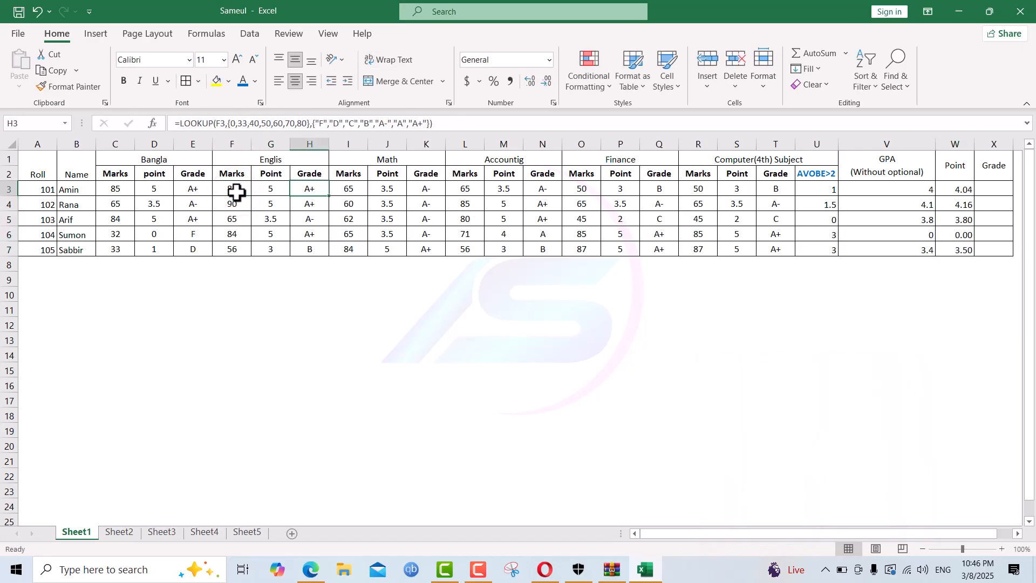
text(85)
key(Tab)
key(Tab)
key(Tab)
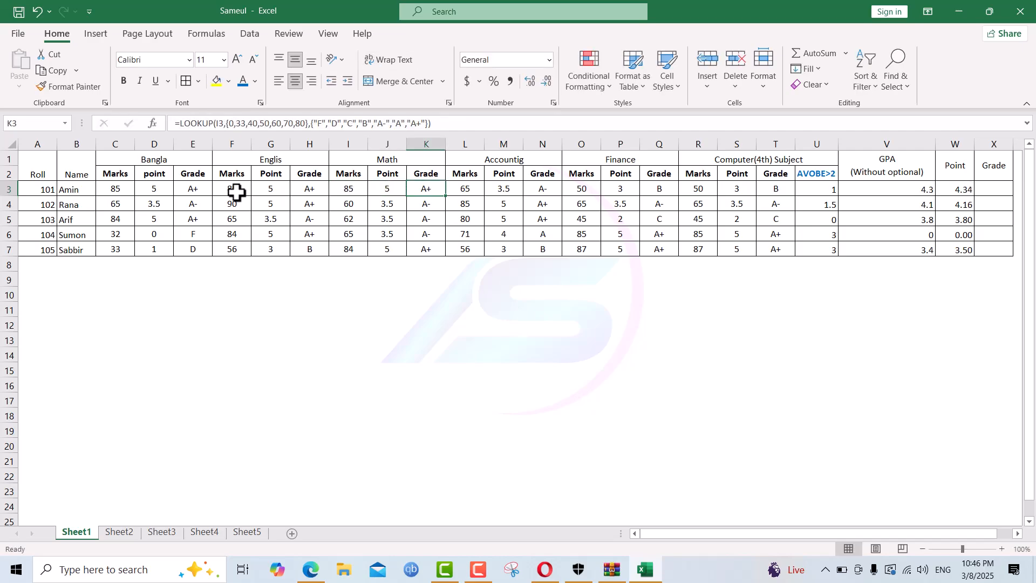
Step: Set the Accounting and Finance marks of roll 101 in L3 and O3 to 80 each
text(80)
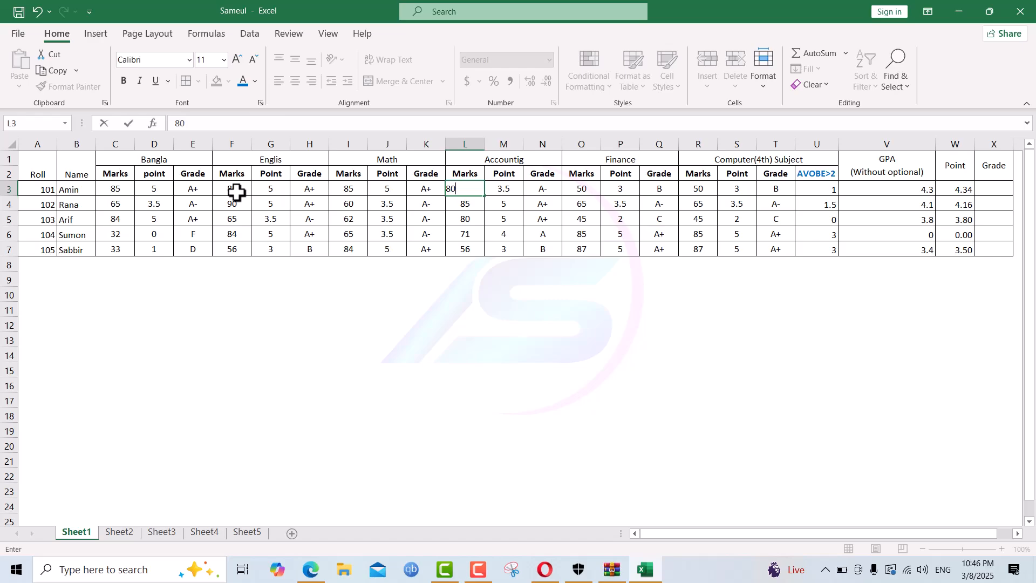
key(Tab)
key(Tab)
key(Tab)
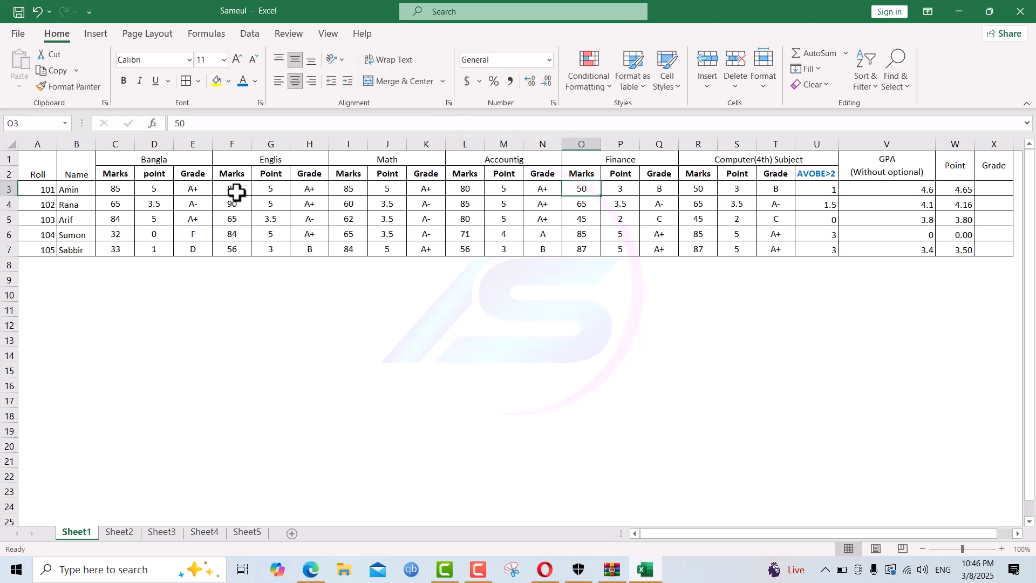
text(8)
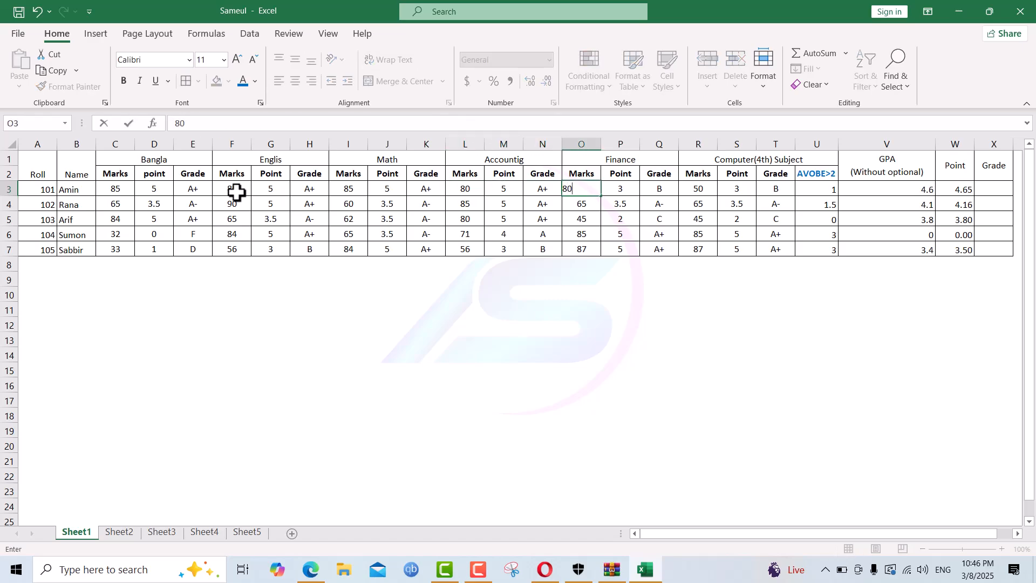
key(Tab)
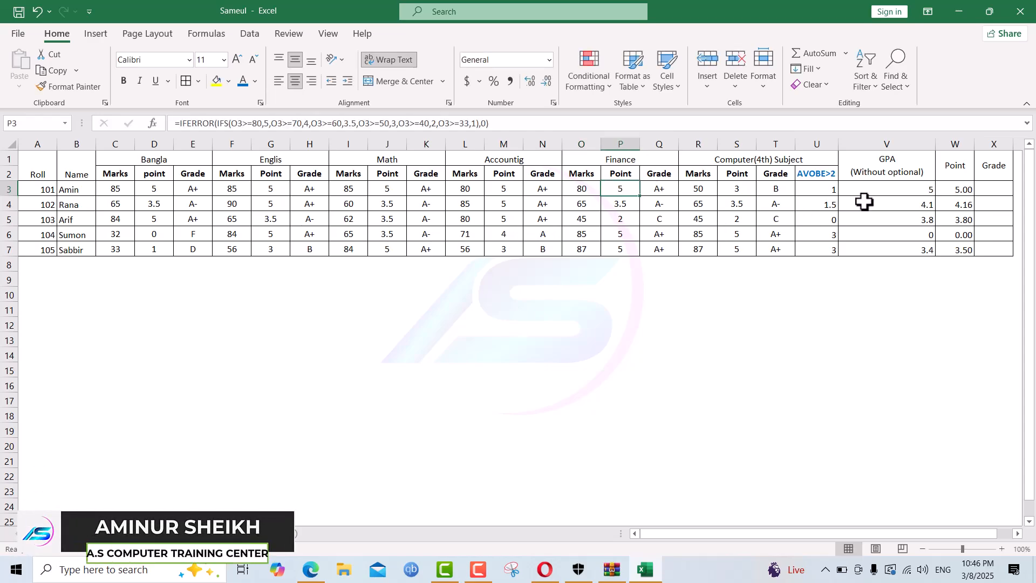
Step: Begin the overall grade formula in X3 as =IFS(W3=5, to test the point
click(995, 183)
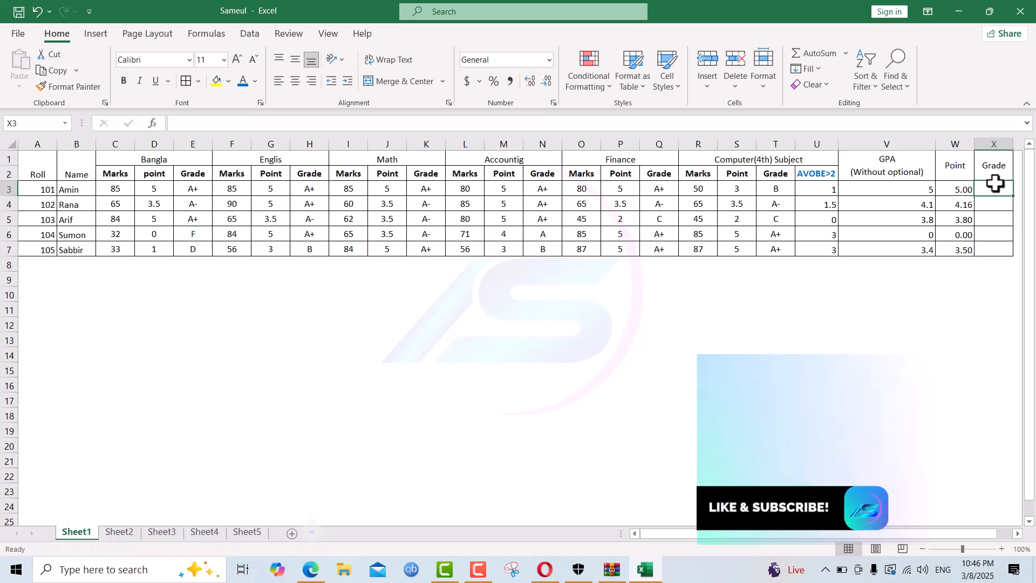
text(=)
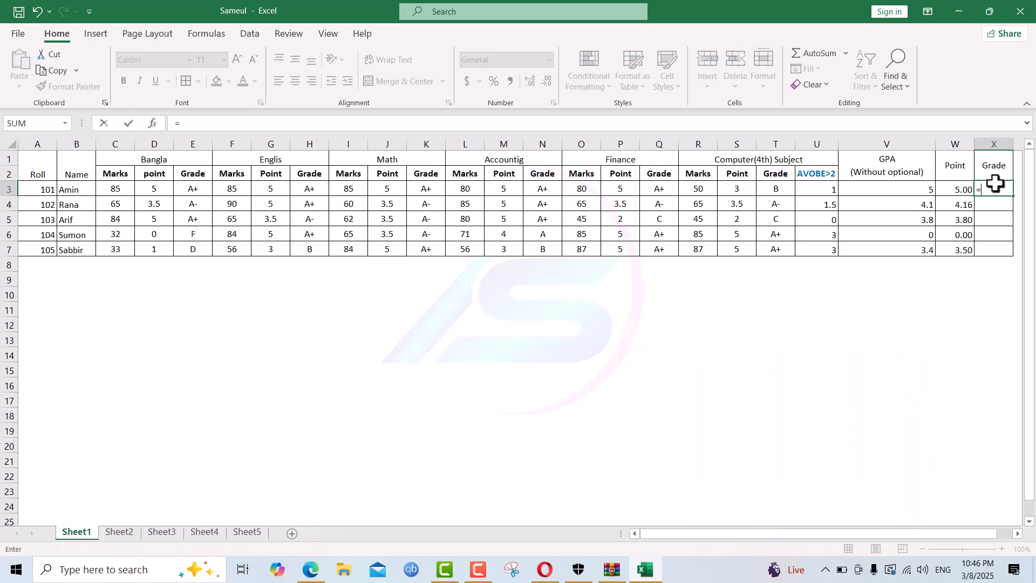
text(if)
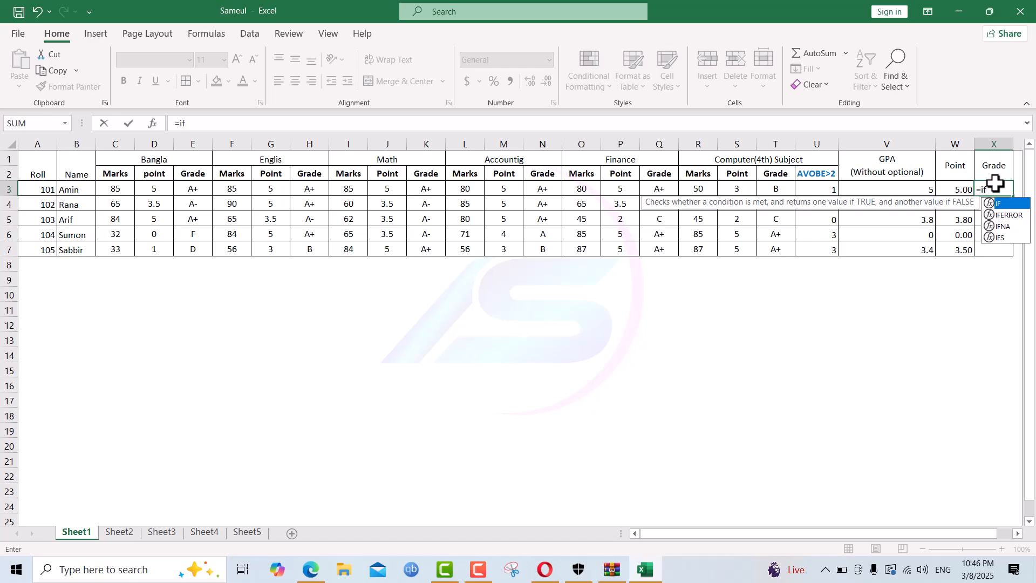
text(s)
key(Tab)
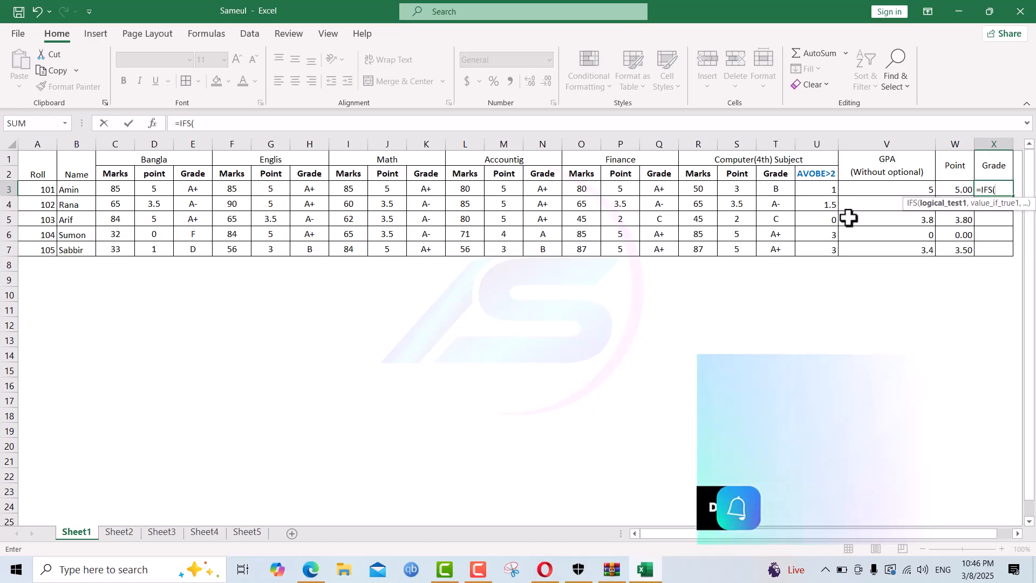
click(923, 187)
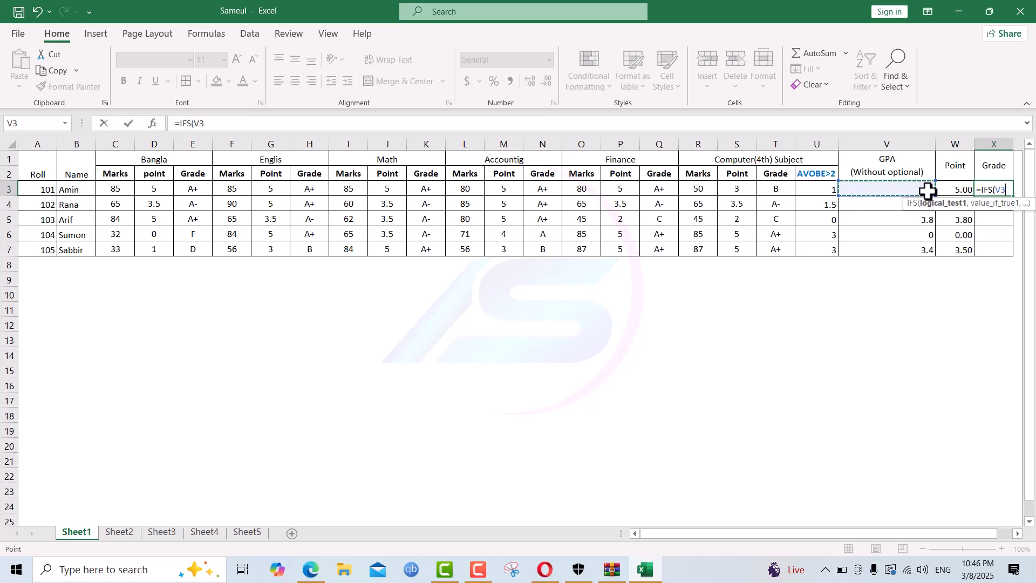
click(944, 190)
text(=)
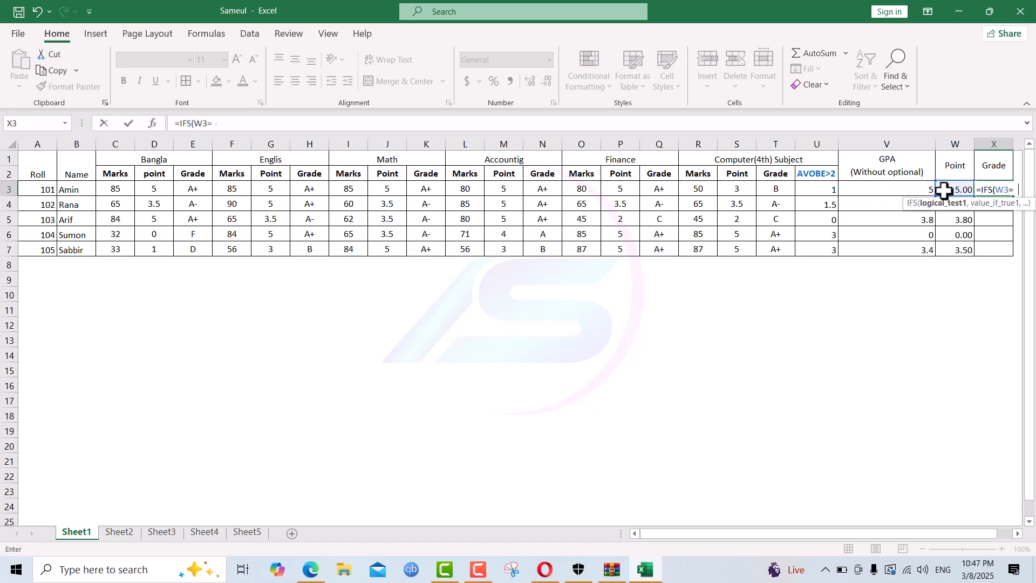
text(5,)
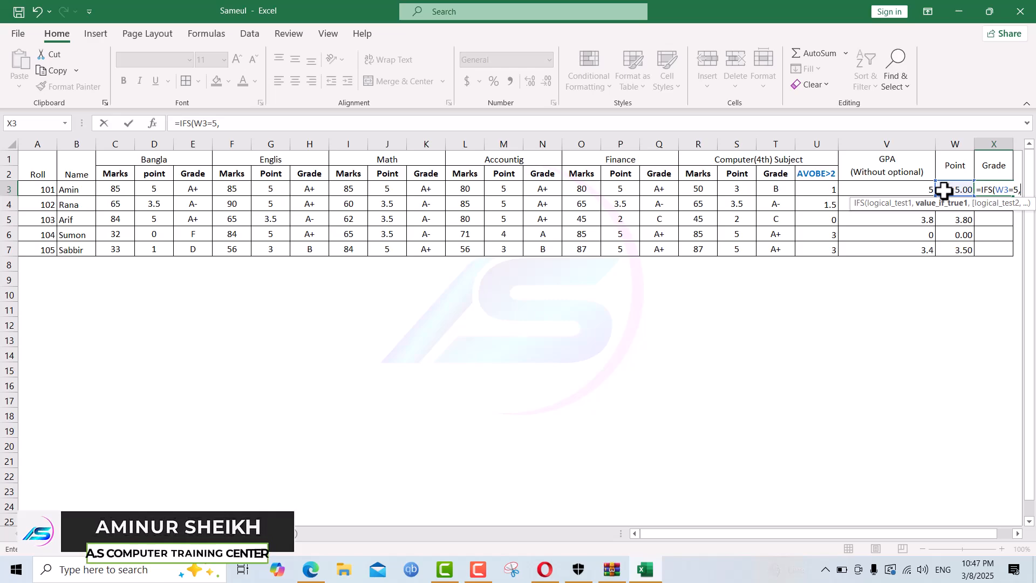
Step: Add "A+" in quotes as the first result of the X3 IFS formula
text(Ä)
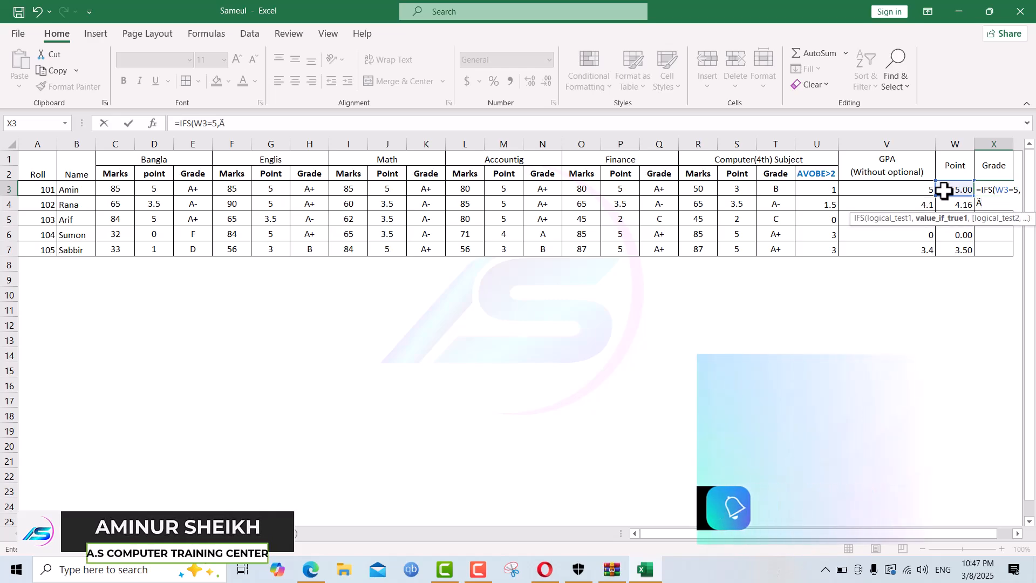
key(BackSpace)
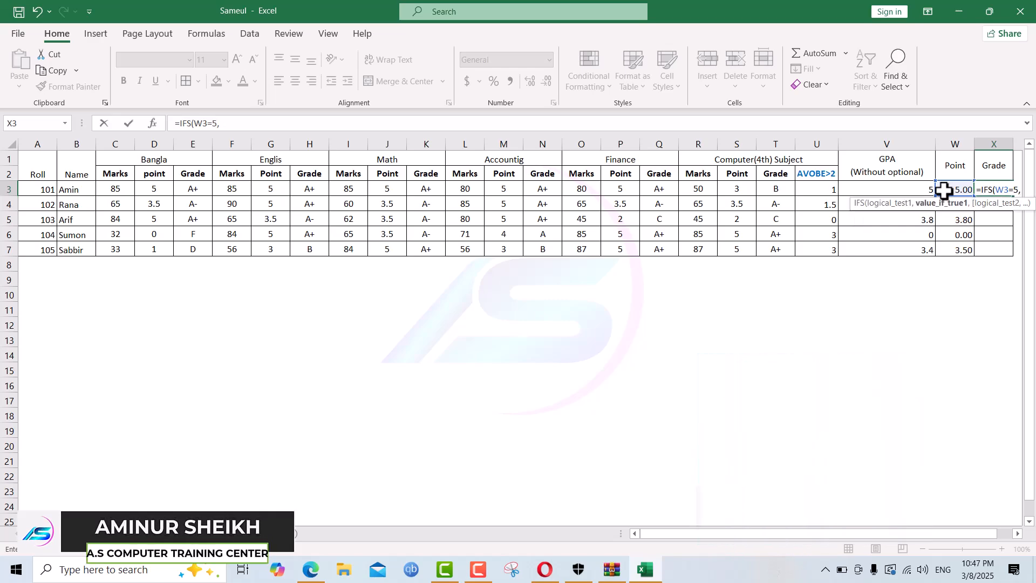
text(")
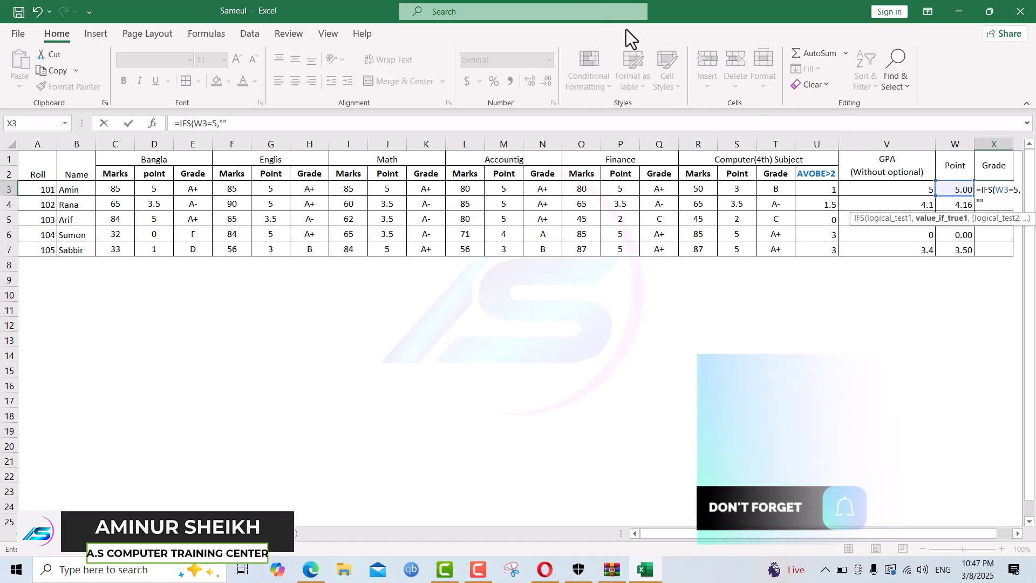
click(222, 120)
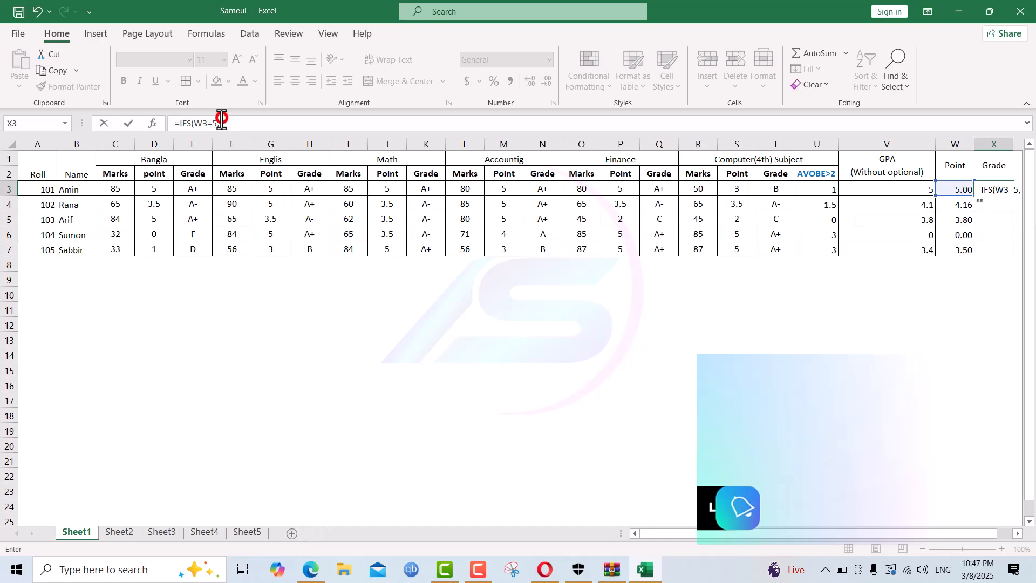
text(a)
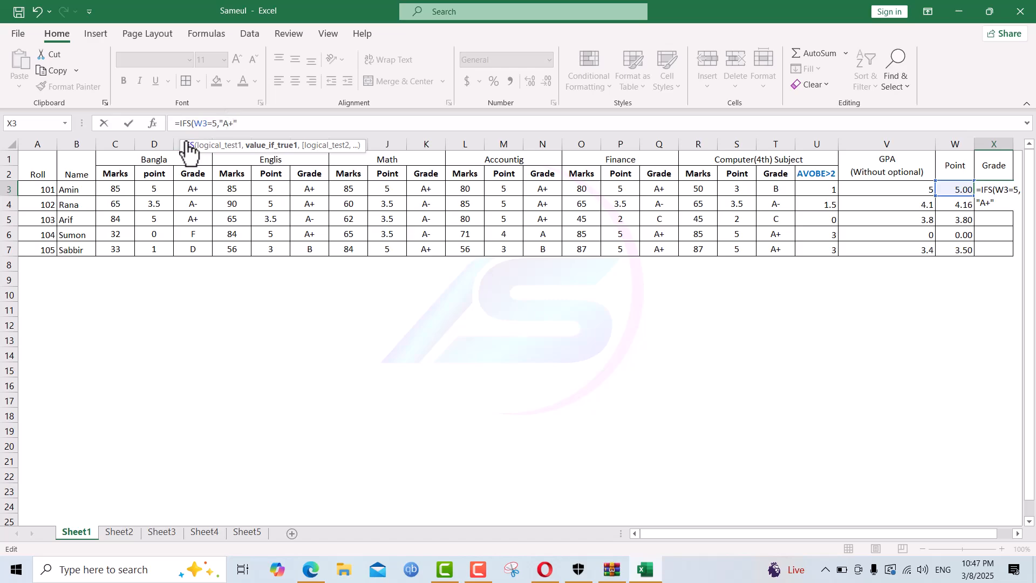
Step: Change the first condition of the X3 formula to W3>=5
drag(194, 119, 240, 123)
key(ctrl+c)
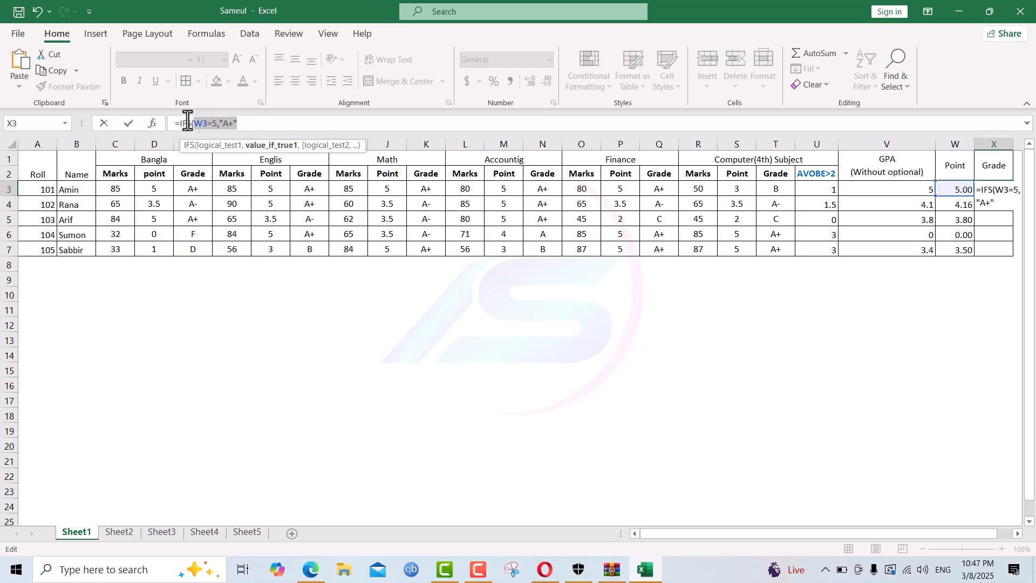
click(207, 123)
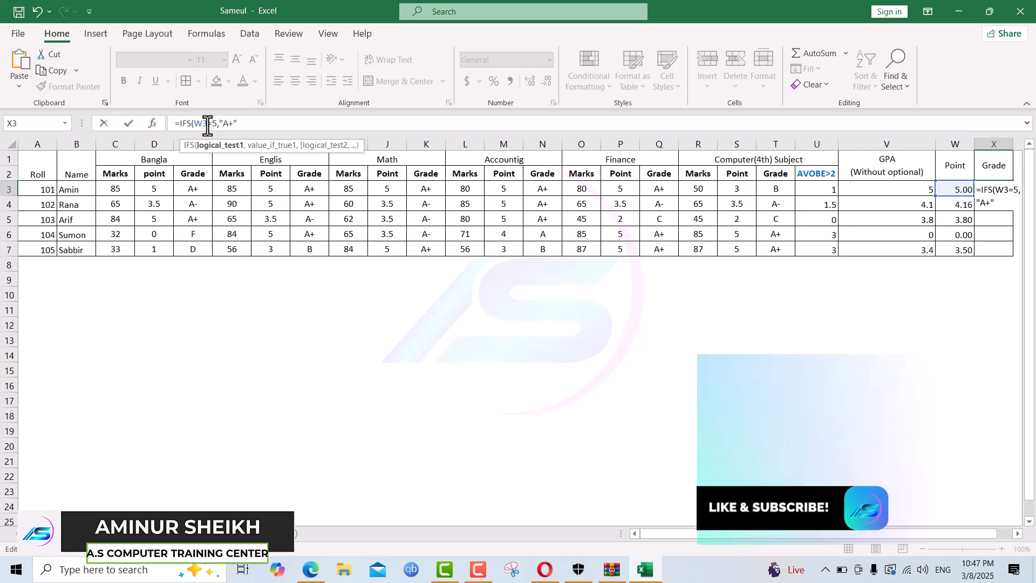
text(>)
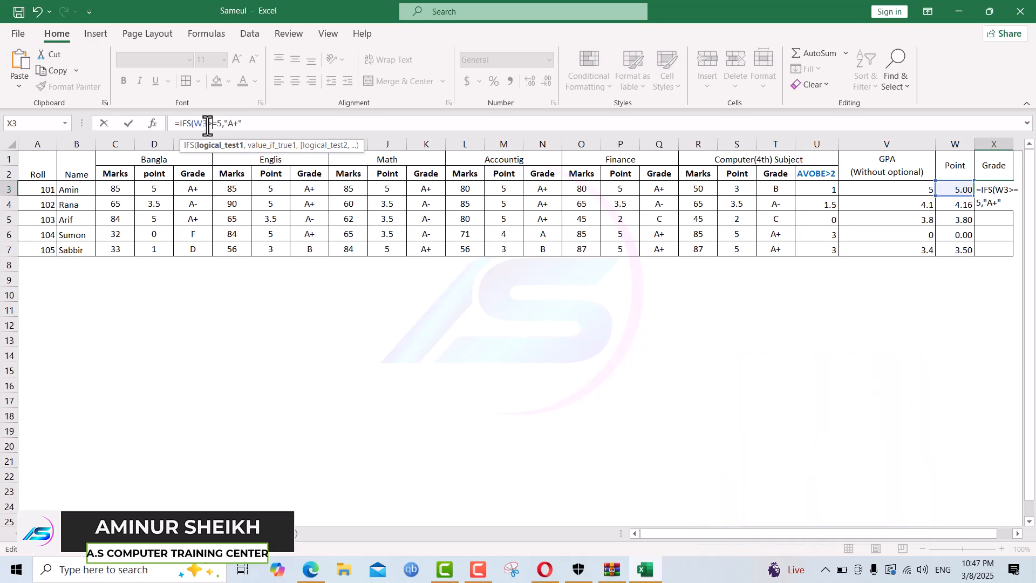
Step: Add a second condition W3>=4 with the result "A" to the X3 IFS formula, followed by a comma
drag(194, 124, 245, 124)
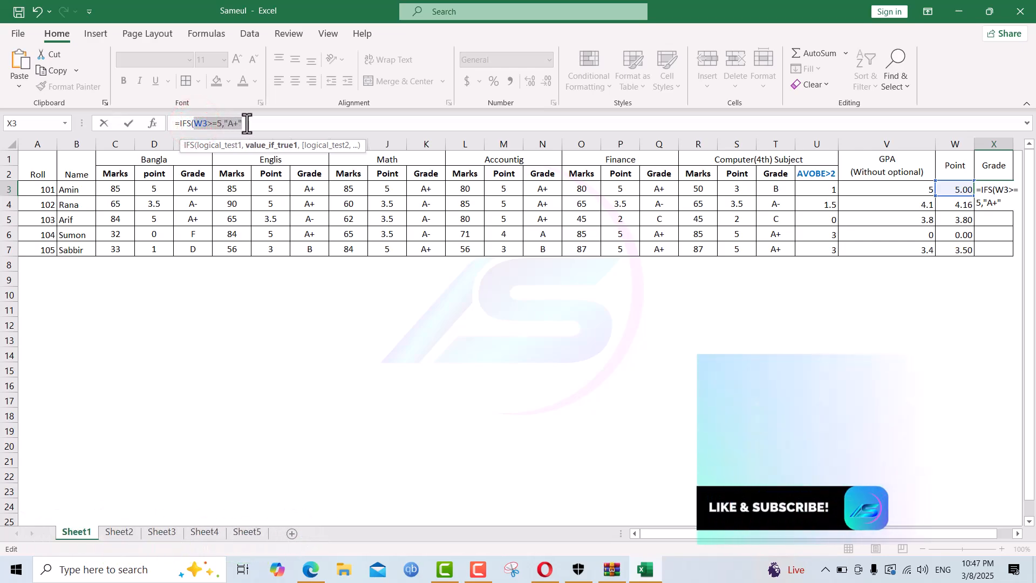
click(247, 124)
text(,)
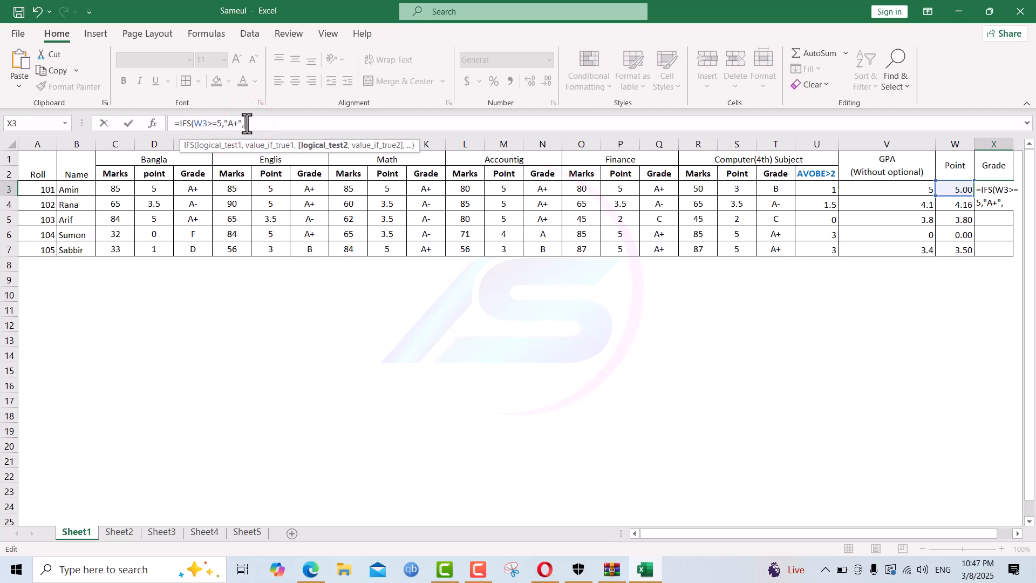
key(ctrl+v)
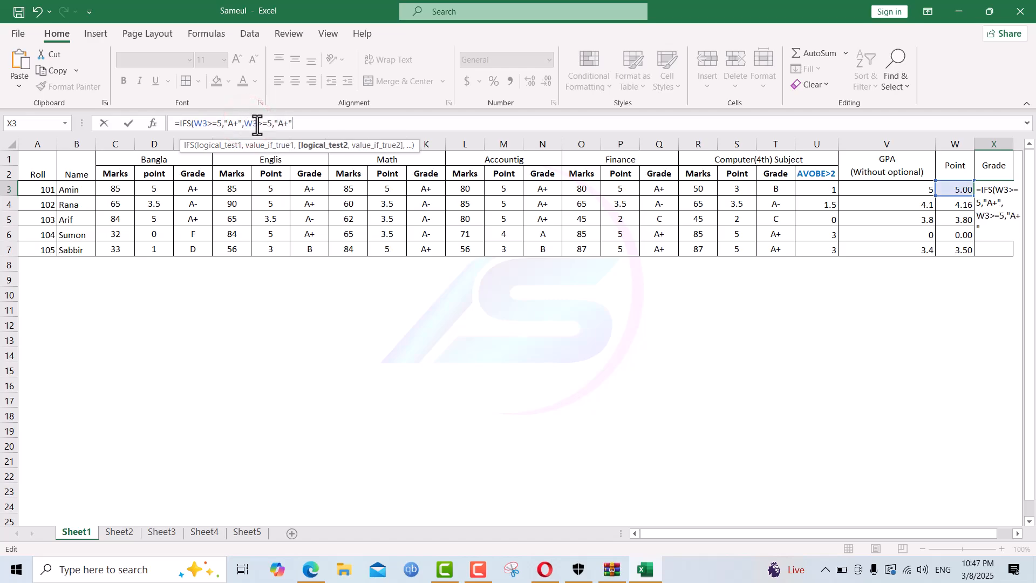
click(270, 124)
key(BackSpace)
text(,)
Step: Duplicate the W3>=4,"A" pair in the X3 formula and change the copy to W3>=3.5 with the result "A-"
drag(245, 123, 292, 124)
key(ctrl+c)
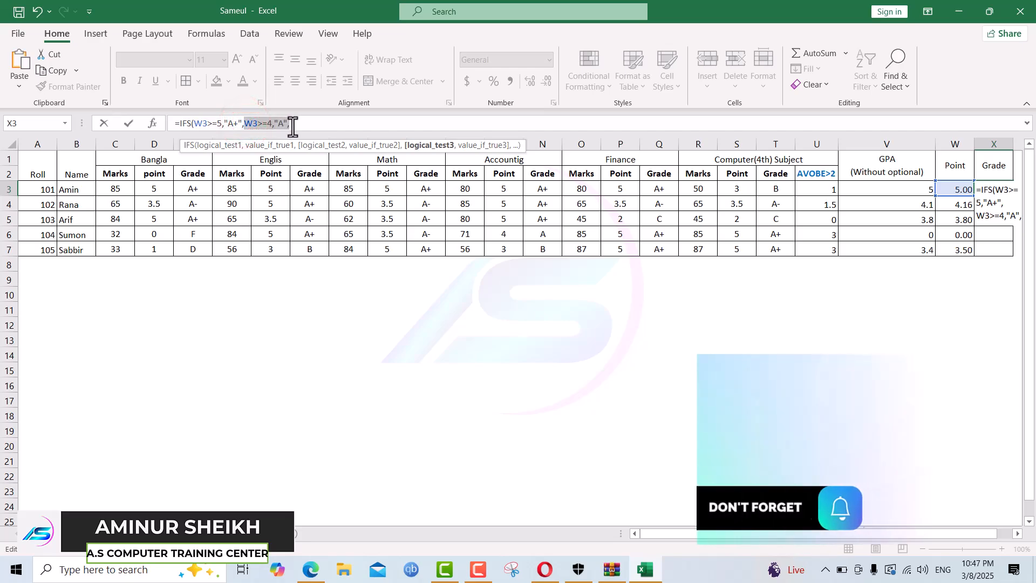
click(292, 125)
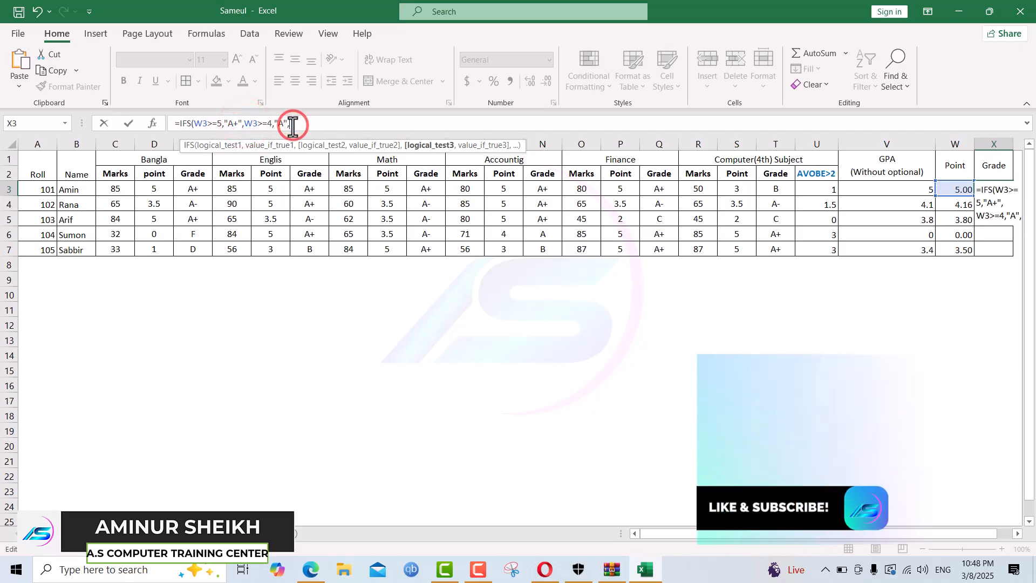
key(ctrl+v)
click(318, 124)
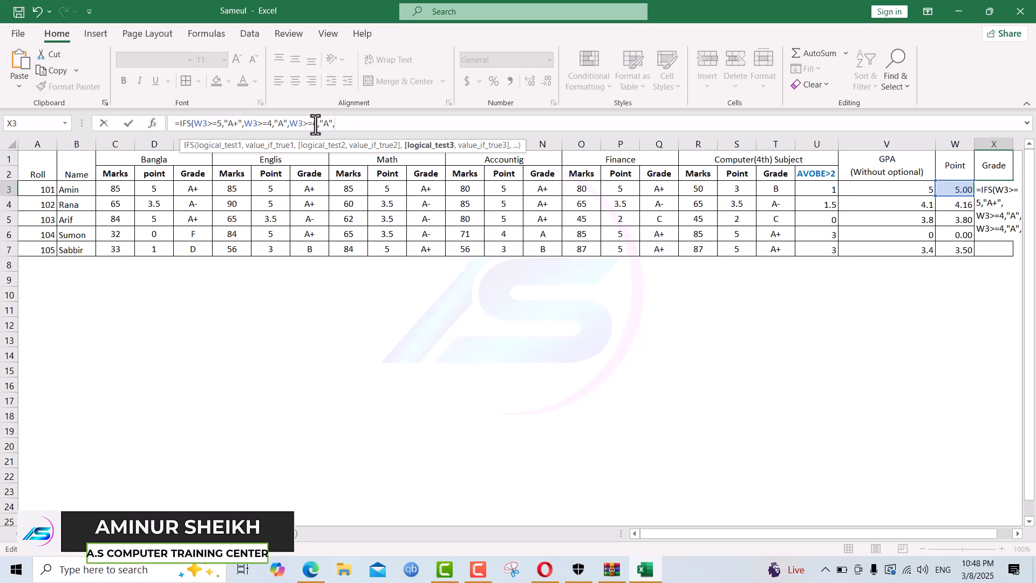
key(BackSpace)
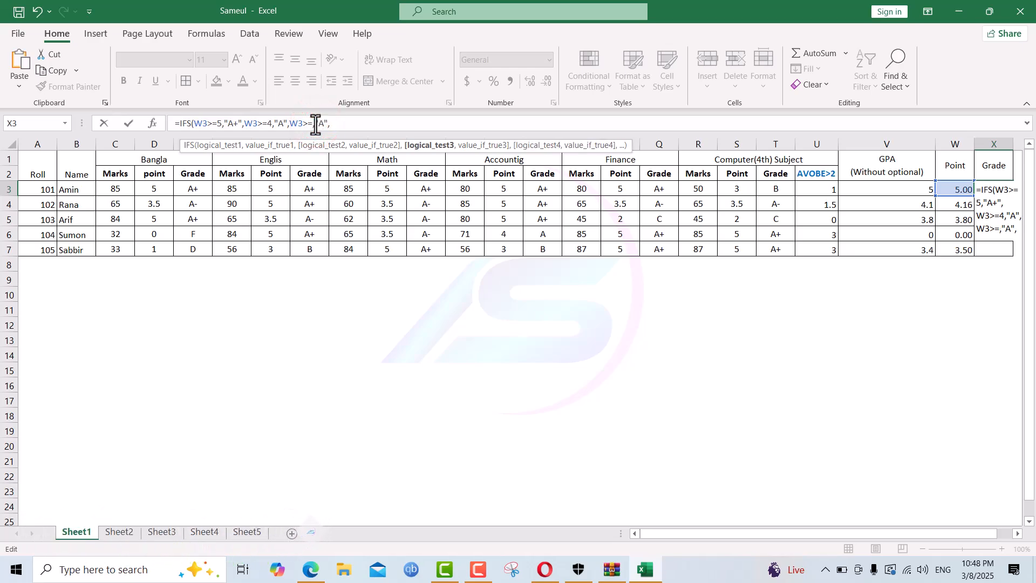
text(3.)
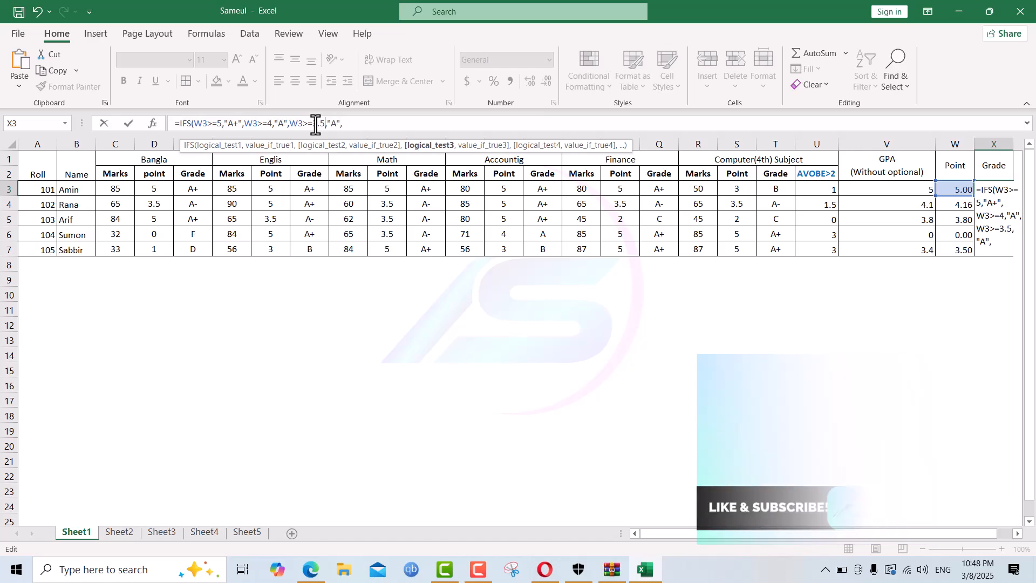
text(5)
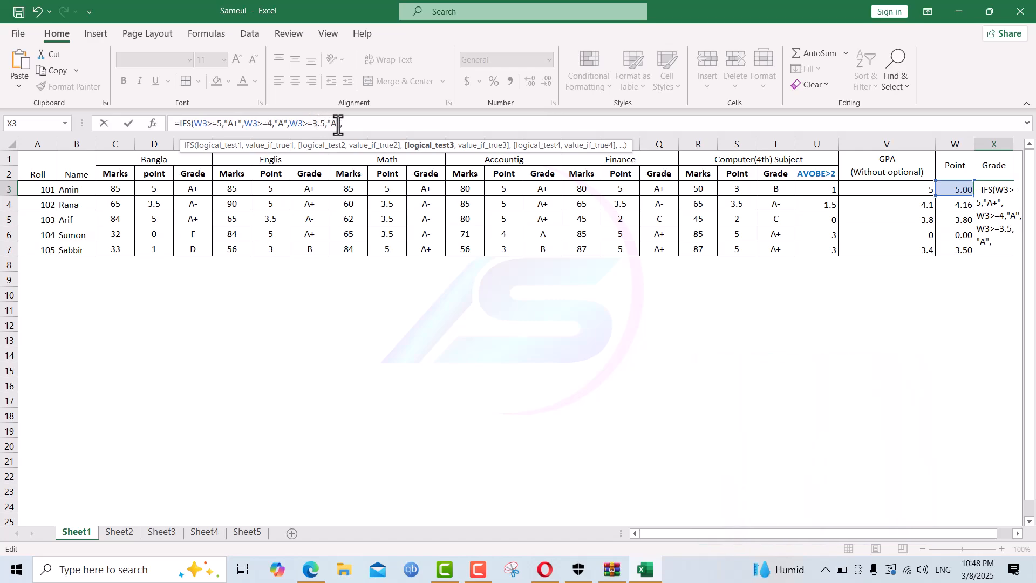
click(335, 124)
text(-)
Step: Add a fourth condition W3>=3 with the result "B" to the X3 formula
click(354, 124)
text(W3>=4,"A",)
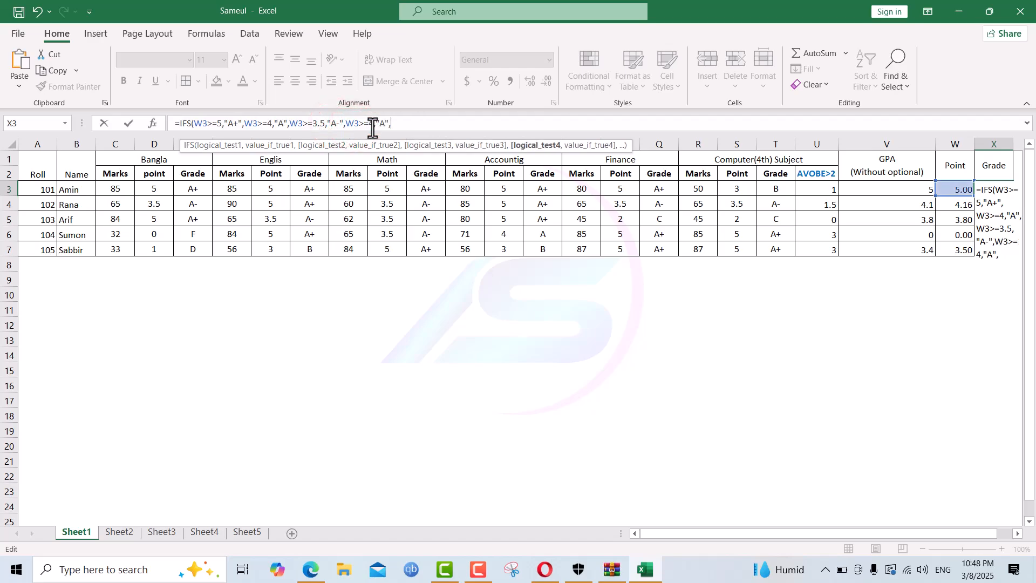
click(372, 121)
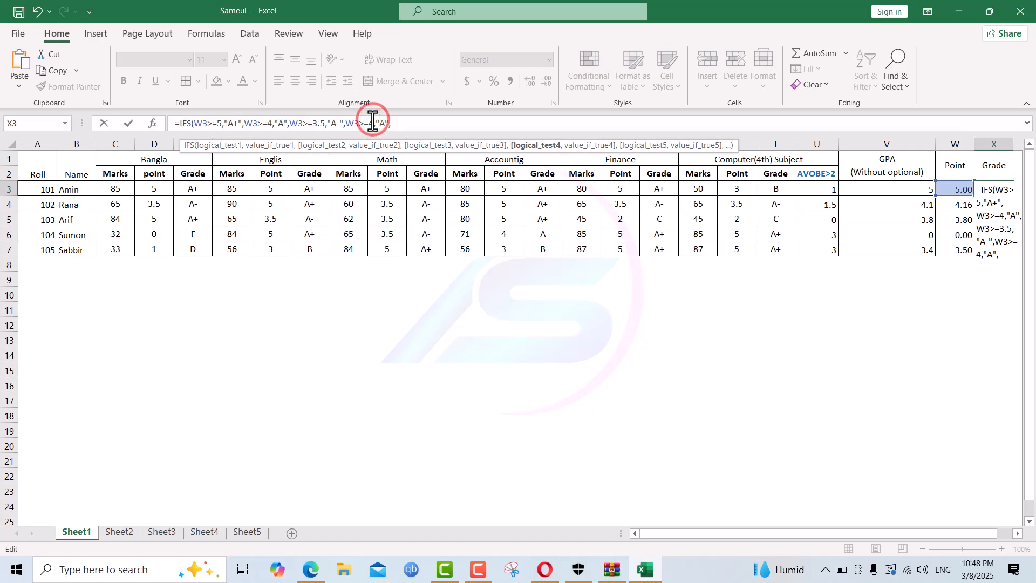
text(3.5)
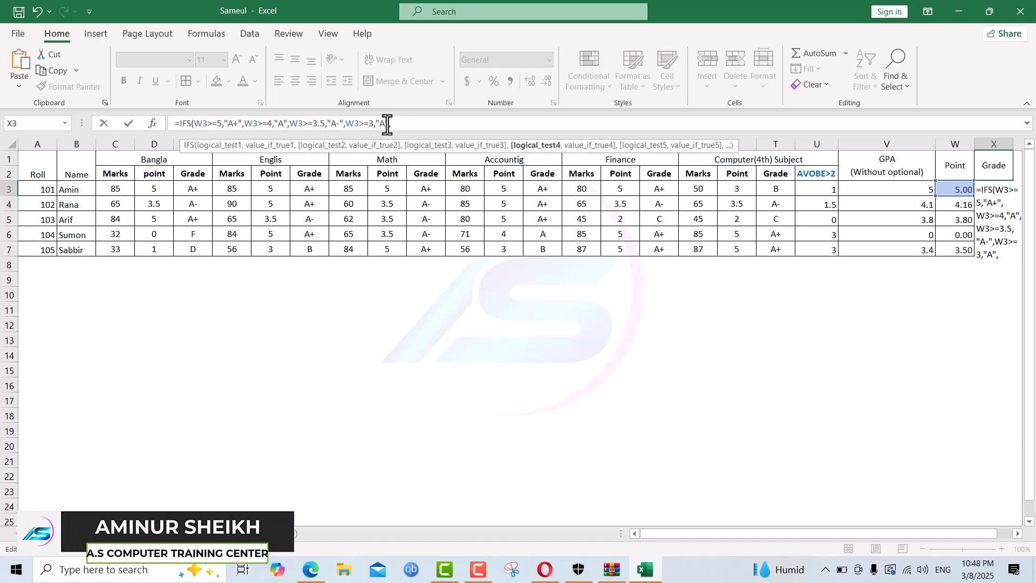
click(382, 123)
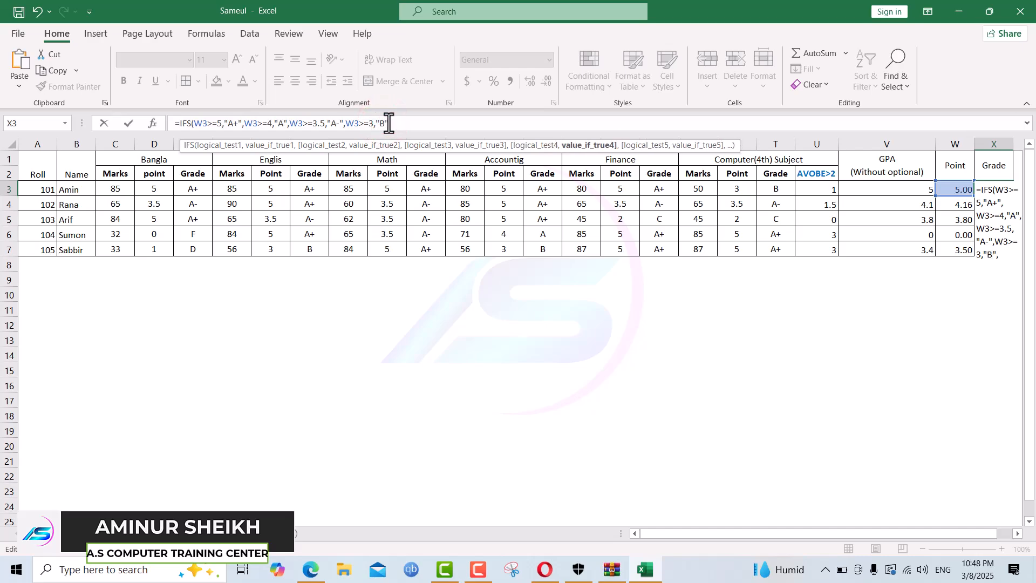
Step: Add a fifth condition W3>=2 with the result "C" to the X3 formula
click(397, 123)
text(W3>=4,"A",)
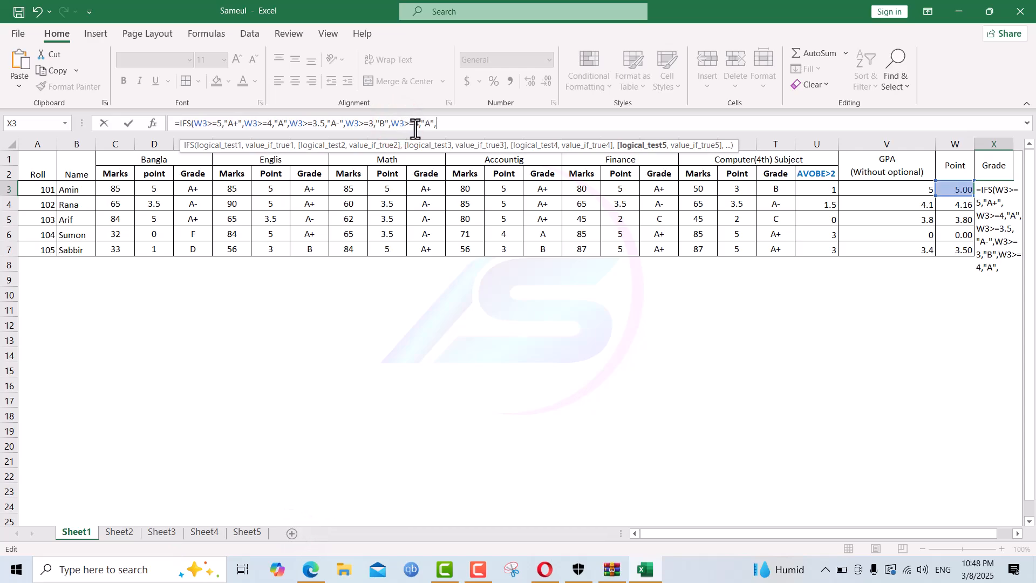
click(419, 123)
key(BackSpace)
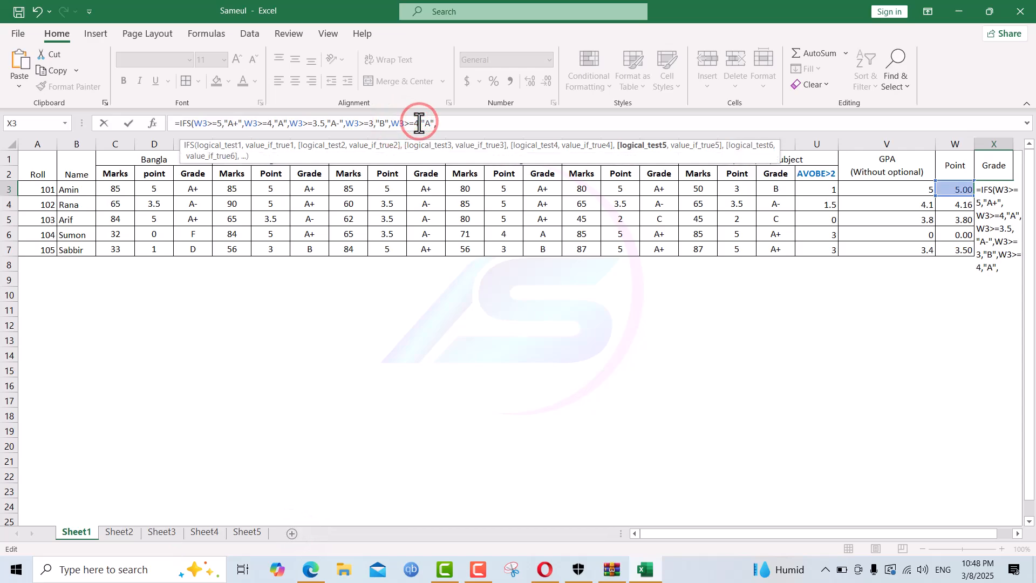
text(2)
click(432, 123)
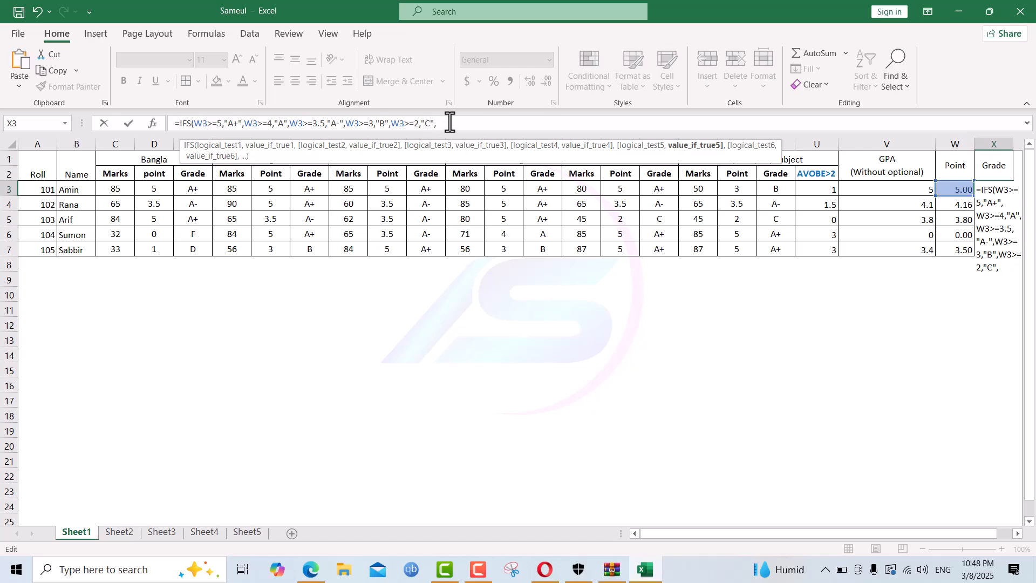
Step: Add a sixth condition W3>=1 with the result "D" to the X3 formula
text(W3>=4,"A",)
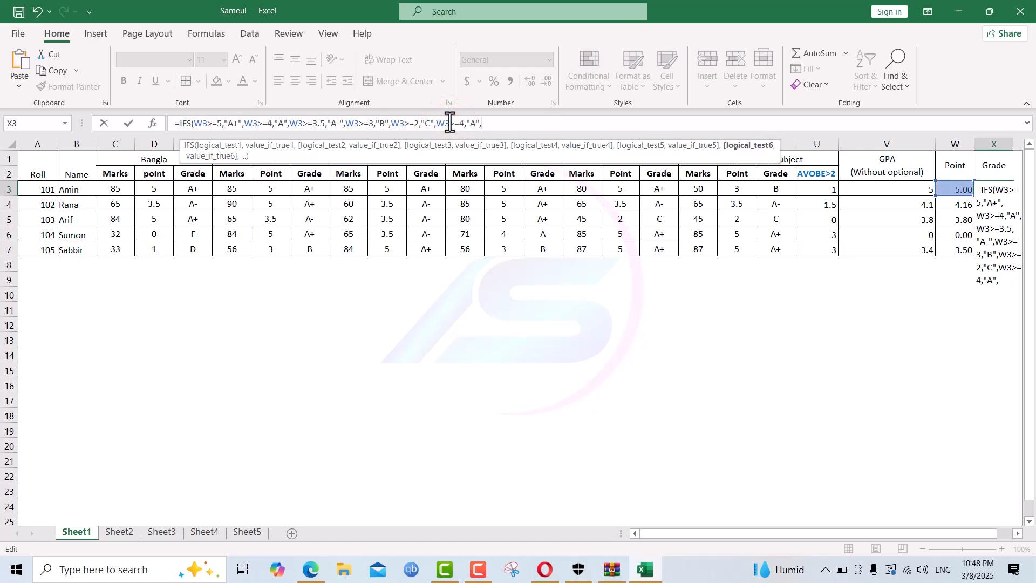
click(464, 123)
key(BackSpace)
text(1)
click(473, 123)
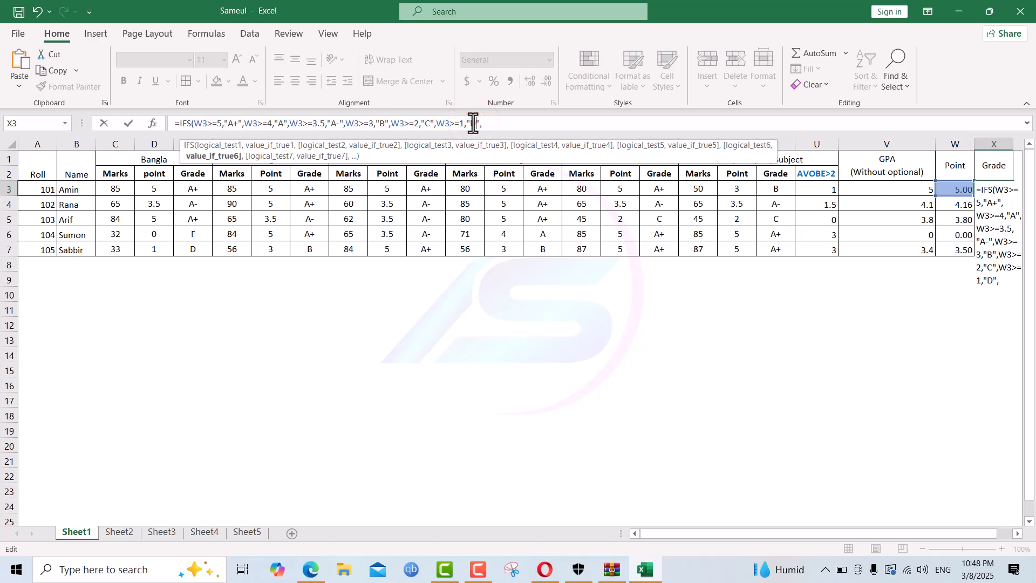
Step: Try to complete the X3 IFS formula with a lone "F" as its last result, and take that argument out again
click(489, 123)
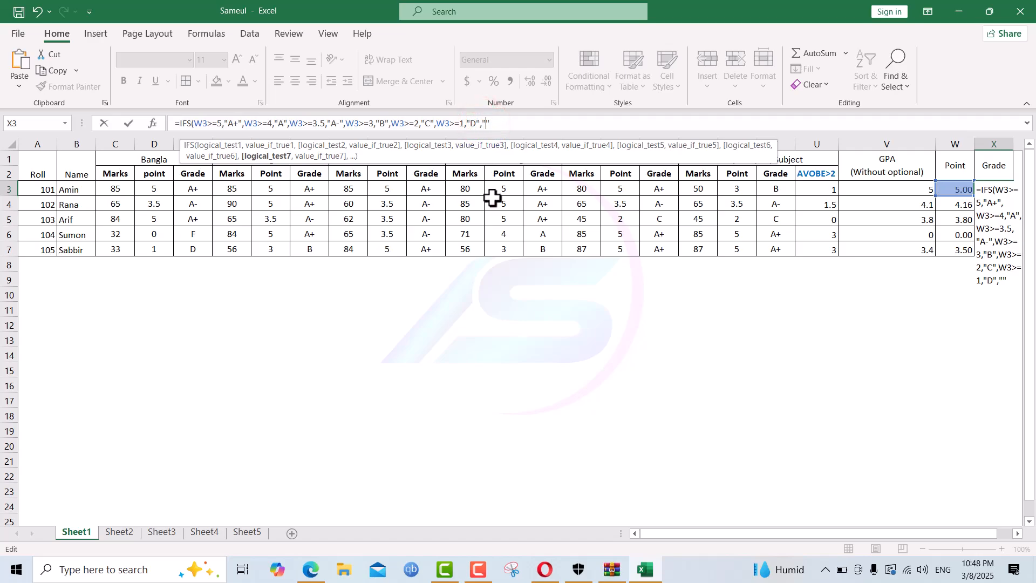
text(F)
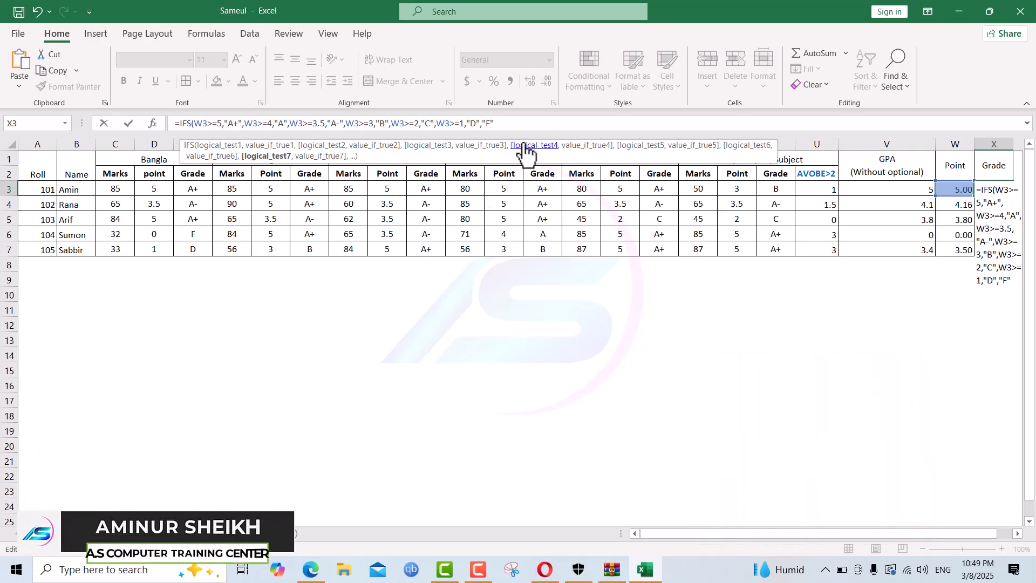
click(511, 121)
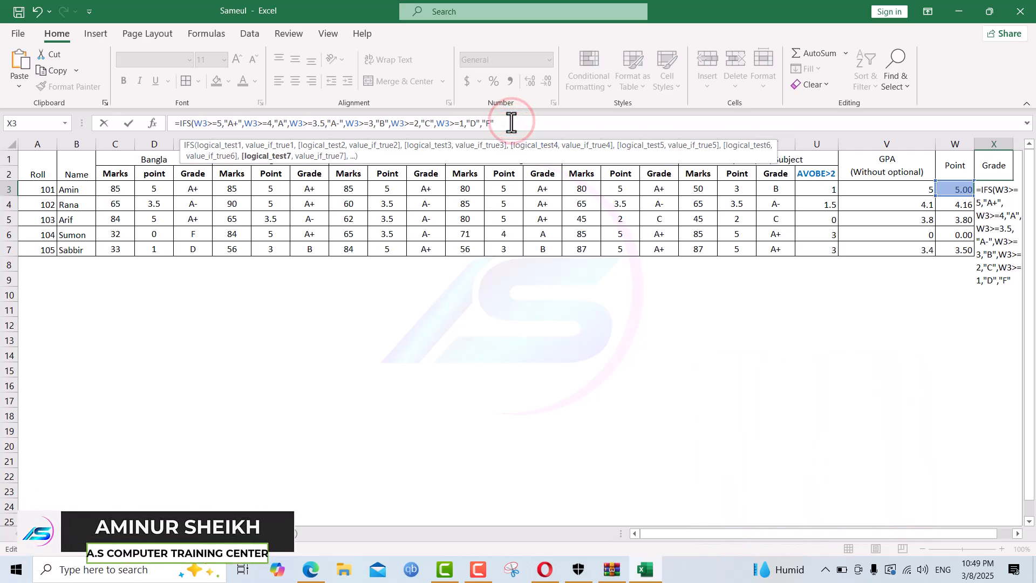
text())
key(Return)
key(Return)
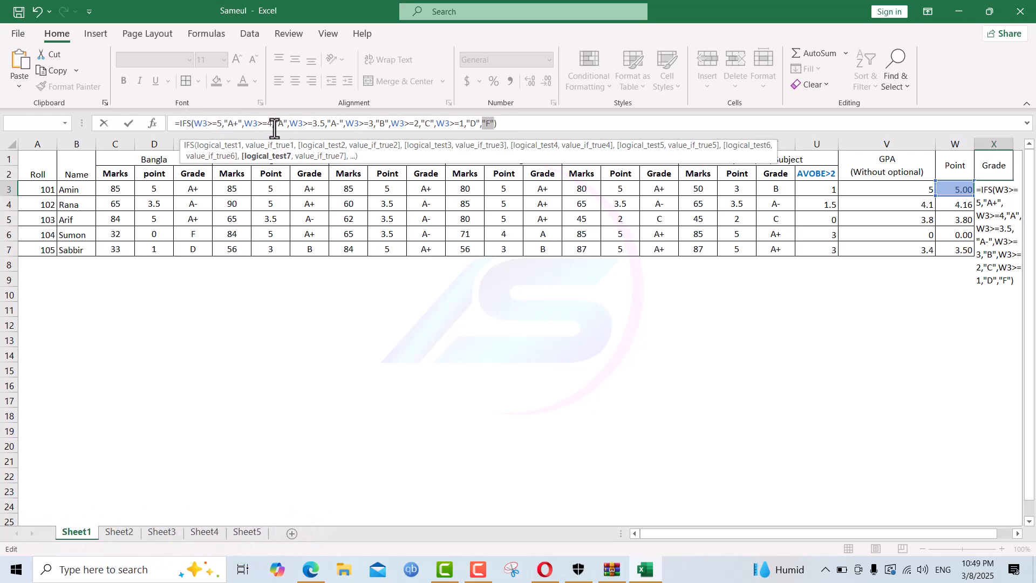
key(BackSpace)
key(BackSpace)
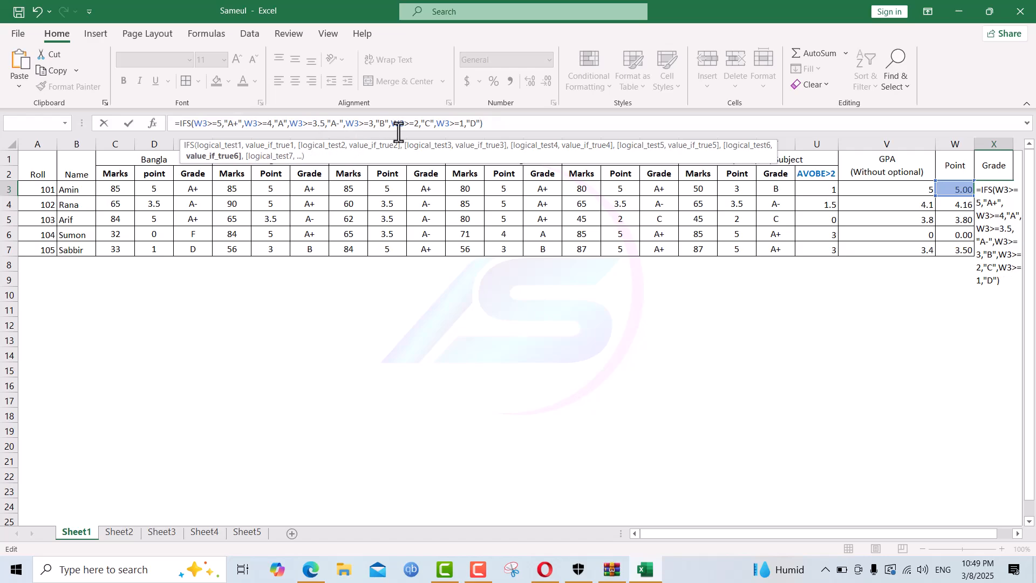
Step: Wrap the closed X3 IFS formula in IFERROR with "F" as the value if error, and enter it
click(489, 122)
text(,)
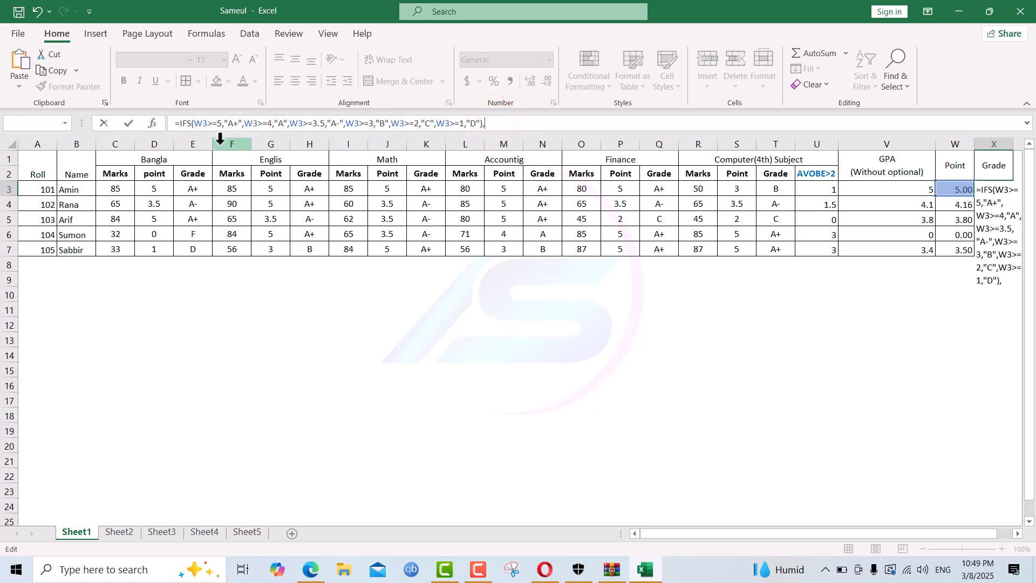
click(176, 122)
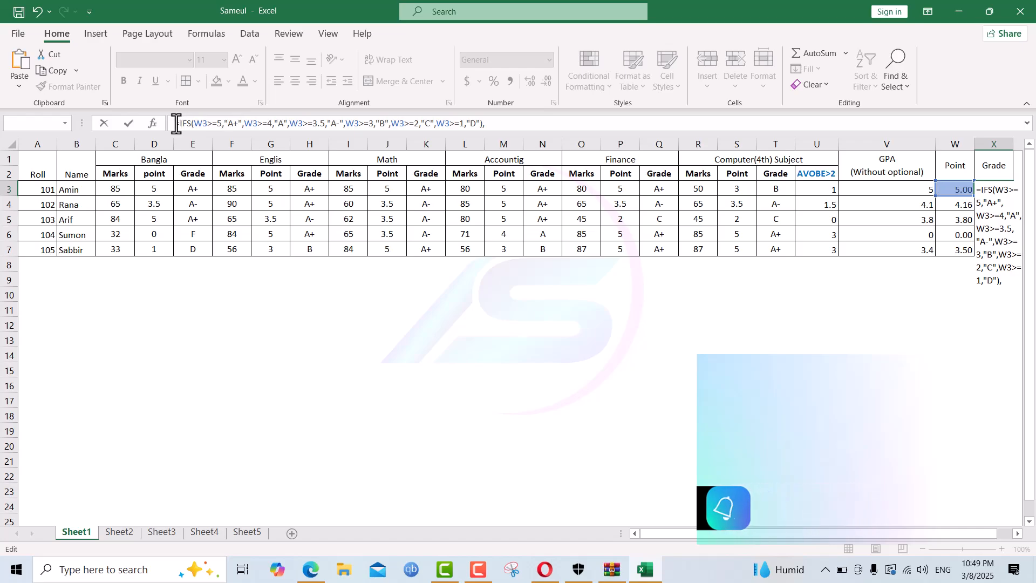
click(179, 123)
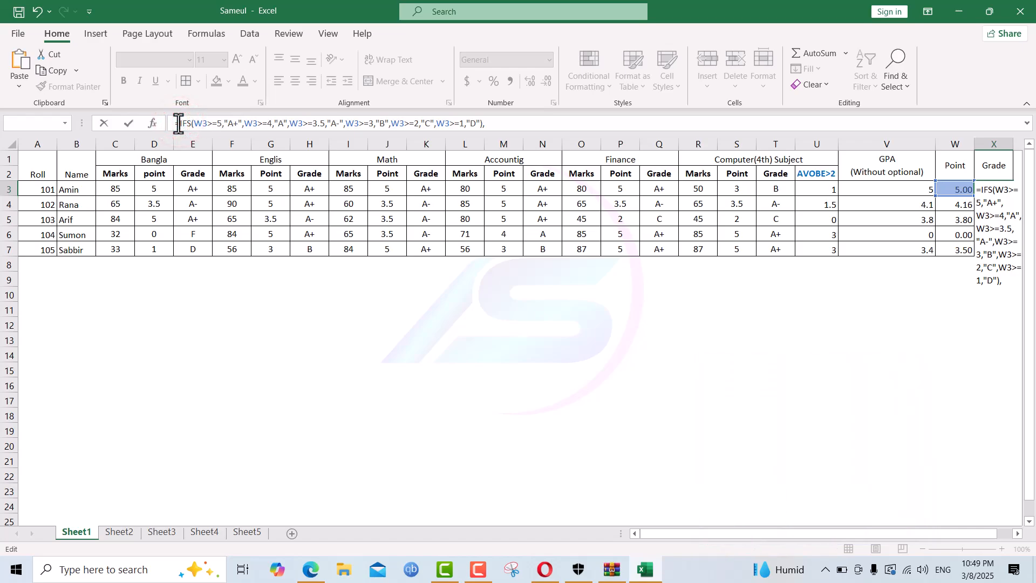
text(IF)
text(E)
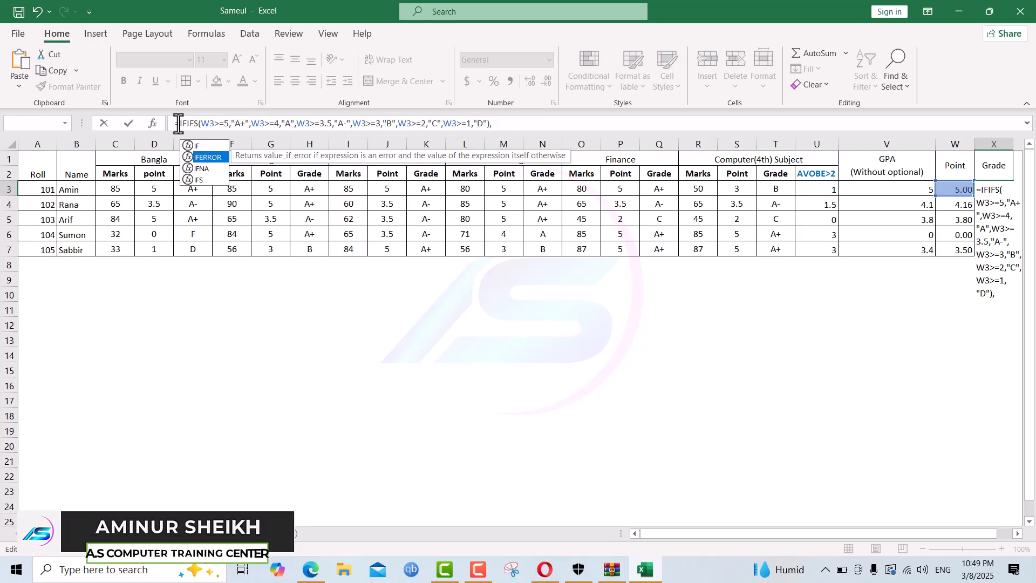
key(Tab)
click(527, 127)
text("),")
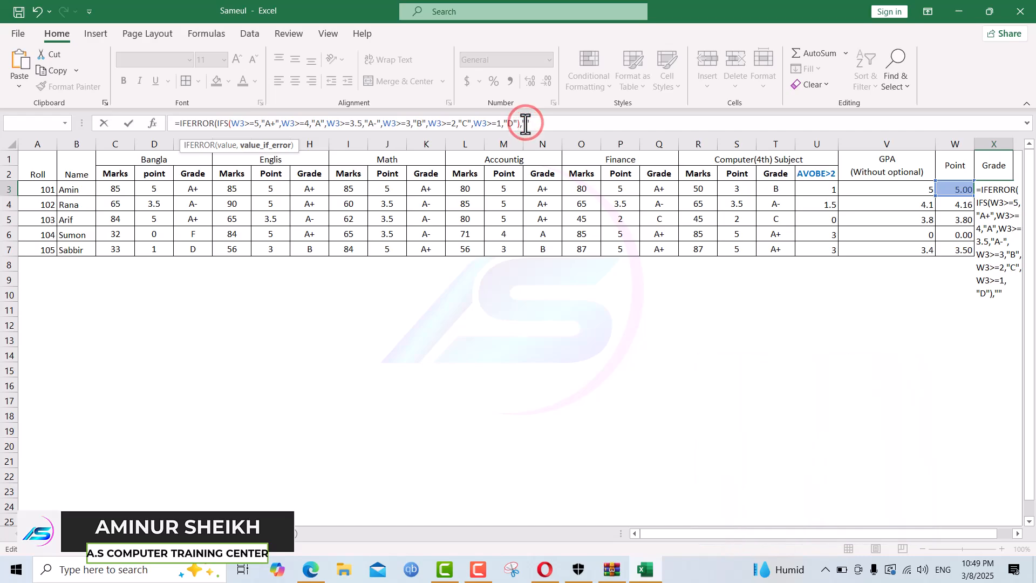
text(F)
key(Return)
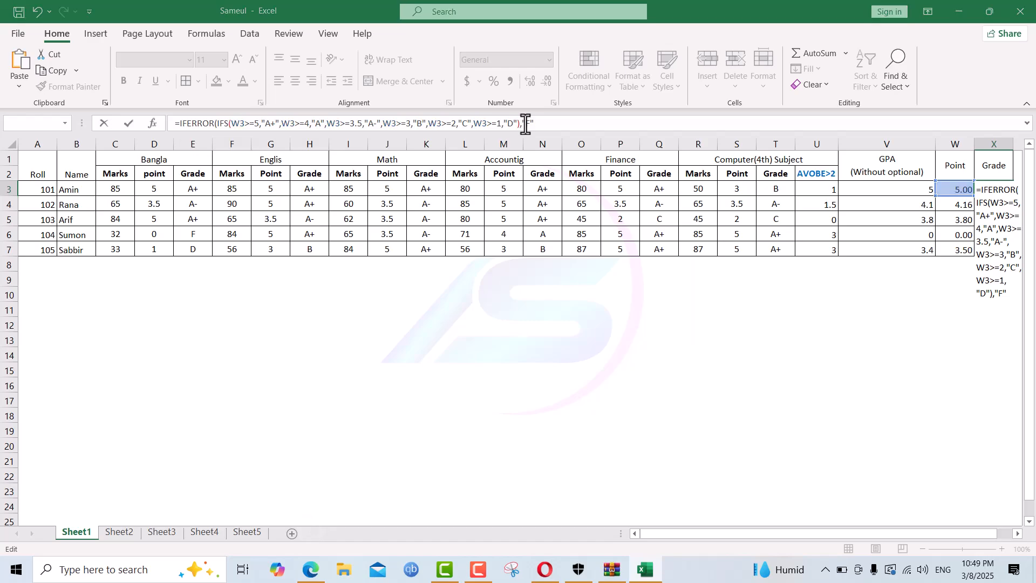
key(Return)
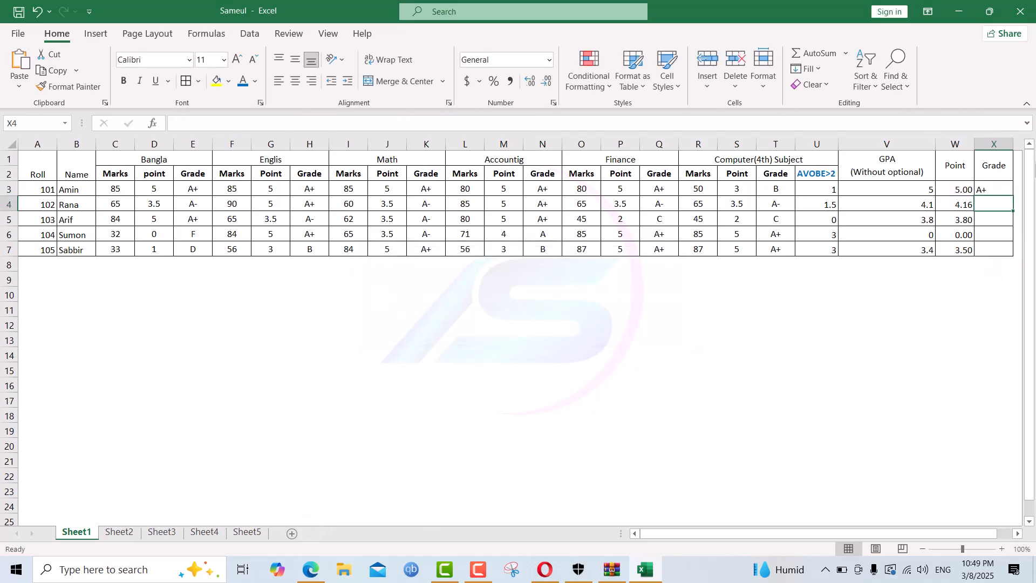
Step: Fill the X3 grade formula down to X7 and centre the grades horizontally and vertically
click(1000, 190)
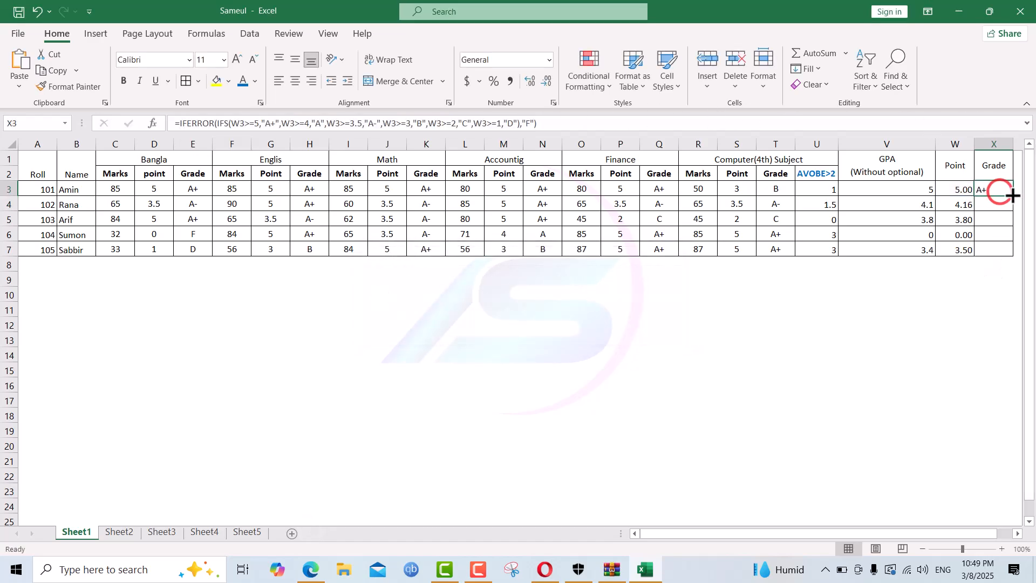
double_click(1013, 197)
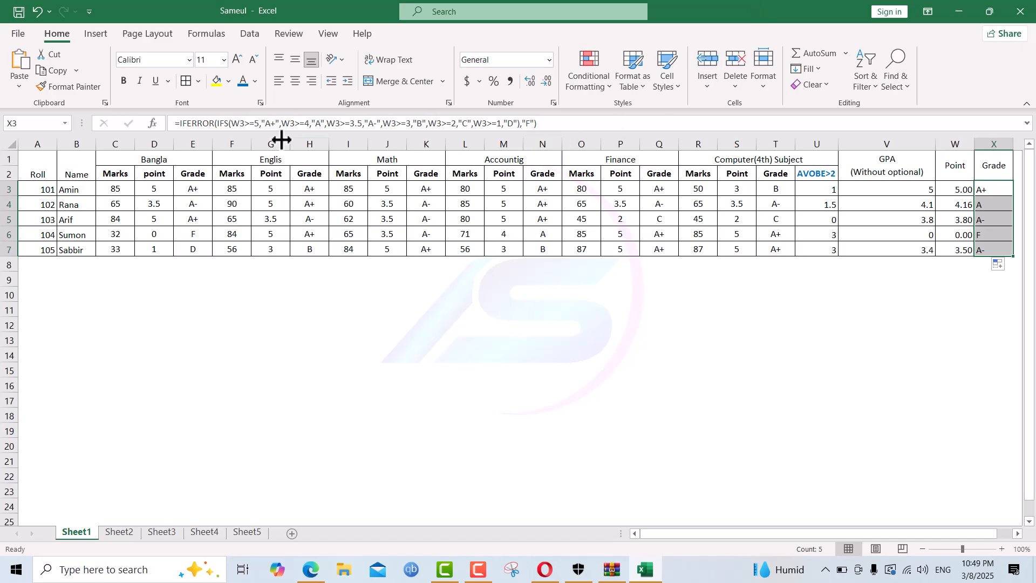
click(293, 86)
click(294, 59)
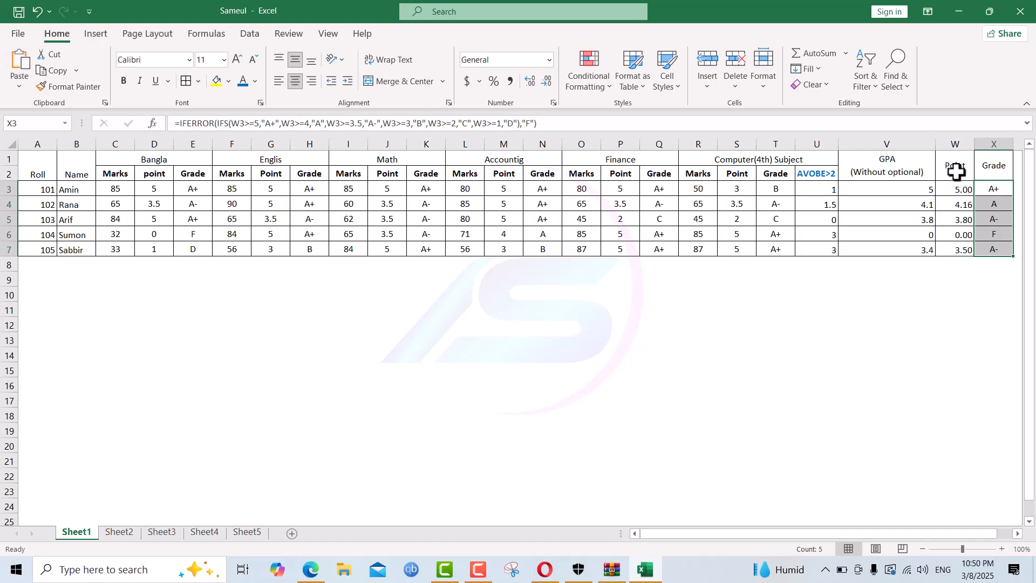
Step: Strip the IFERROR wrapper and its "F" value from the X3 formula, leaving only the IFS part ending in "D")
click(539, 123)
key(BackSpace)
key(BackSpace)
key(BackSpace)
key(BackSpace)
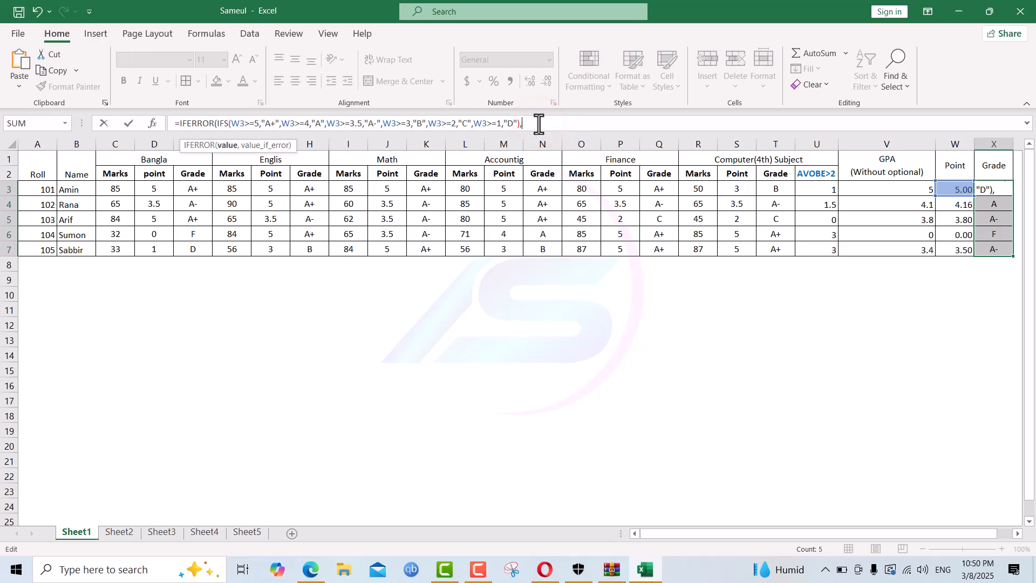
click(216, 123)
key(BackSpace)
key(BackSpace)
key(BackSpace)
key(BackSpace)
key(BackSpace)
key(BackSpace)
key(BackSpace)
key(BackSpace)
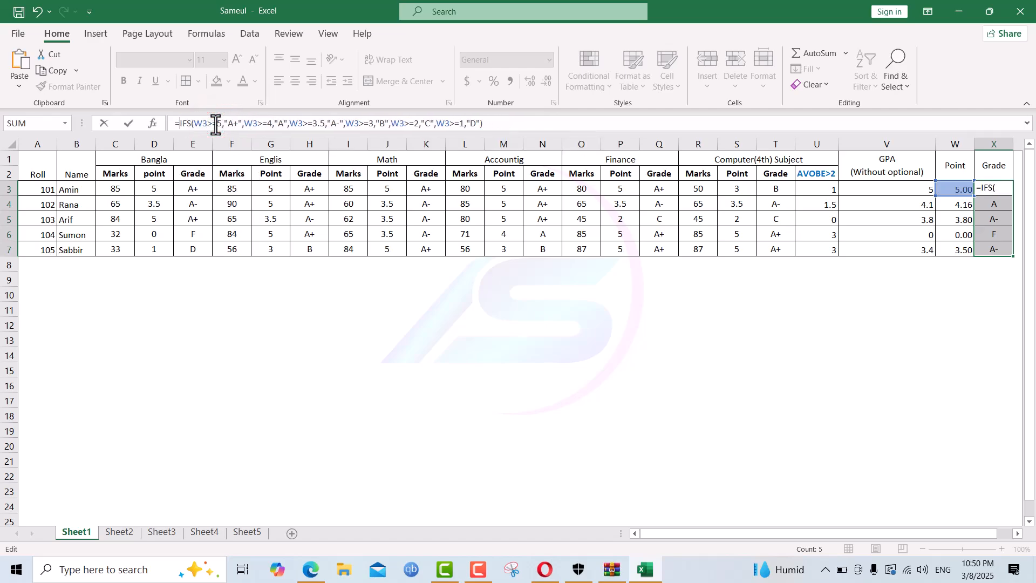
Step: Change IFS to IF in the X3 formula and nest an IF( before the W3>=4 and W3>=3.5 tests
click(188, 123)
key(BackSpace)
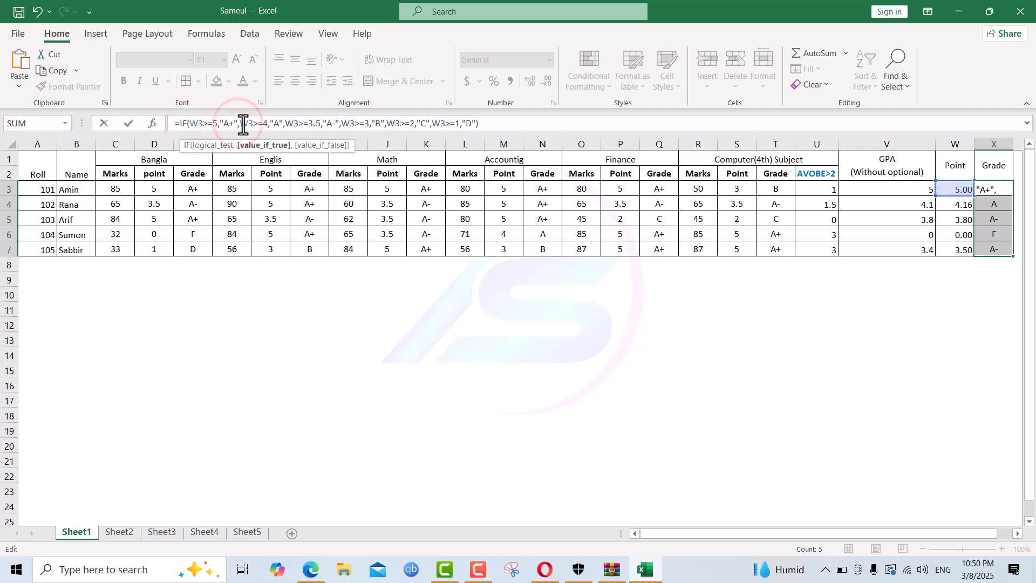
click(240, 124)
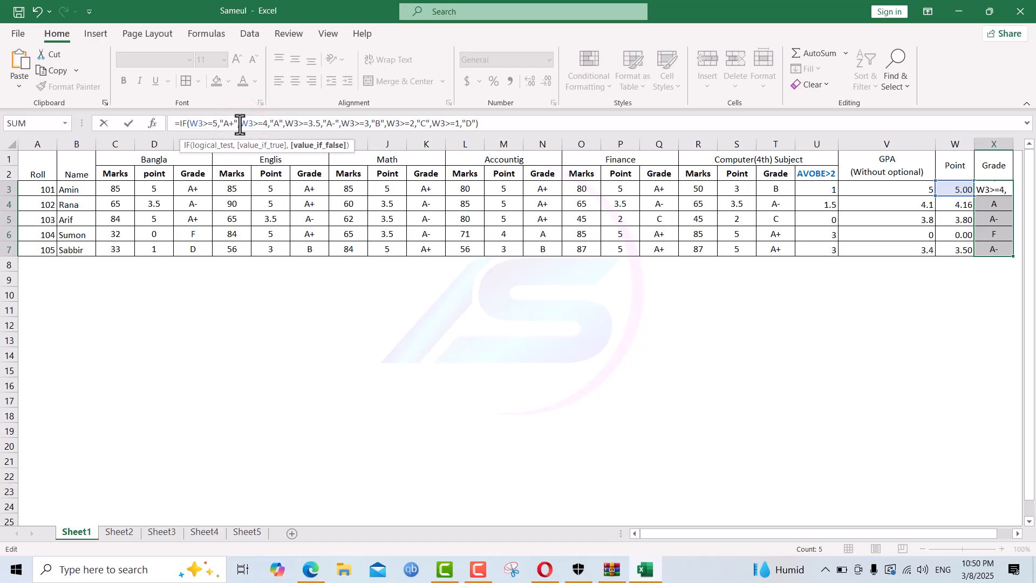
text(IF()
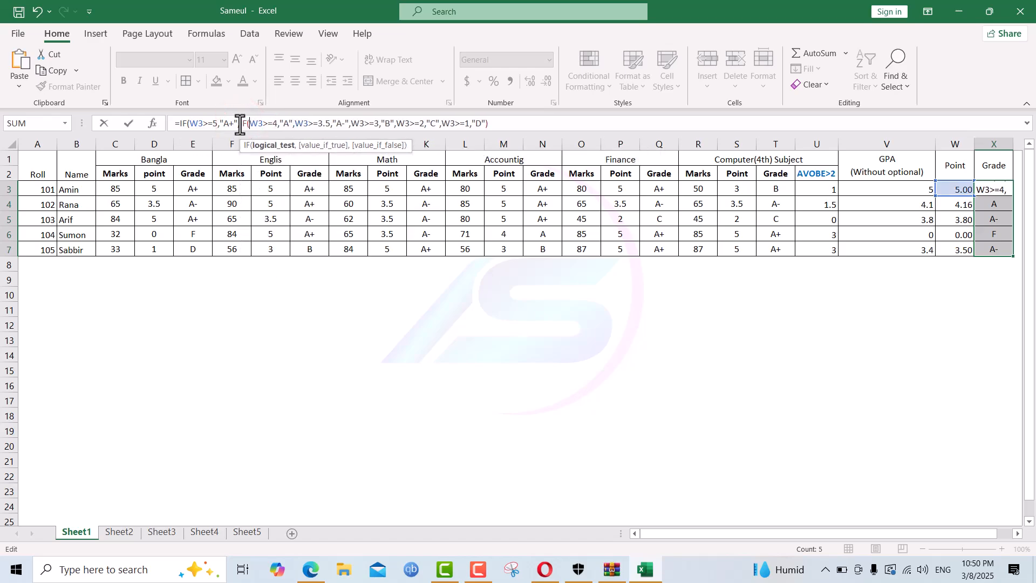
click(294, 124)
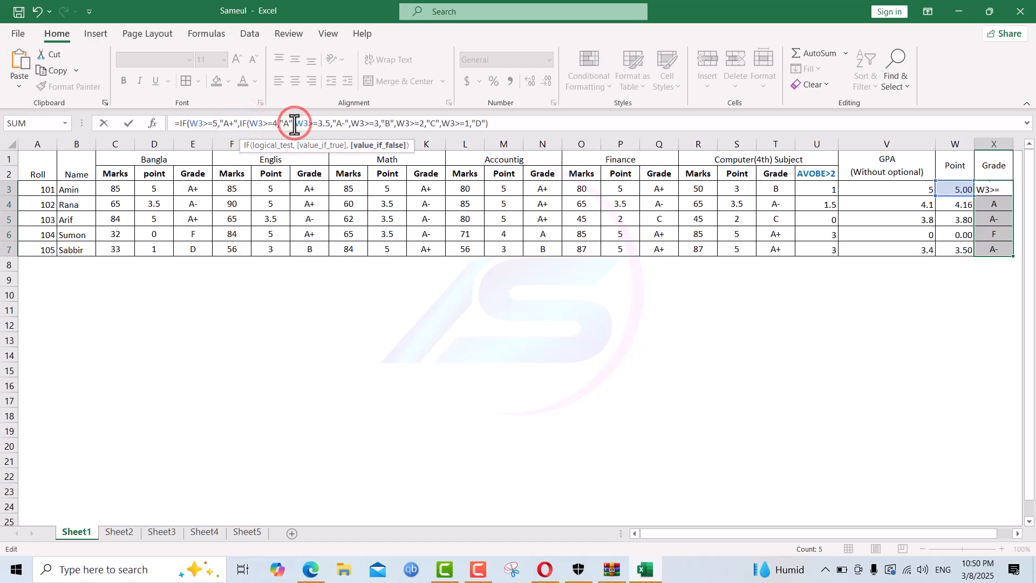
text(IF()
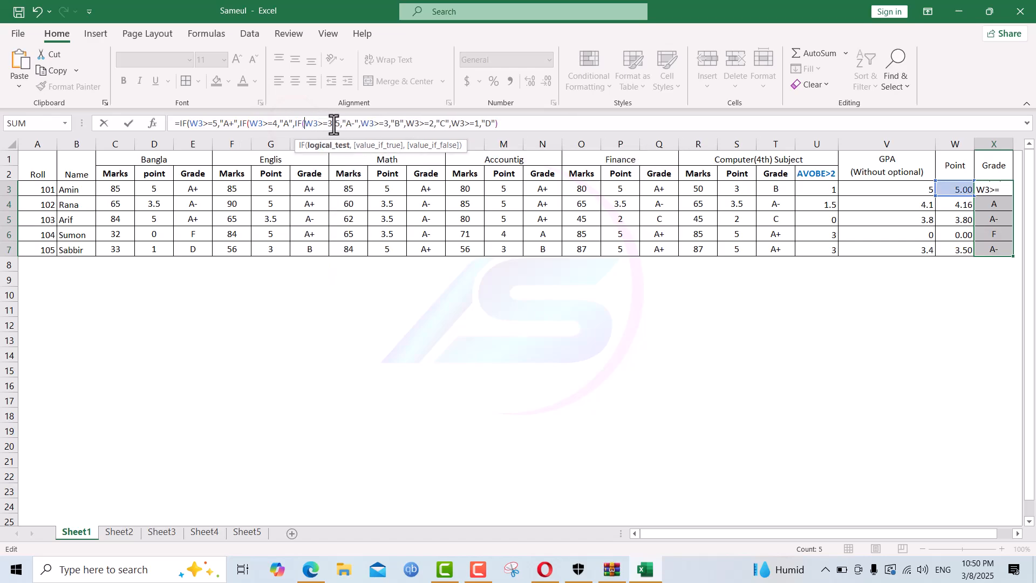
Step: Nest an IF( before each of the W3>=3, W3>=2 and W3>=1 tests in the X3 formula
click(361, 124)
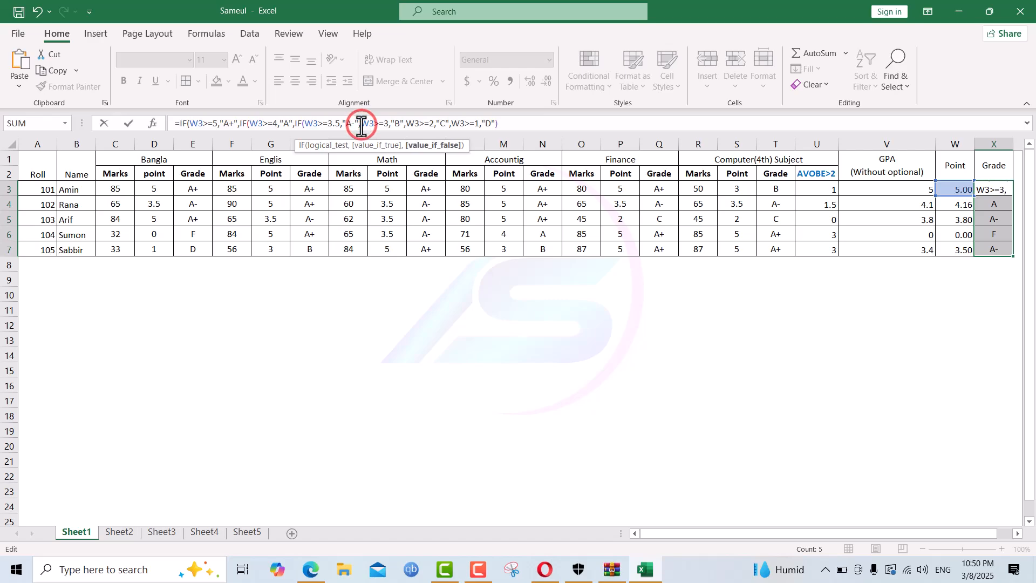
text(IF()
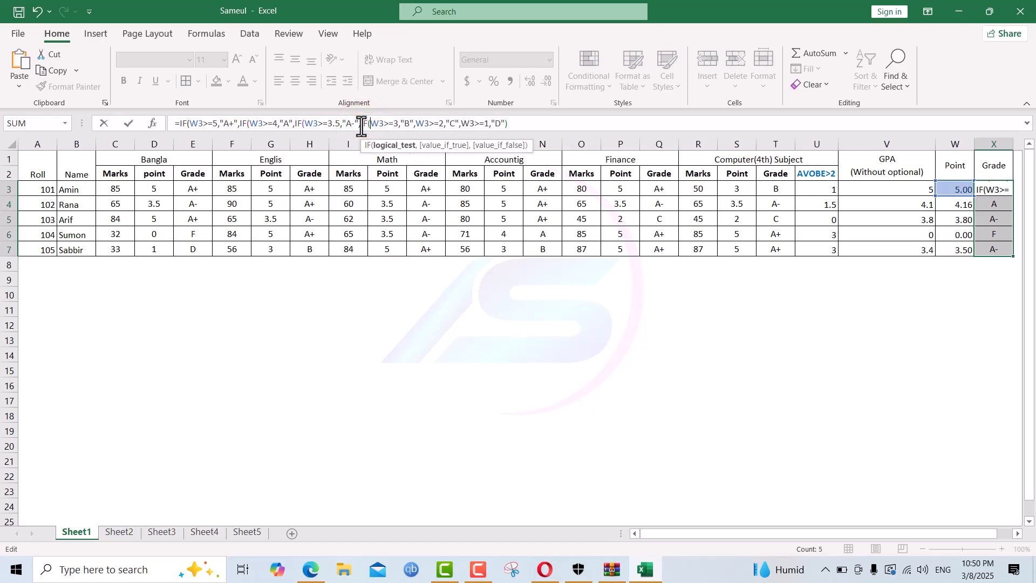
click(416, 126)
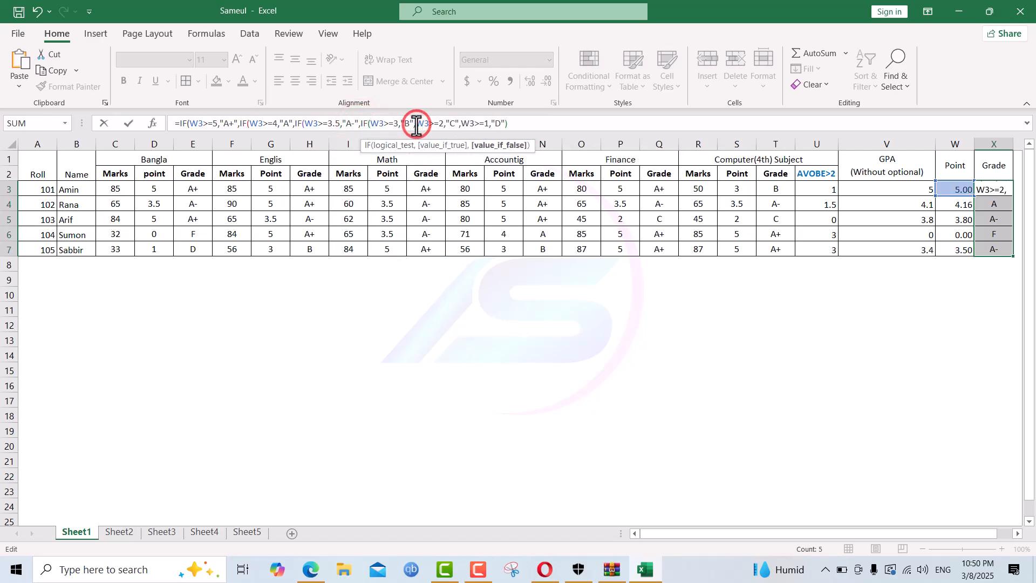
text(IF()
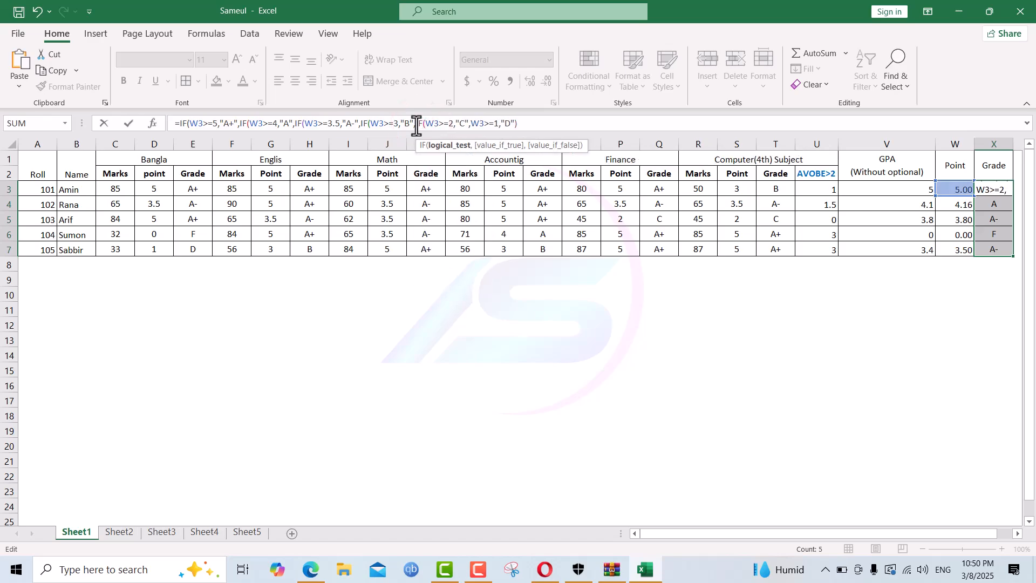
click(471, 125)
text(IF)
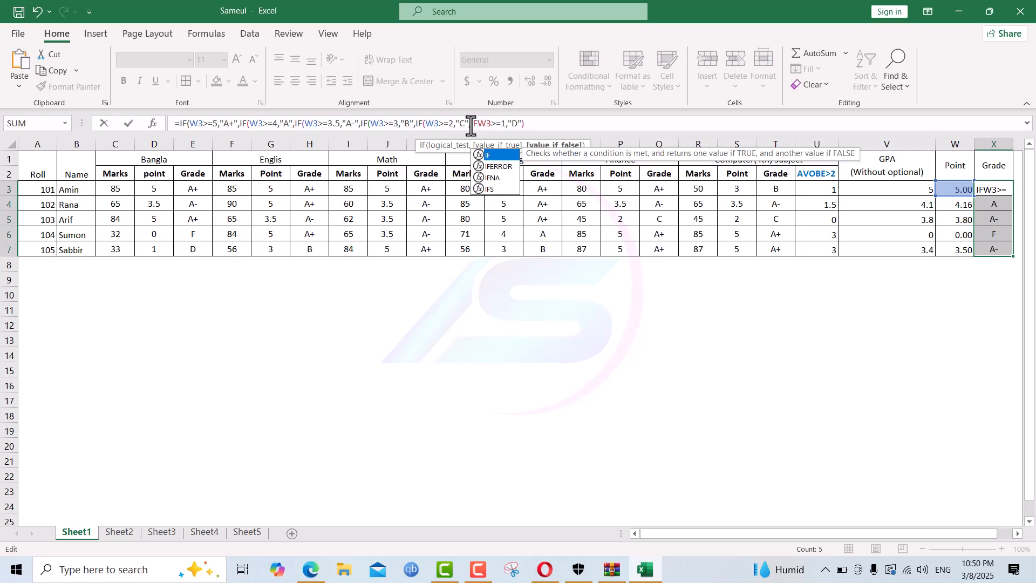
text(()
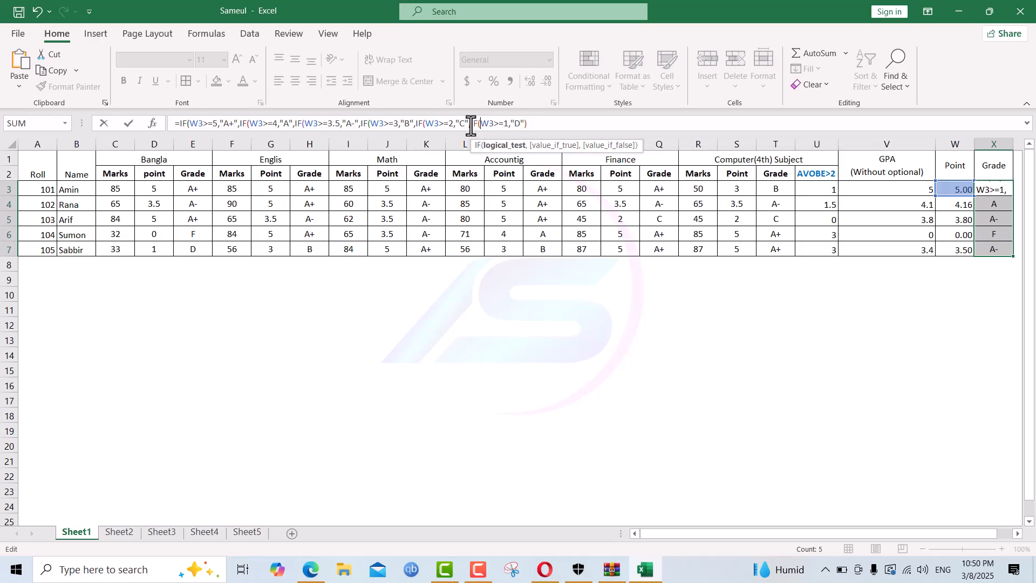
Step: Complete the nested IF in X3 with "F" as the last value if false, accepting the closing-bracket correction, and fill it down to X7
click(525, 123)
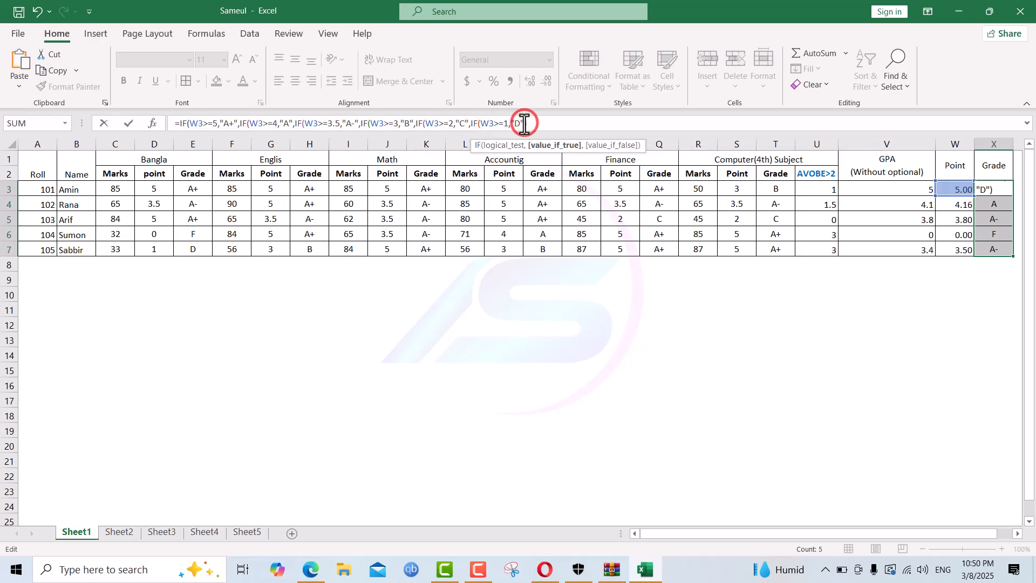
text(,)
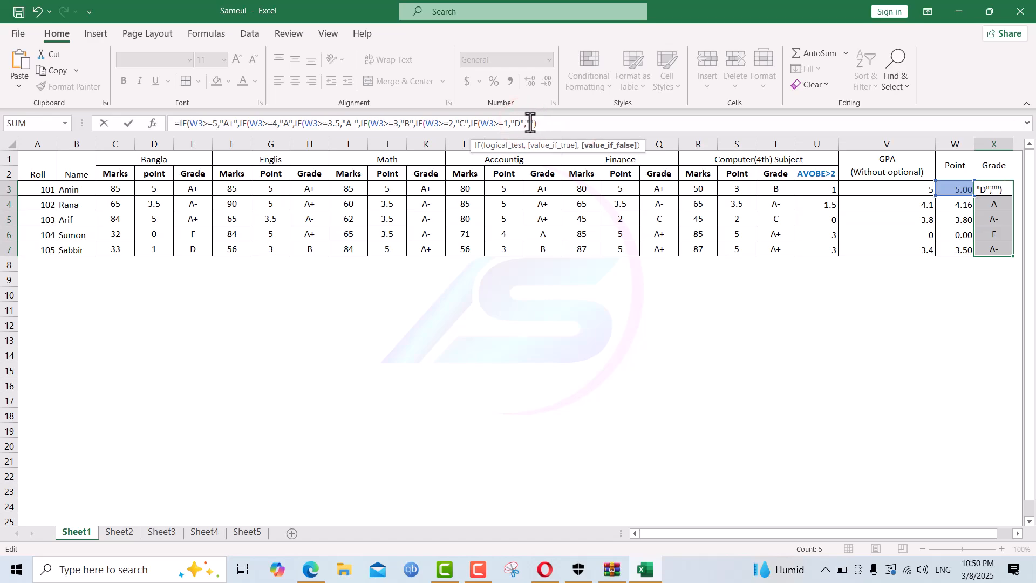
click(530, 123)
text("F")
key(Return)
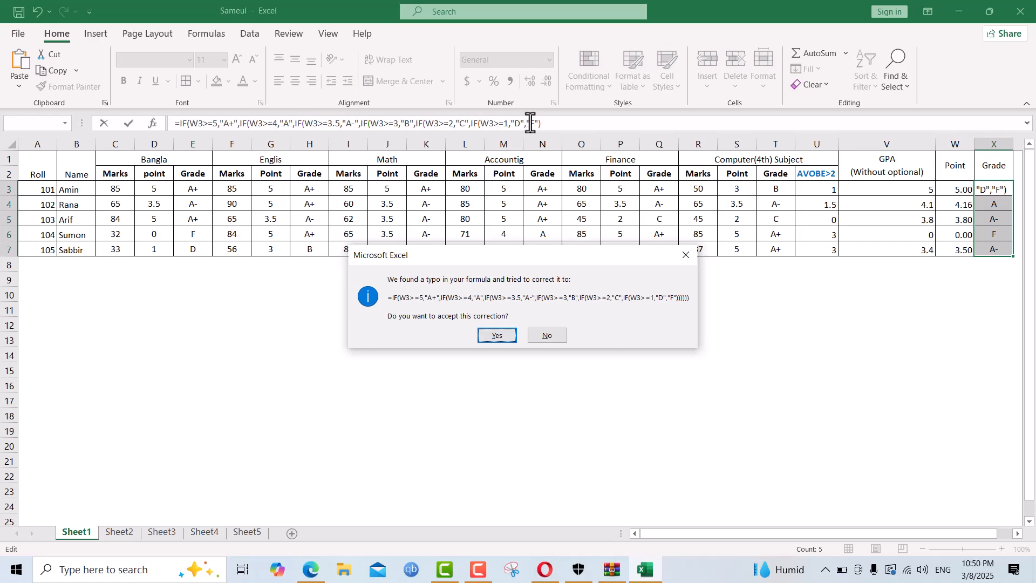
key(Return)
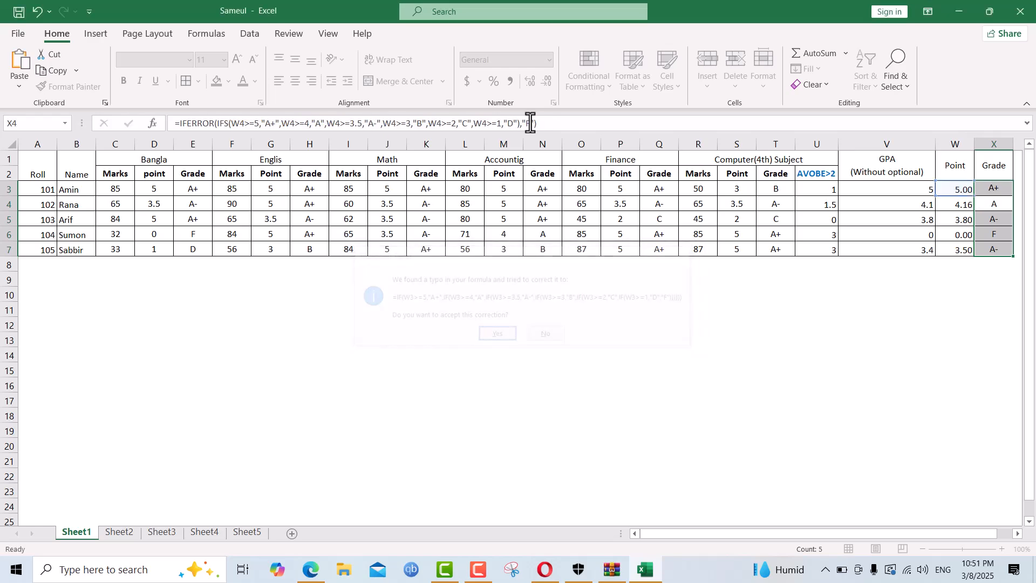
click(1005, 190)
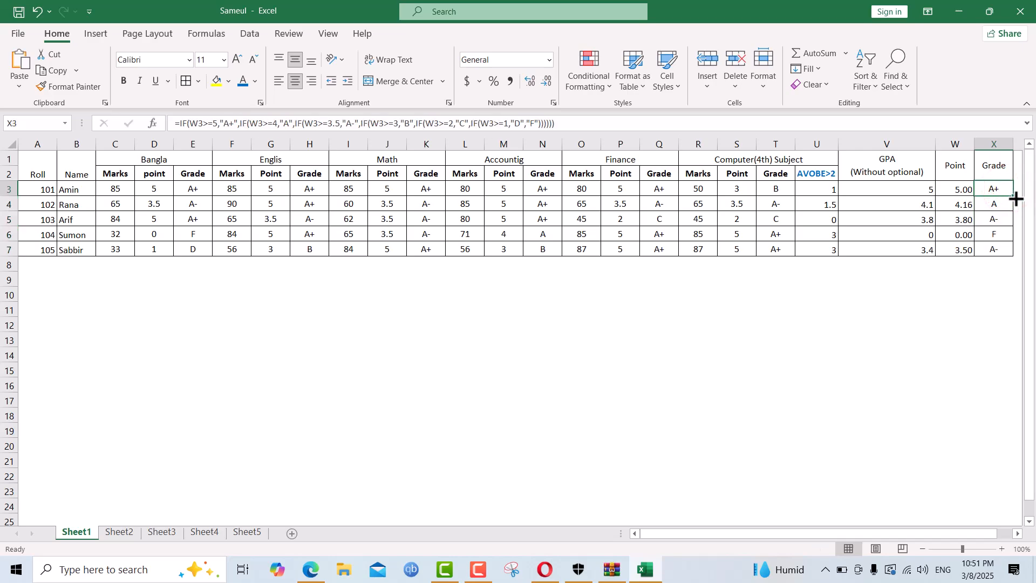
double_click(1017, 195)
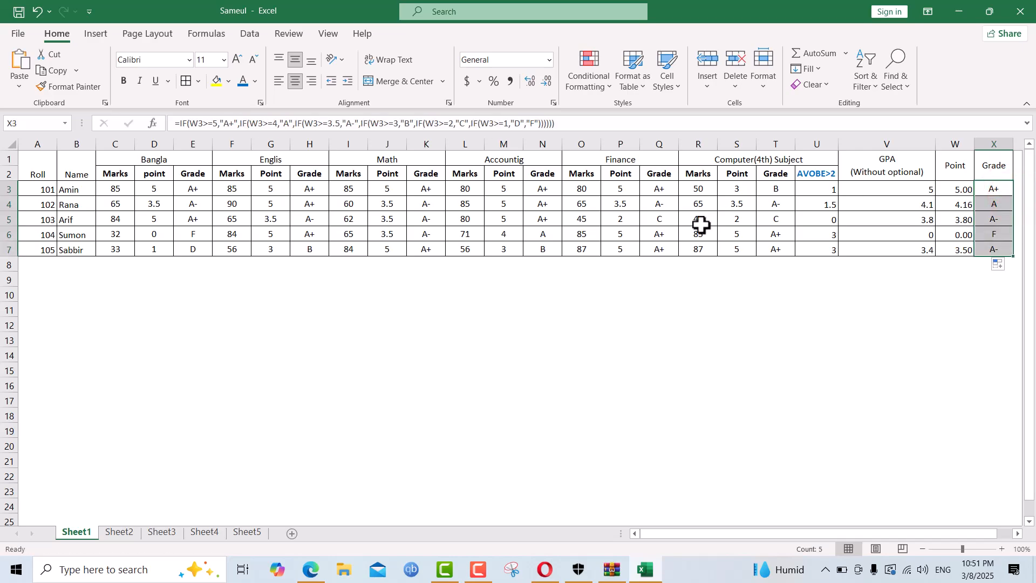